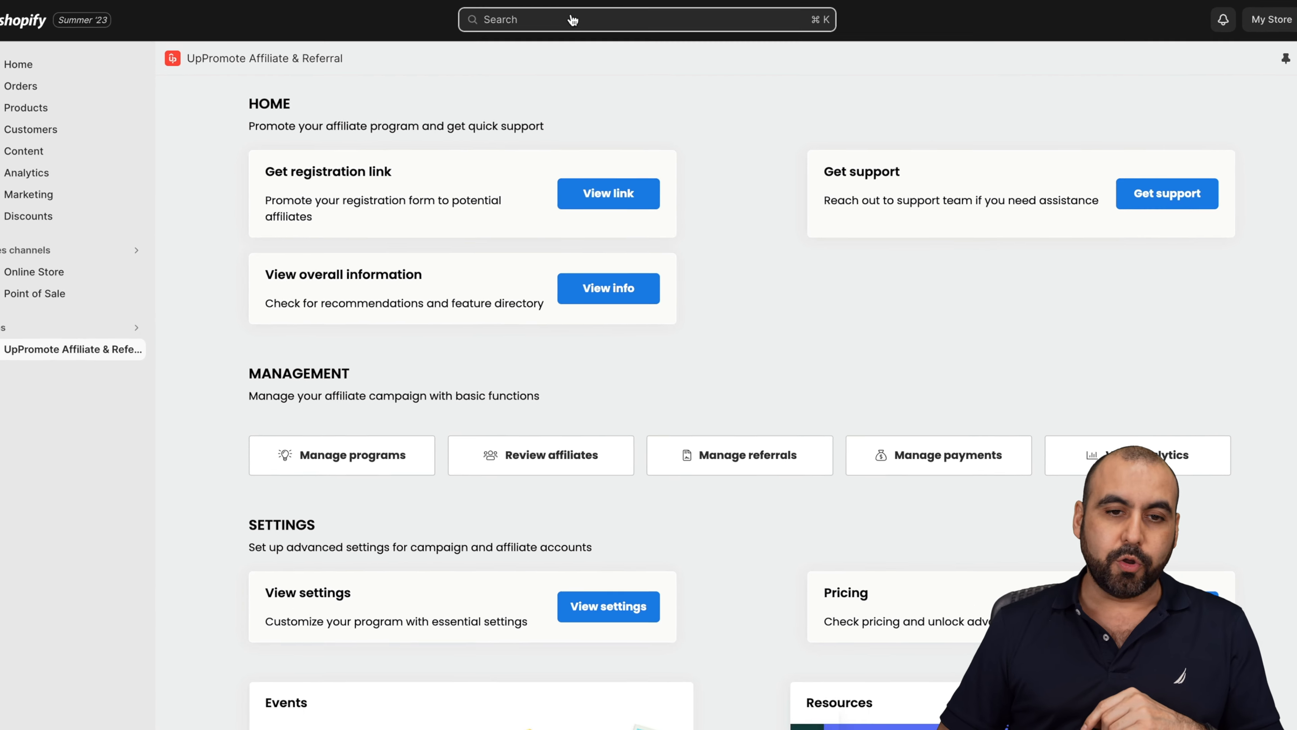
Step: Search the Shopify App Store for 'uppromote' and launch UpPromote Affiliate & Referral
left_click(573, 20)
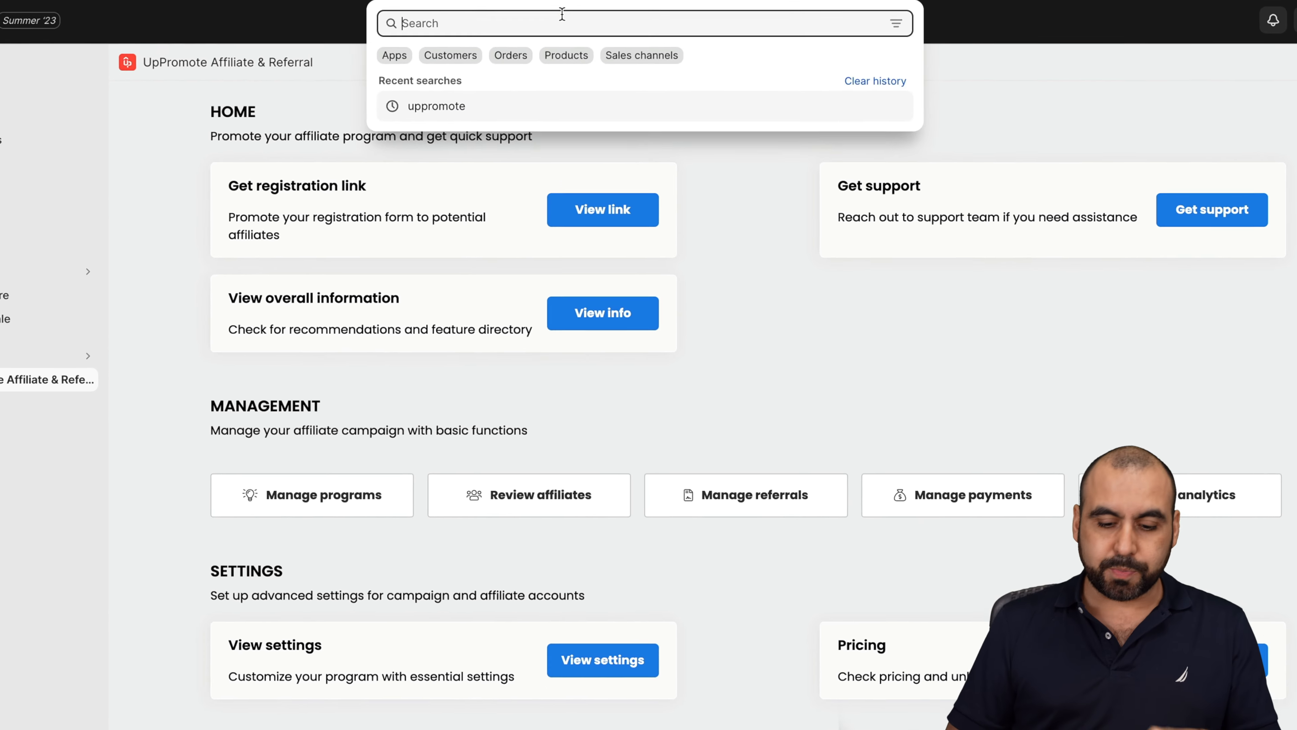
type("uppro")
type("mote")
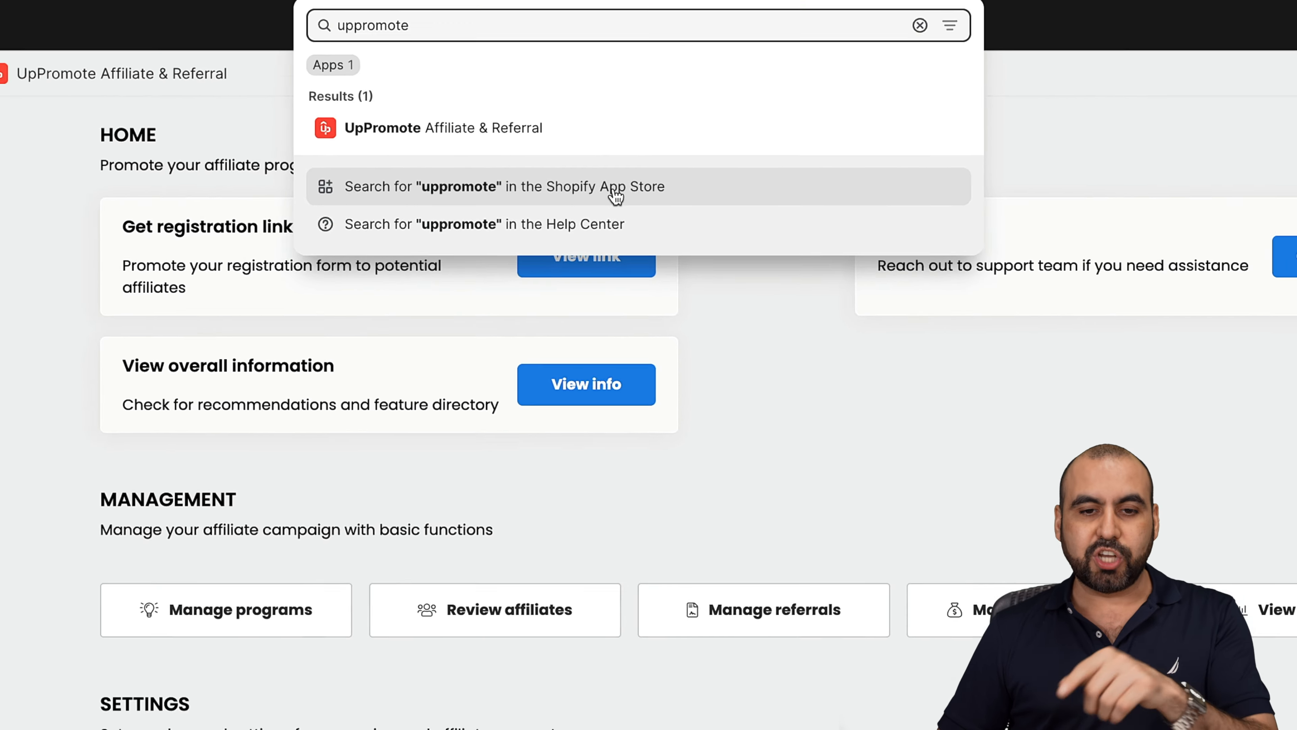
left_click(588, 256)
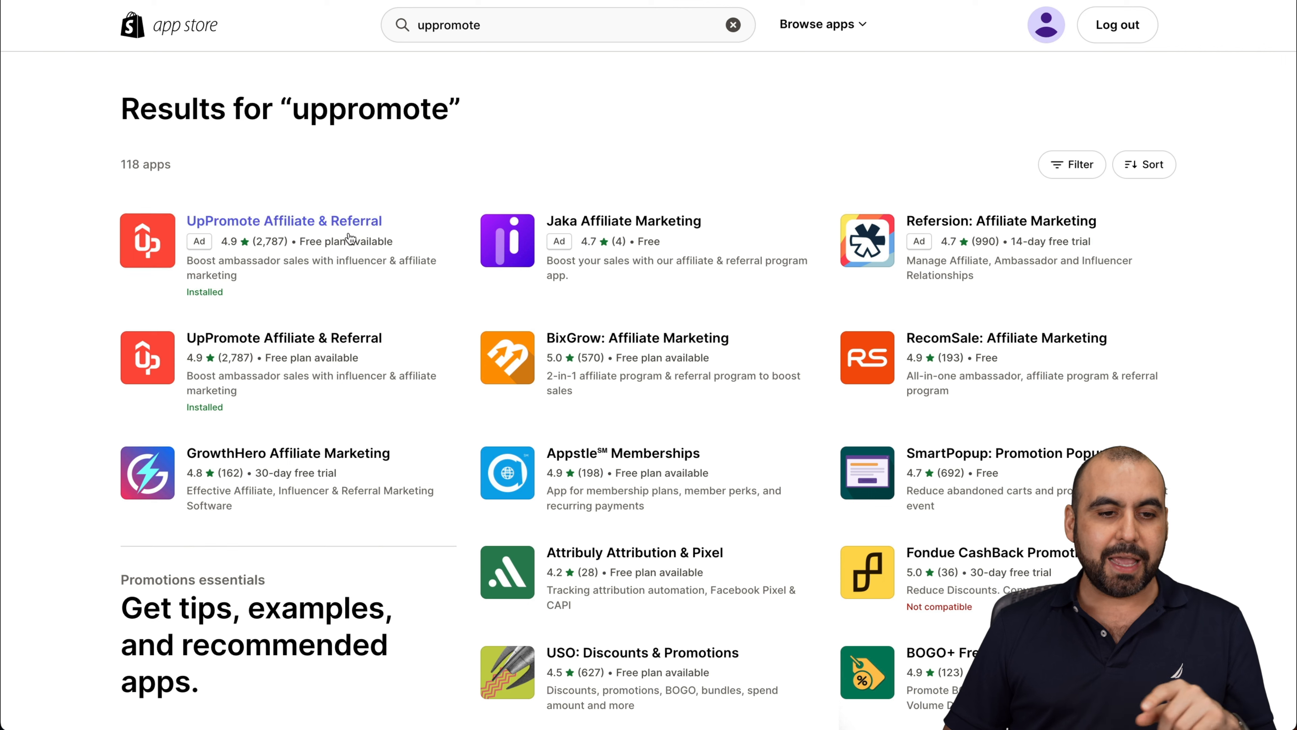
left_click(315, 228)
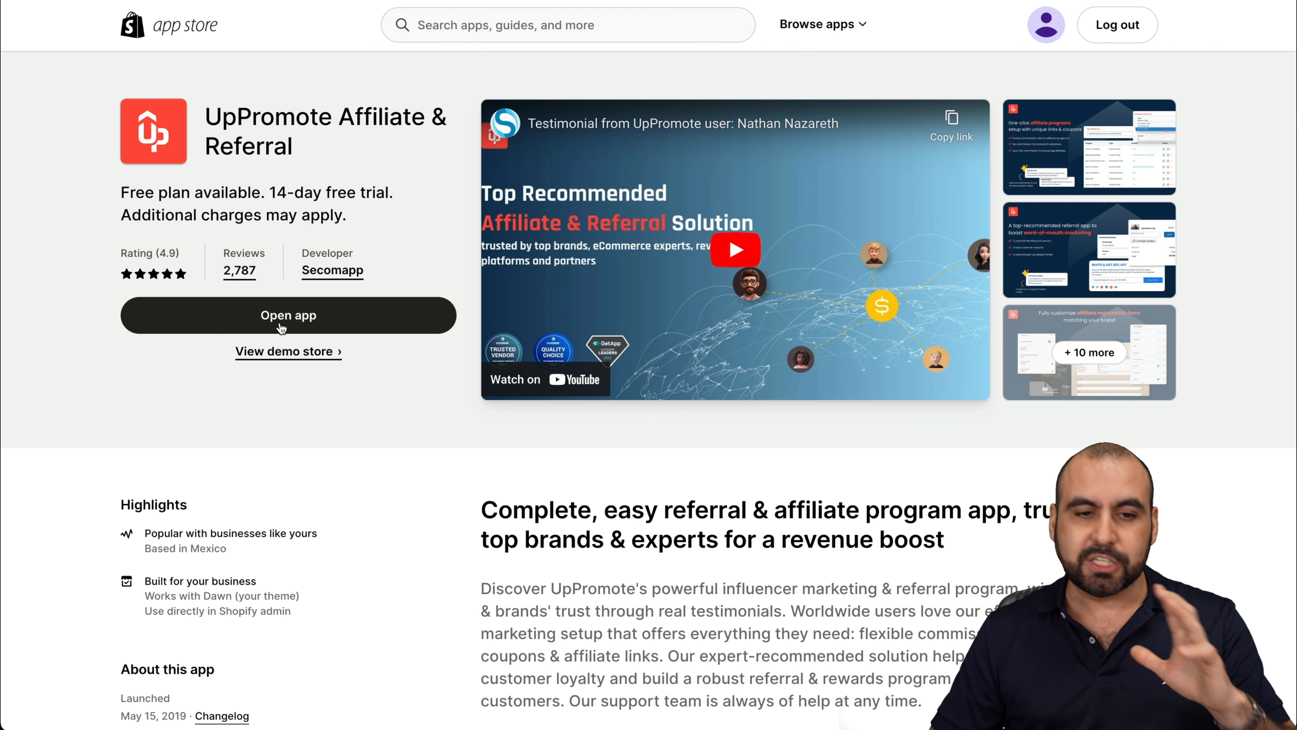
left_click(281, 328)
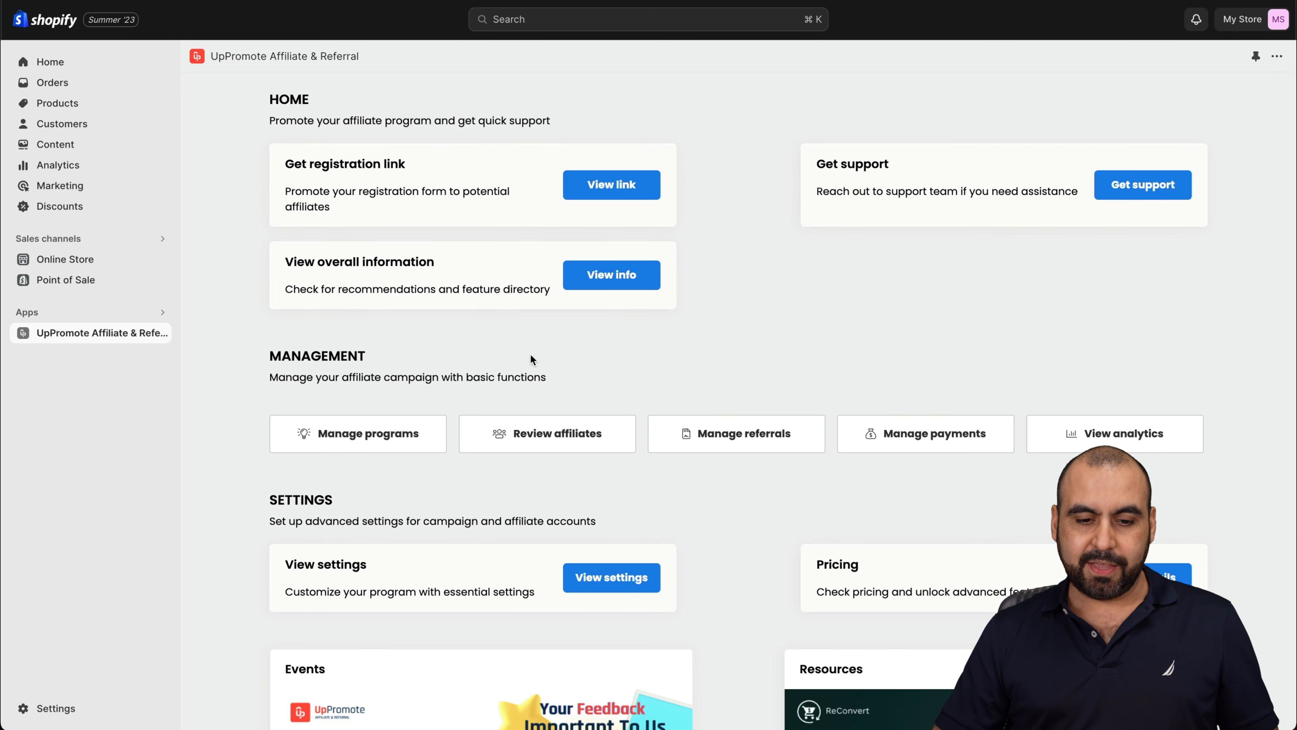
scroll(771, 562, "down", 2)
scroll(768, 558, "down", 3)
scroll(768, 558, "up", 4)
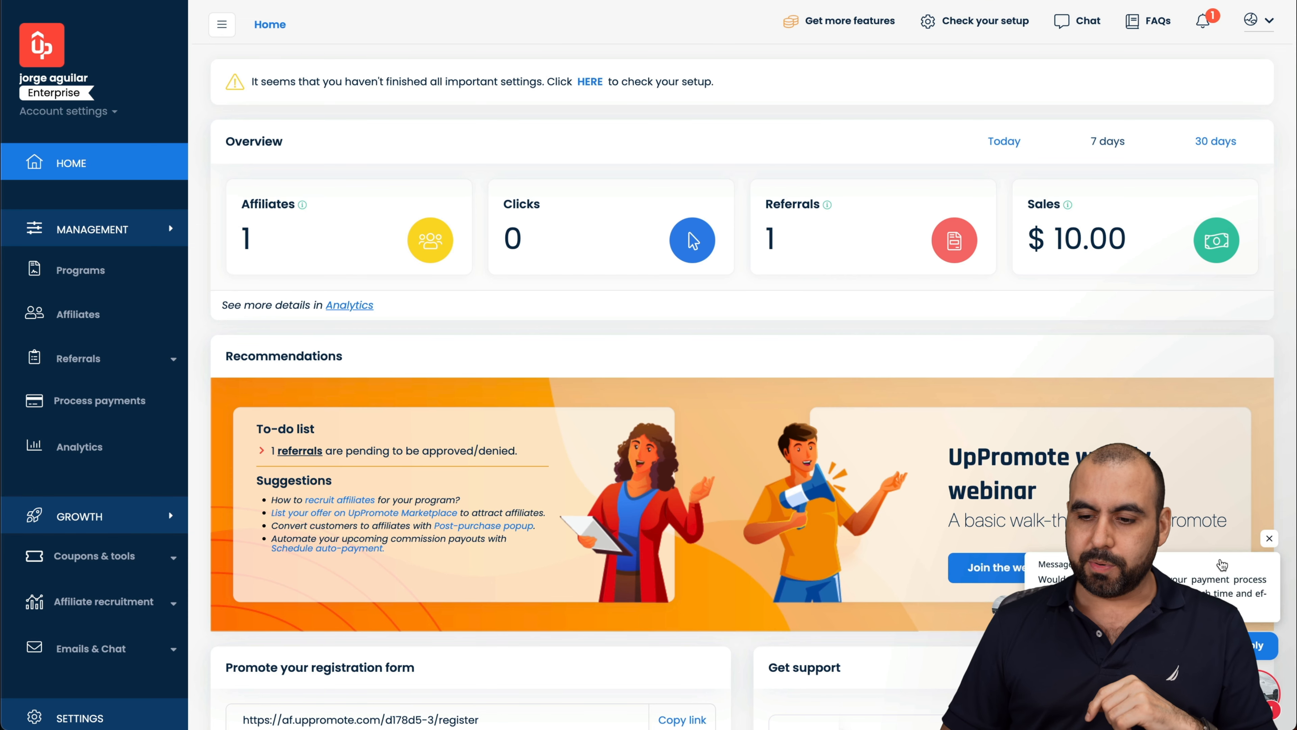
Step: Dismiss the chat popup and go to the Programs list of commission programs
left_click(1269, 539)
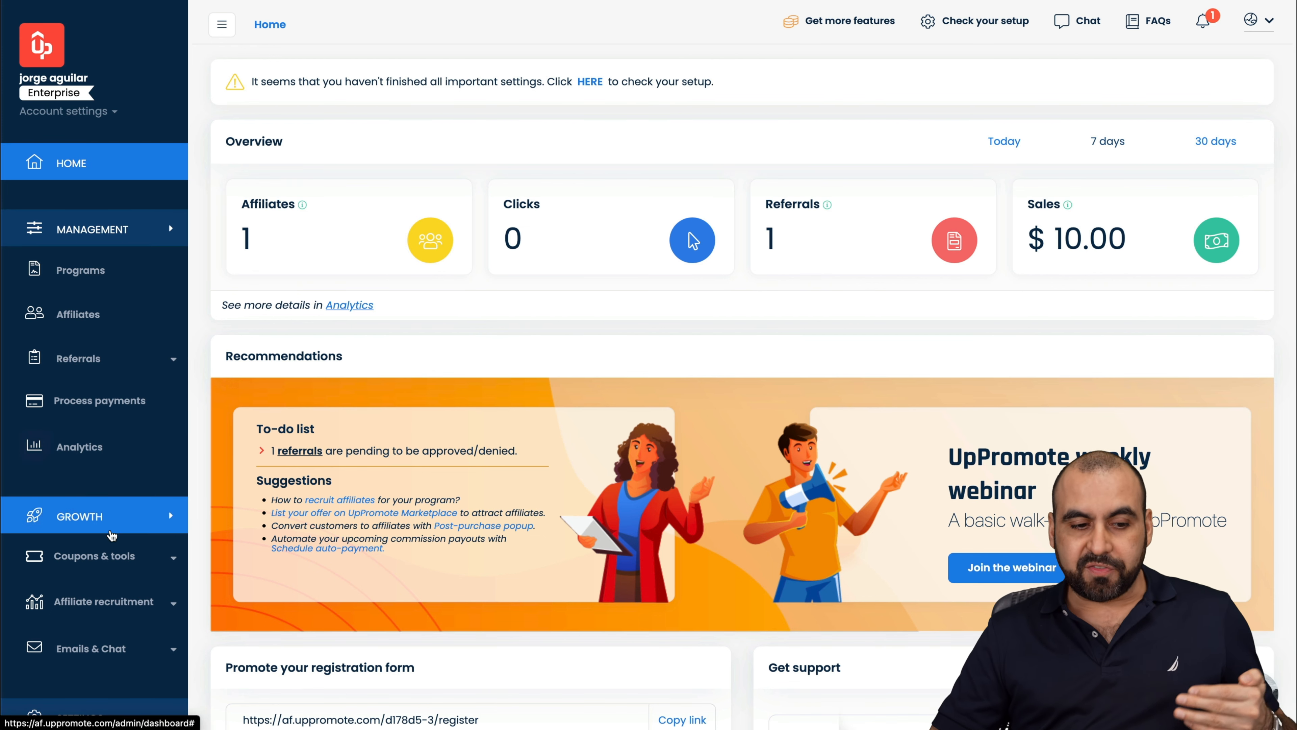
scroll(111, 635, "down", 3)
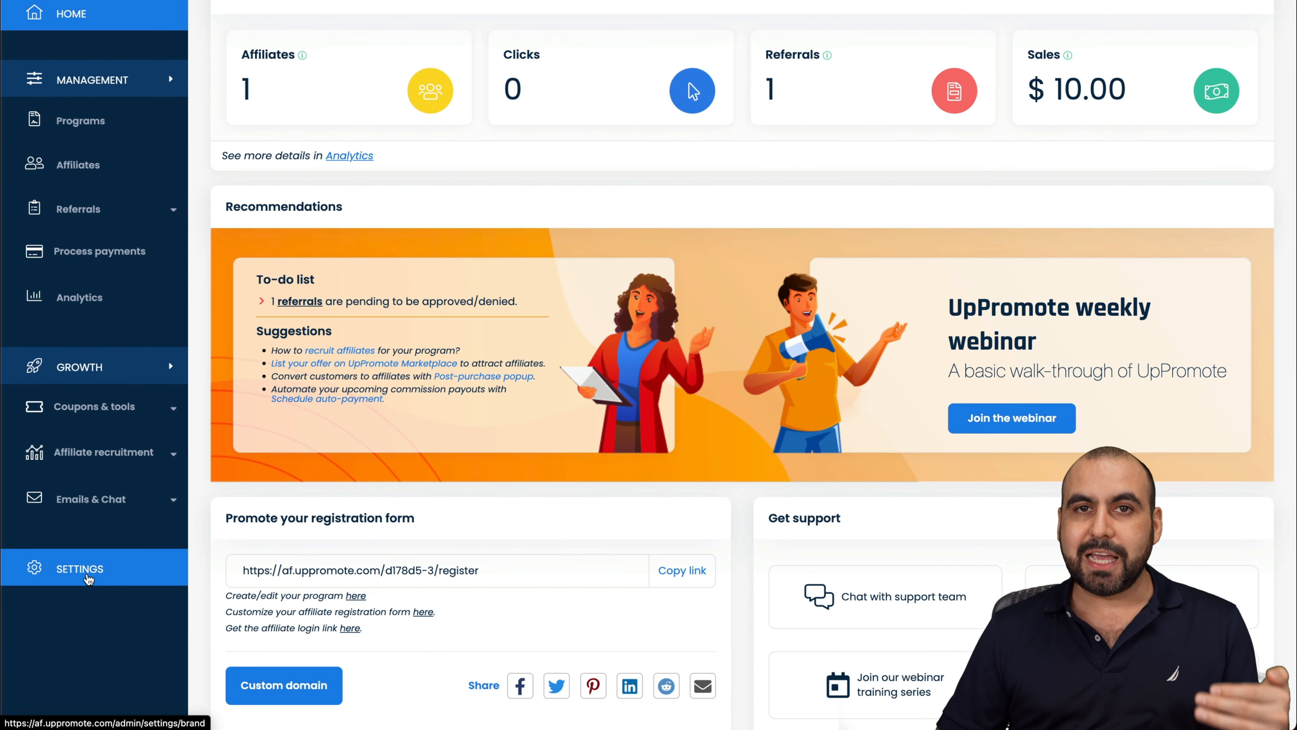
scroll(90, 580, "up", 3)
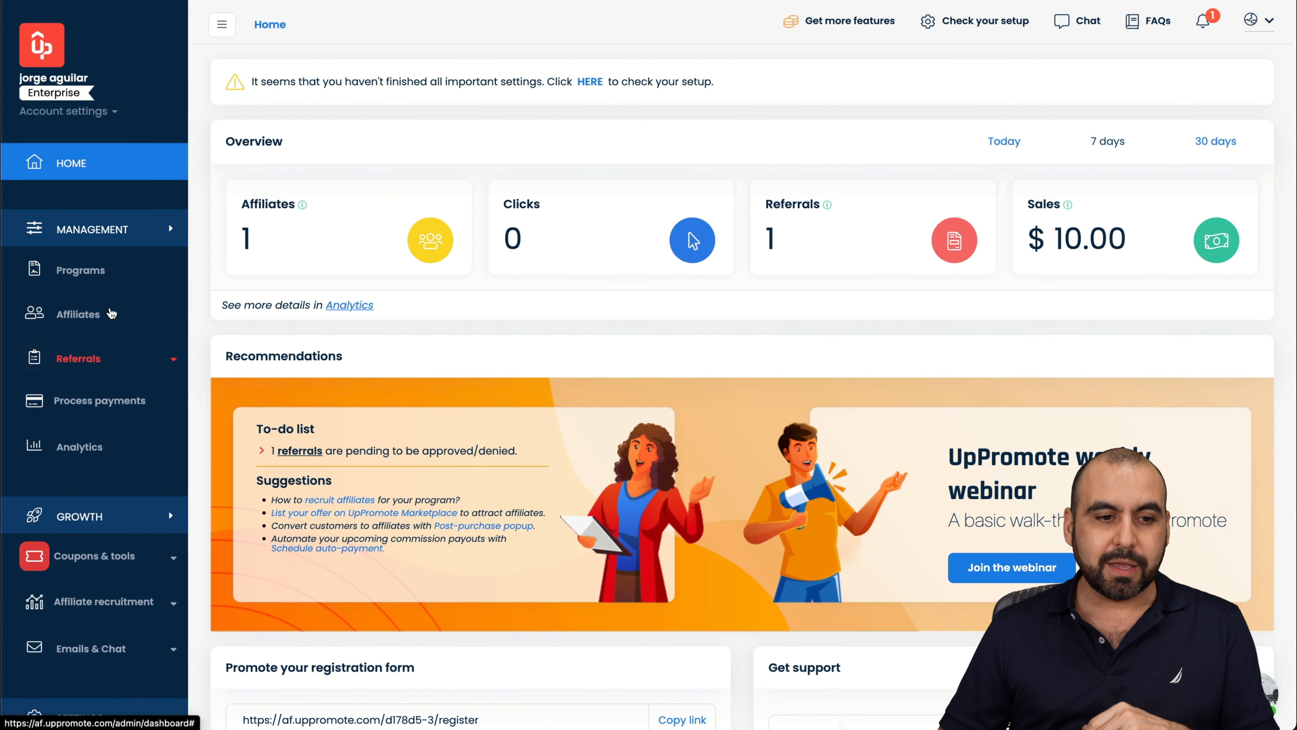
left_click(110, 274)
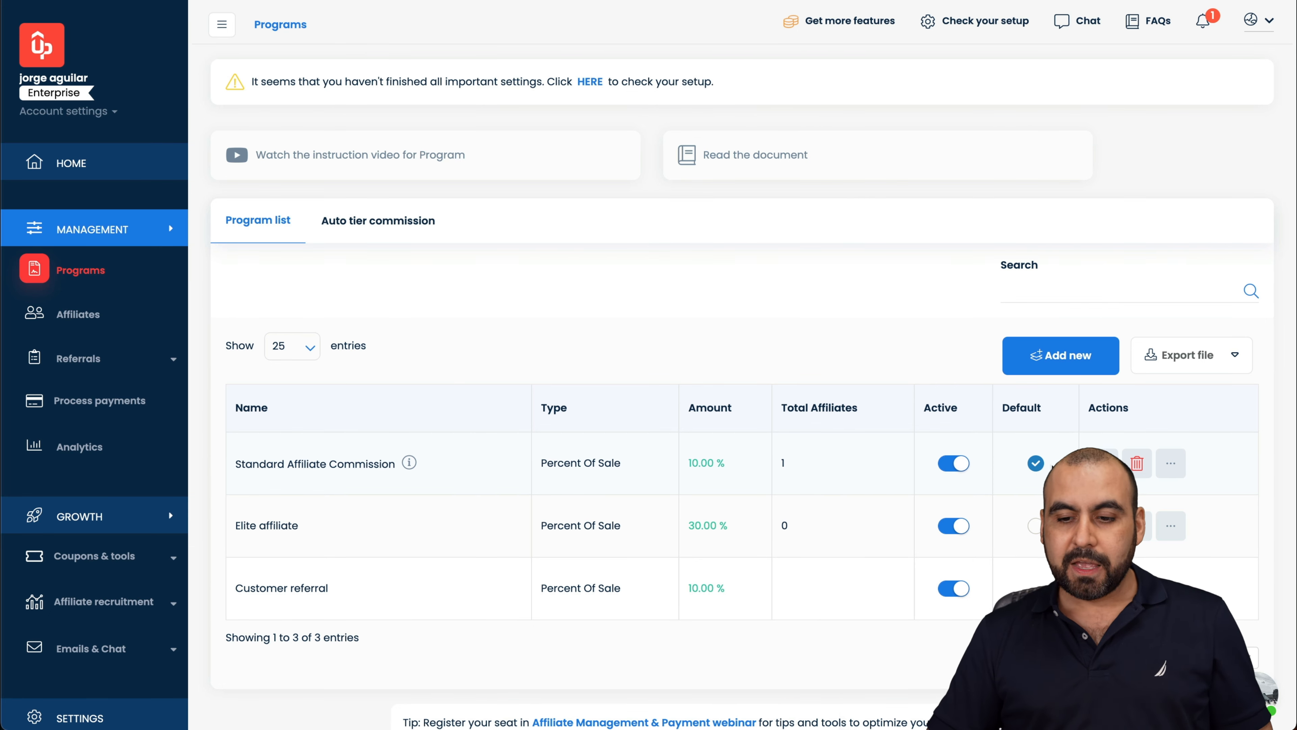
Step: Edit Standard Affiliate Commission, keeping the Percent Of Sale type and Simple 10% rule
left_click(1103, 463)
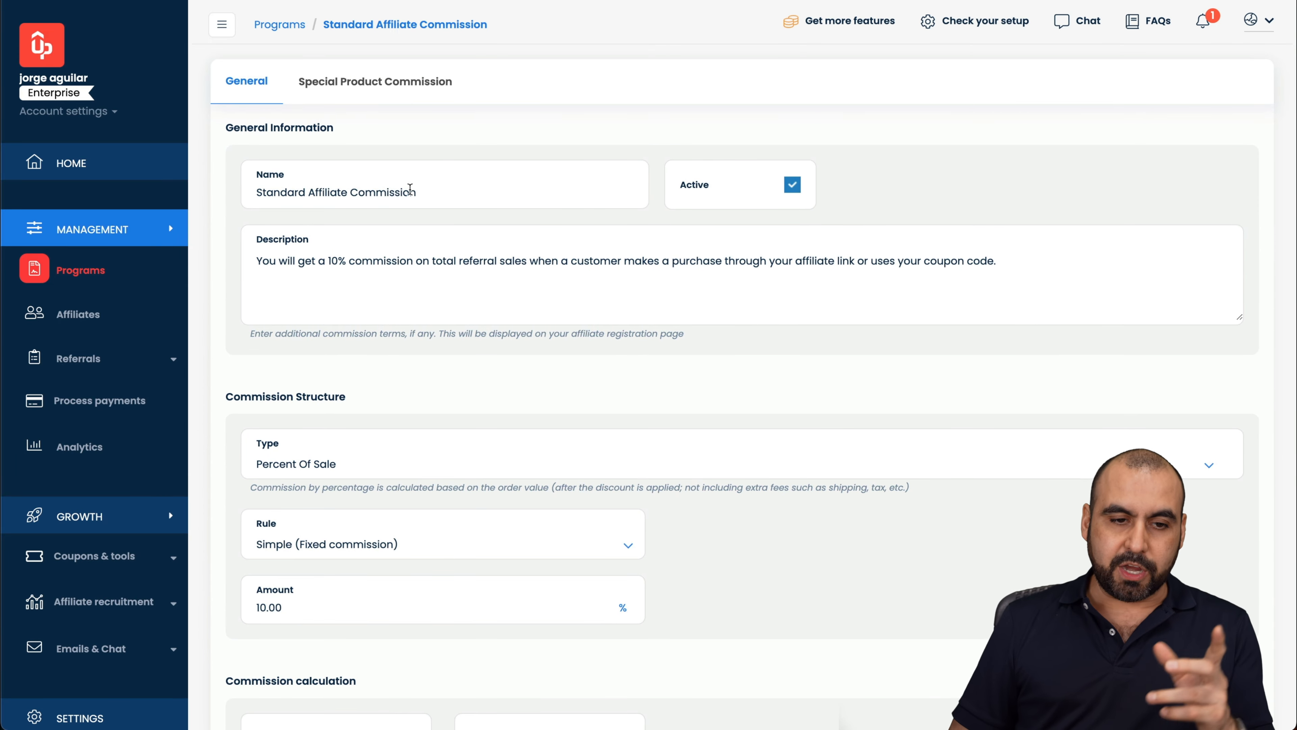
left_click(454, 260)
scroll(252, 263, "down", 3)
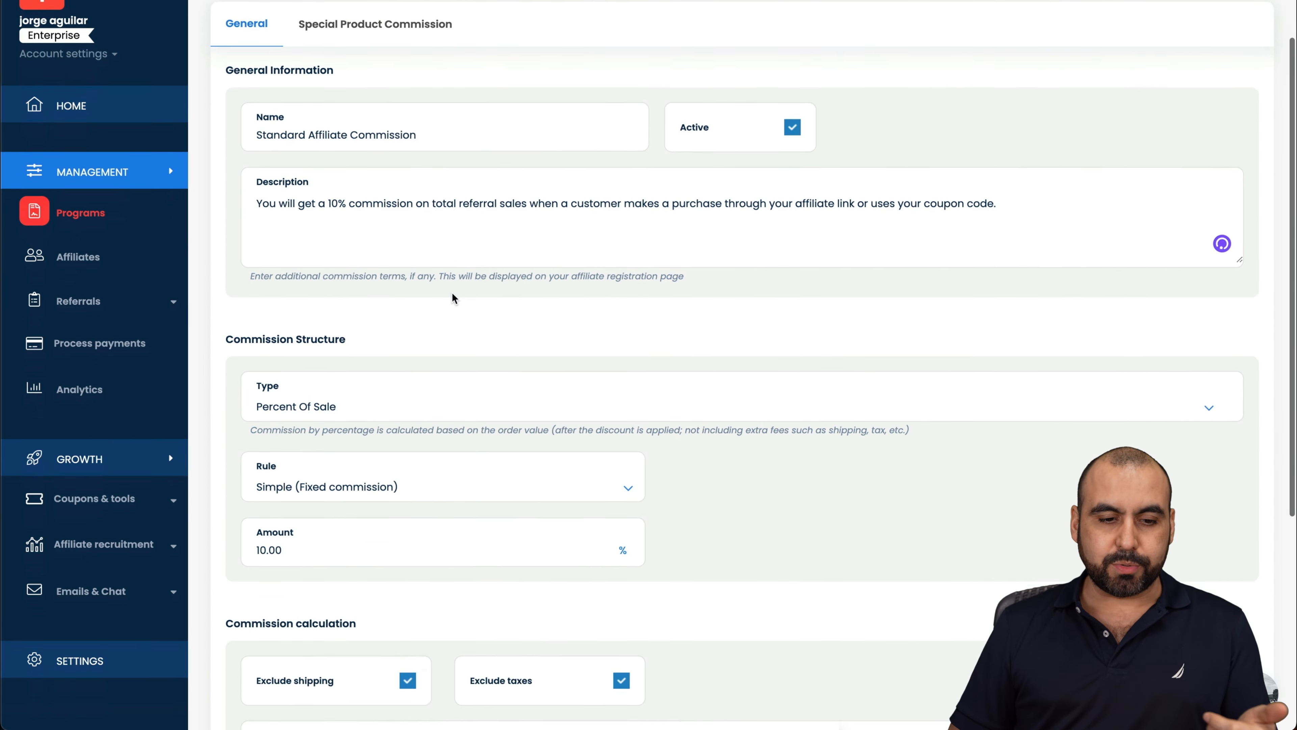
left_click(357, 307)
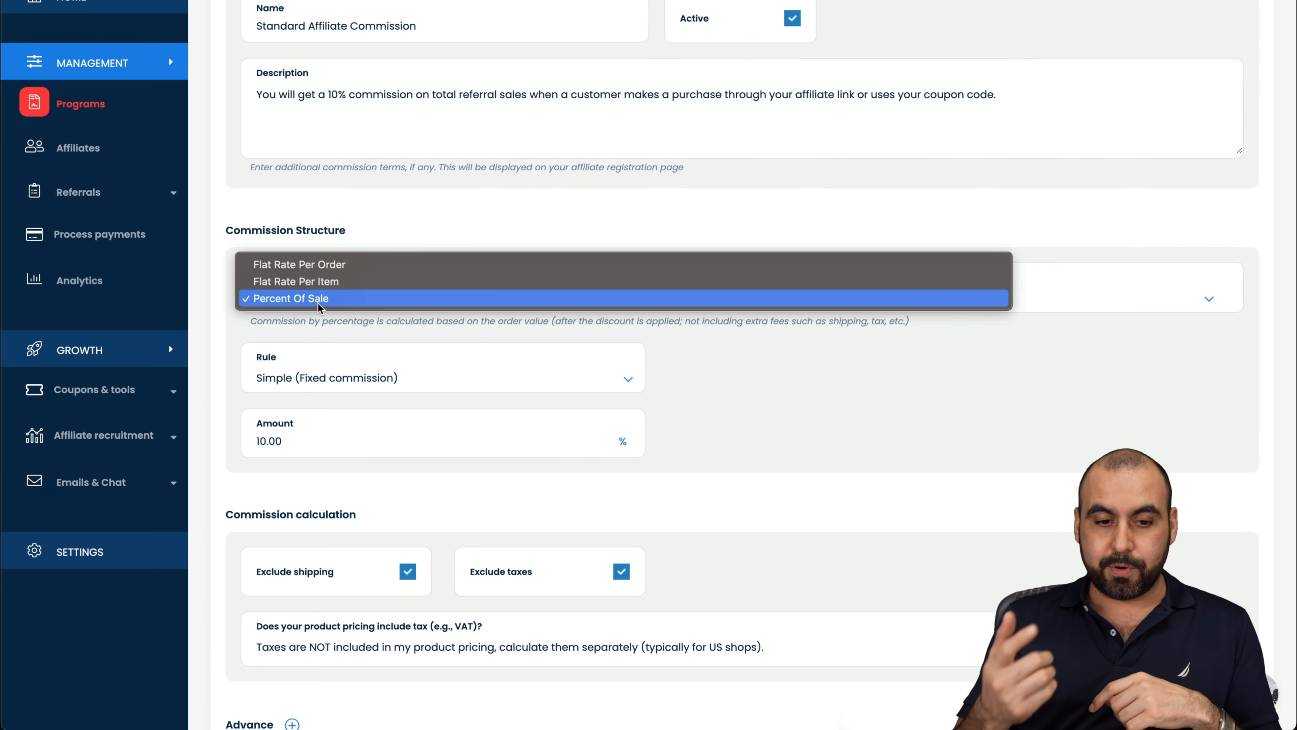
left_click(701, 381)
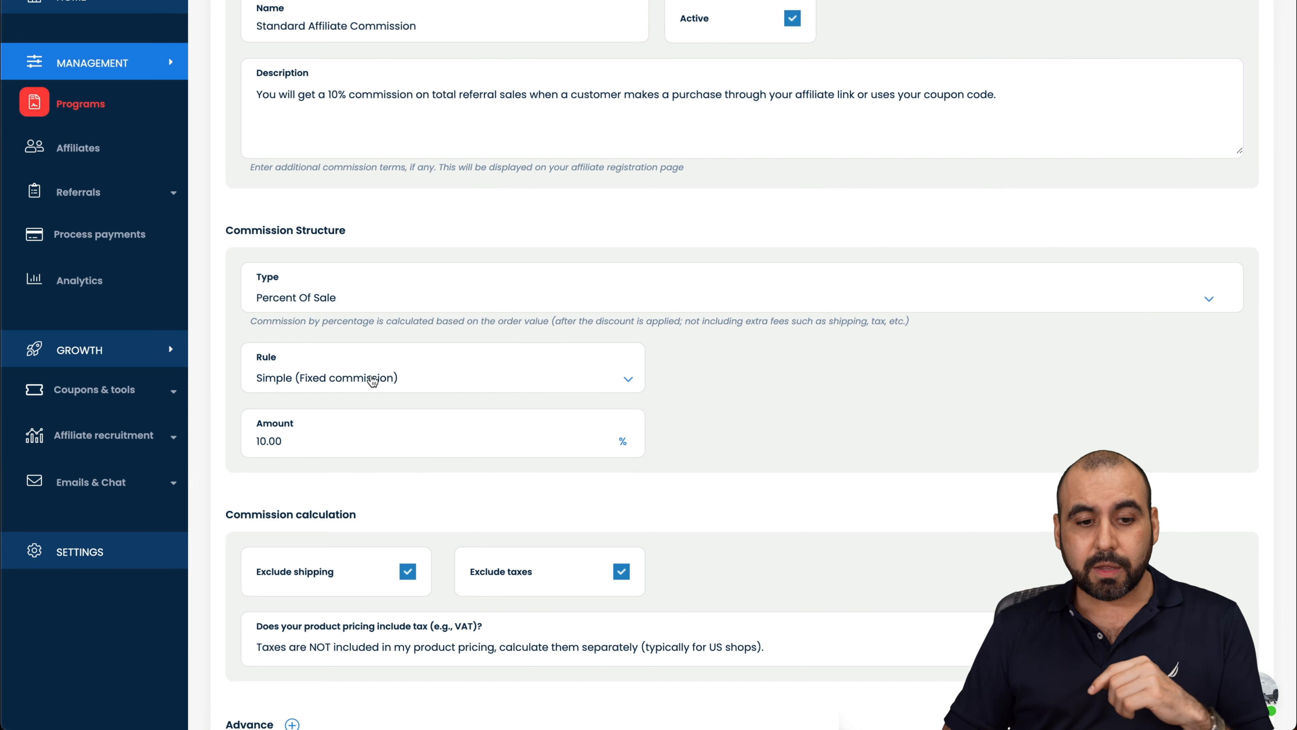
left_click(376, 379)
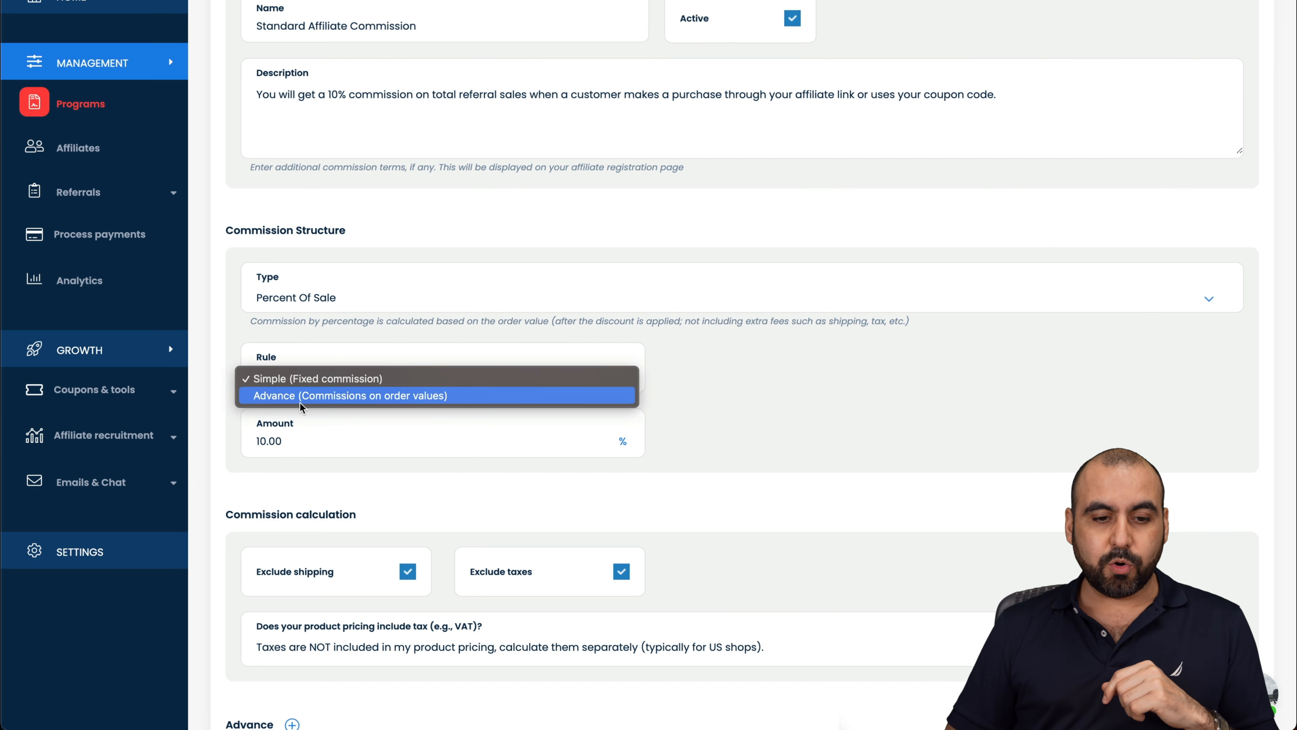
left_click(767, 404)
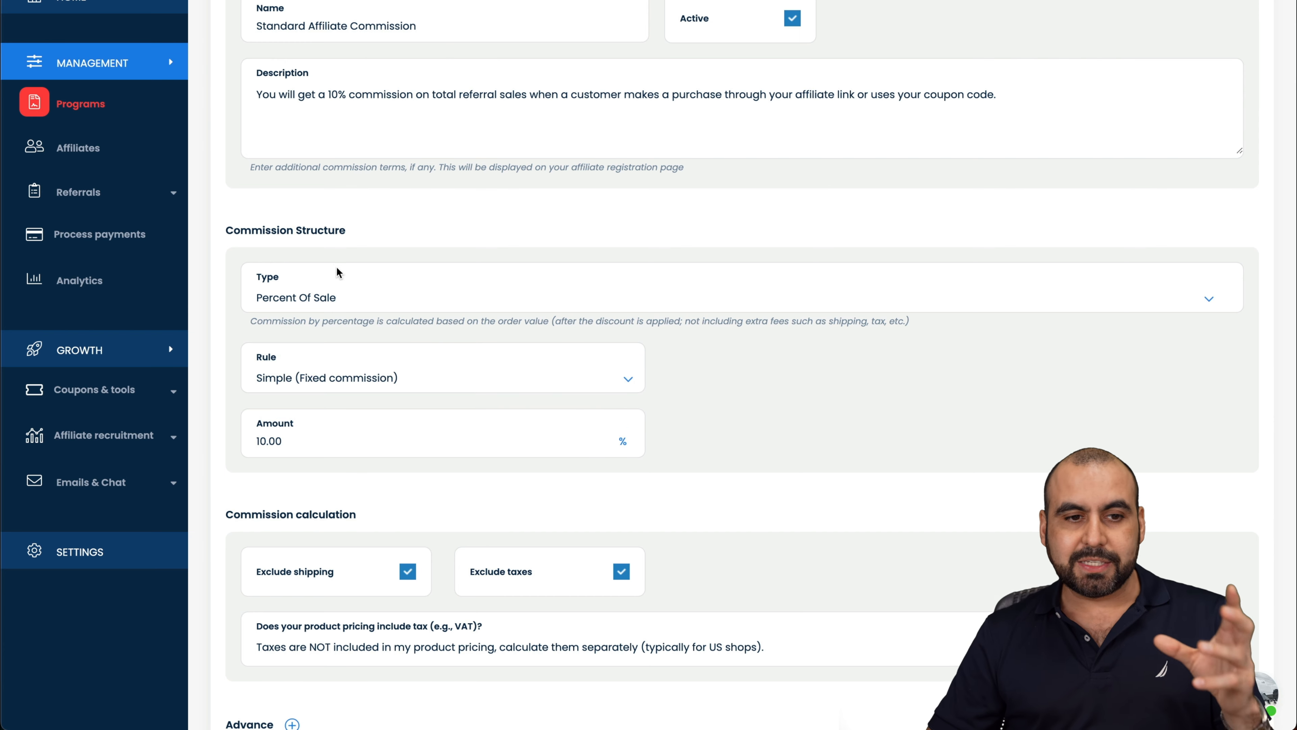
scroll(340, 275, "up", 2)
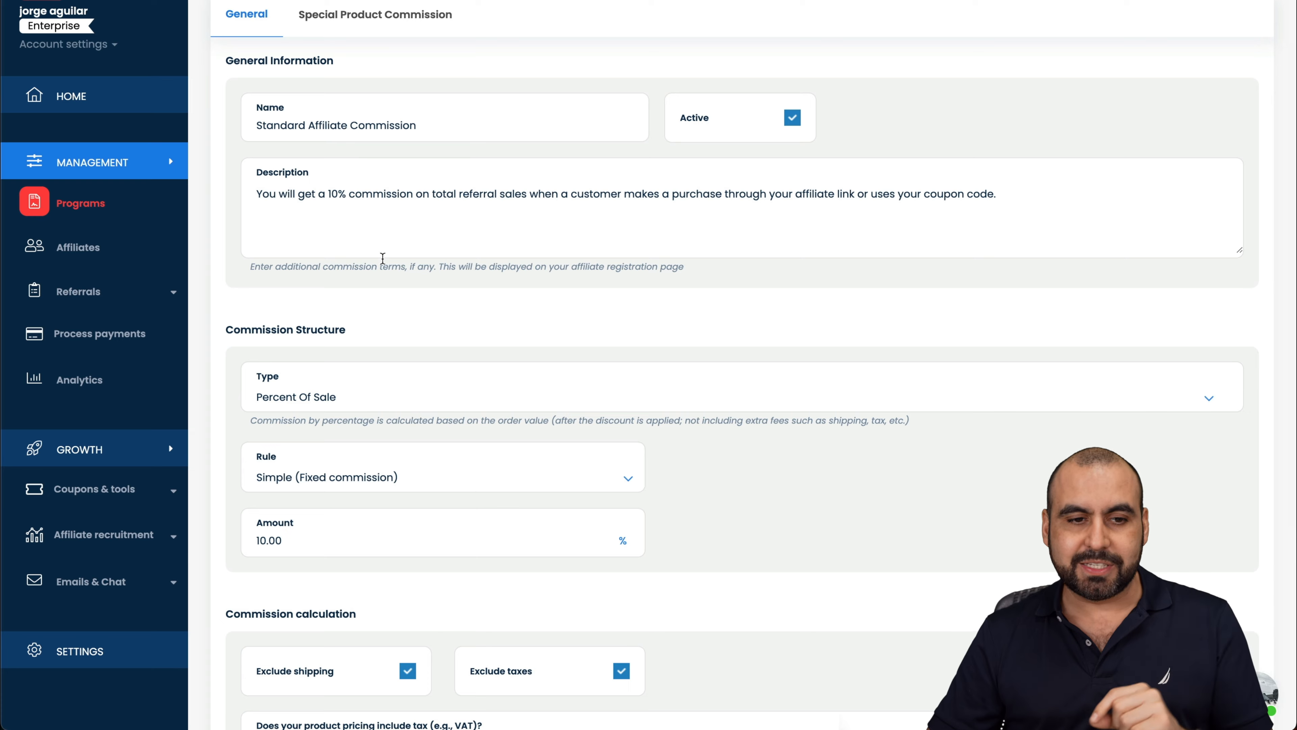
scroll(358, 317, "down", 4)
scroll(337, 377, "down", 2)
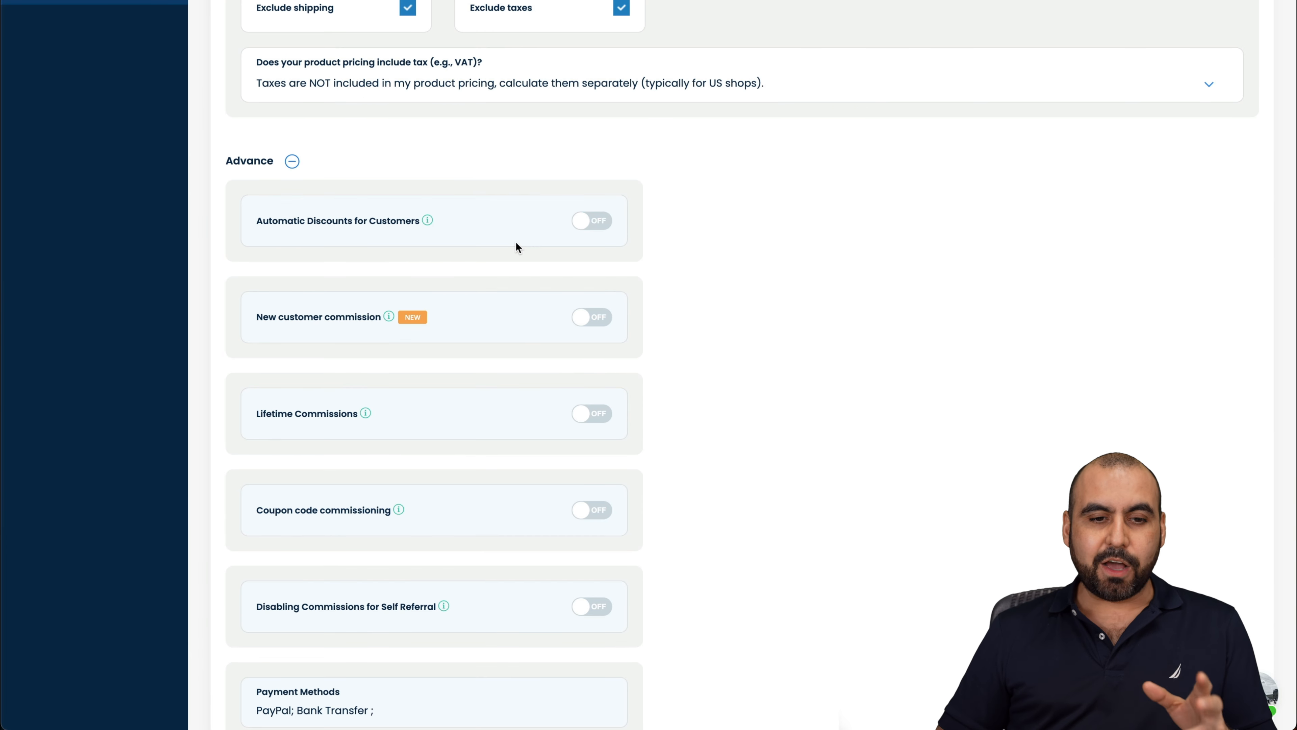
Step: Expand the advanced options and turn automatic customer discounts off
left_click(591, 221)
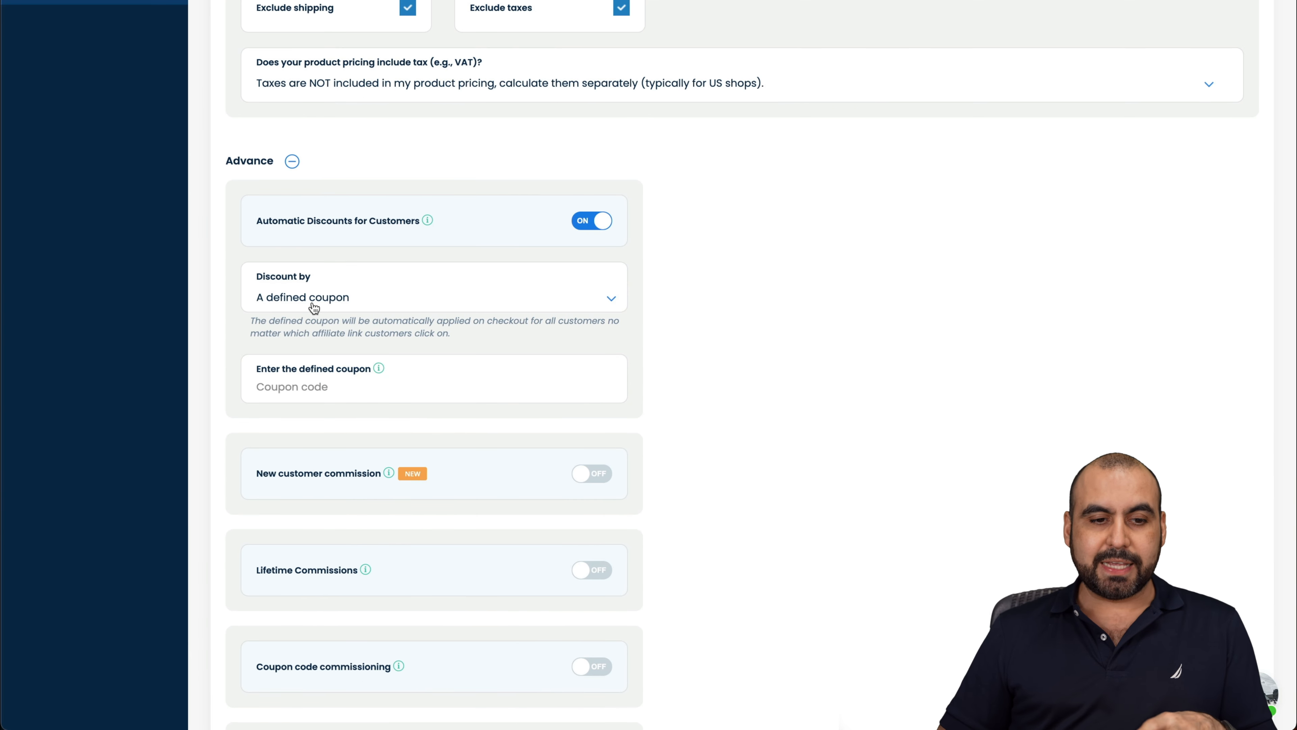
left_click(359, 303)
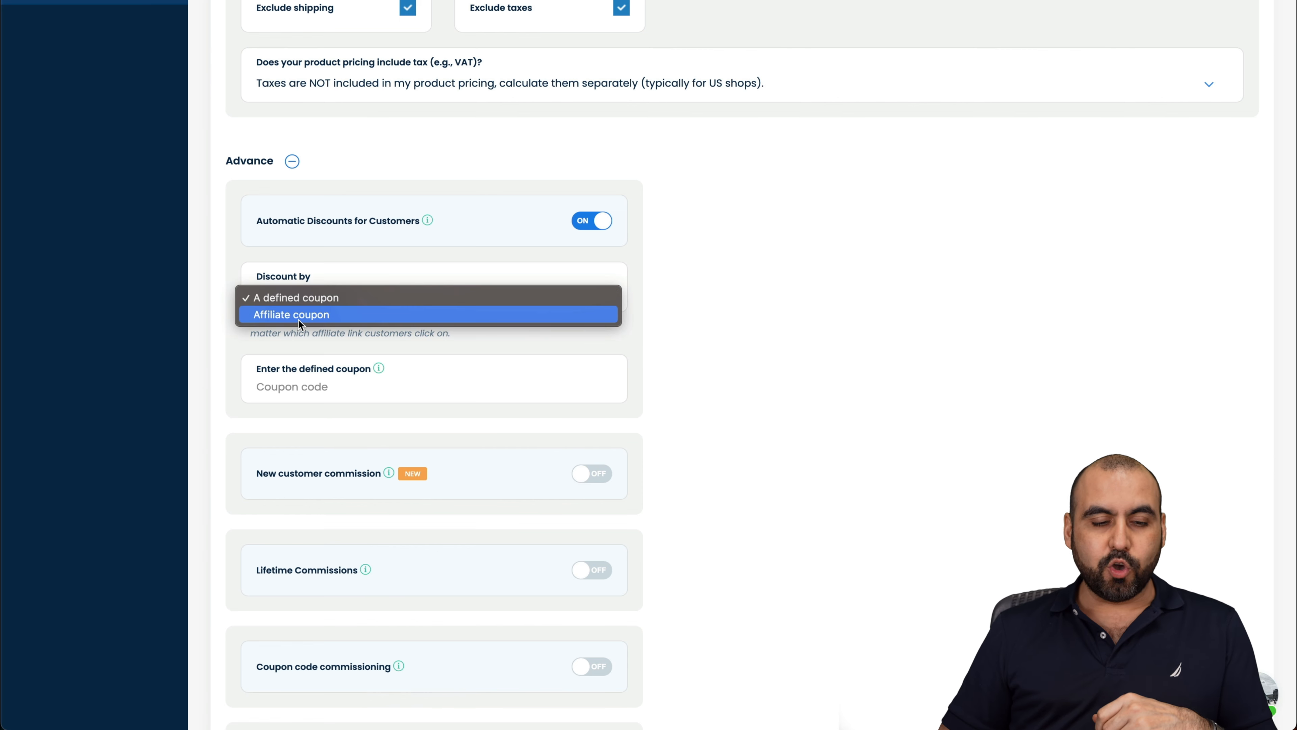
left_click(647, 327)
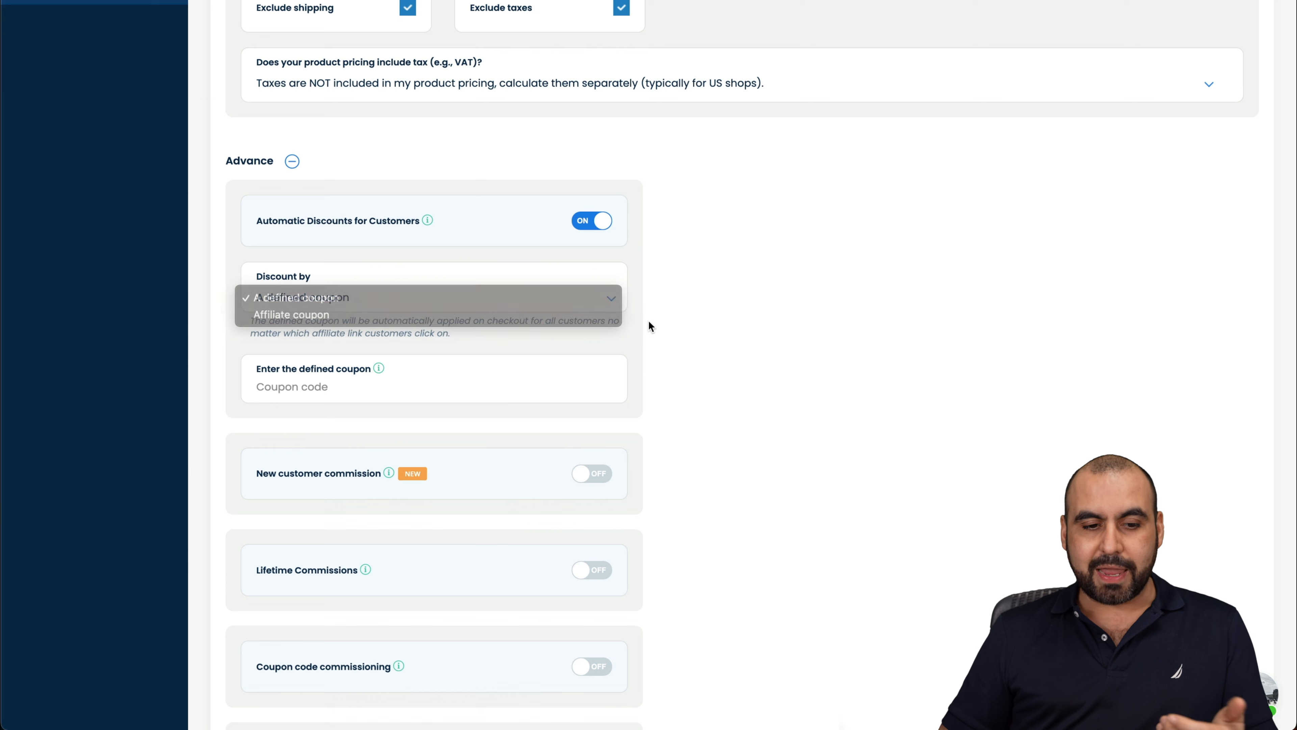
left_click(304, 387)
left_click(591, 223)
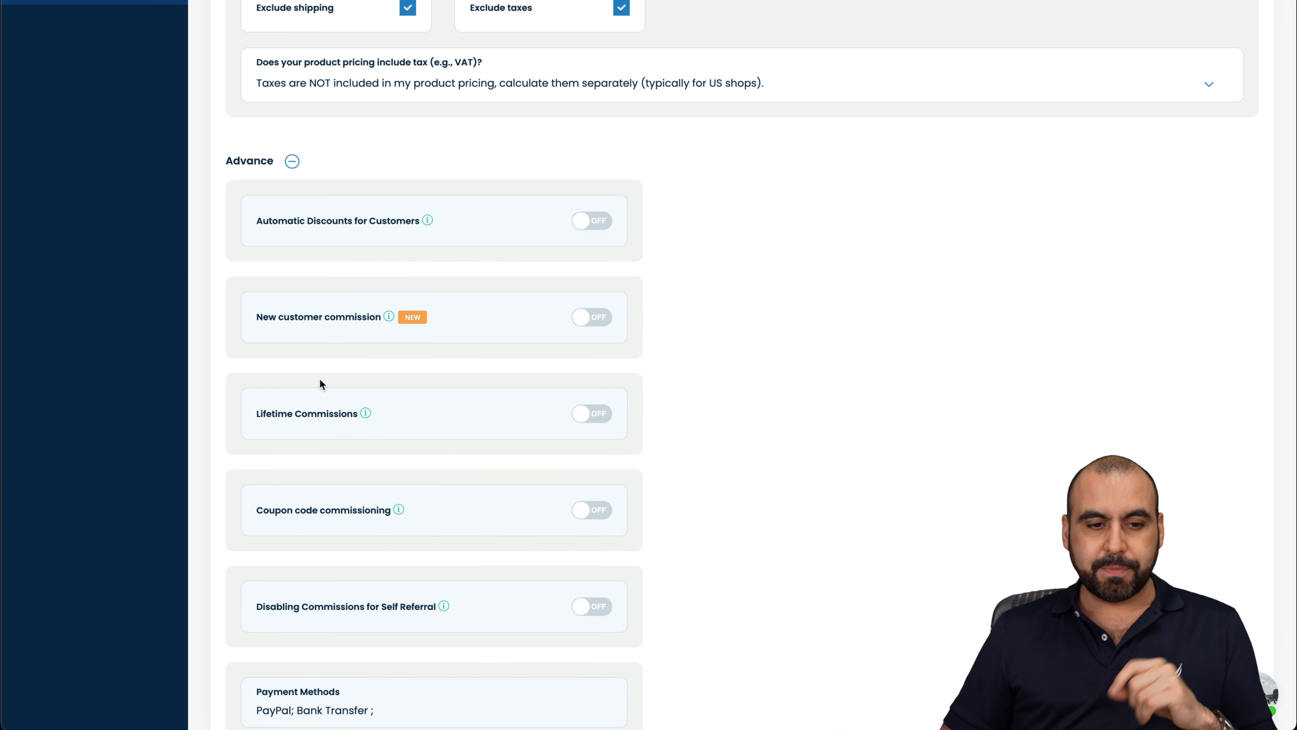
Step: Enable new customer commission as Percent Of Sale at 20%
left_click(593, 320)
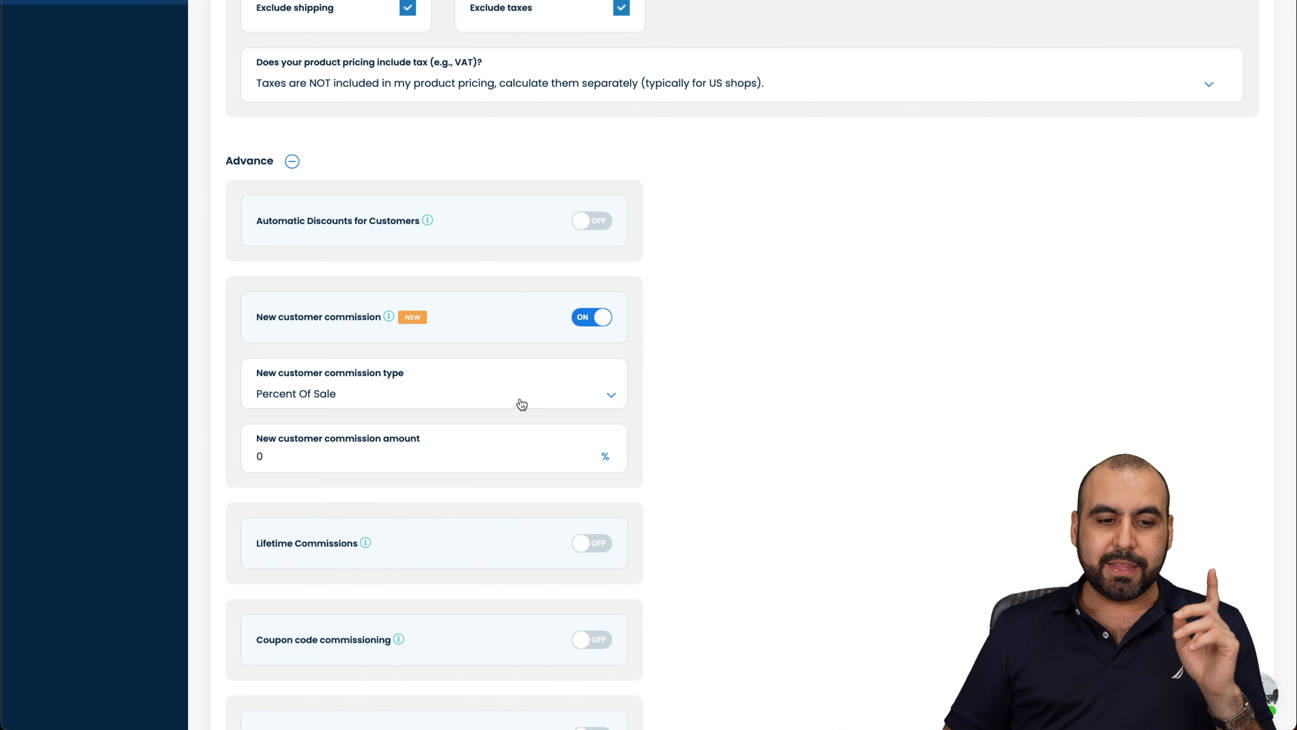
left_click(437, 397)
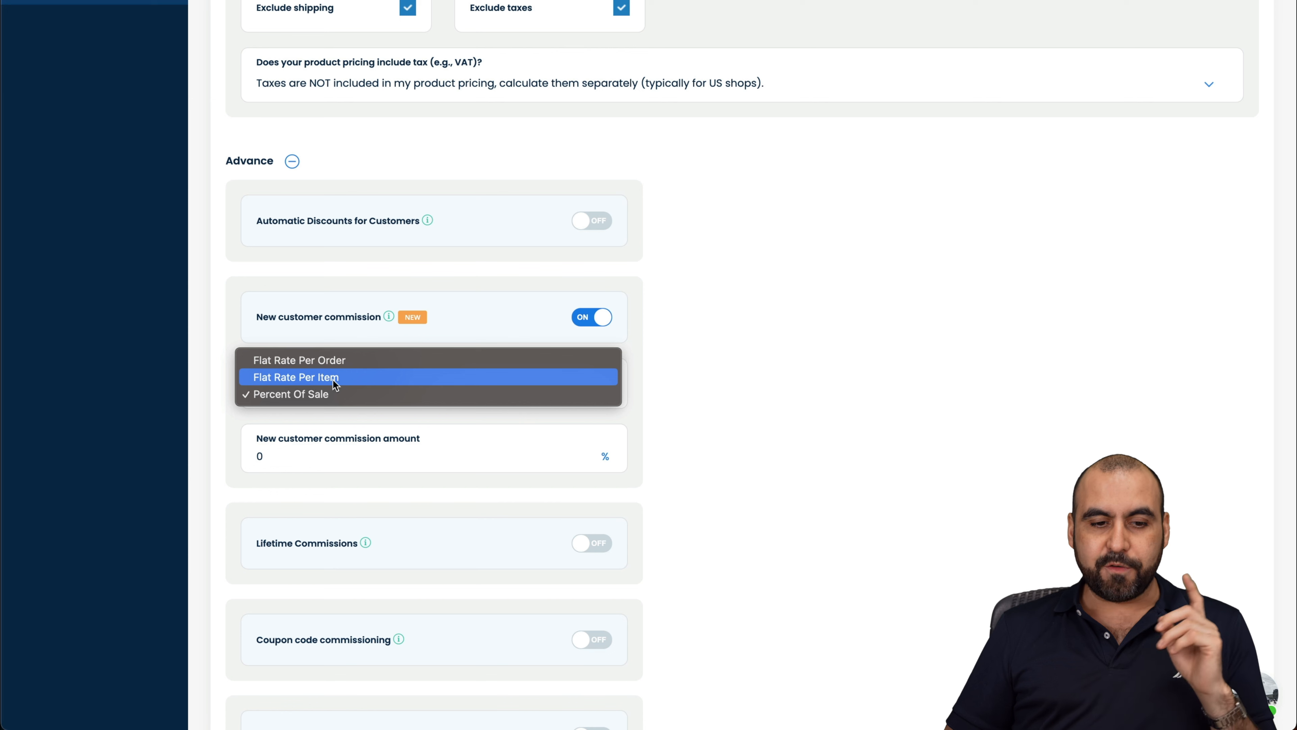
left_click(465, 431)
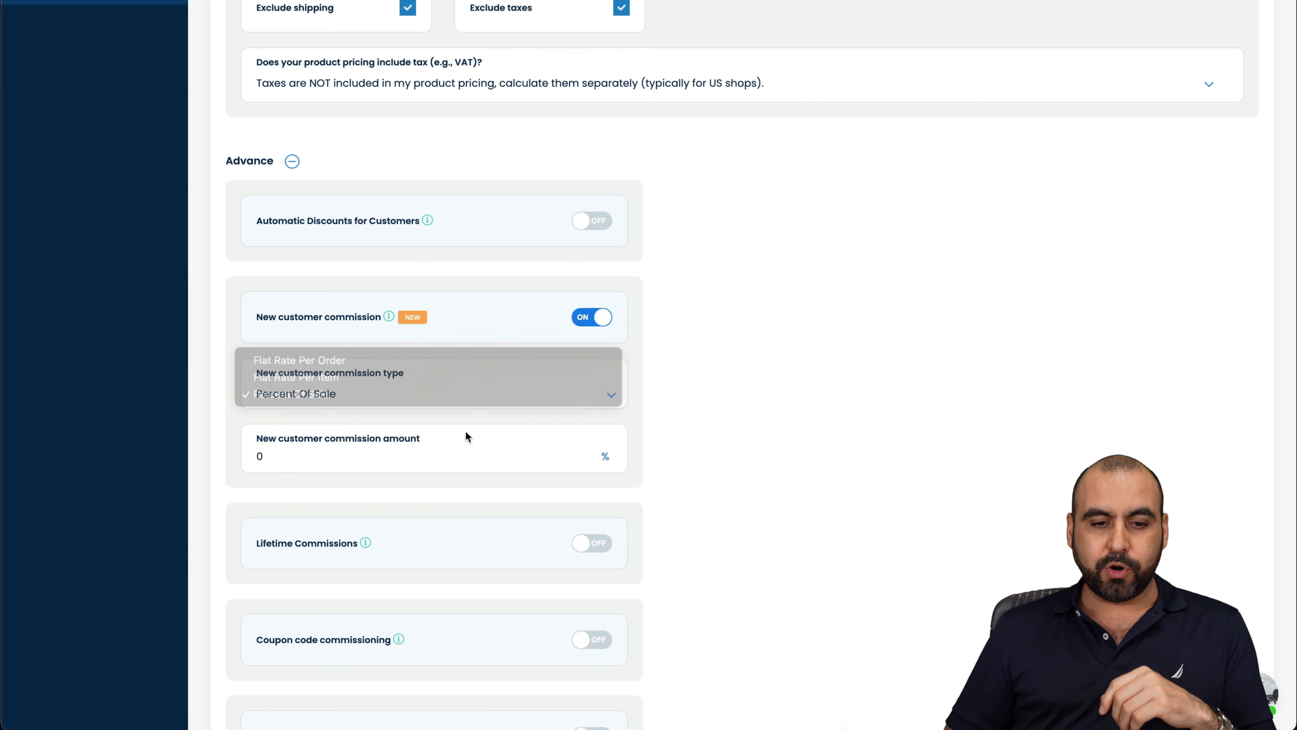
left_click_drag(388, 457, 189, 458)
key("BackSpace")
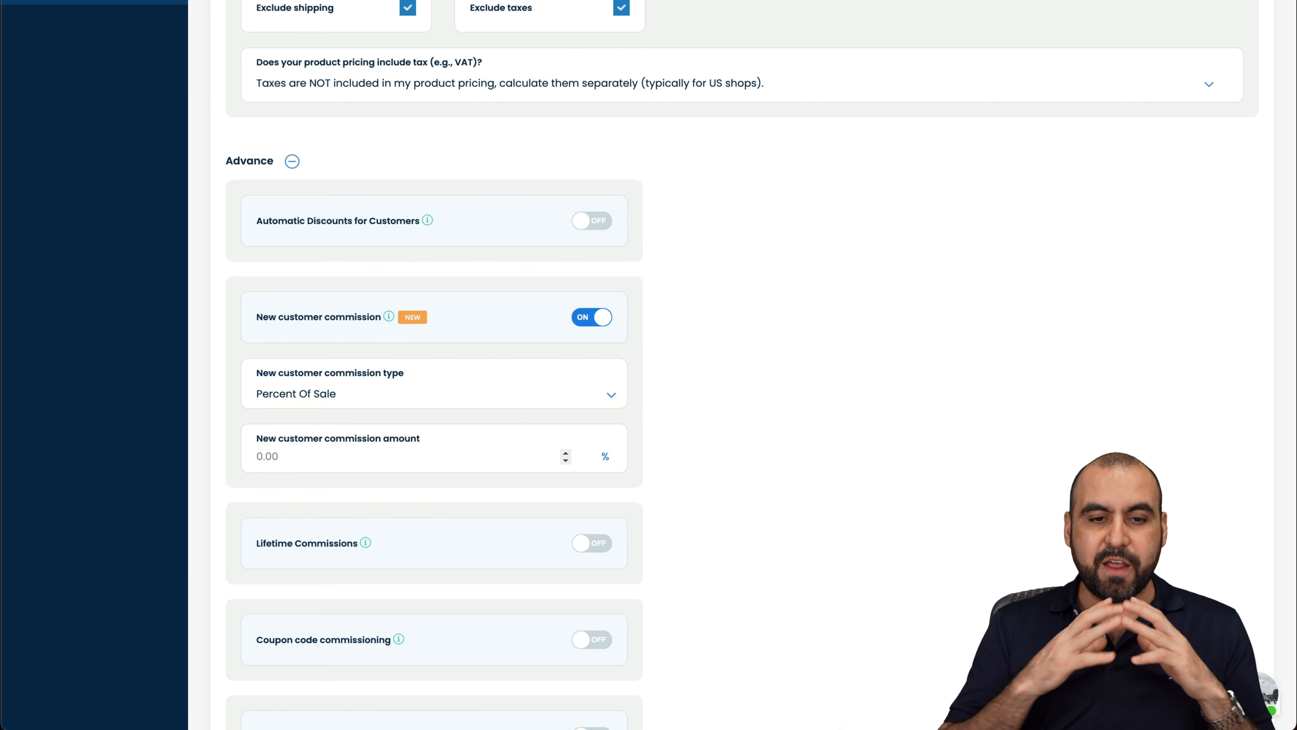
type("20")
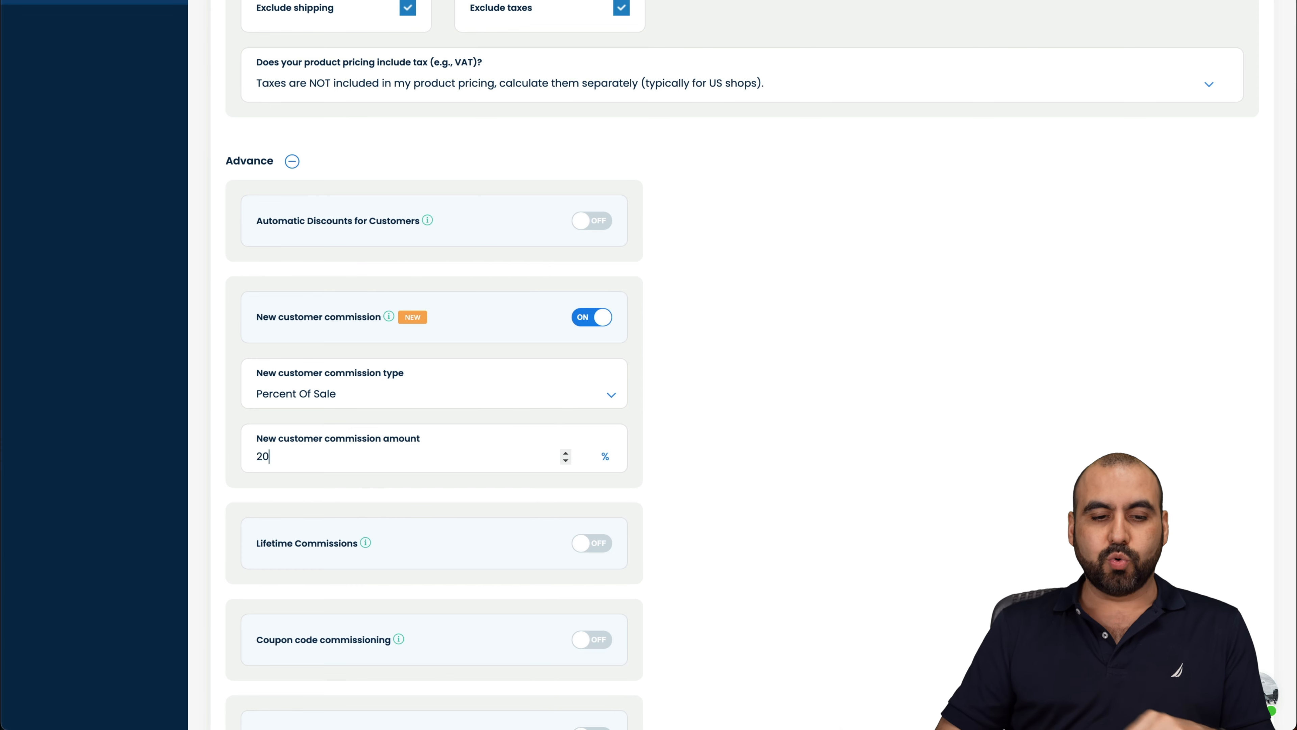
scroll(766, 453, "down", 1)
scroll(764, 450, "down", 2)
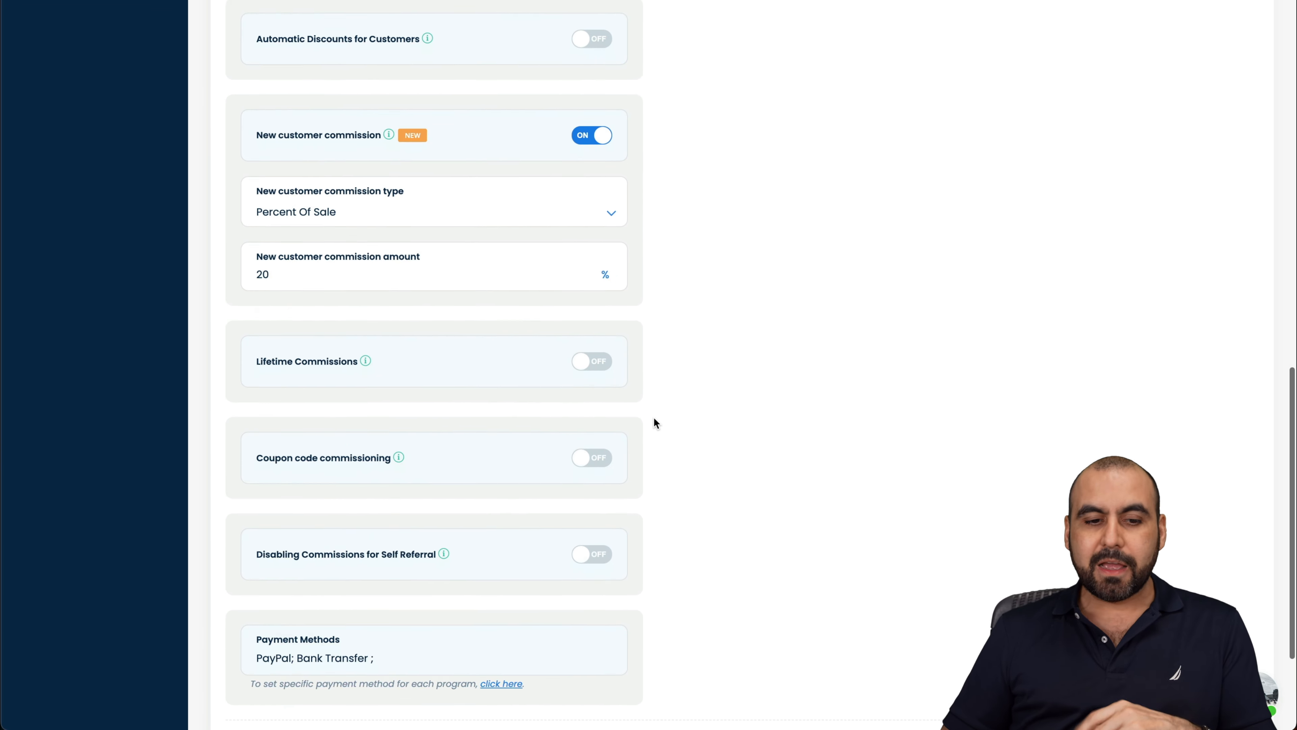
Step: Turn on coupon code commissioning for affiliate coupons at 20%, leaving Lifetime Commissions off
left_click(595, 363)
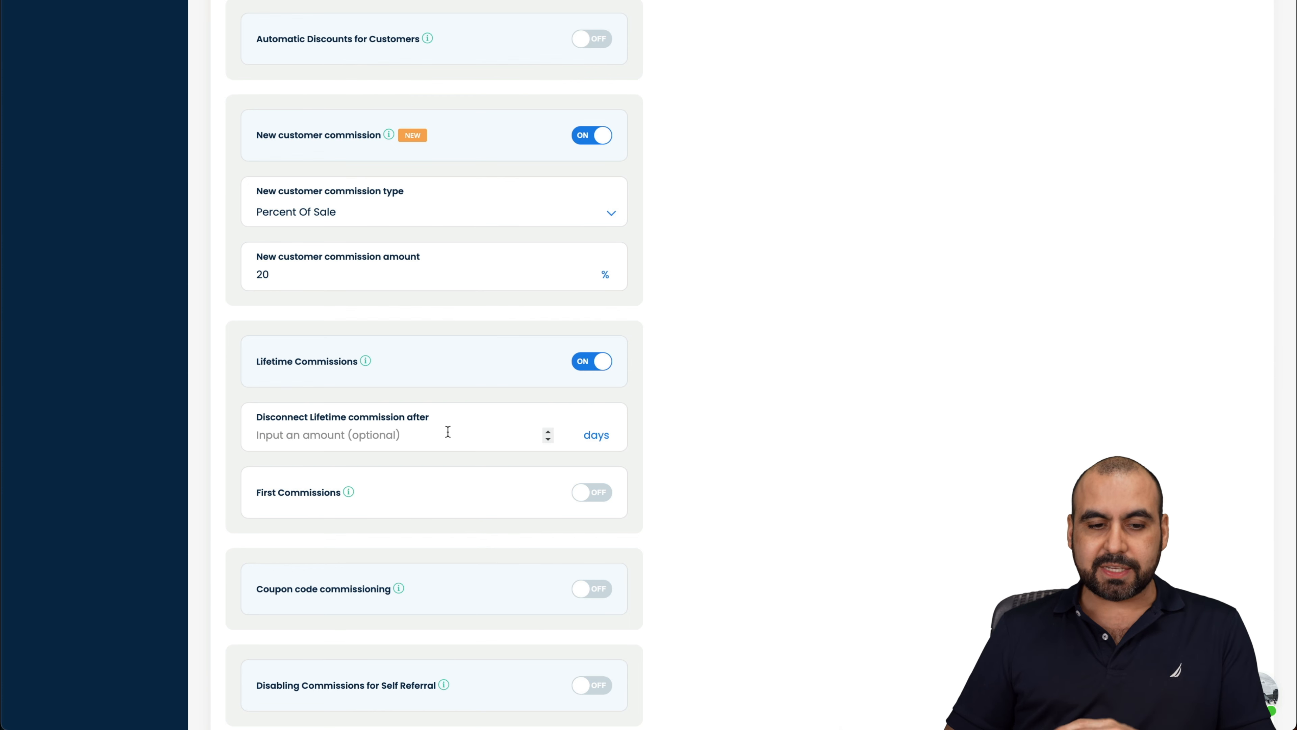
left_click(585, 364)
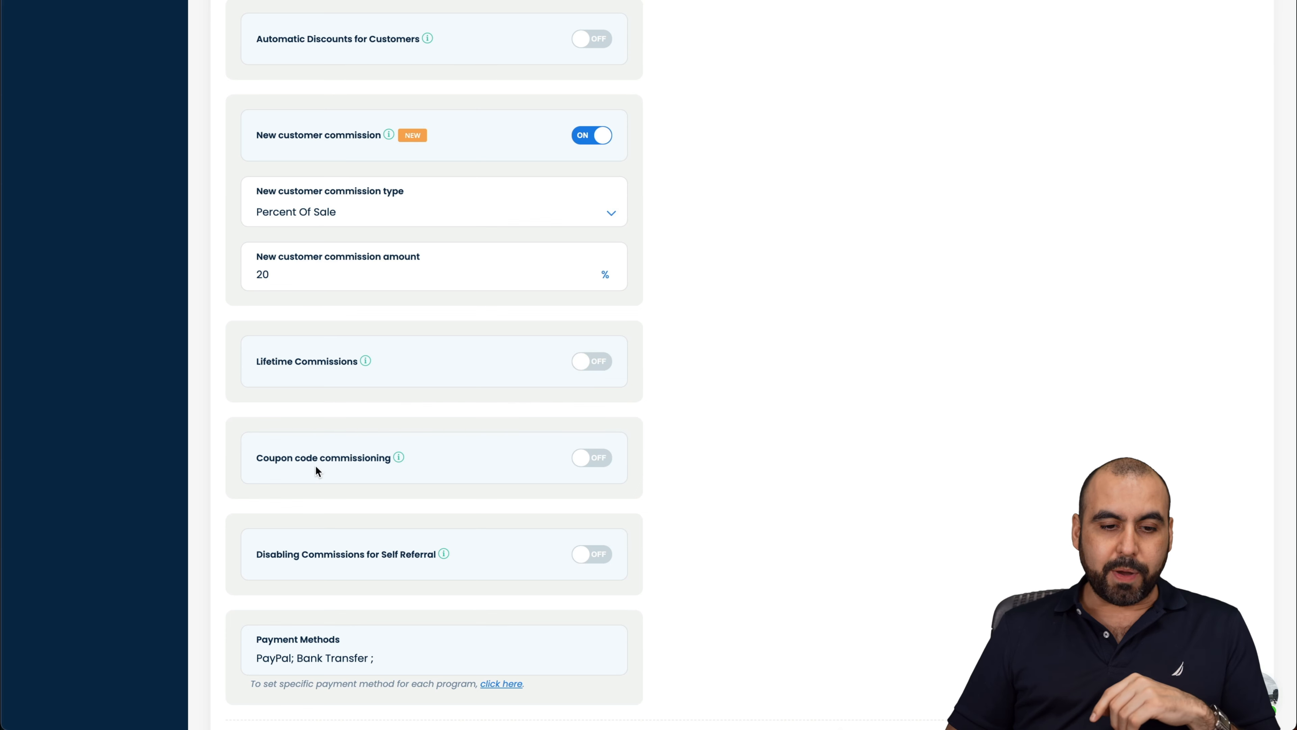
left_click(593, 458)
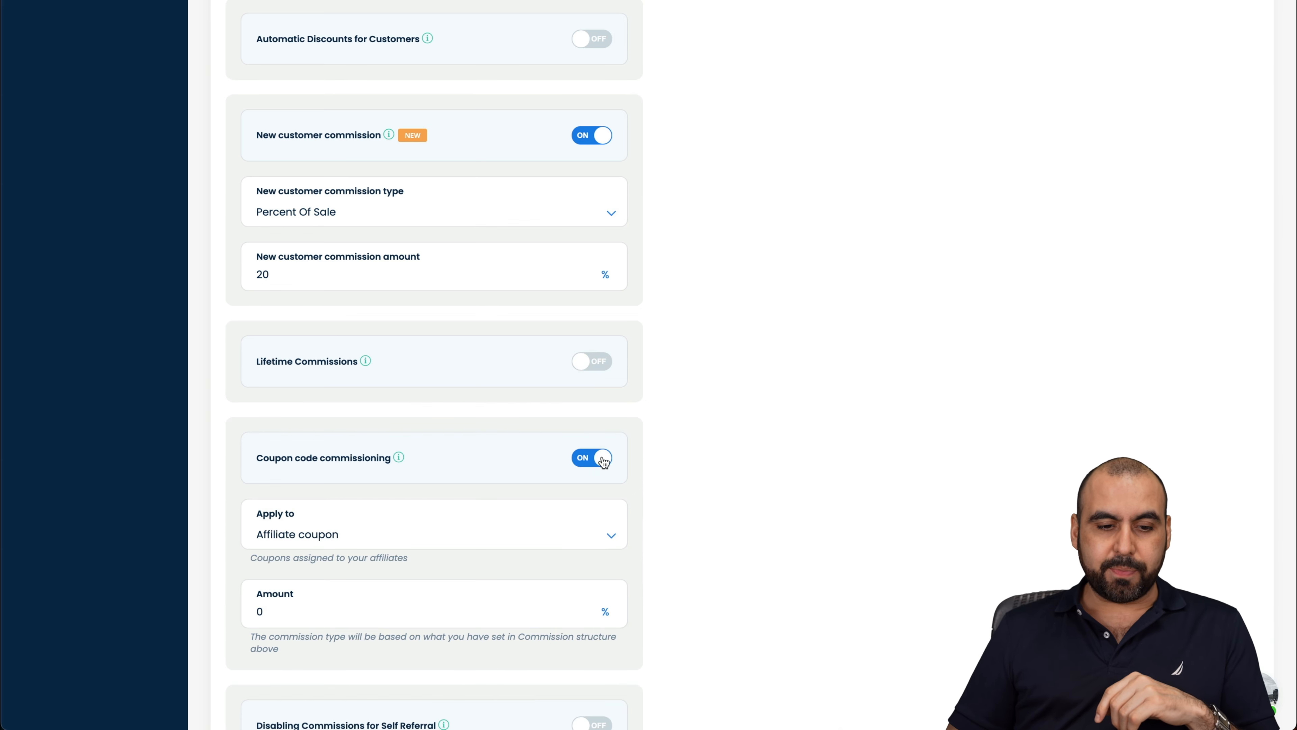
scroll(346, 466, "down", 3)
left_click(309, 402)
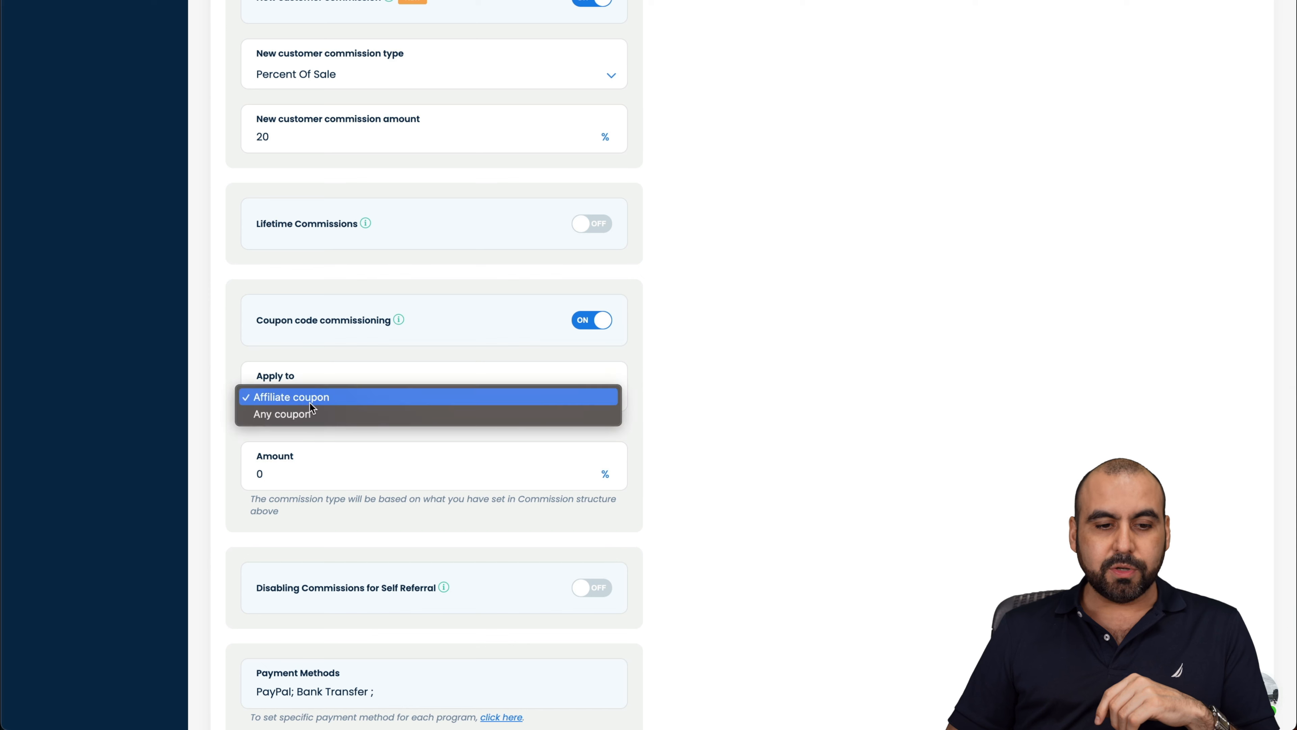
left_click(672, 457)
left_click(451, 472)
key("BackSpace")
type("20")
Step: Disable commissions for self referrals and save the program
scroll(617, 557, "down", 2)
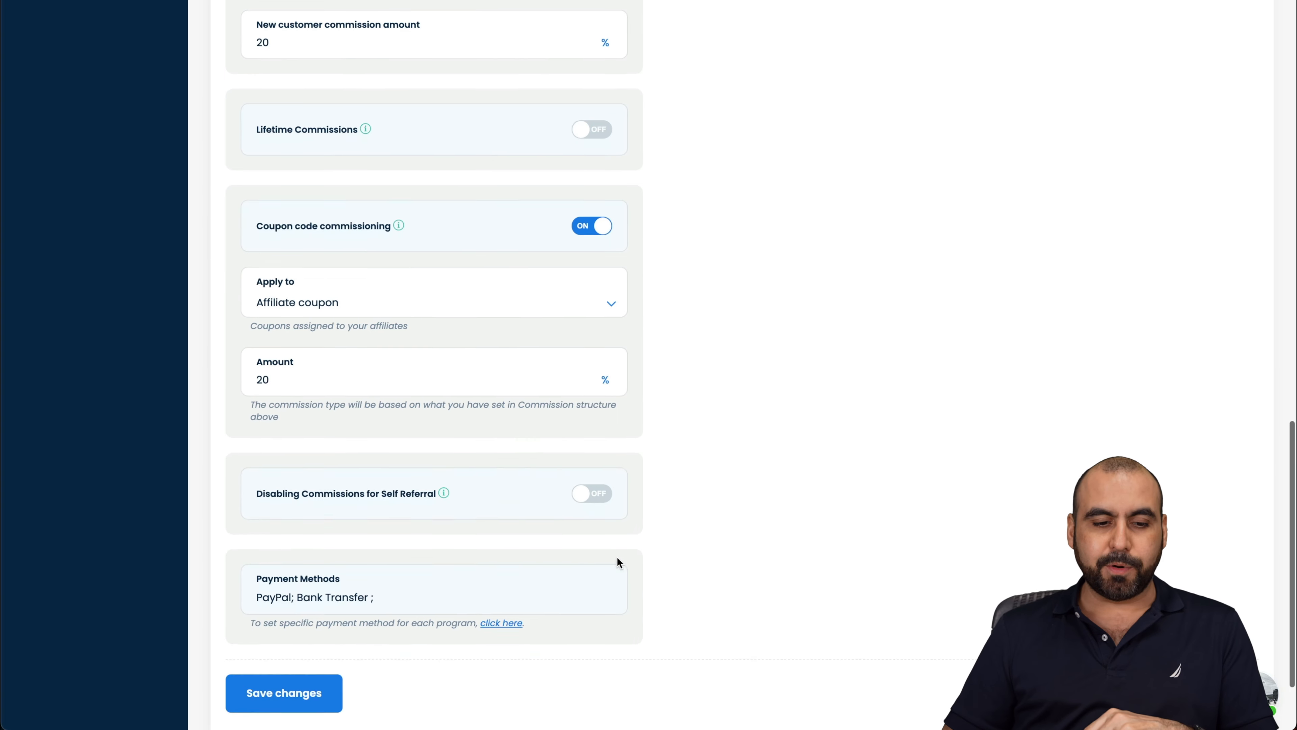
scroll(617, 556, "down", 2)
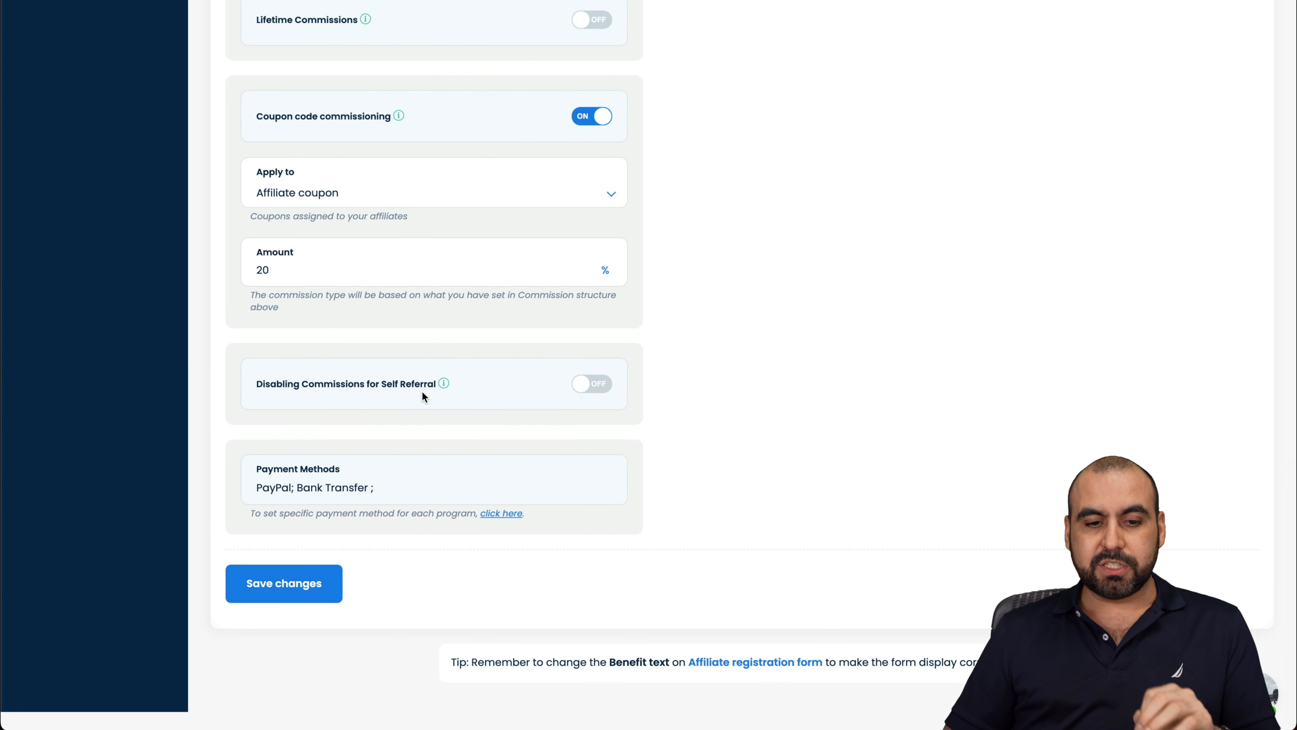
left_click(595, 390)
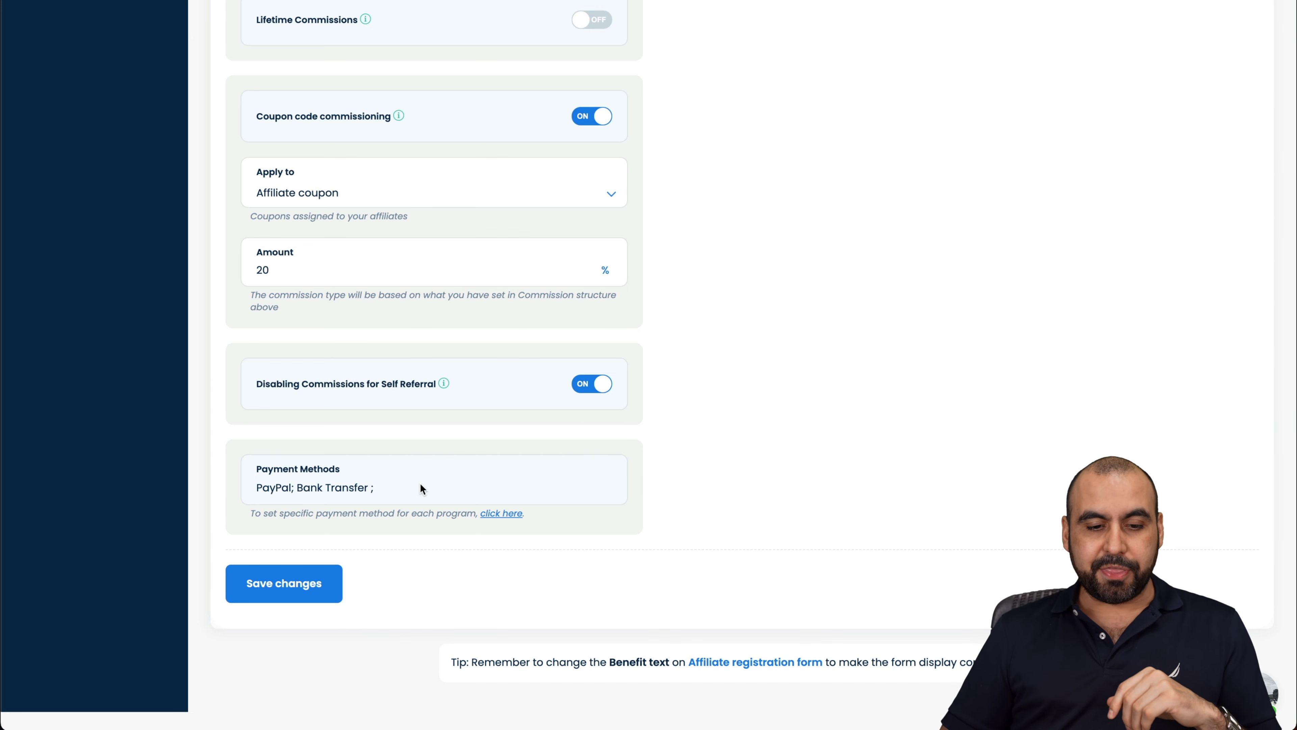
left_click(333, 576)
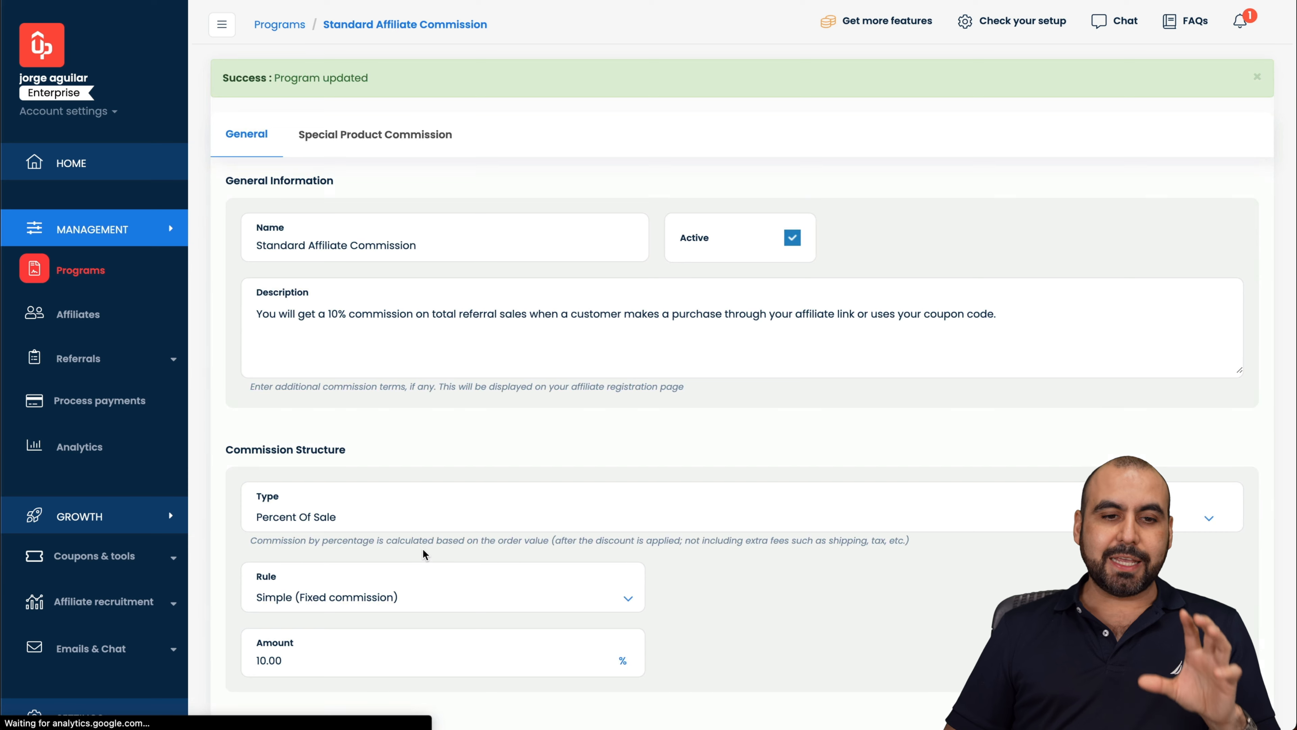
Step: Review the Programs list again, then go to the Affiliates page
left_click(102, 271)
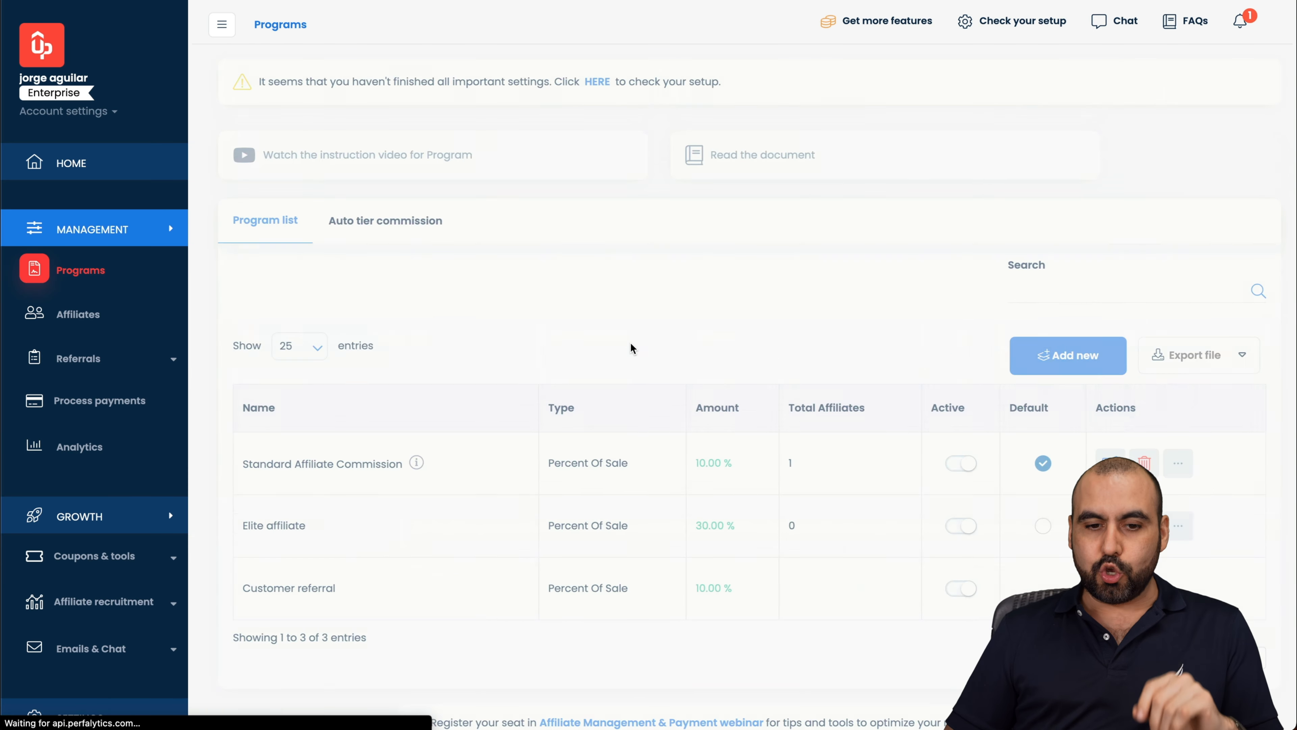
scroll(608, 484, "down", 3)
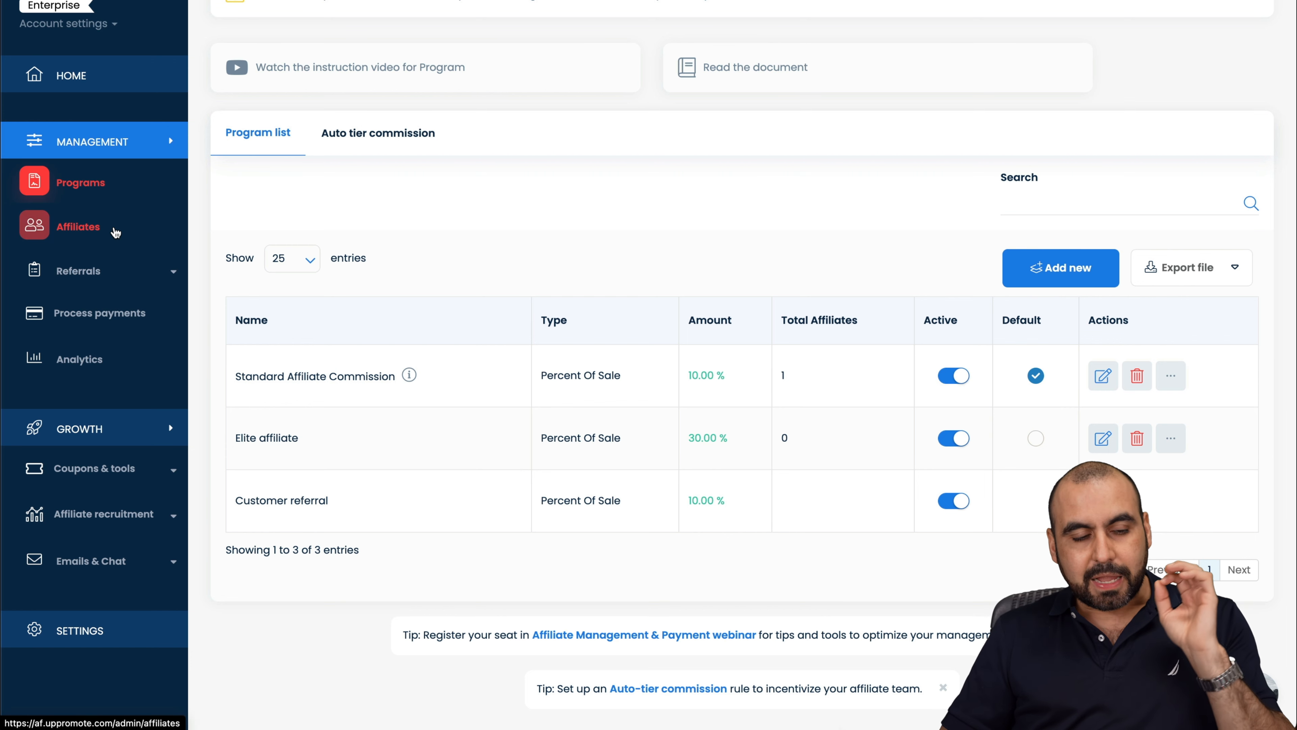
left_click(116, 232)
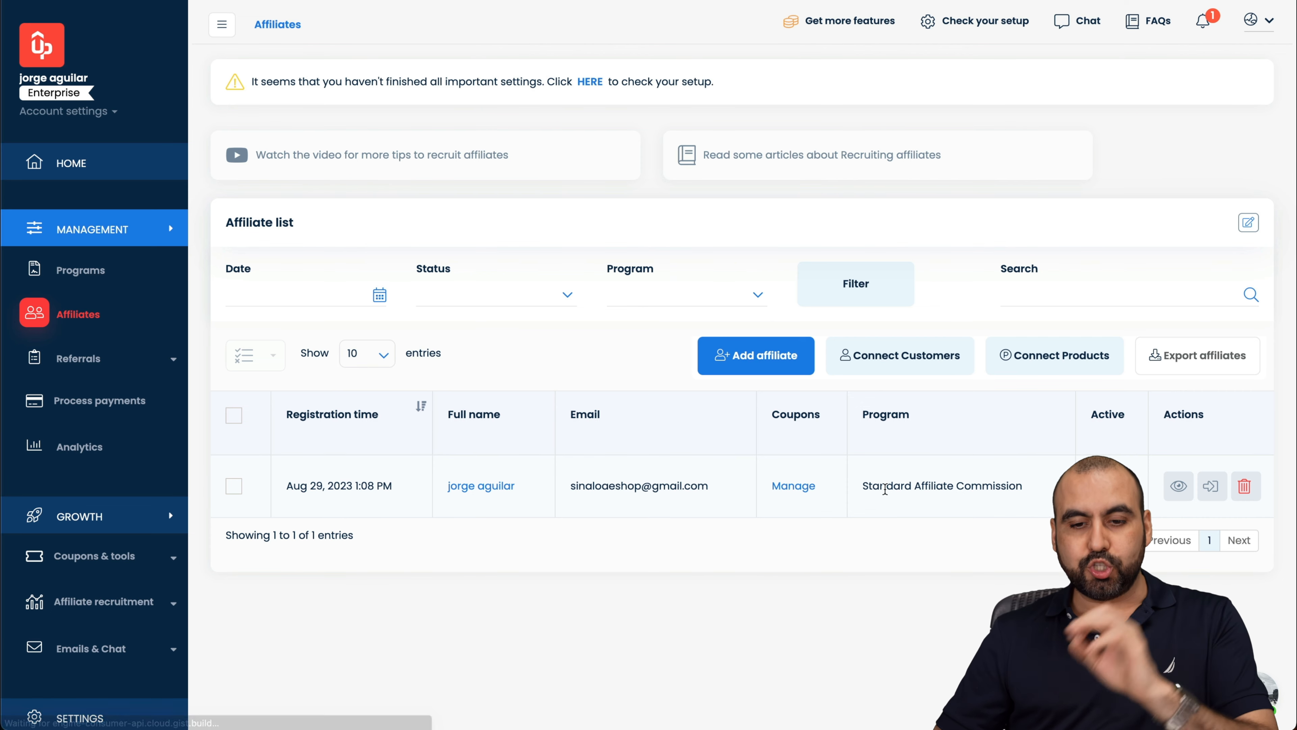
Step: Start adding an affiliate to Elite affiliate with the default password, then switch to CSV import
left_click(763, 370)
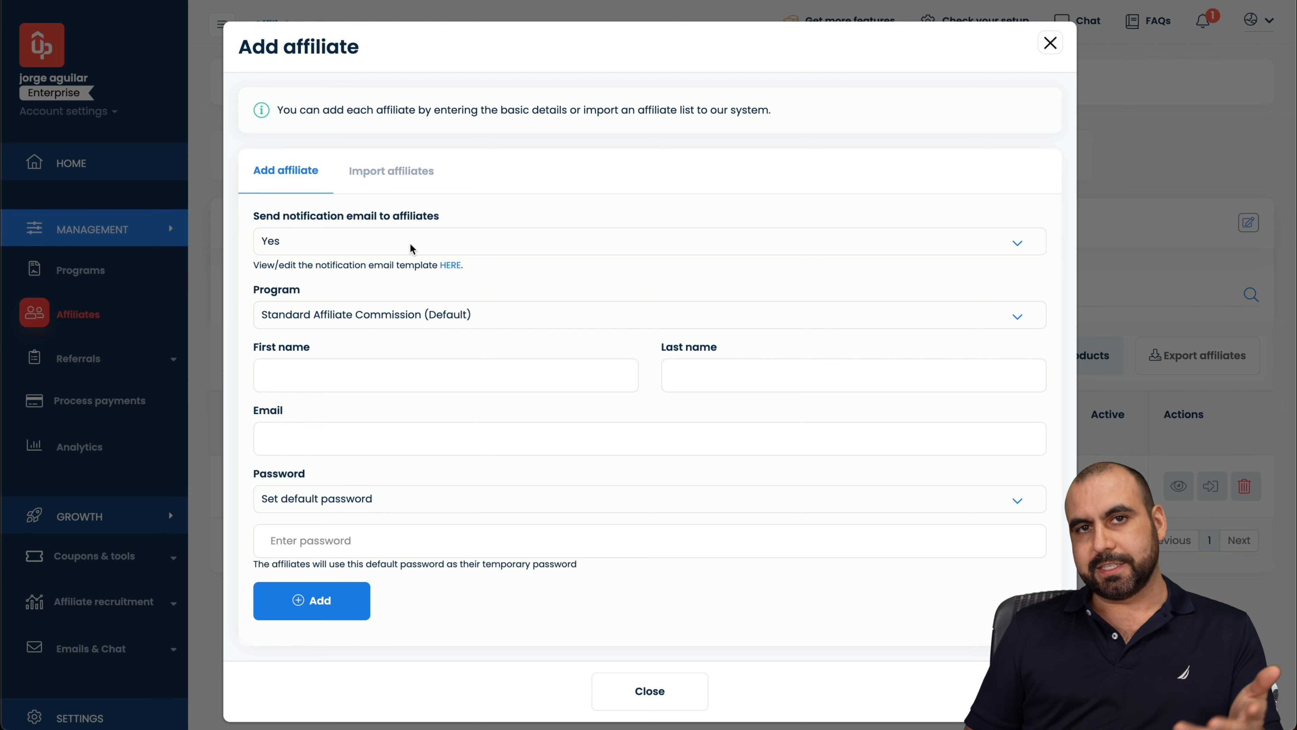
left_click(376, 318)
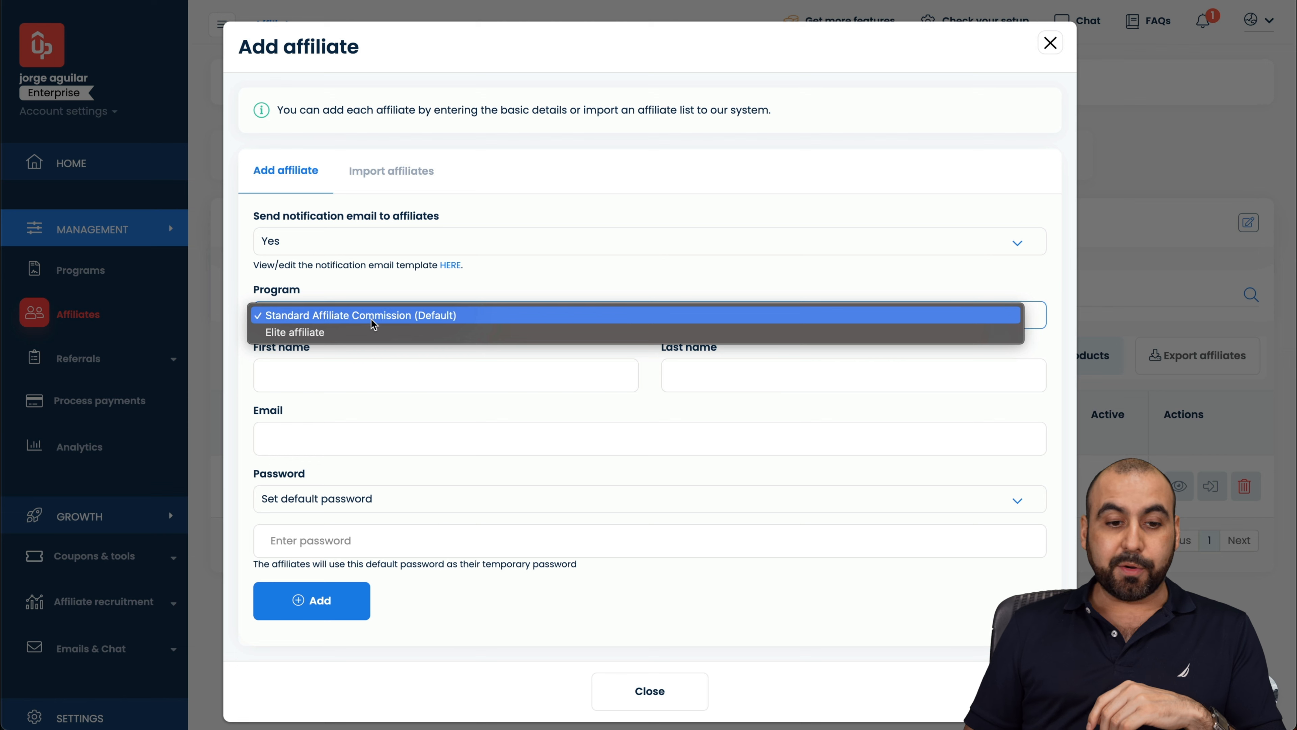
left_click(372, 334)
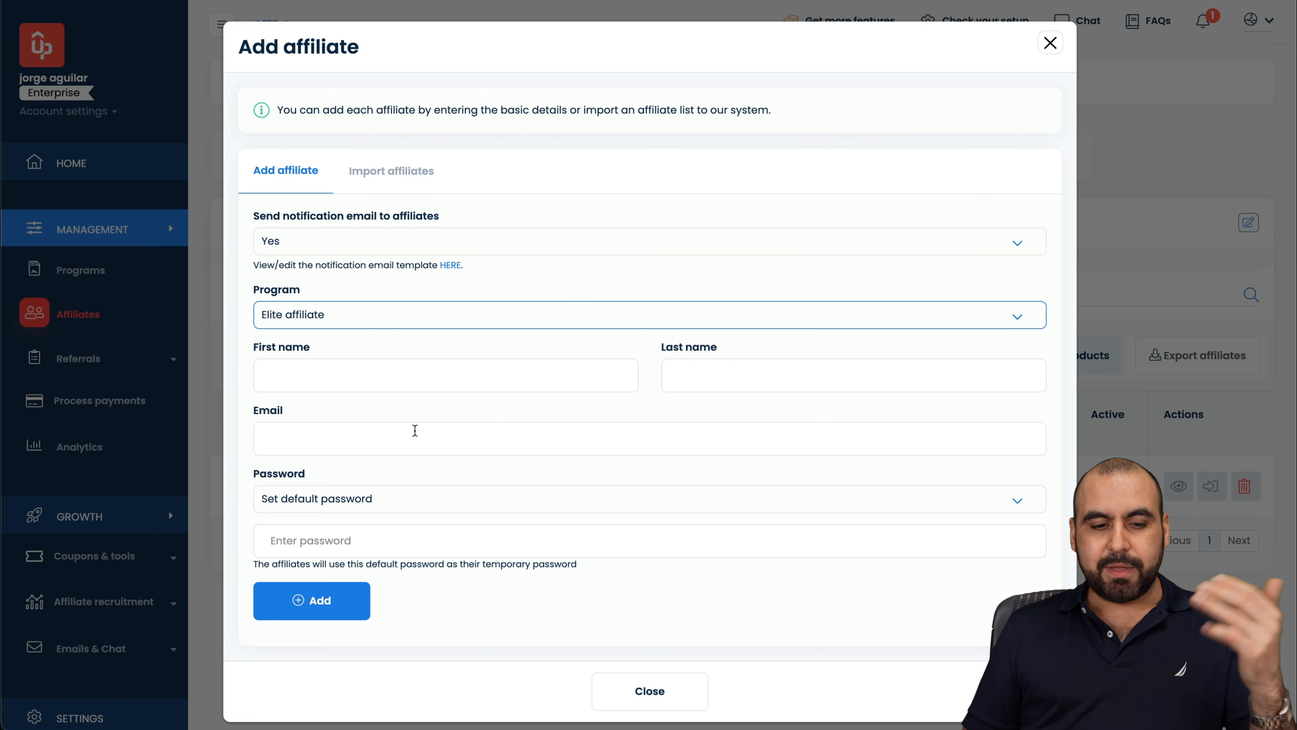
left_click(388, 503)
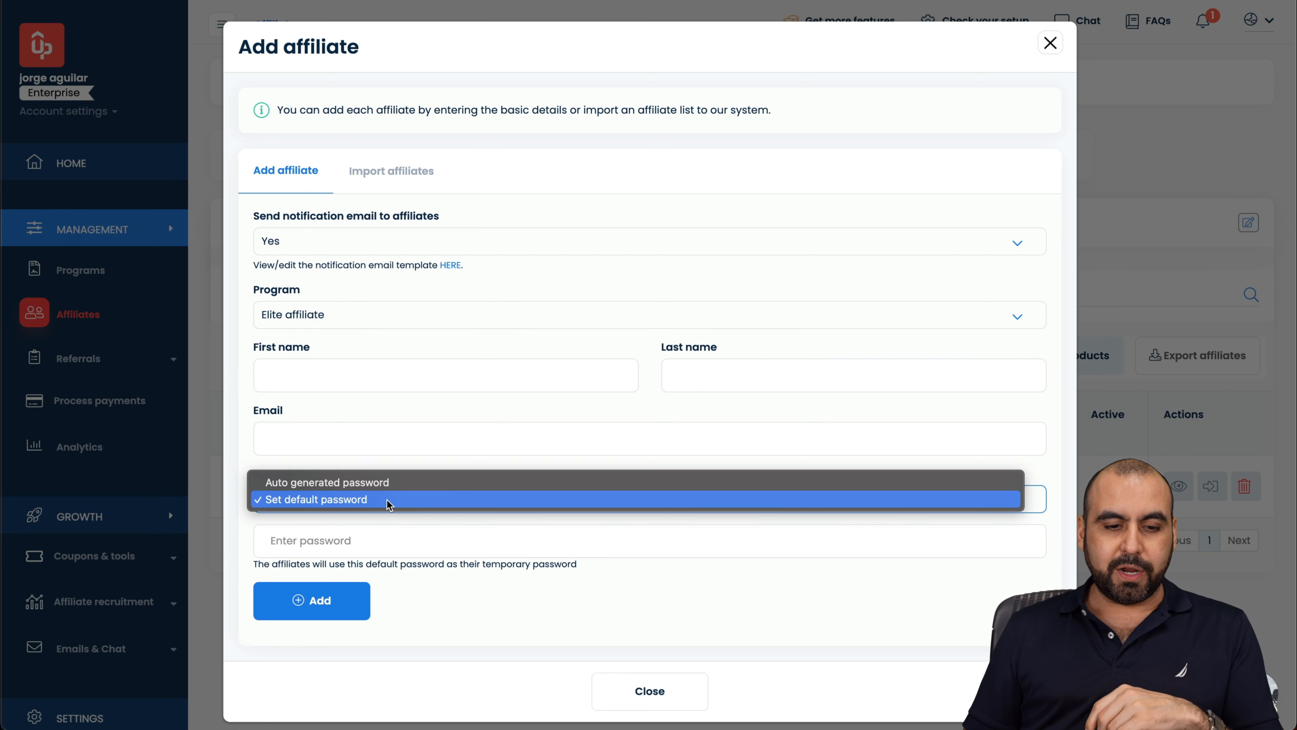
left_click(471, 445)
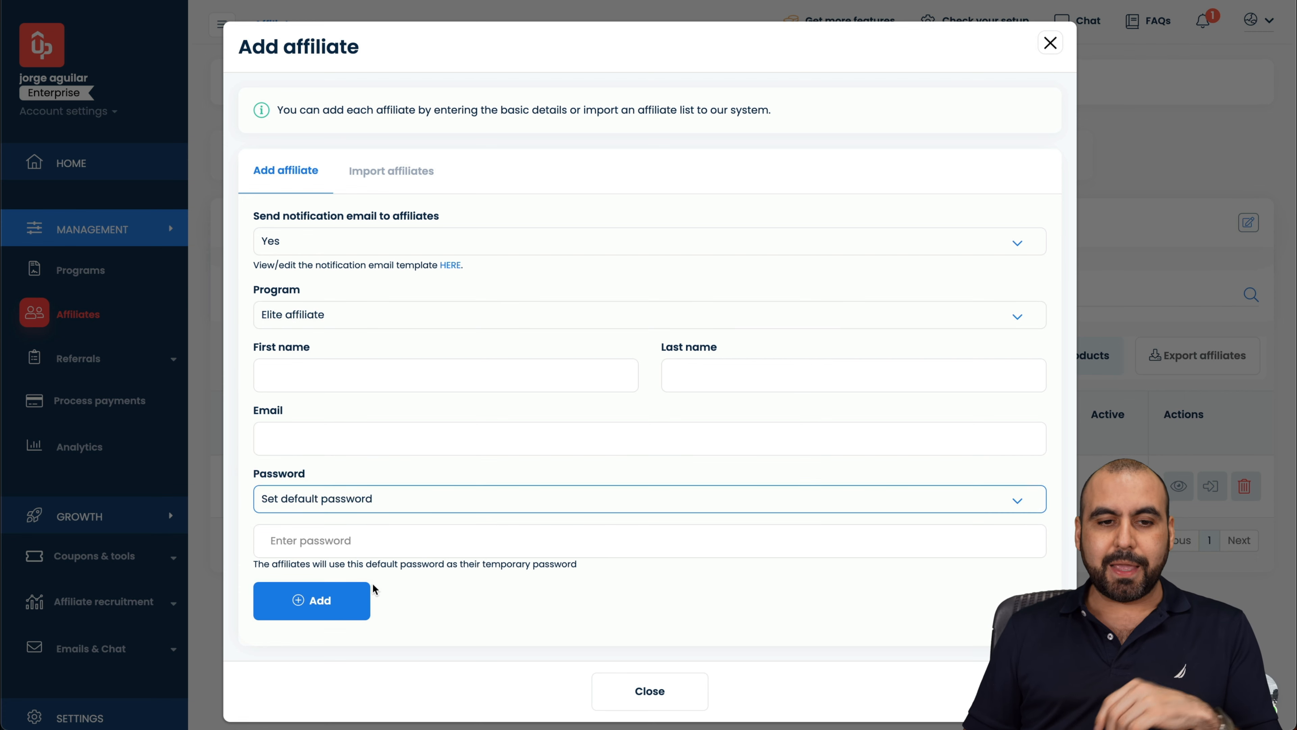
left_click(419, 182)
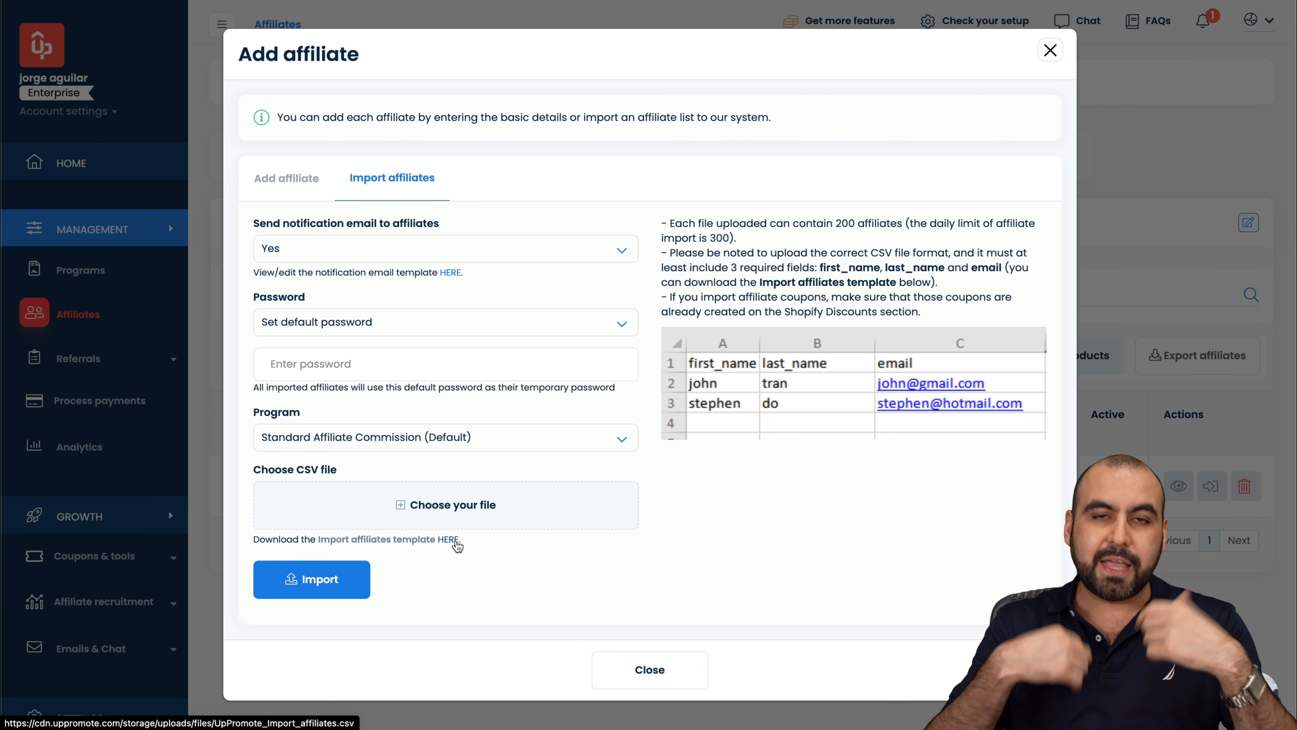
Step: Close the dialog and view Affiliate referrals: one pending $10.00 referral with $1.00 commission
left_click(642, 679)
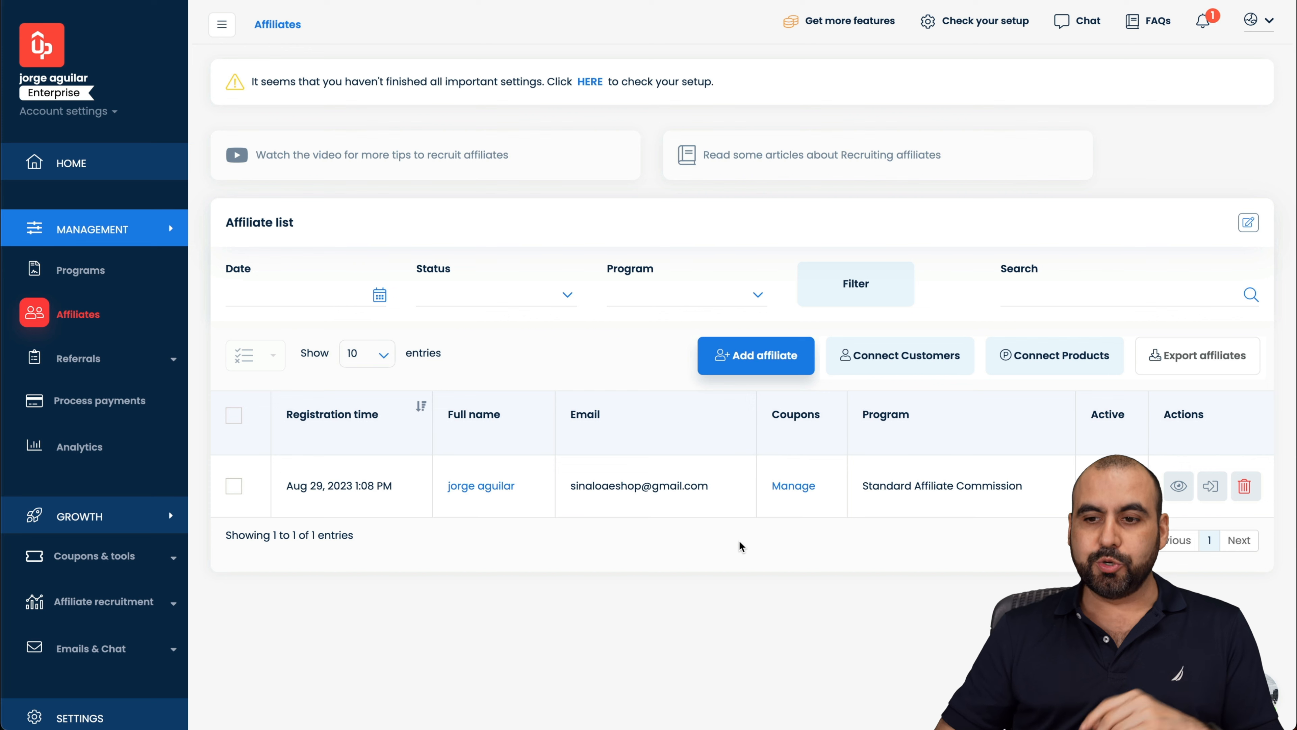
left_click(82, 358)
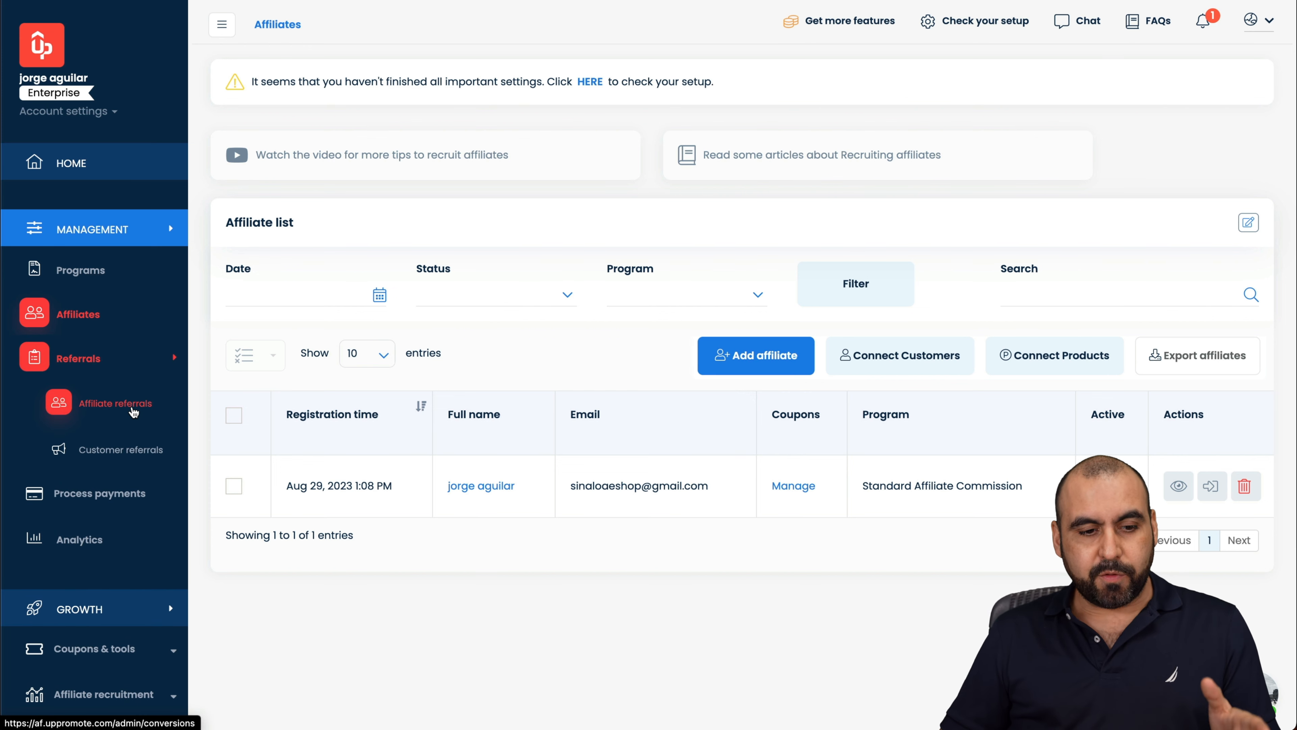
left_click(134, 412)
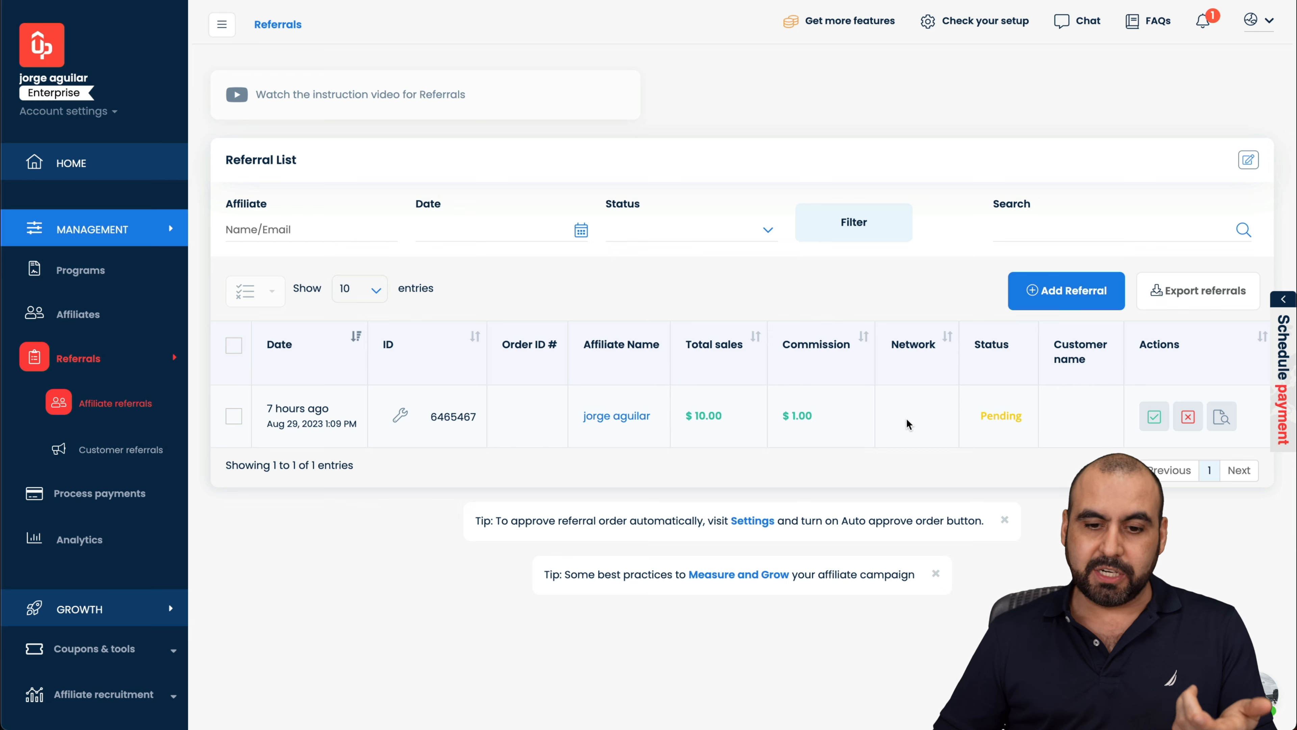
mouse_move(1000, 417)
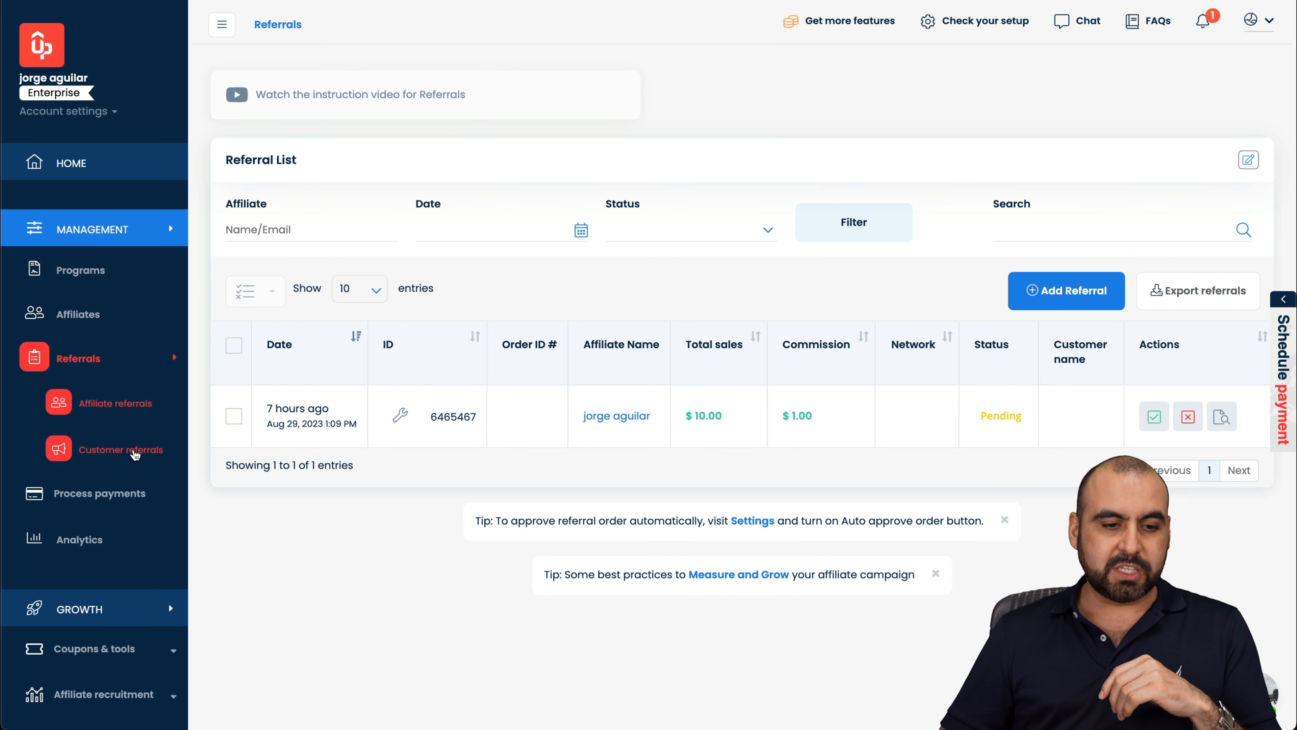
Step: Browse Customer referrals and Process payments, then scroll through the Analytics charts
left_click(136, 454)
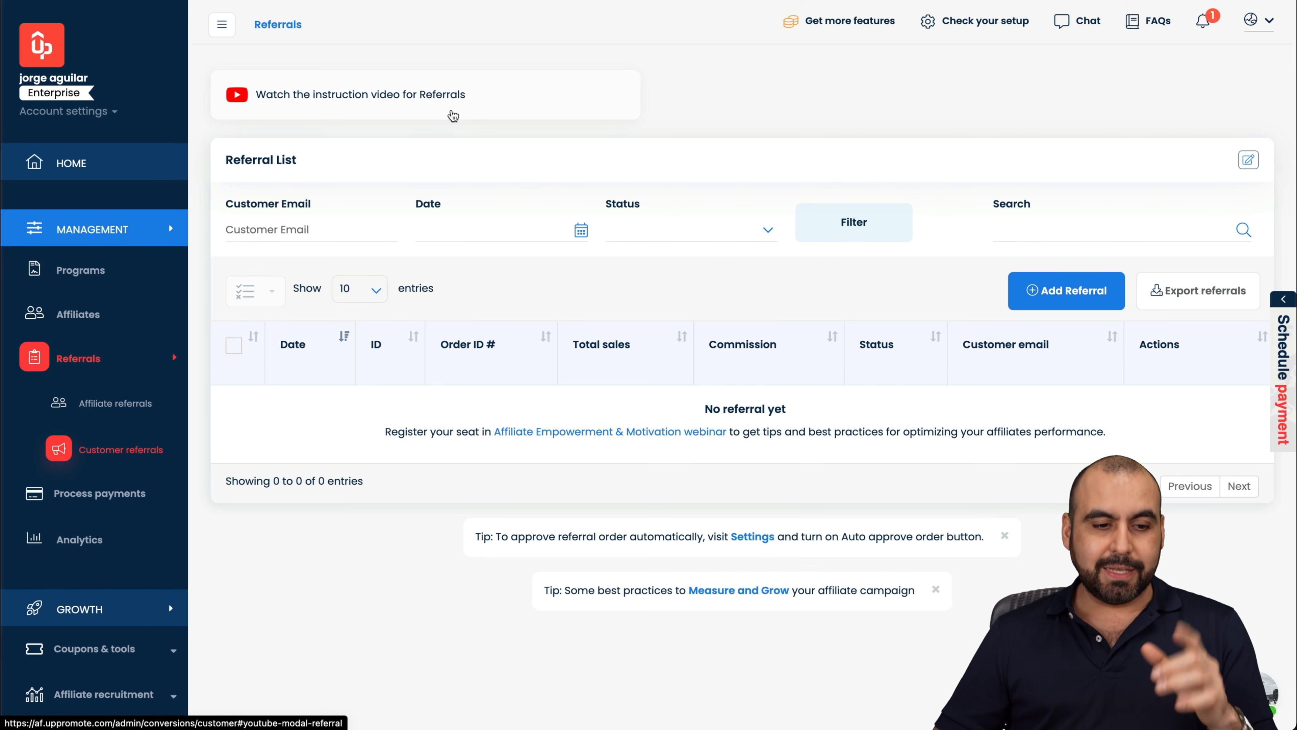
left_click(129, 494)
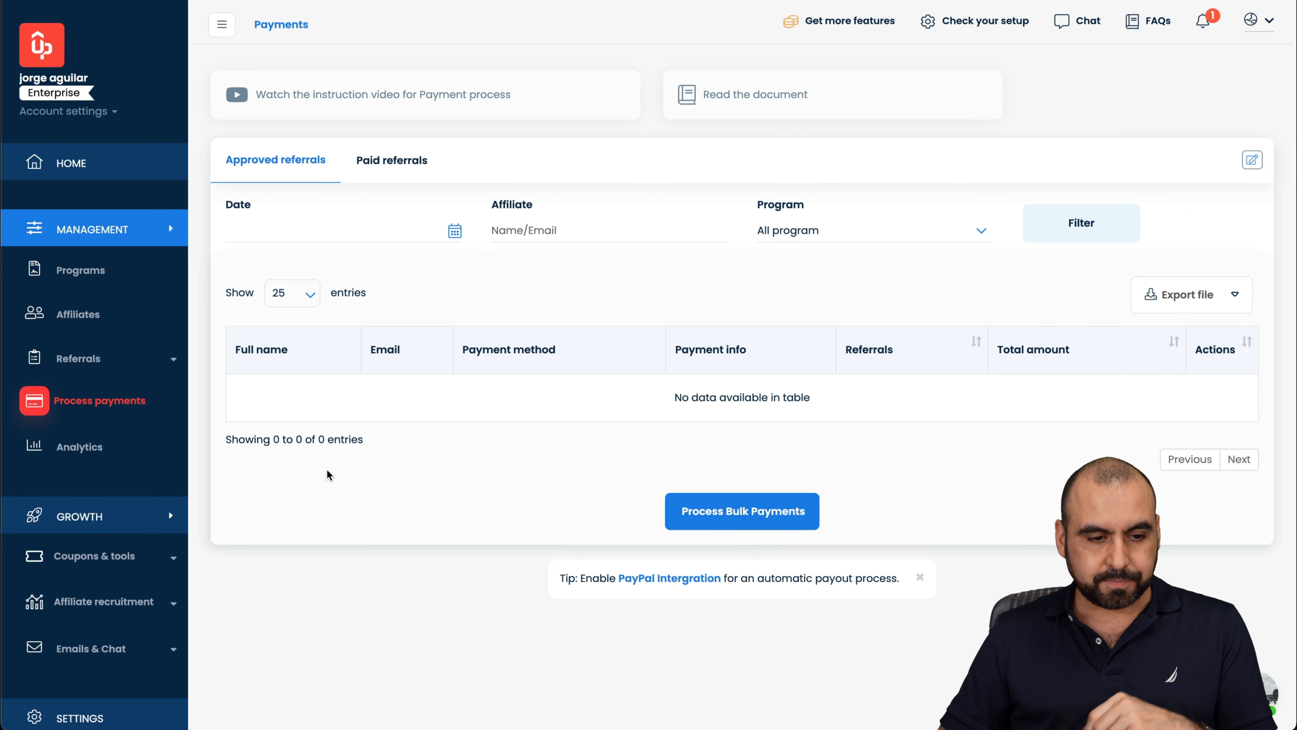
left_click(82, 449)
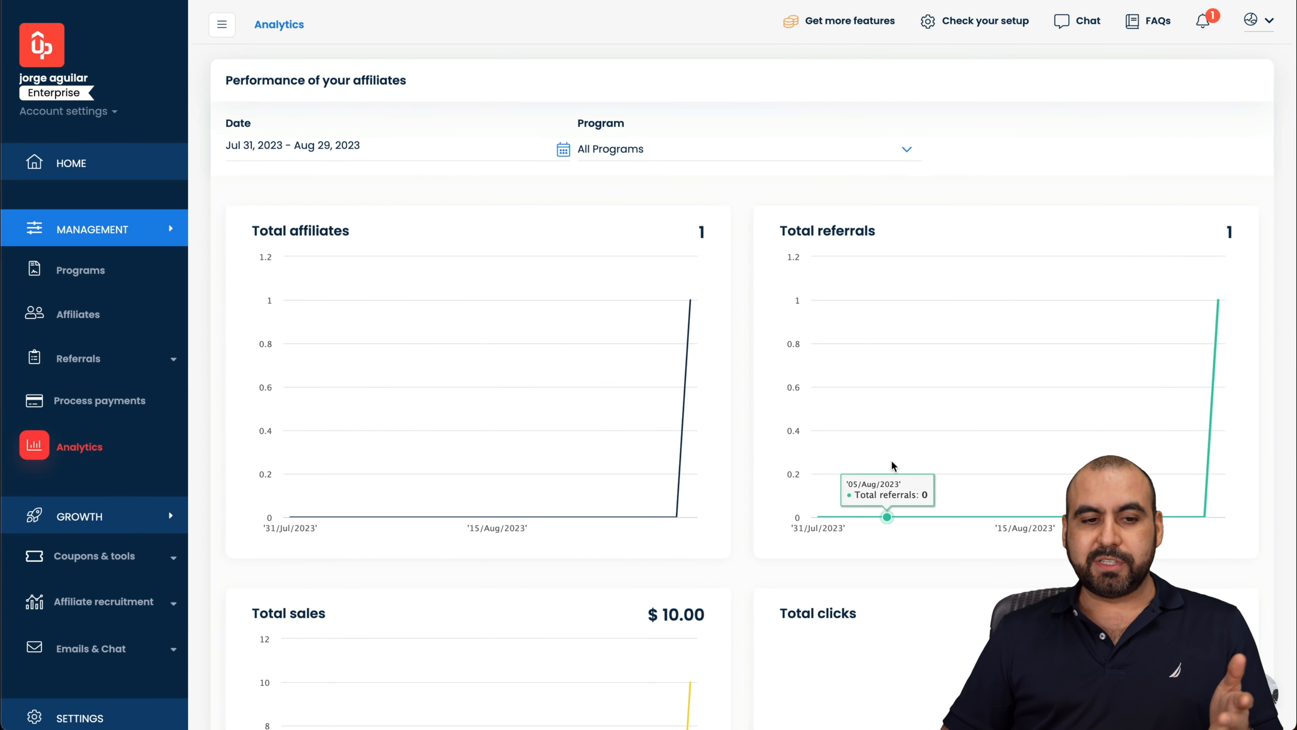
scroll(883, 260, "down", 3)
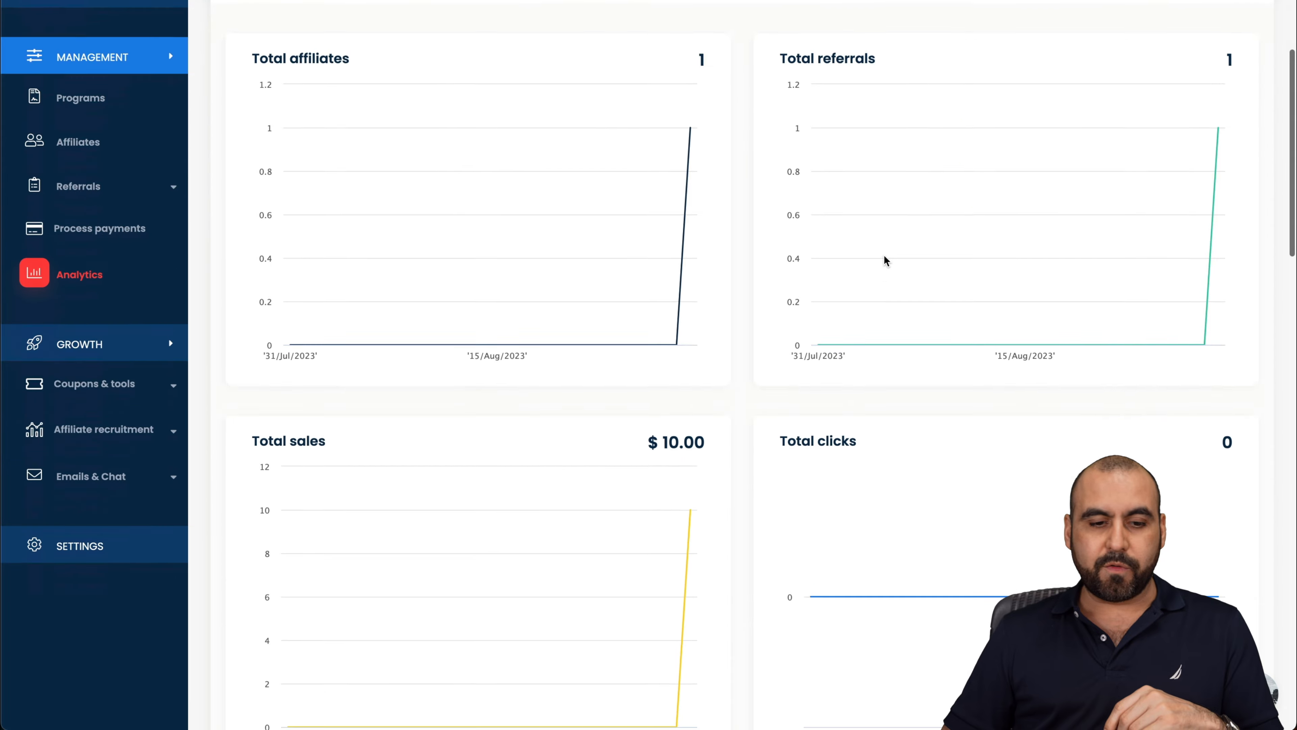
scroll(884, 258, "down", 3)
scroll(896, 325, "down", 10)
scroll(897, 325, "down", 15)
scroll(896, 323, "down", 1)
scroll(896, 323, "up", 20)
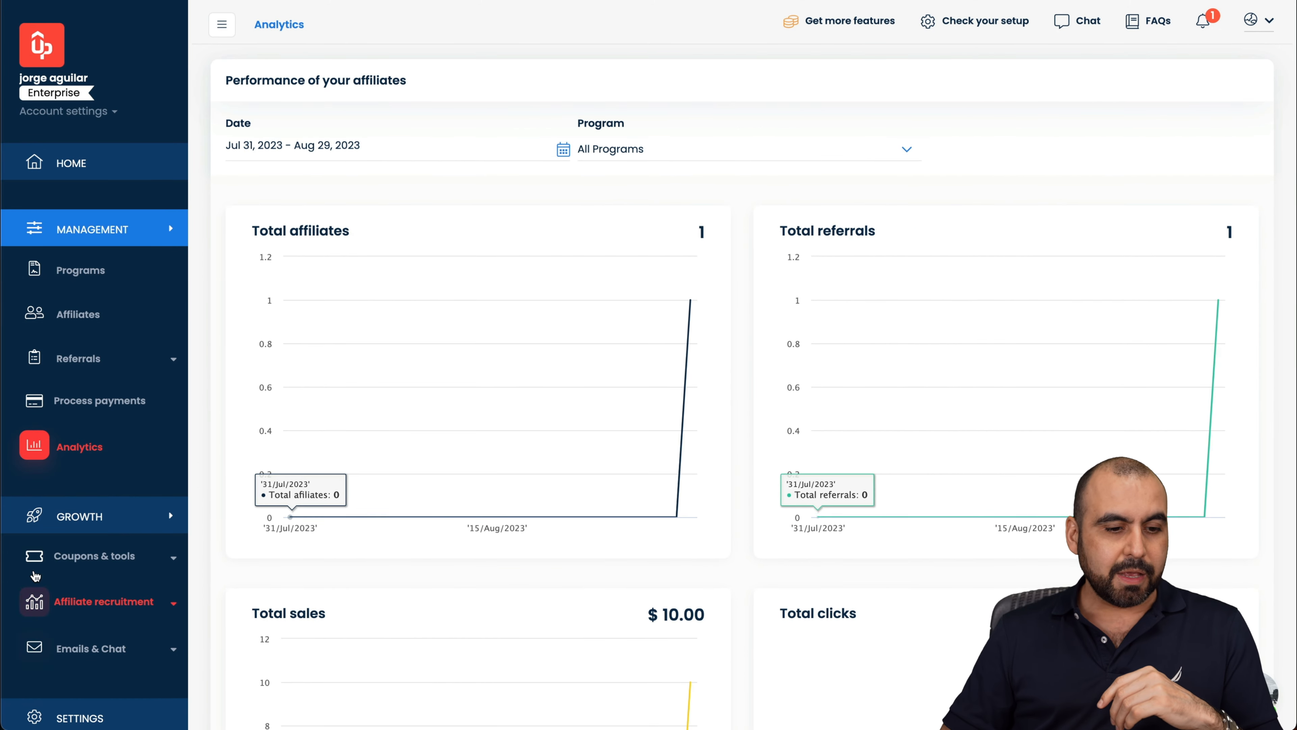
Step: Collapse and re-expand the growth section, then expand Coupons & tools in the sidebar
left_click(117, 515)
left_click(117, 516)
scroll(127, 552, "down", 1)
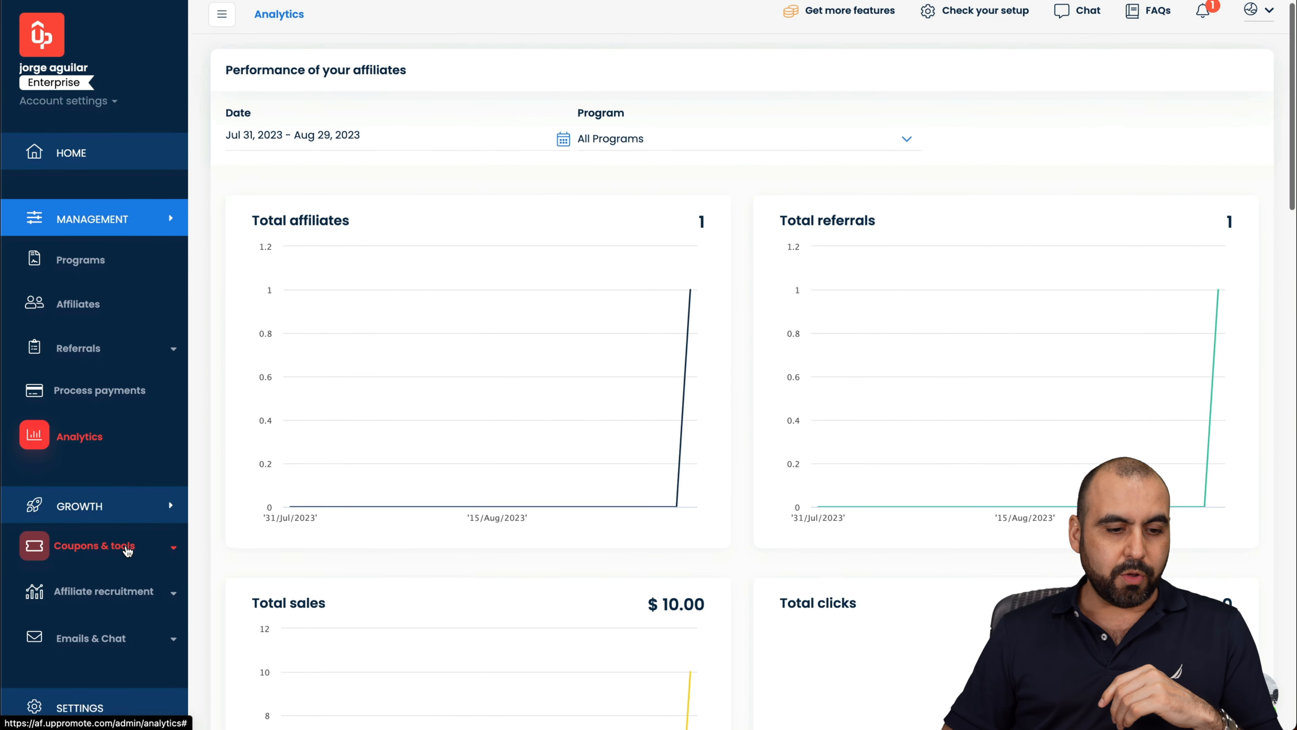
scroll(127, 552, "down", 5)
left_click(113, 344)
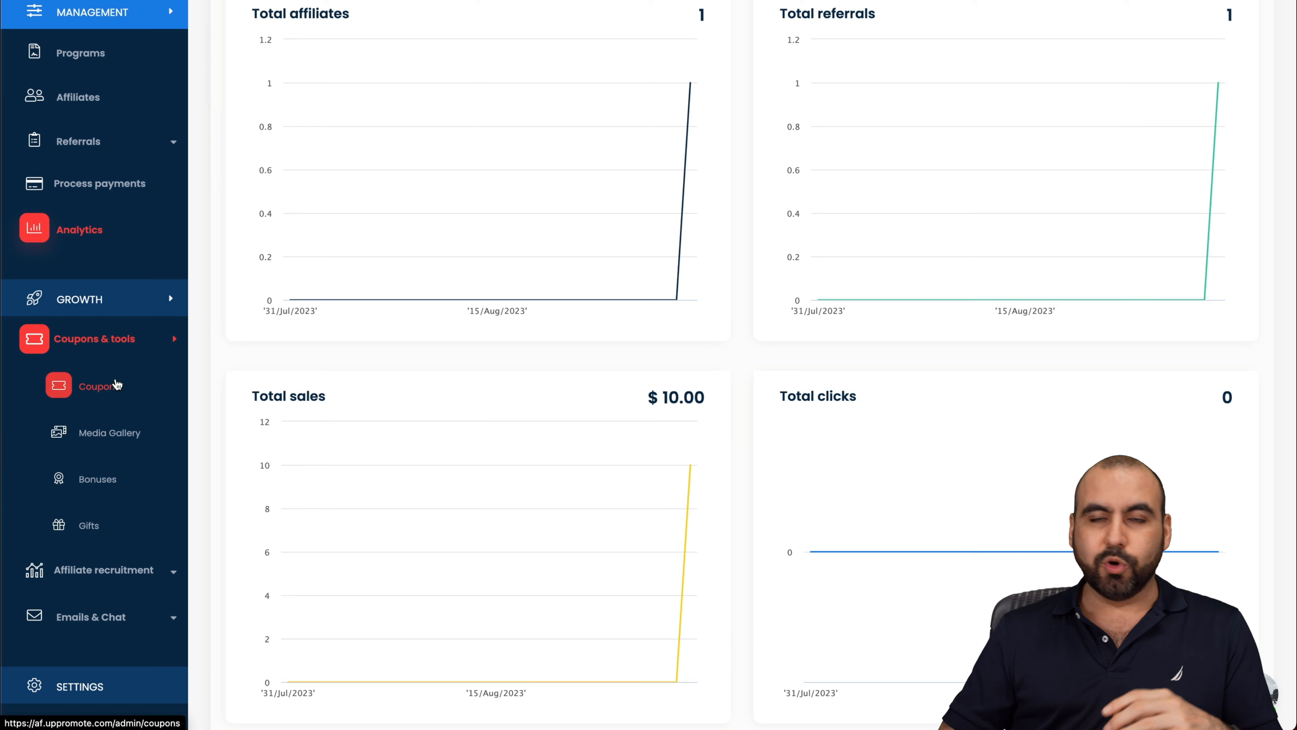
Step: Create a new coupon 'testforvideo' with a 10% percentage discount
left_click(117, 384)
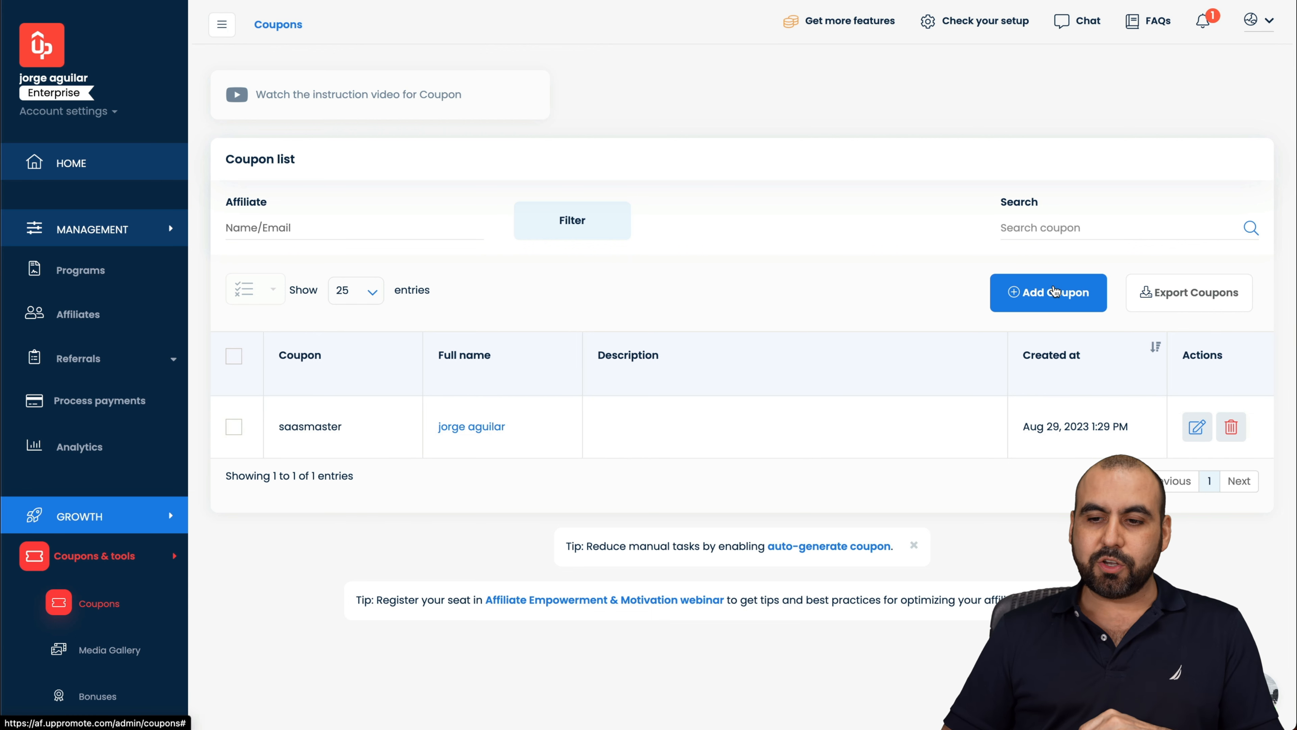
left_click(1053, 296)
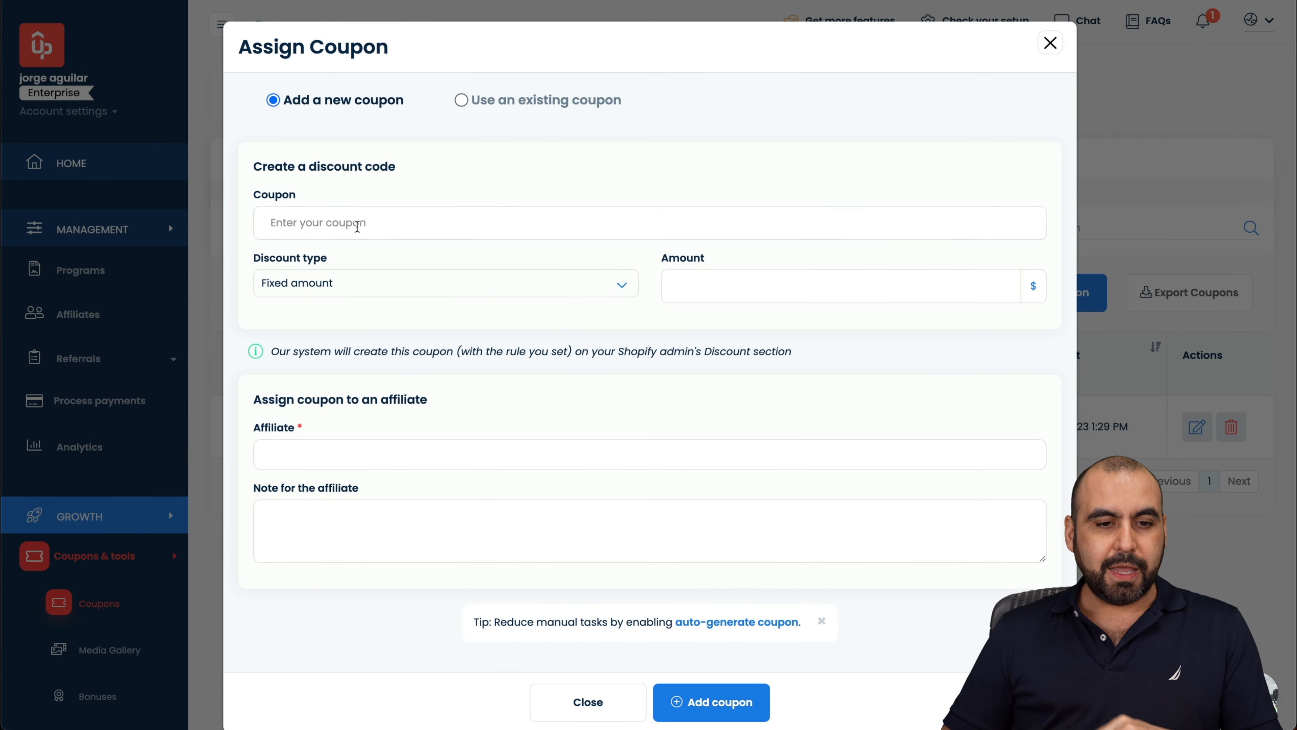
left_click(358, 227)
type("te")
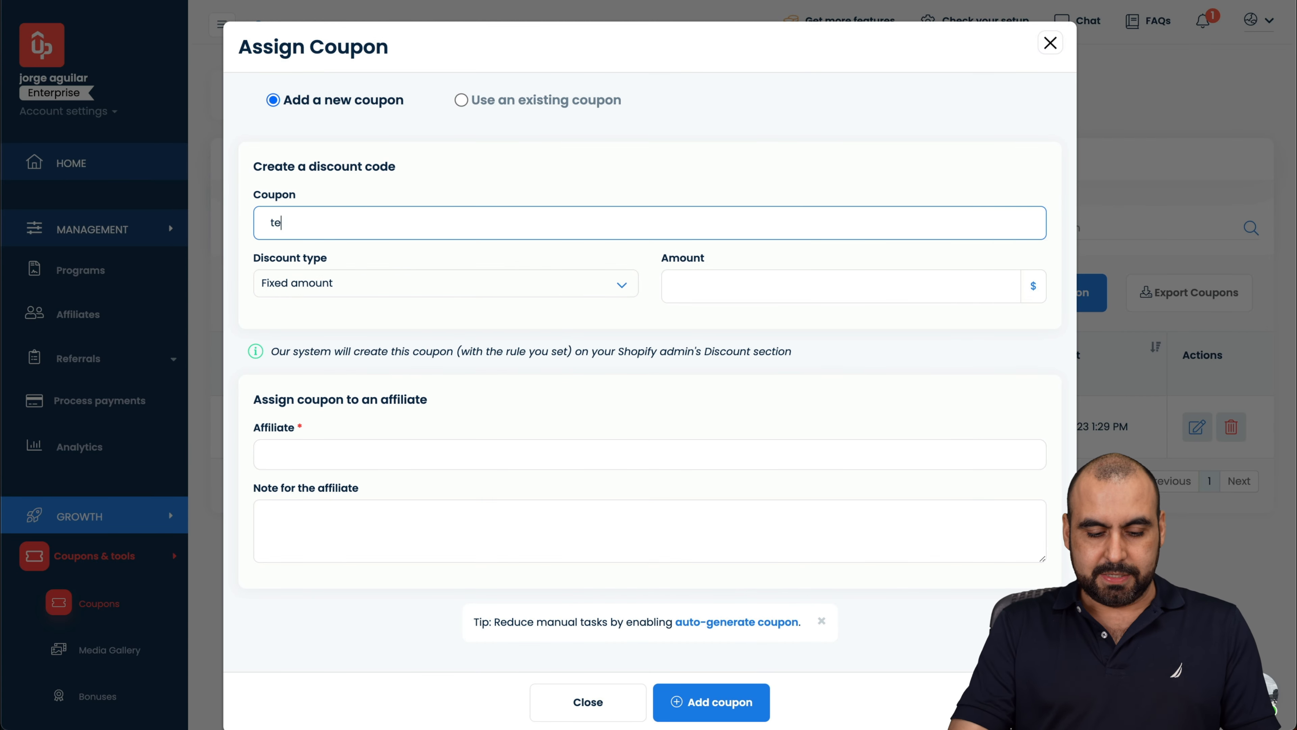
type("stforvideo")
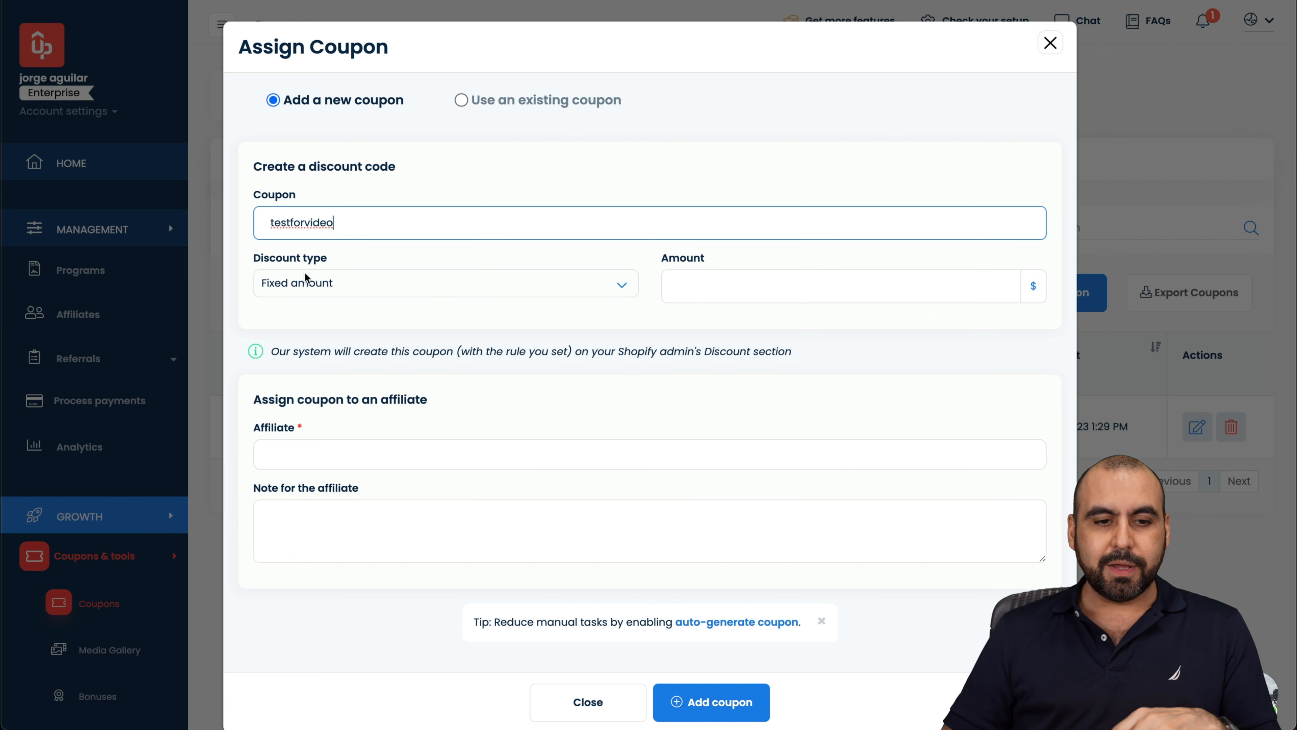
left_click(376, 284)
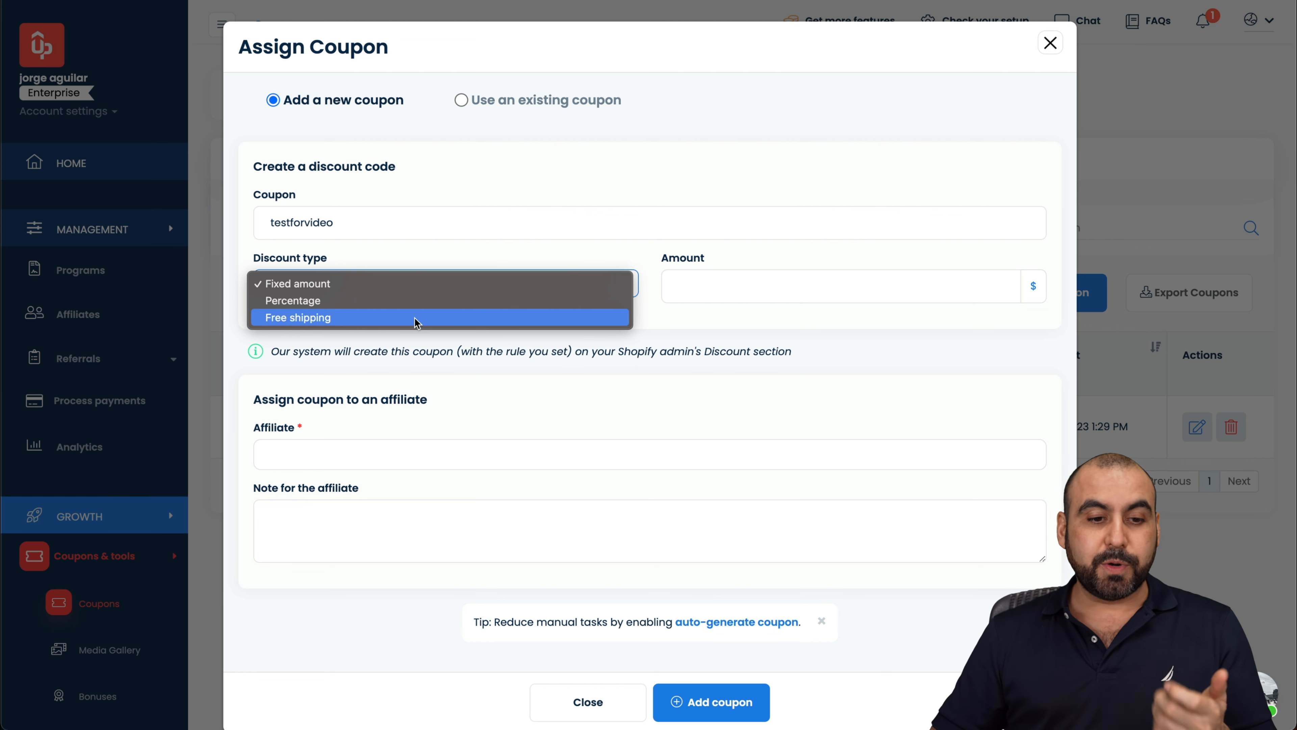
left_click(370, 301)
left_click(703, 288)
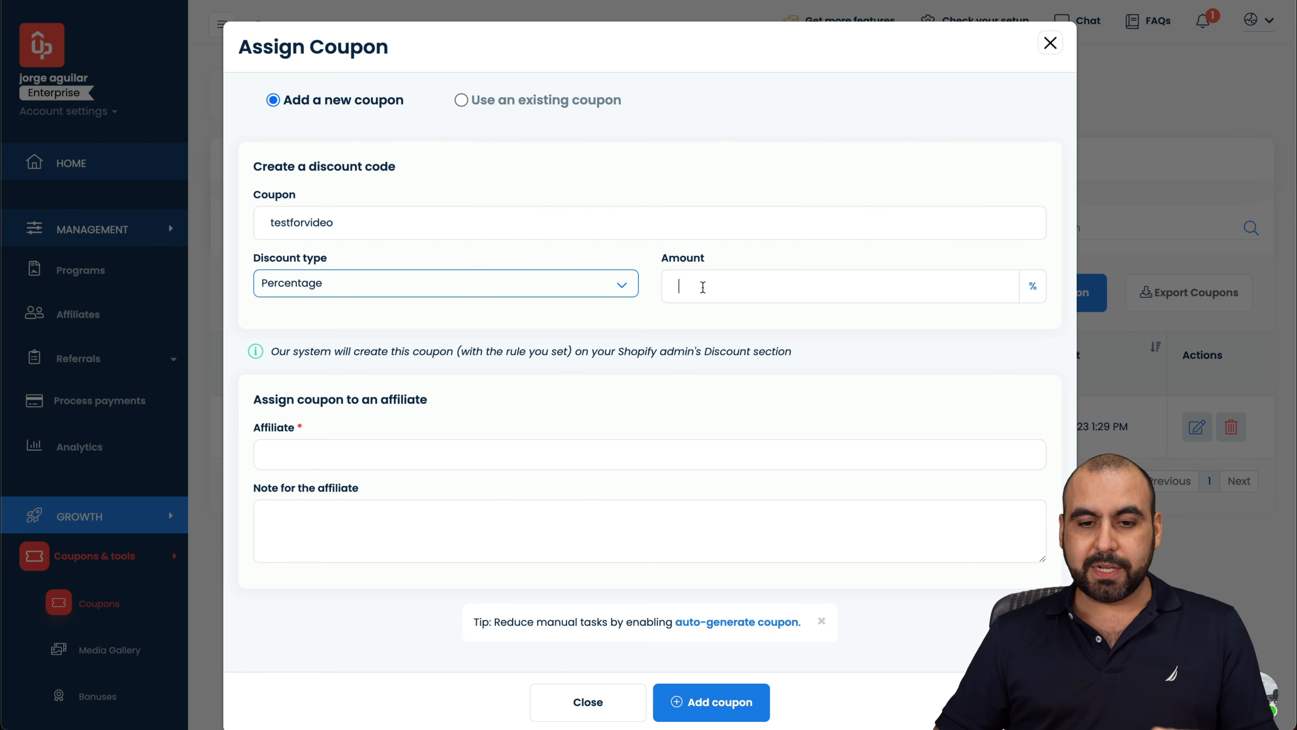
type("10")
scroll(526, 430, "down", 1)
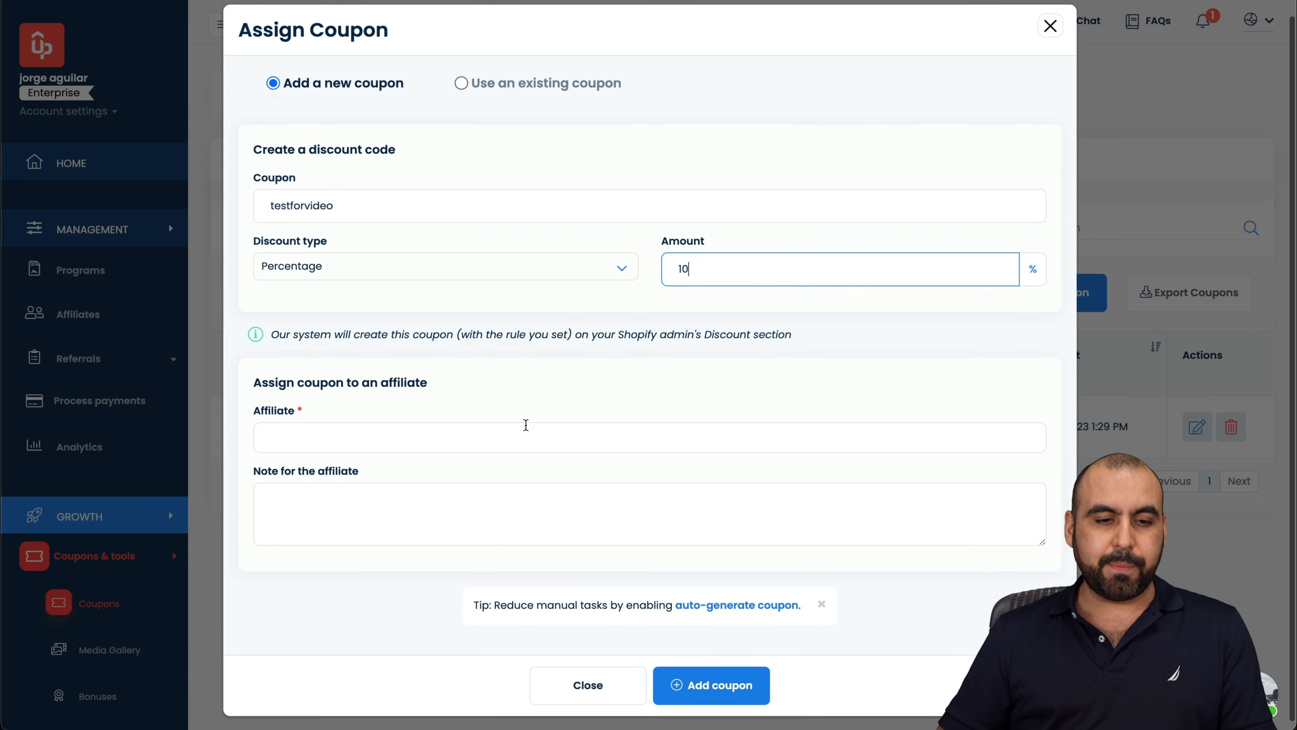
Step: Assign the coupon to the store's affiliate and add it
left_click(368, 436)
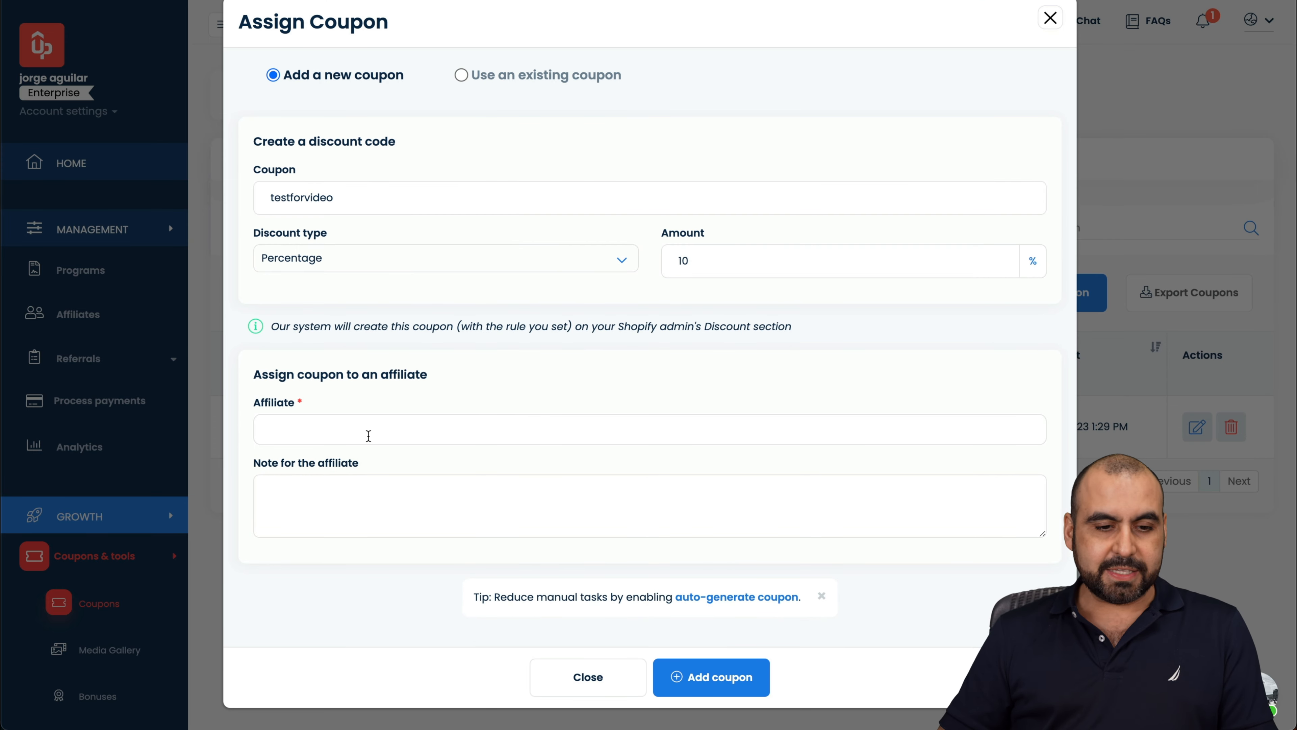
type("orge")
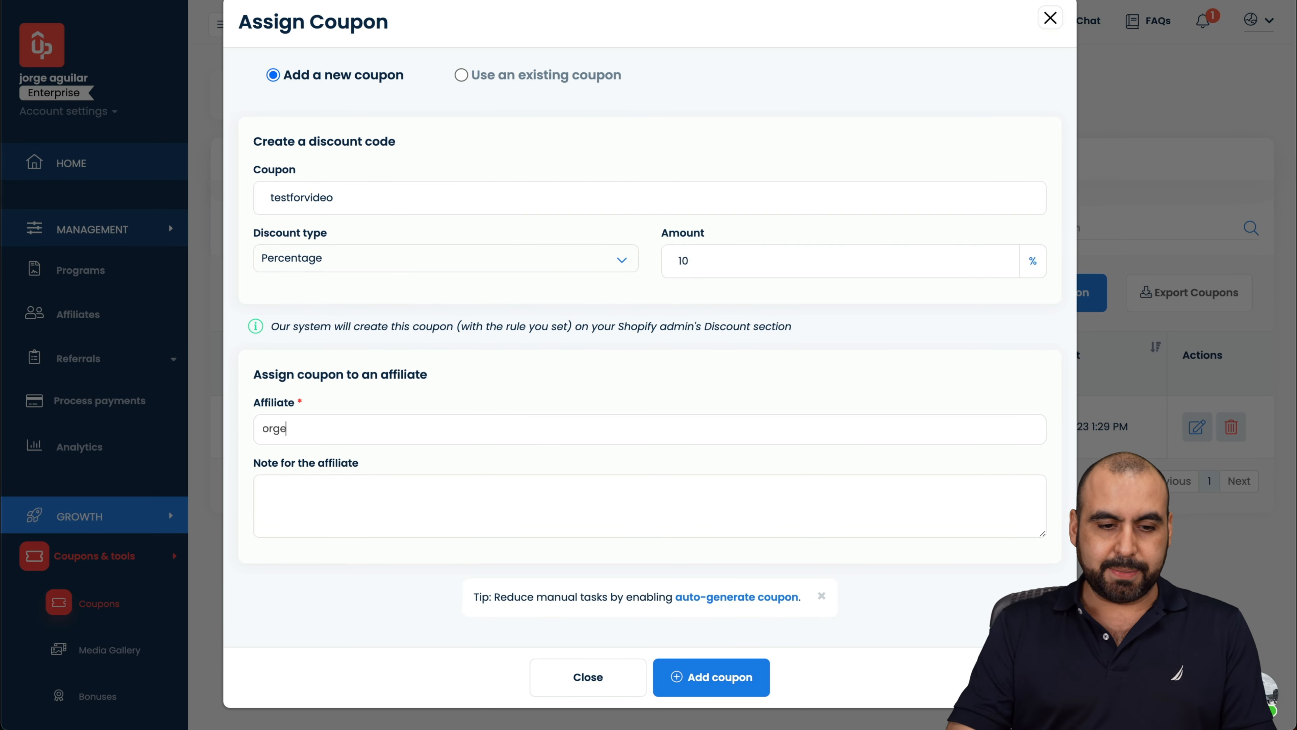
left_click(339, 454)
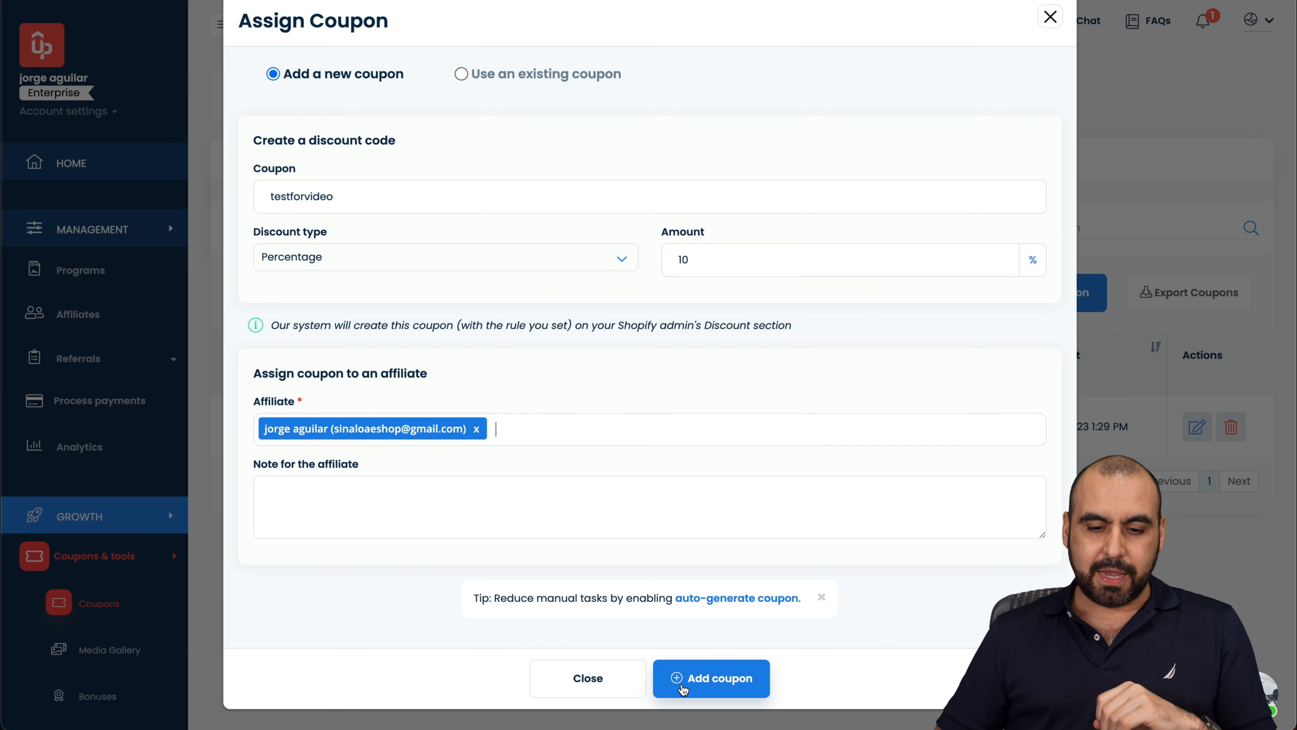
left_click(721, 687)
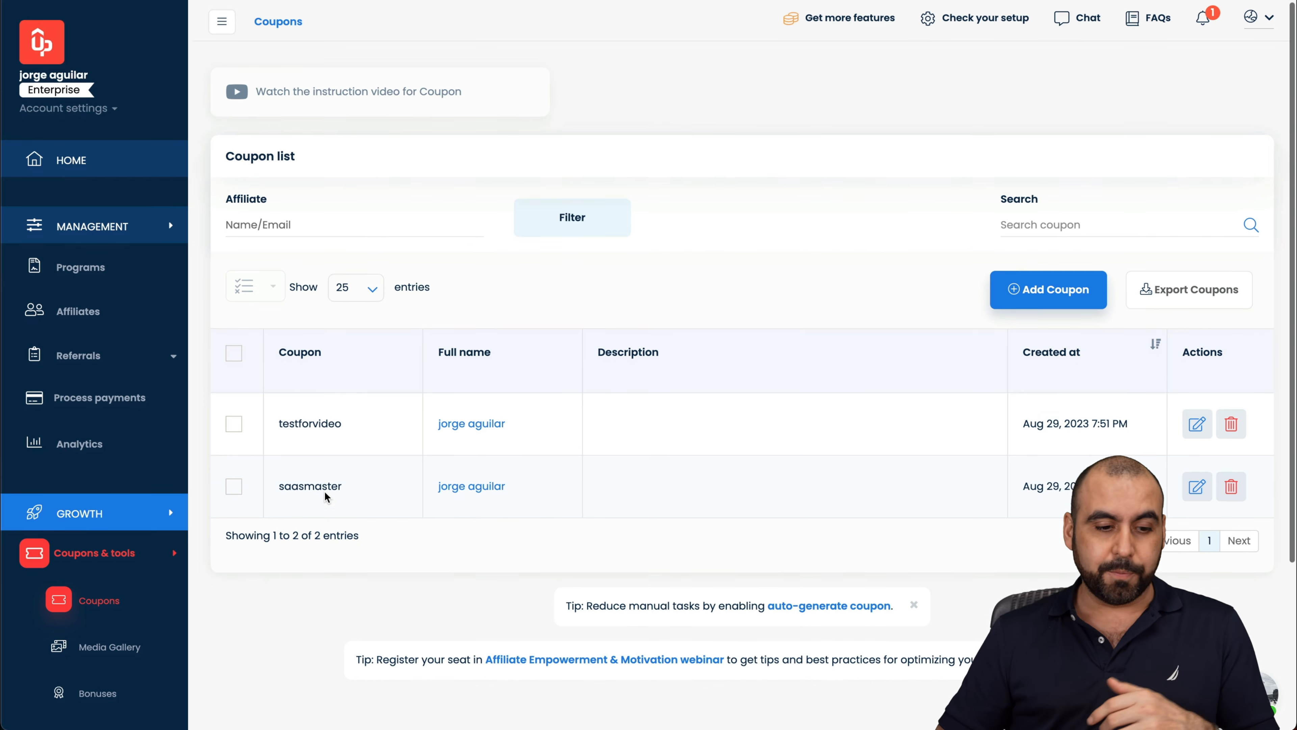
Step: Scroll past the coupon list and go to the Bonuses page with the $100 Goal bonus
scroll(325, 492, "down", 4)
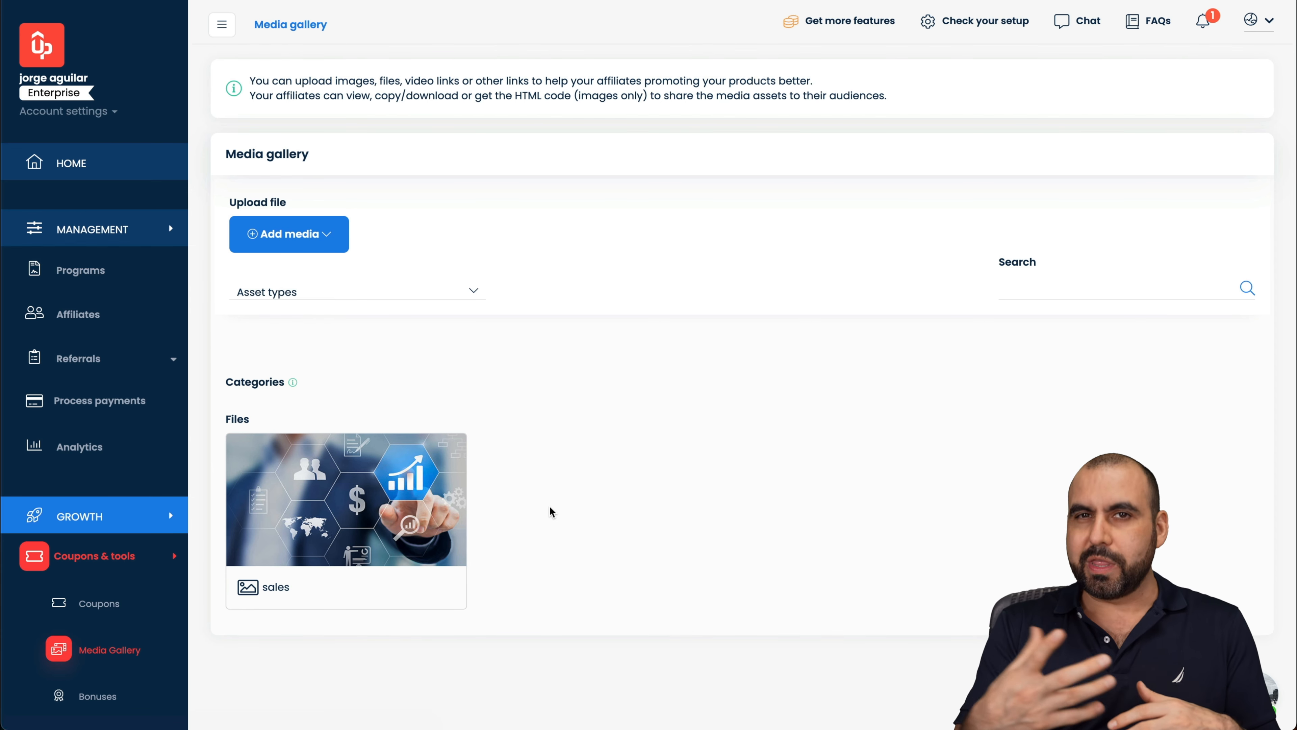
scroll(116, 657, "down", 3)
left_click(105, 515)
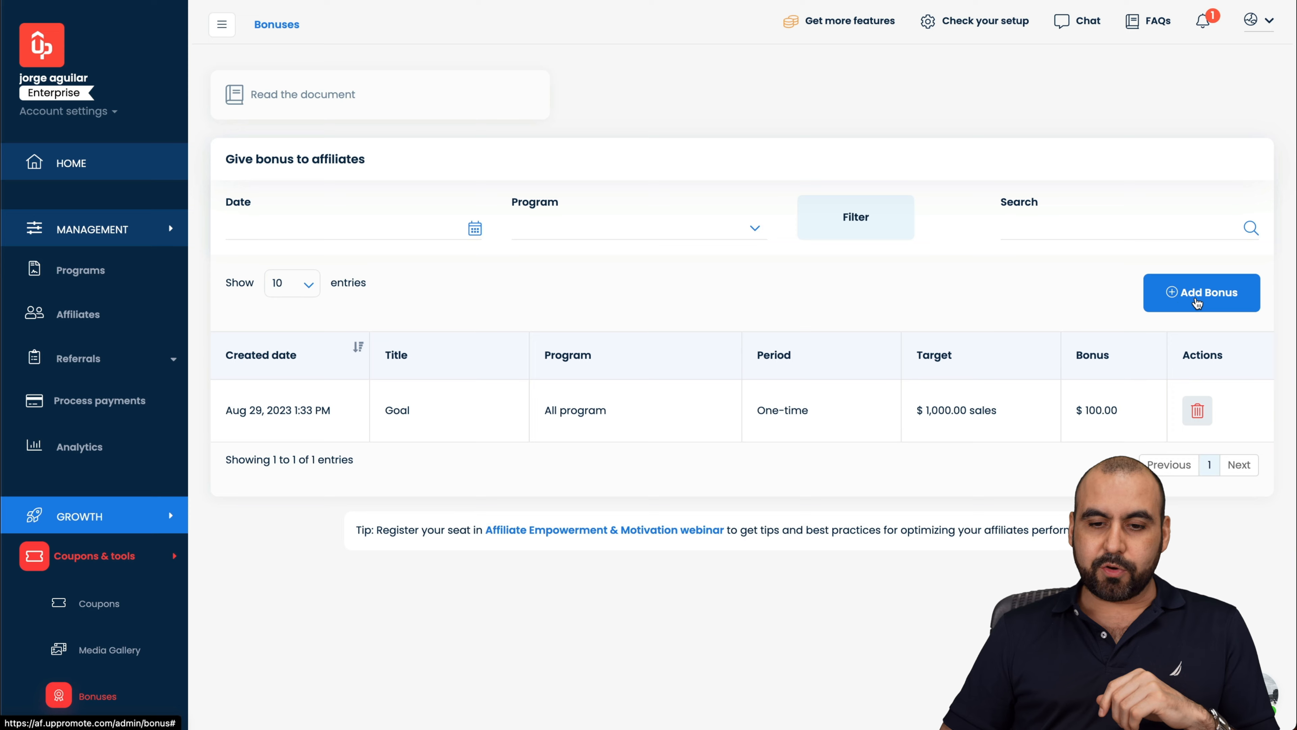
Step: Start a new bonus titled 'test' for Elite affiliate, targeting 1000 in Total sales
left_click(1210, 298)
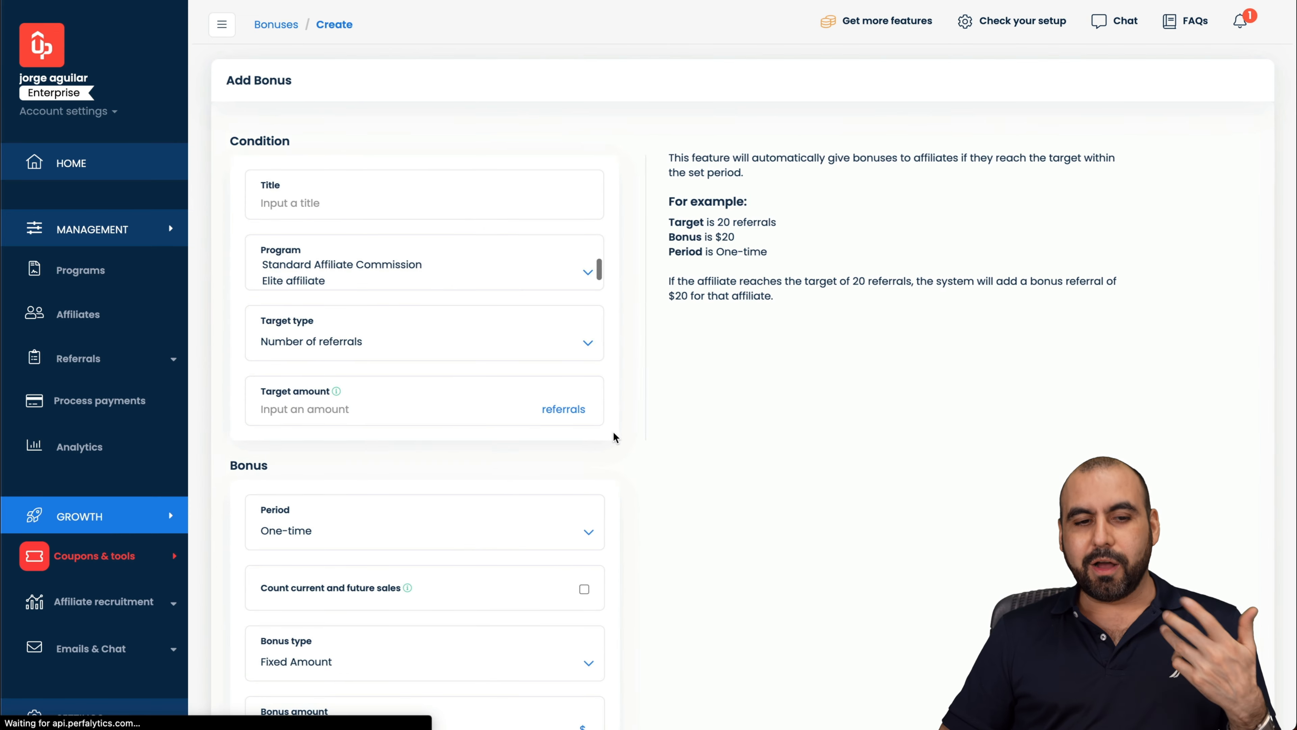
left_click(311, 214)
type("test")
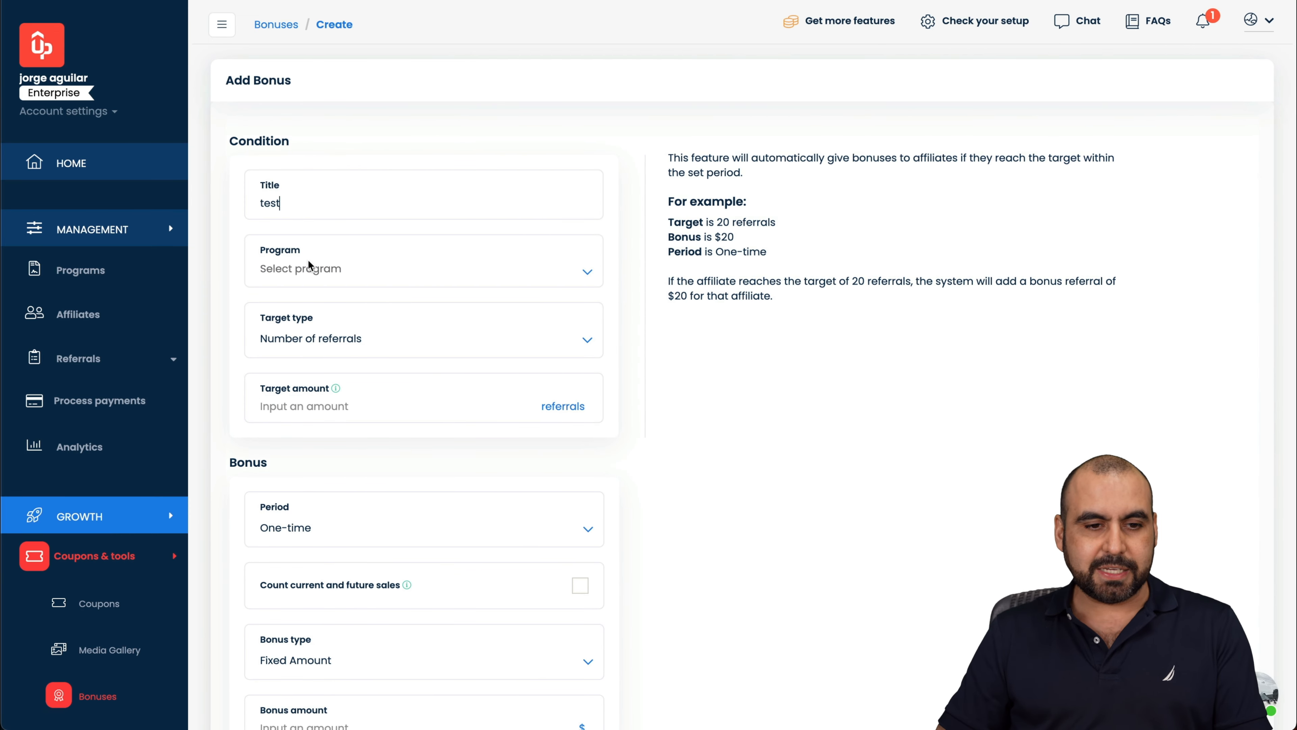
left_click(352, 271)
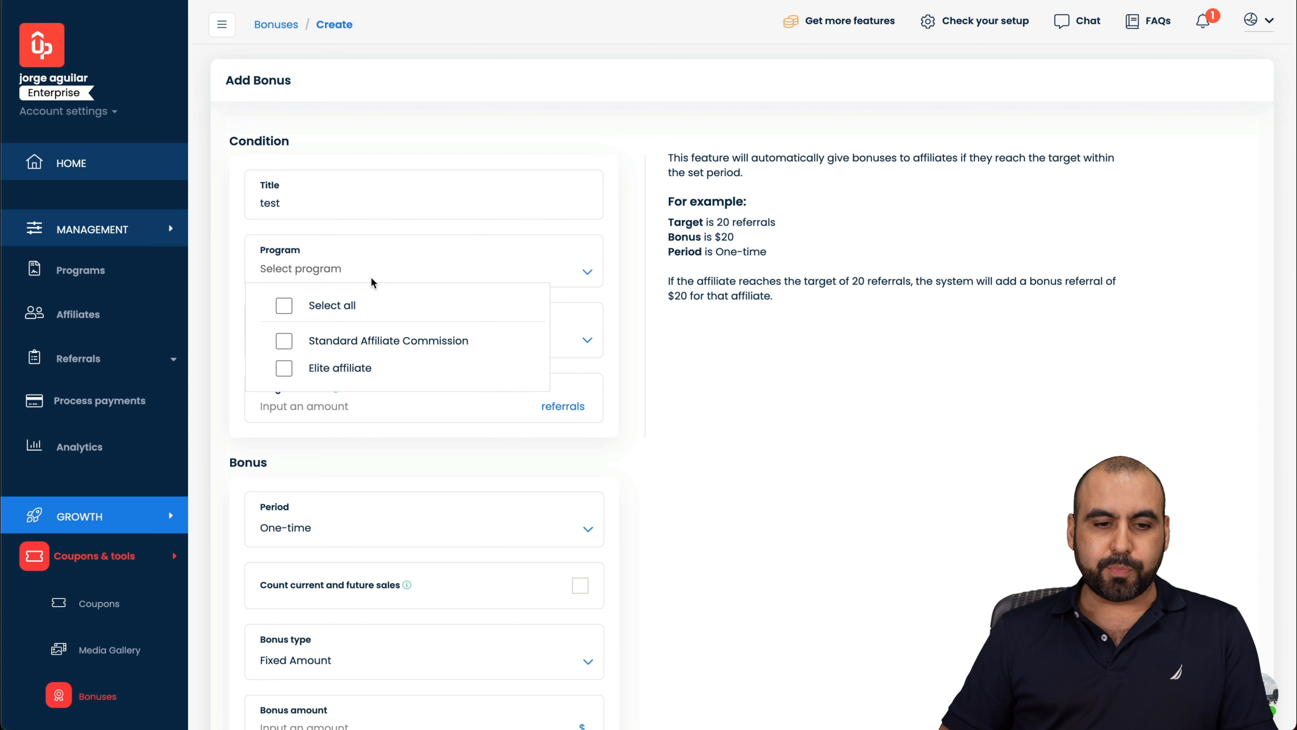
left_click(284, 368)
left_click(622, 366)
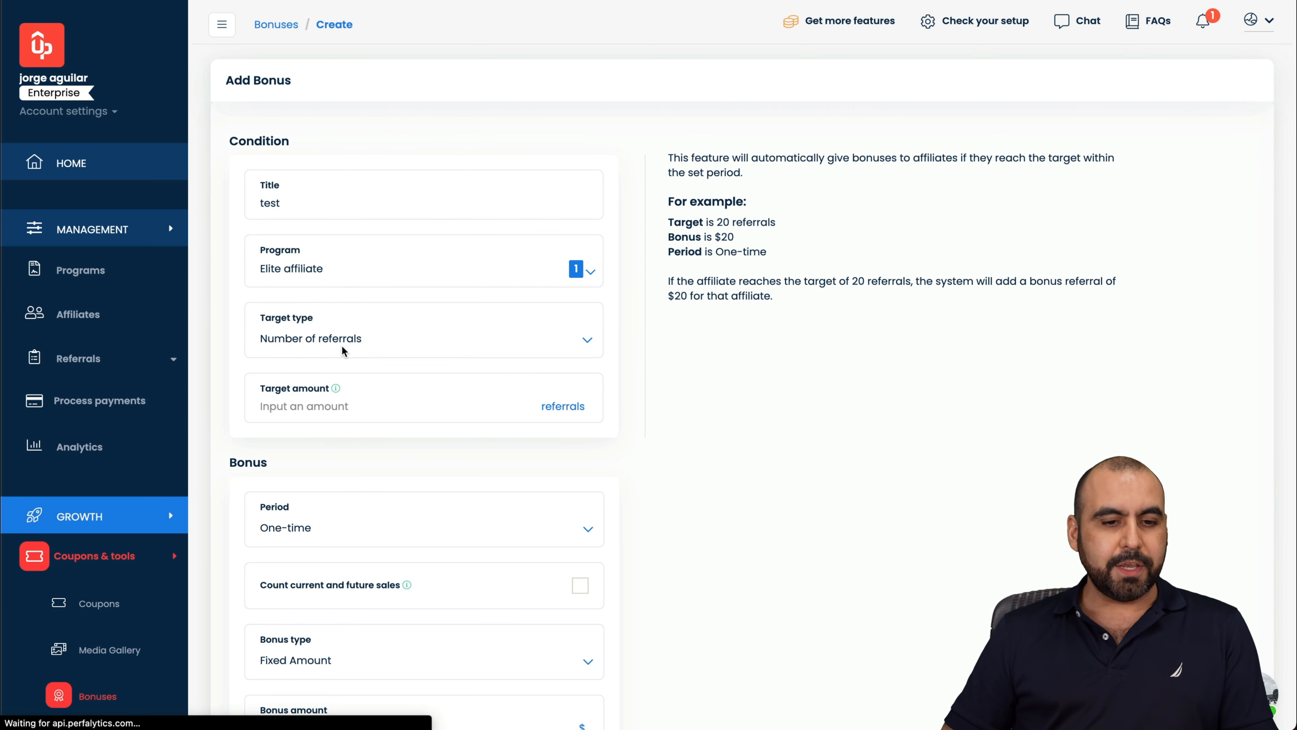
left_click(414, 340)
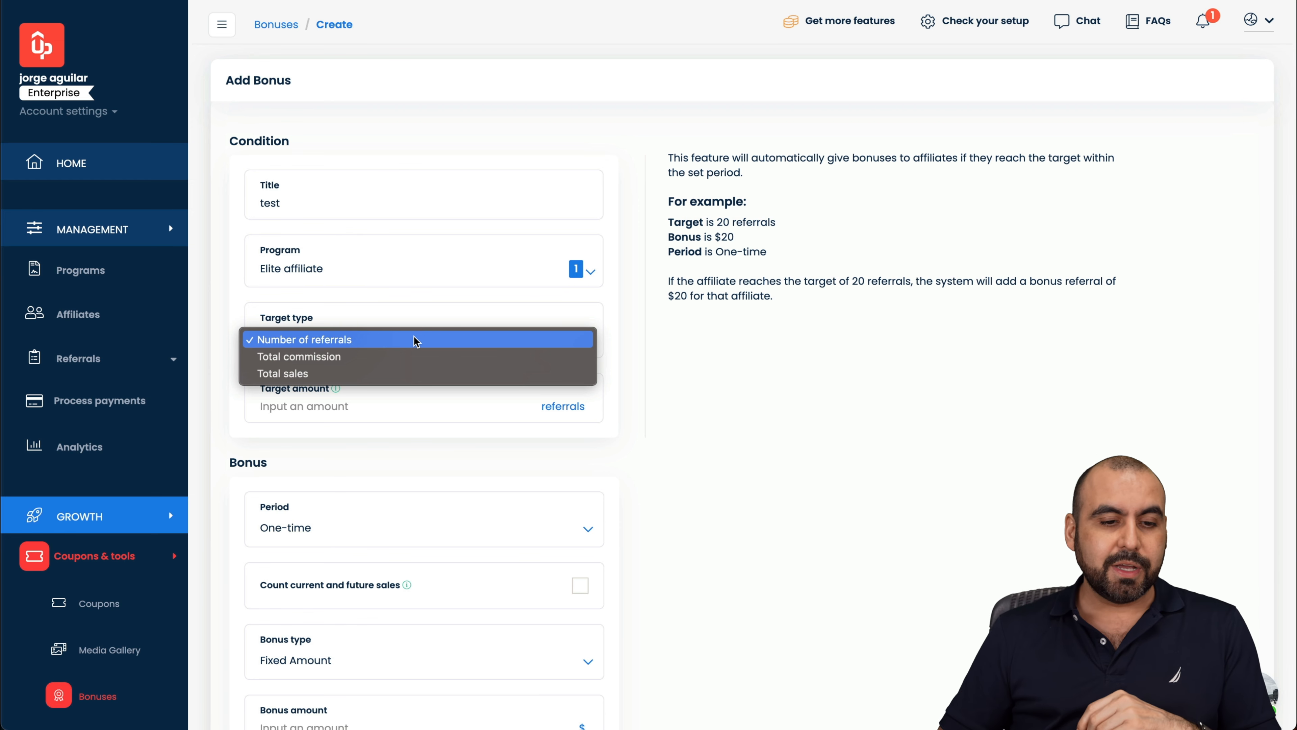
left_click(317, 377)
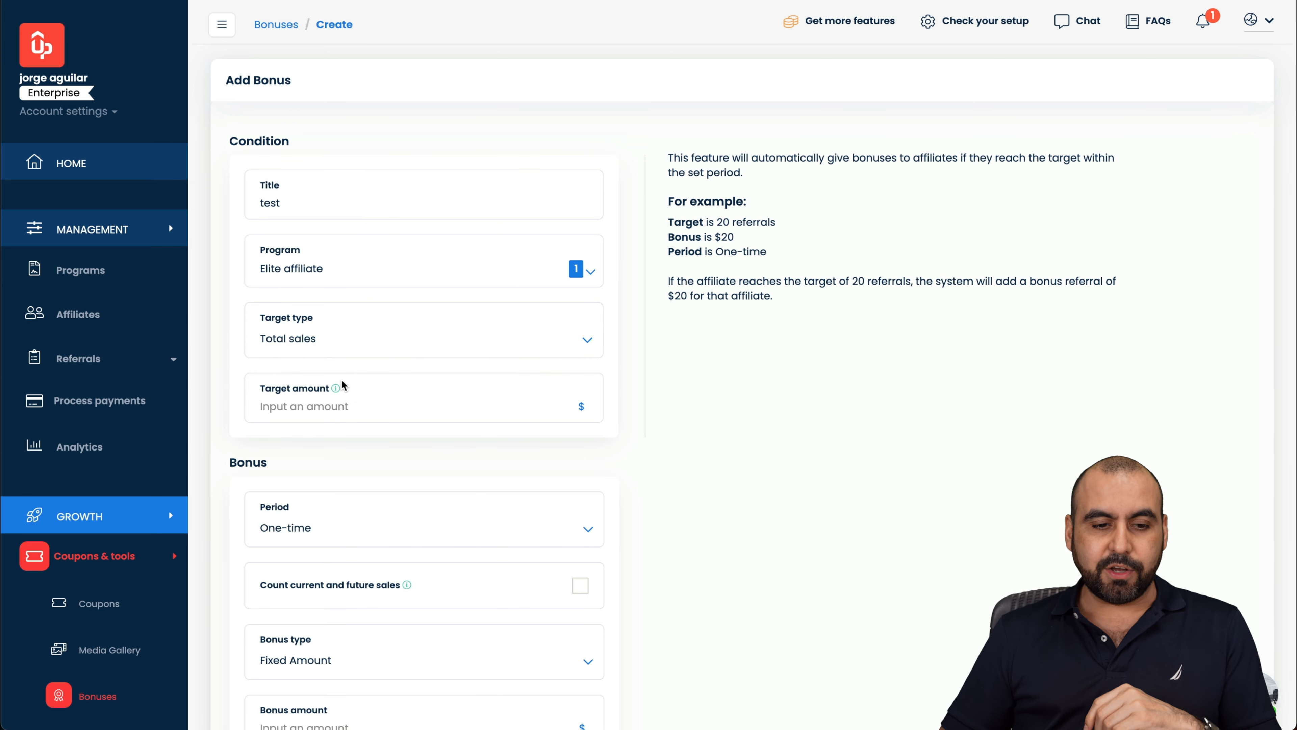
type("1000")
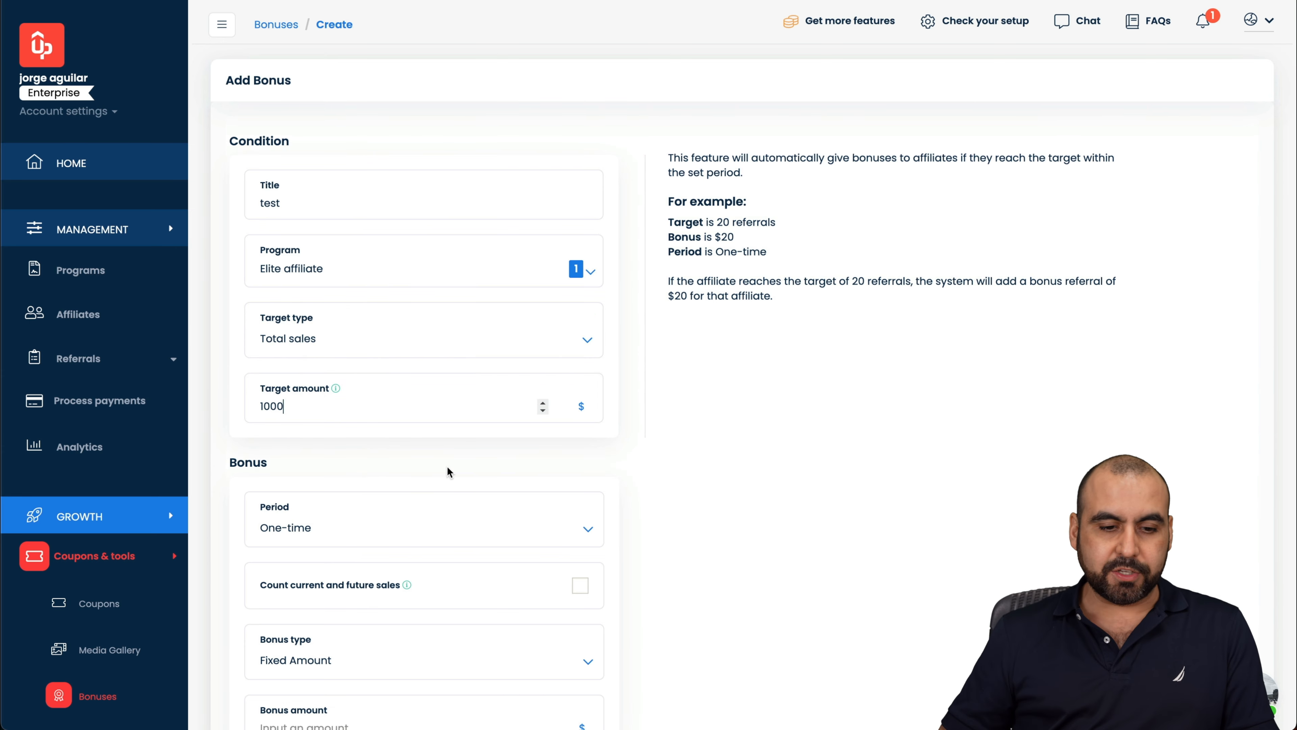
Step: Keep the period One-time, set the bonus amount to 100, acknowledge the notice and add it
scroll(522, 453, "down", 4)
left_click(334, 310)
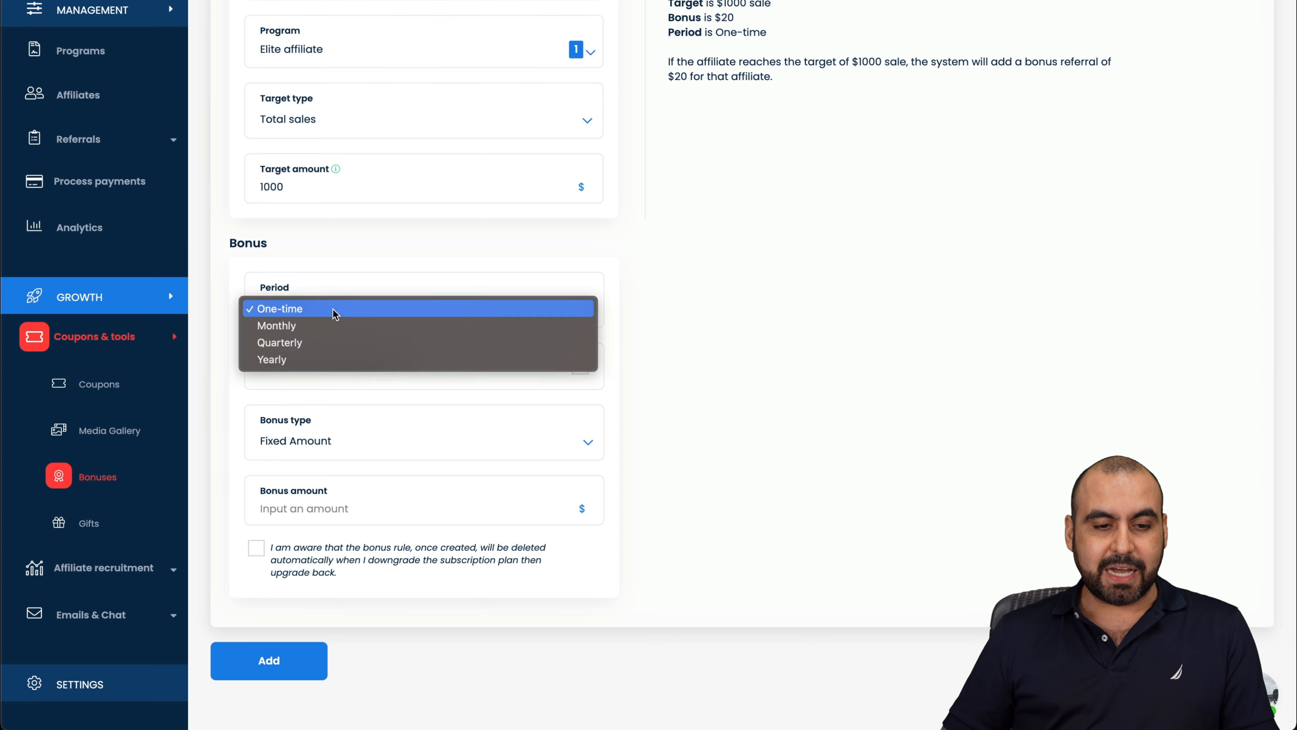
left_click(692, 377)
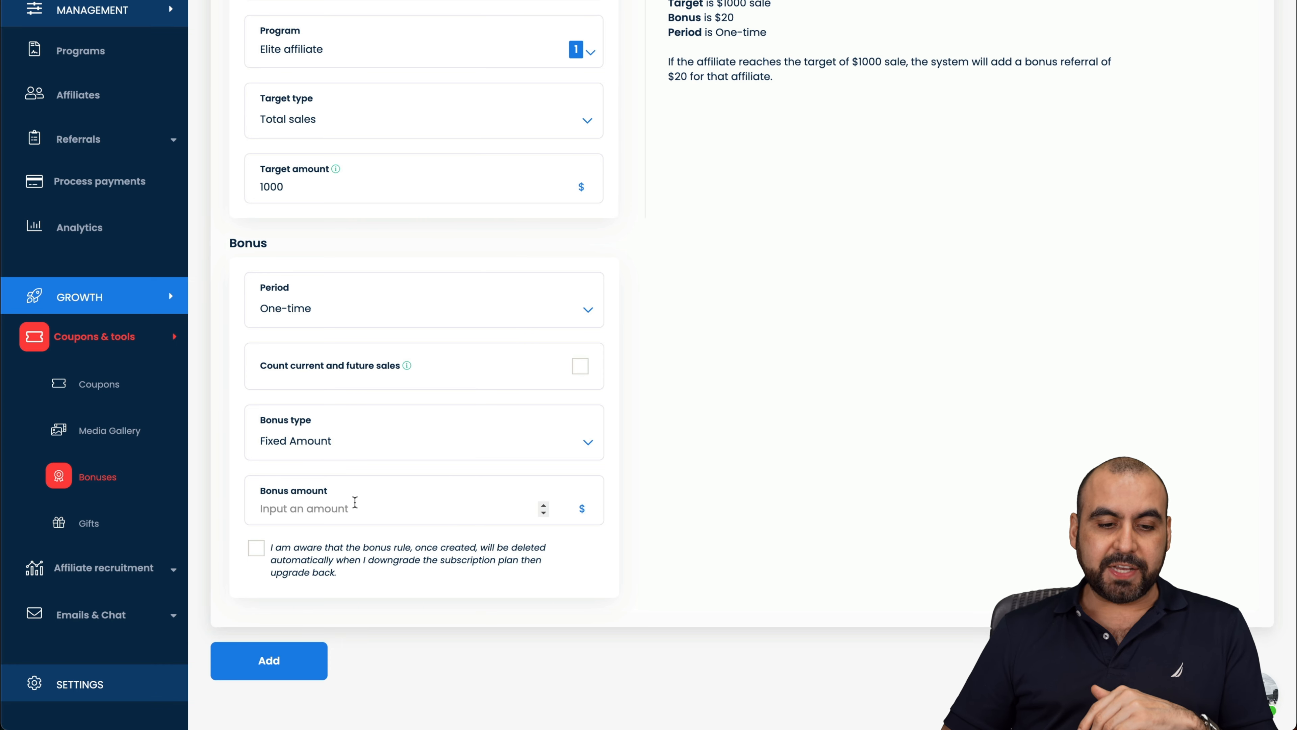
left_click(343, 504)
type("100")
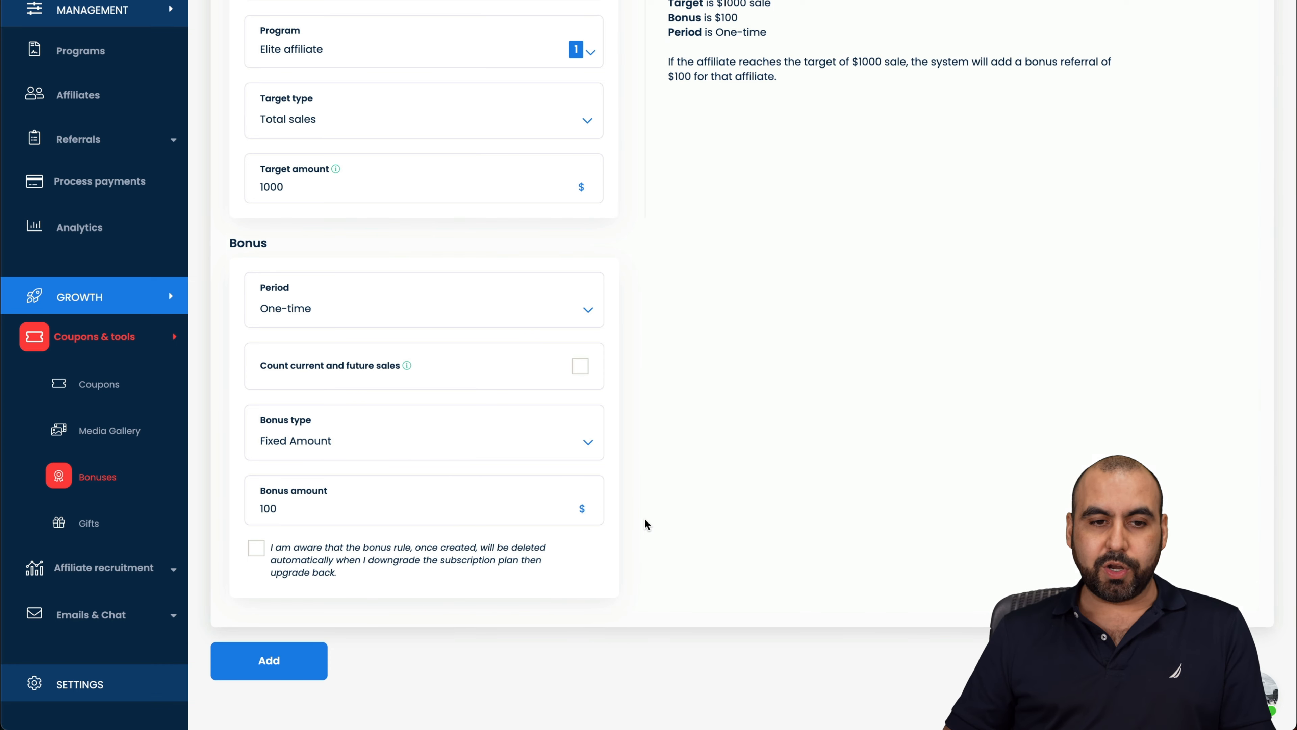
scroll(645, 524, "up", 1)
scroll(645, 523, "up", 3)
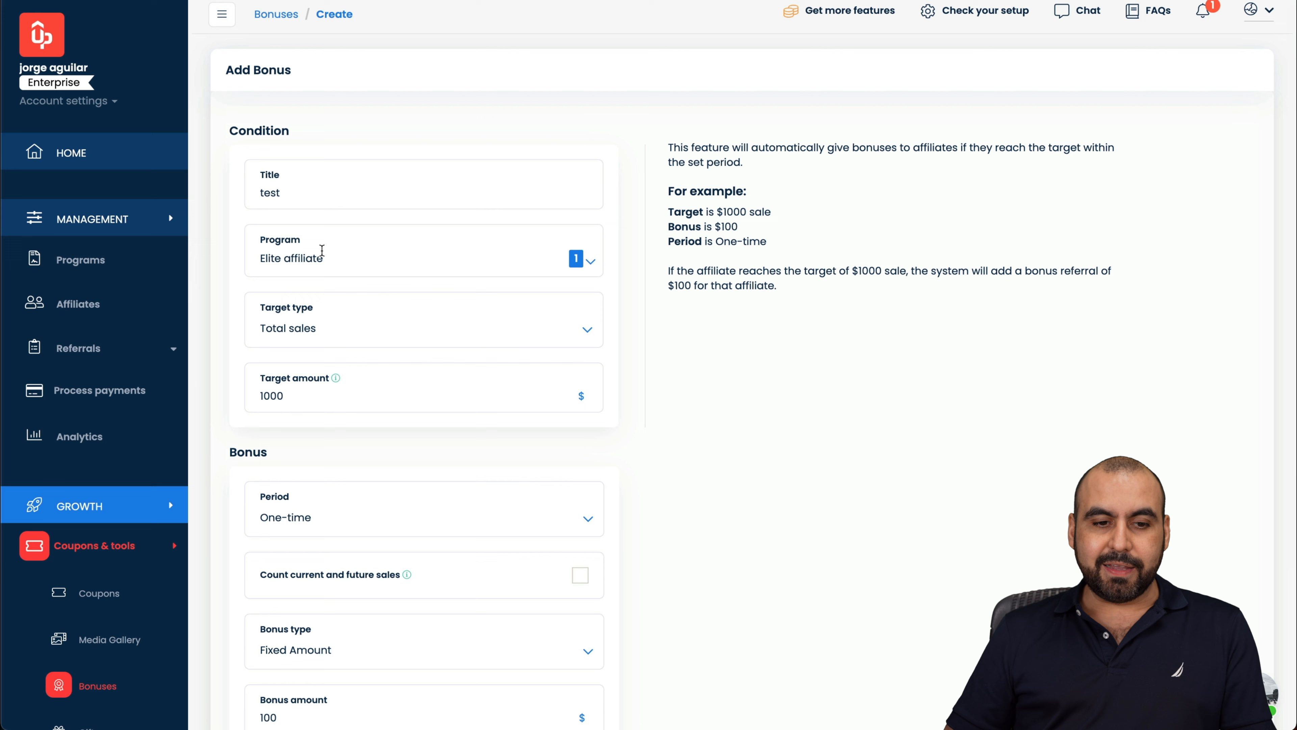
scroll(412, 406, "down", 4)
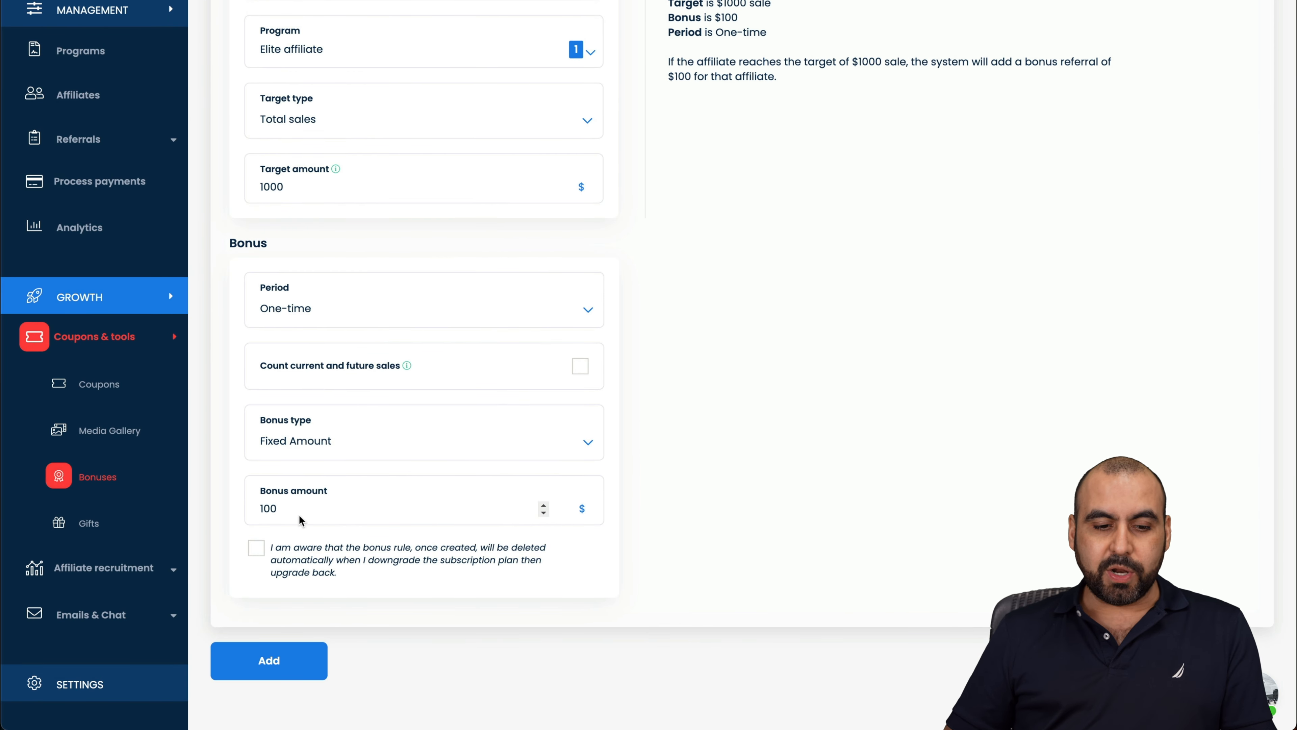
left_click(256, 548)
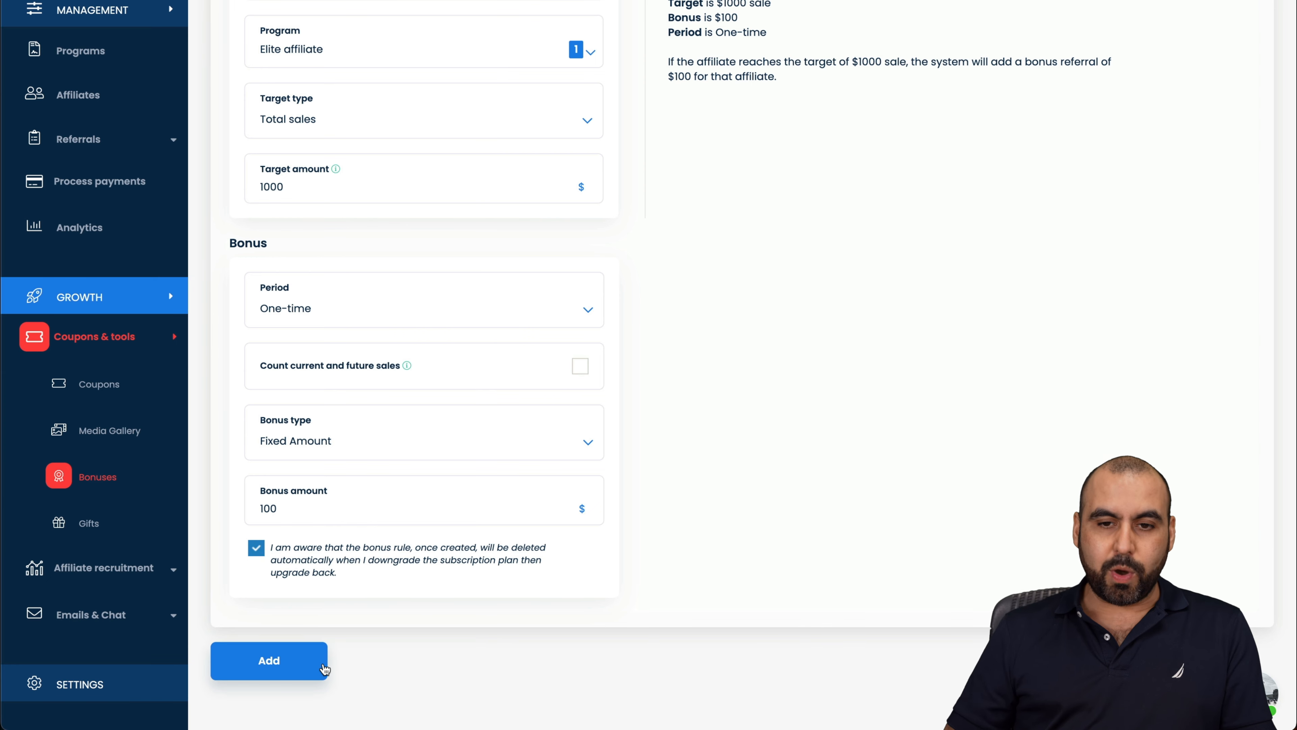
left_click(323, 668)
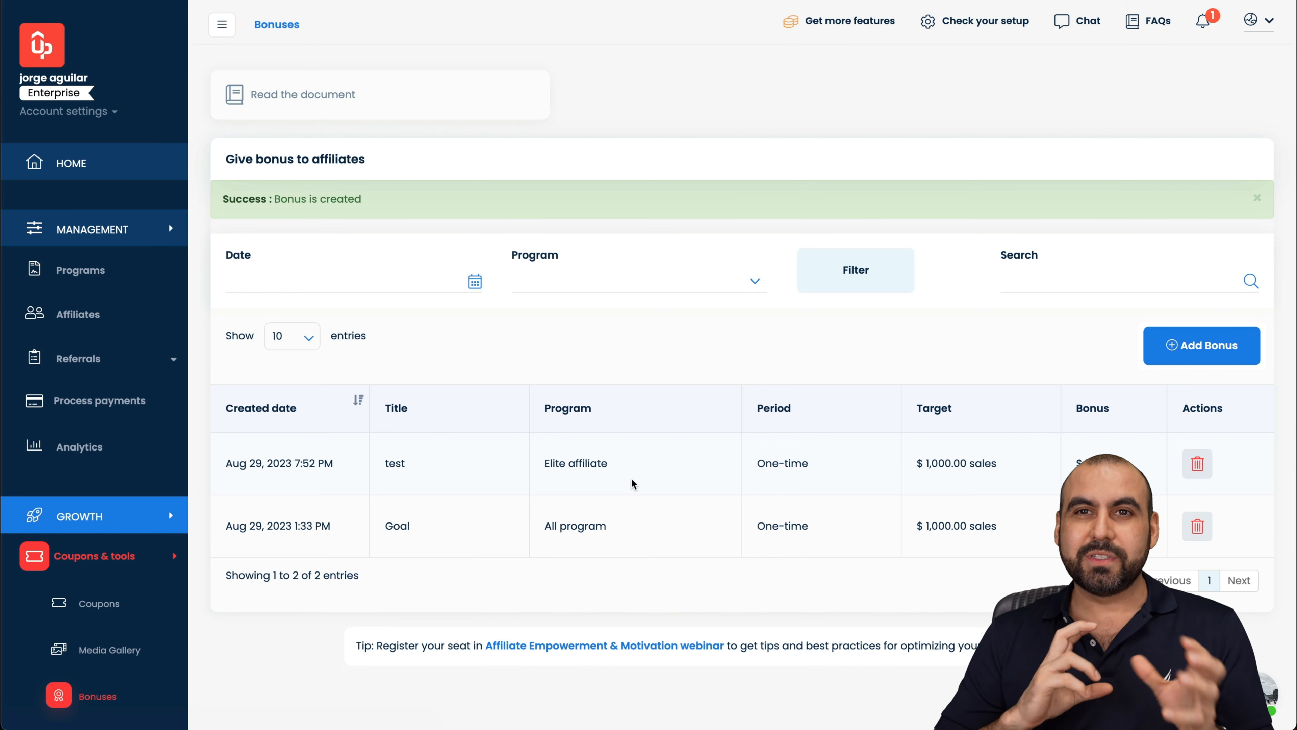
Step: Confirm the 'test' bonus appears in the list, then go to the Gifts page
scroll(128, 557, "down", 4)
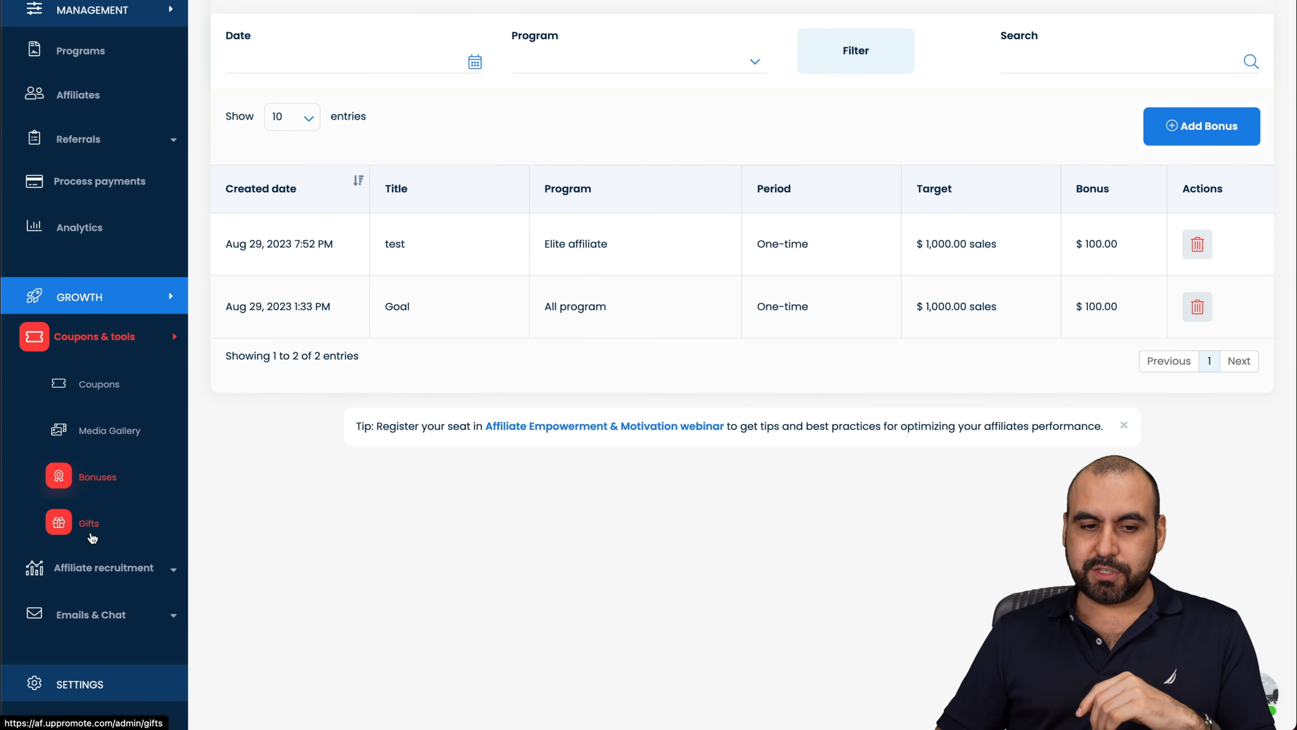
left_click(92, 536)
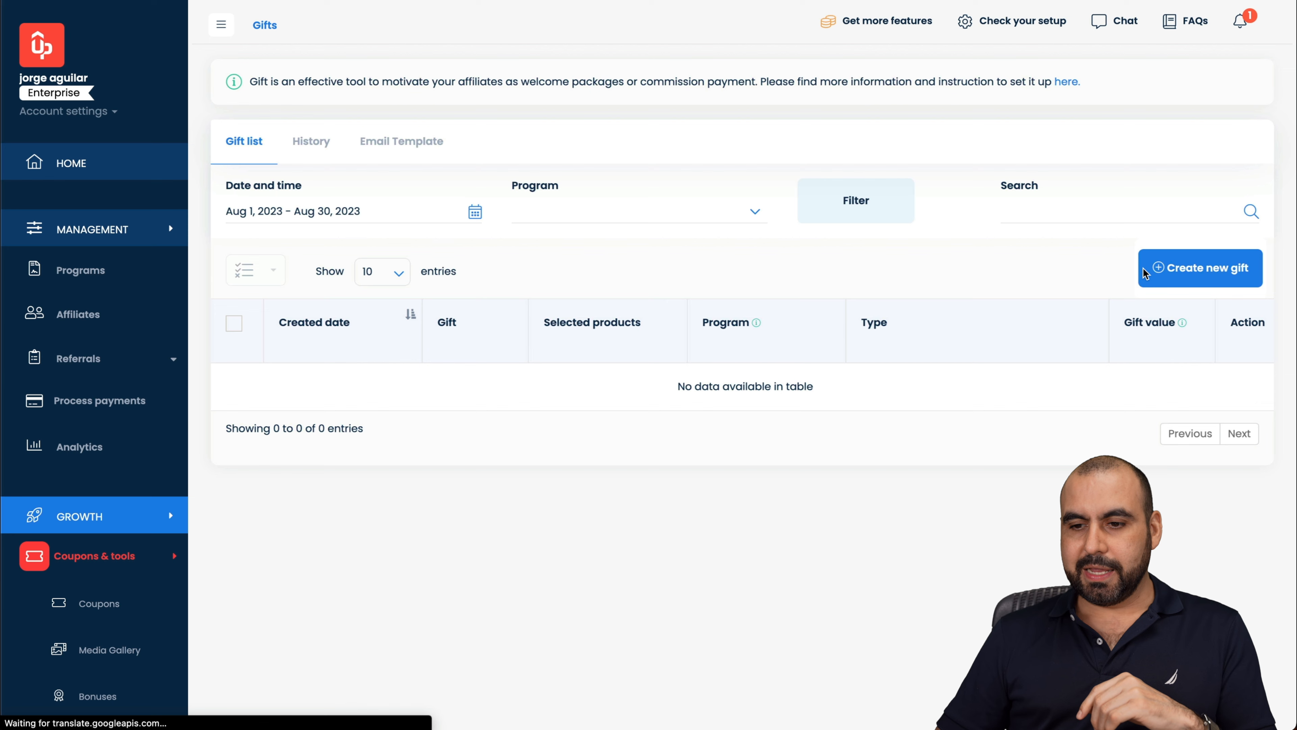
Step: Create a new gift named 'test' with gift type Free gift
left_click(1172, 269)
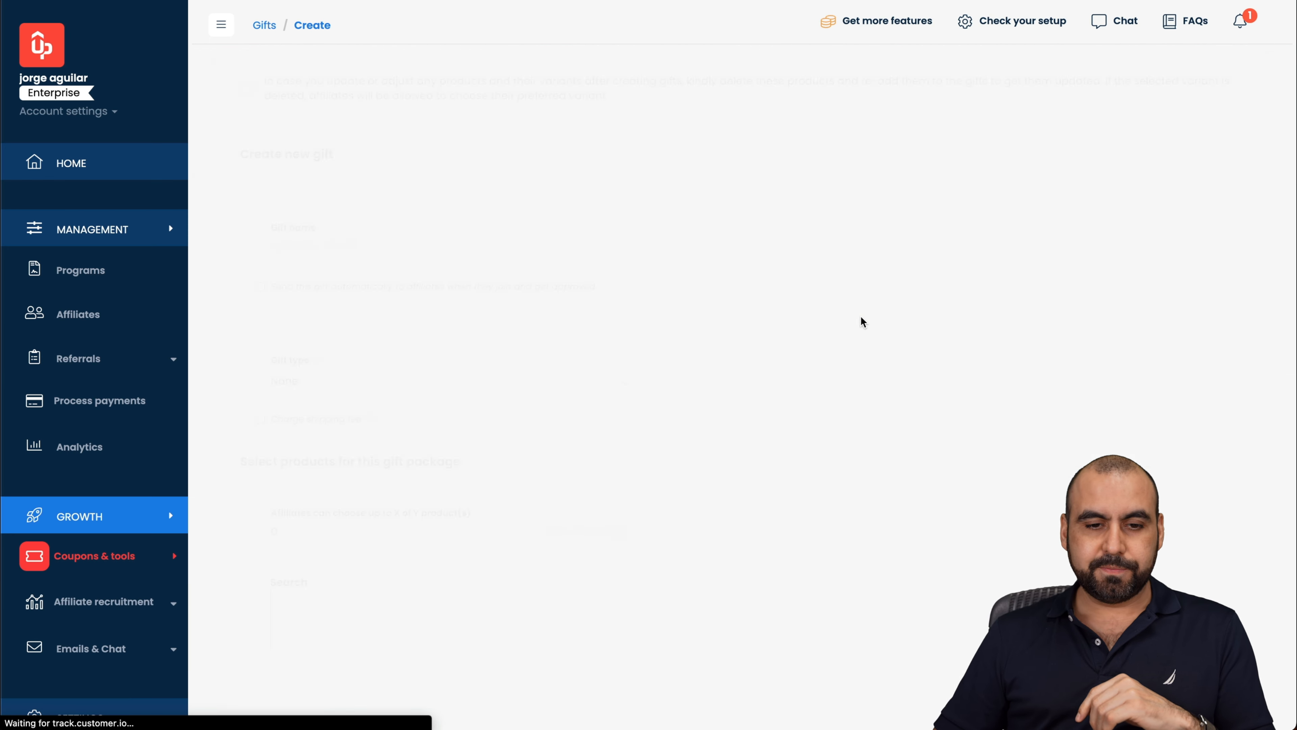
type("test")
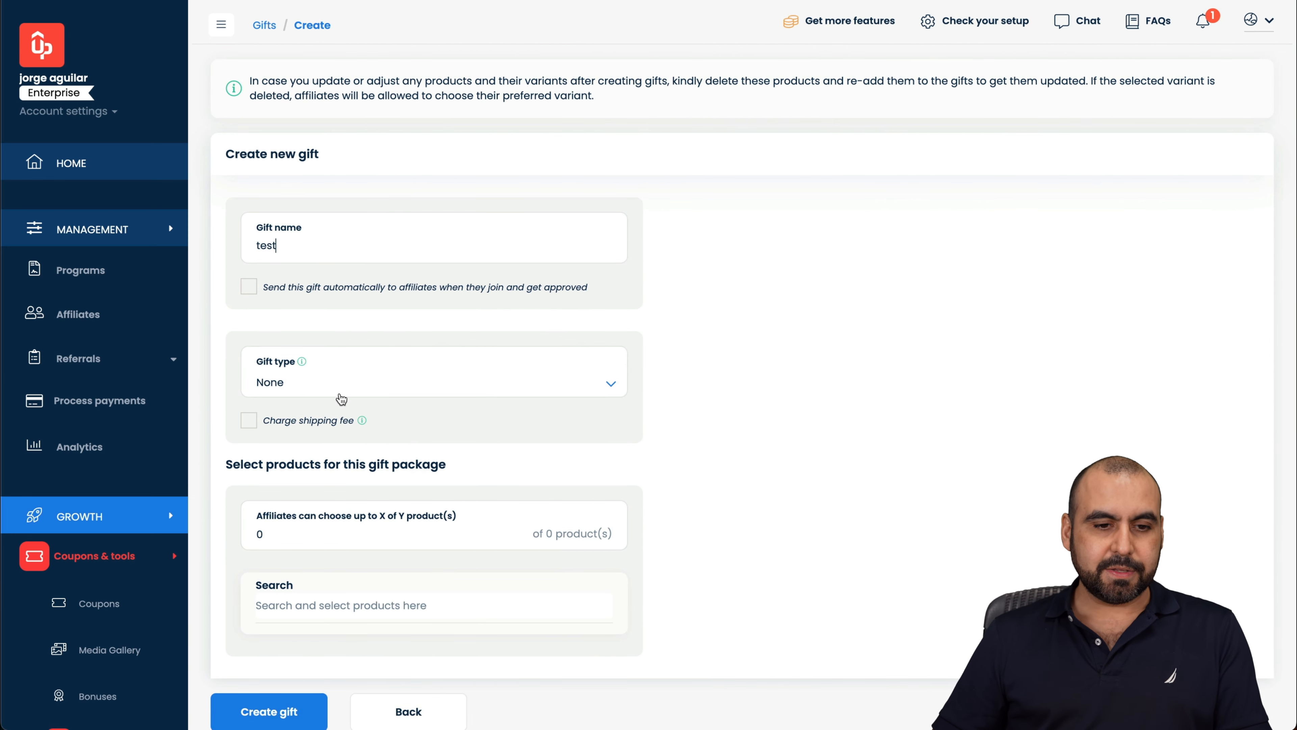
scroll(339, 398, "down", 2)
left_click(307, 279)
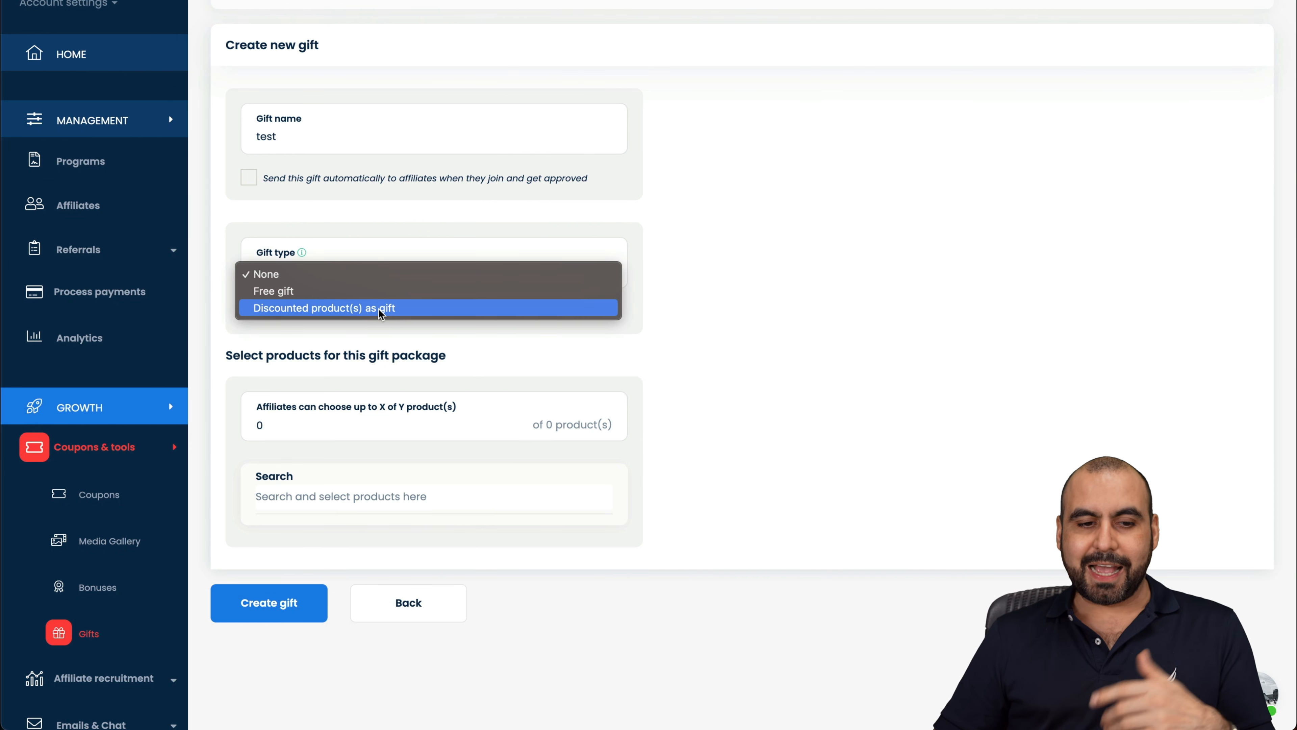
left_click(373, 292)
left_click(326, 418)
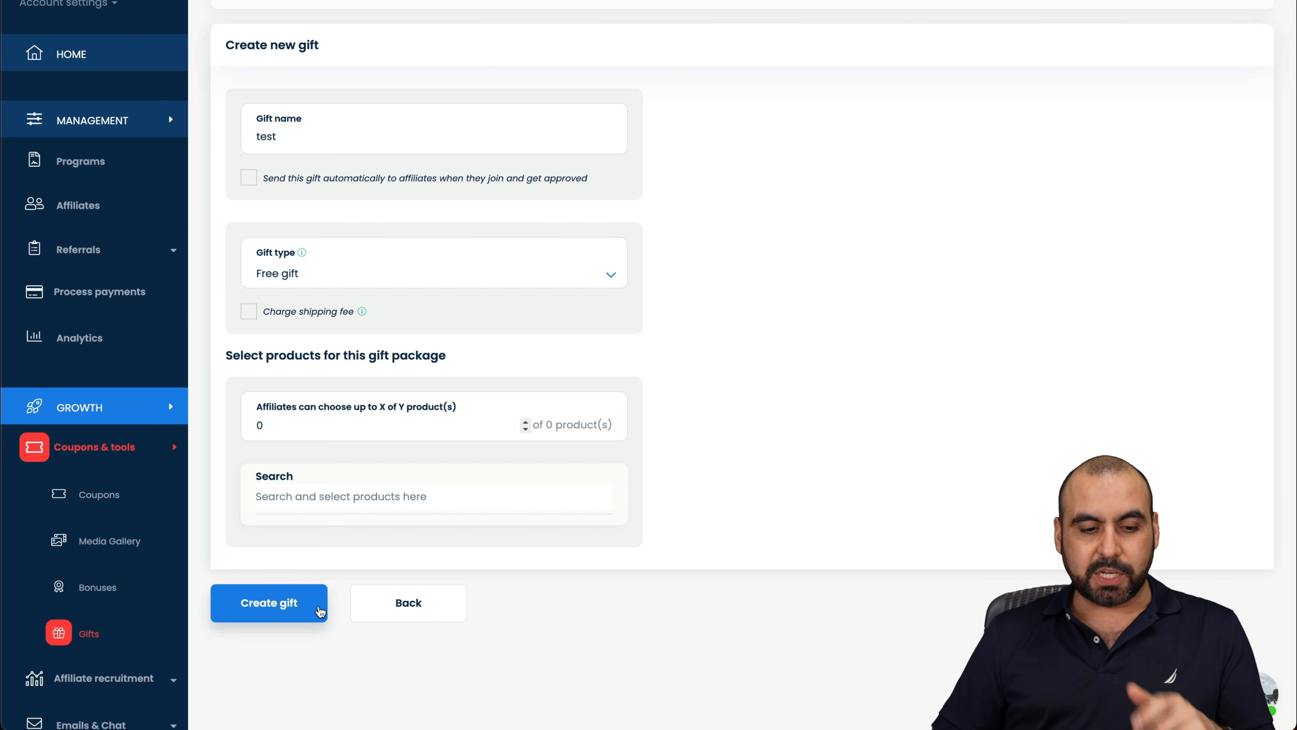
scroll(148, 613, "down", 2)
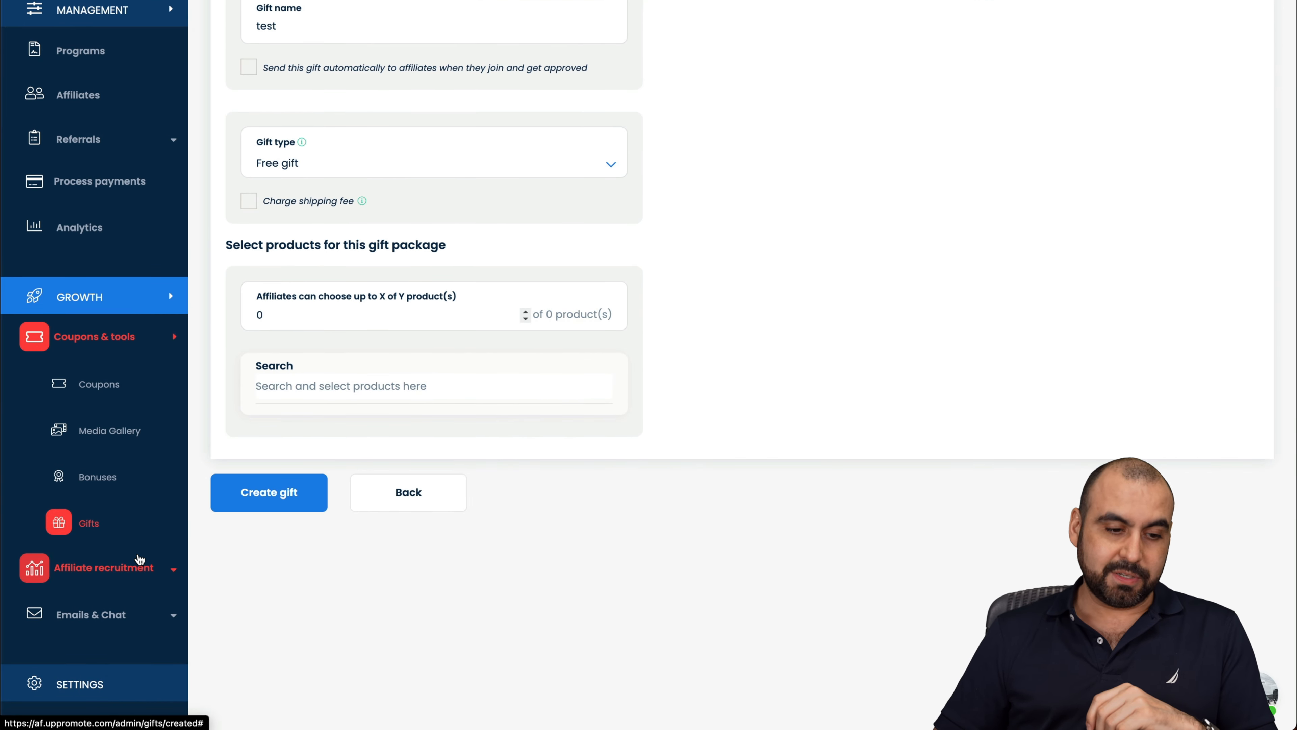
left_click(93, 582)
scroll(90, 582, "down", 3)
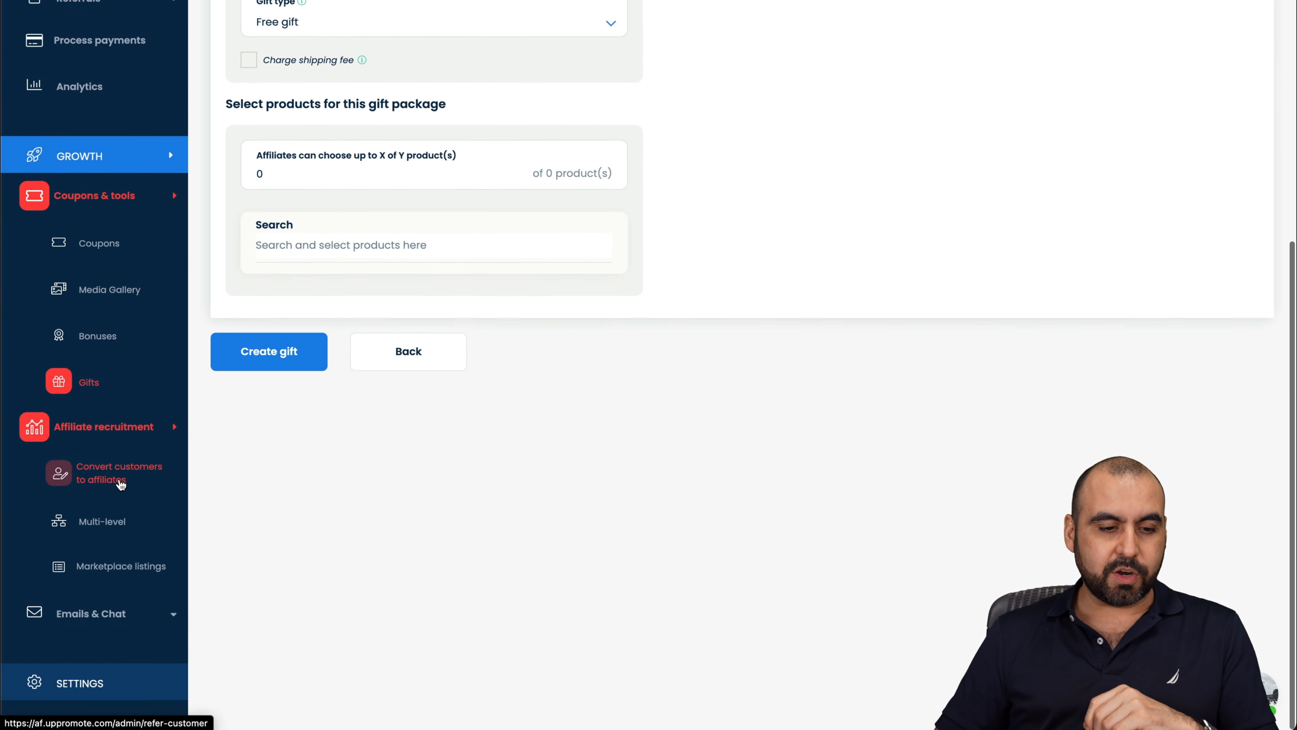
Step: Save customer referral settings (10.00% friend discount, 10.00% Percent Of Sale reward) and check the storefront
left_click(97, 490)
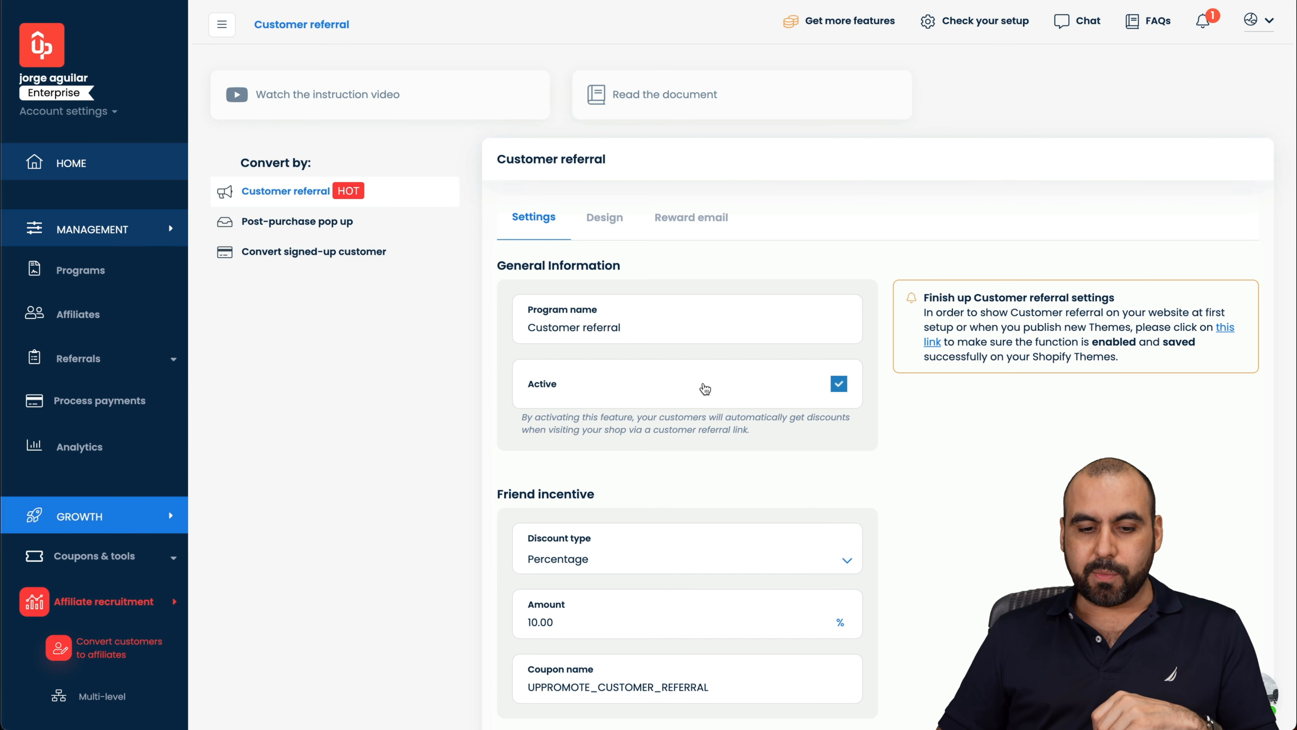
scroll(704, 384, "down", 5)
scroll(625, 394, "down", 1)
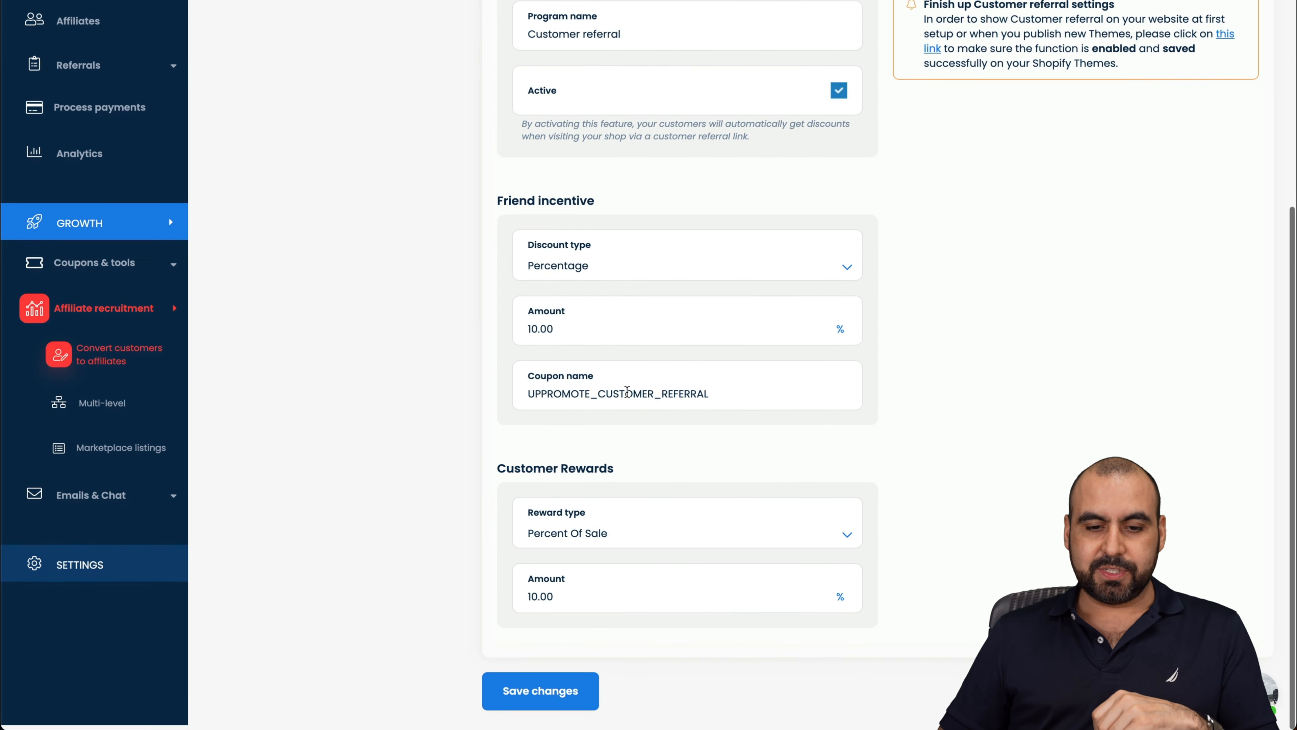
left_click(581, 706)
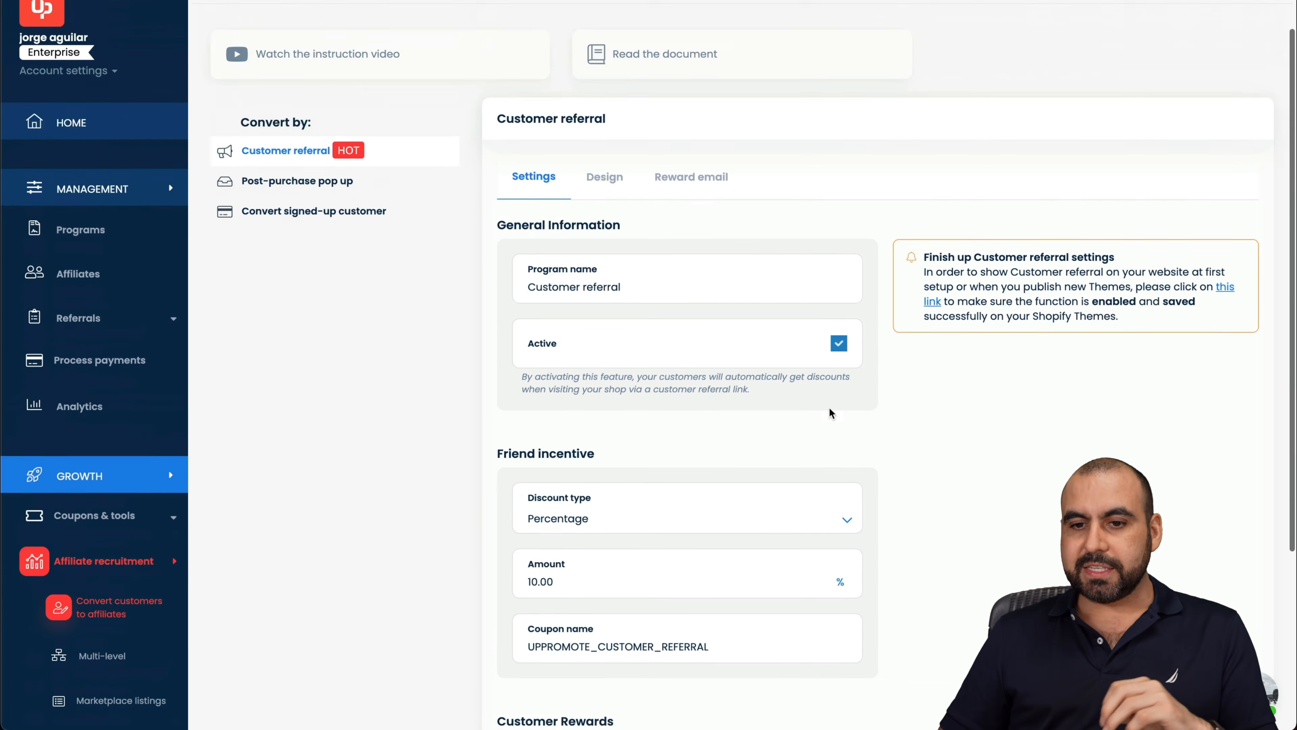
left_click(1227, 336)
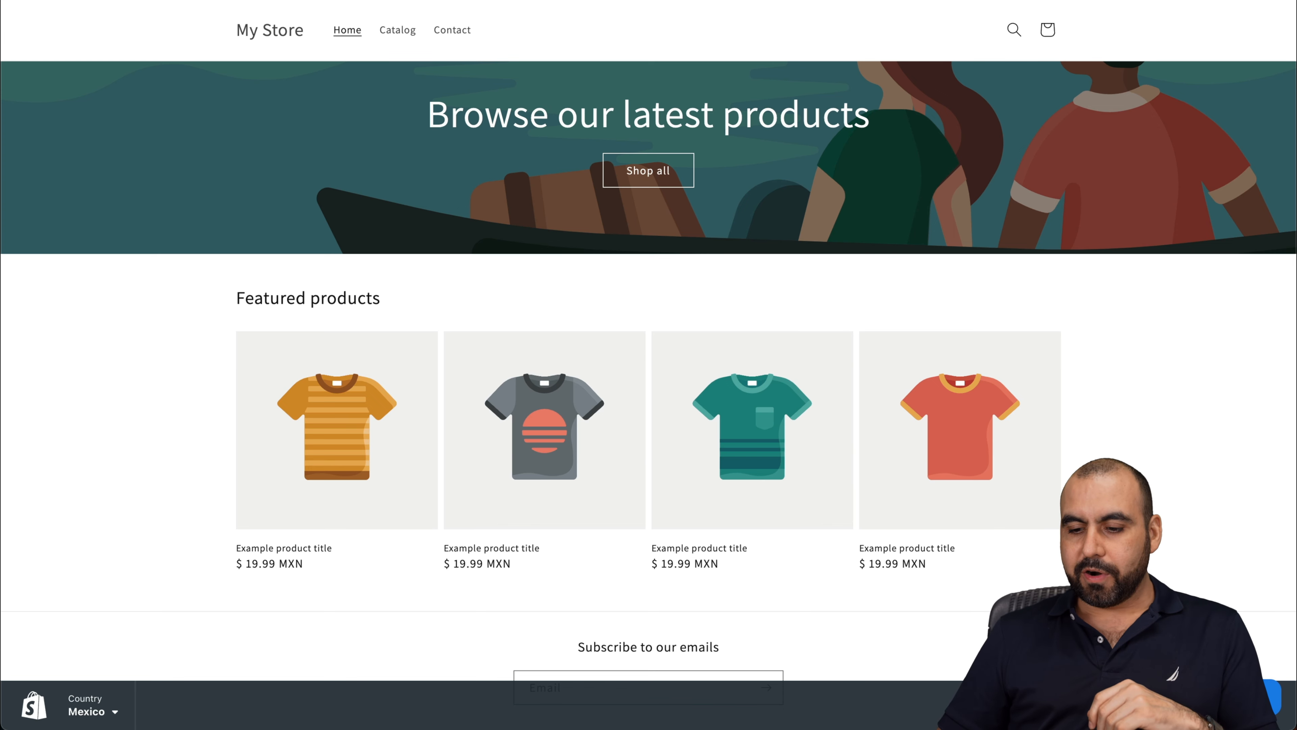
scroll(649, 364, "down", 5)
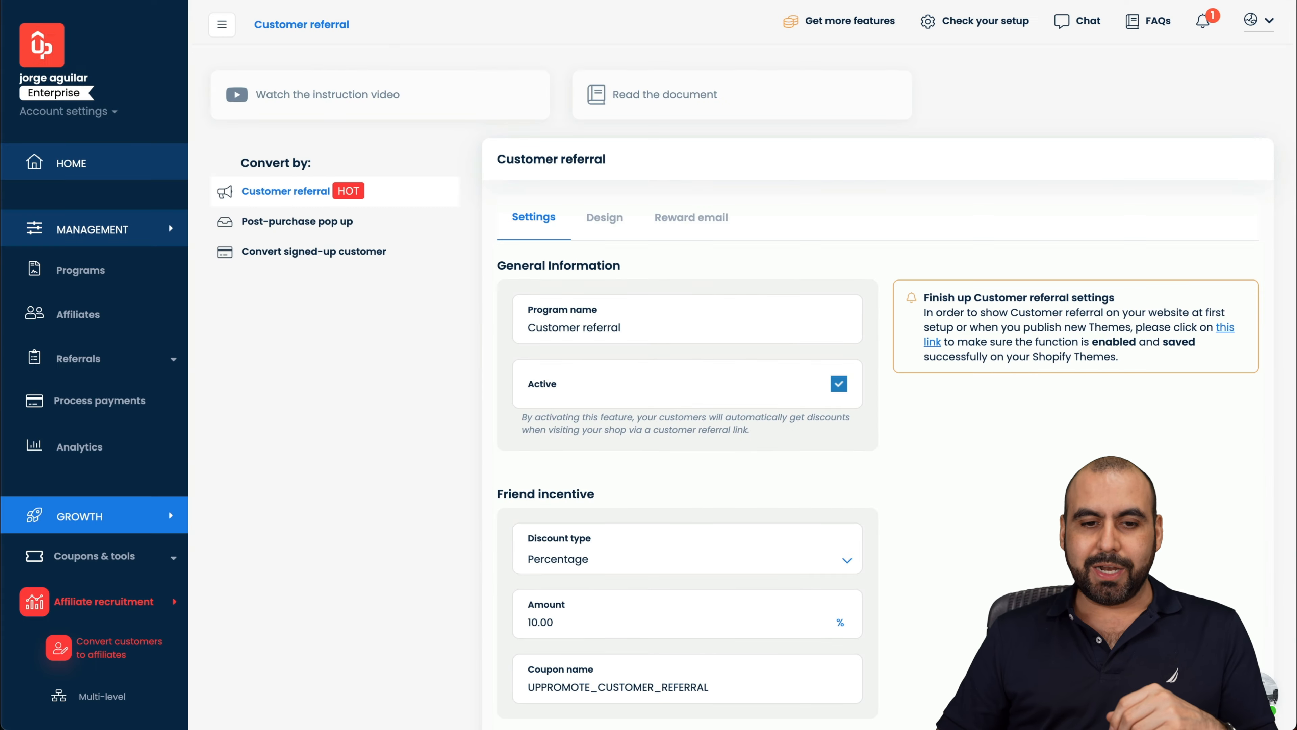
Step: Review the post-purchase pop up's Design, Email template, Custom CSS and General tabs
left_click(327, 227)
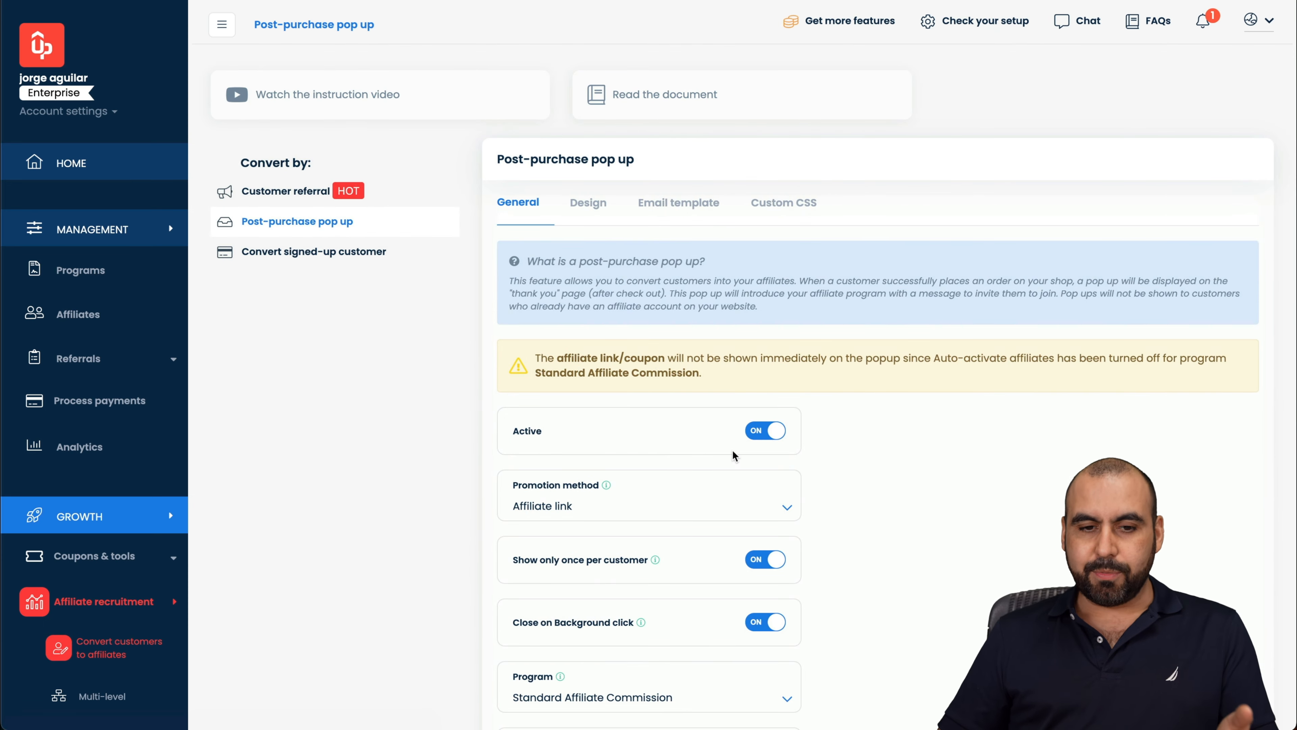
scroll(733, 454, "down", 4)
scroll(733, 455, "up", 4)
left_click(588, 211)
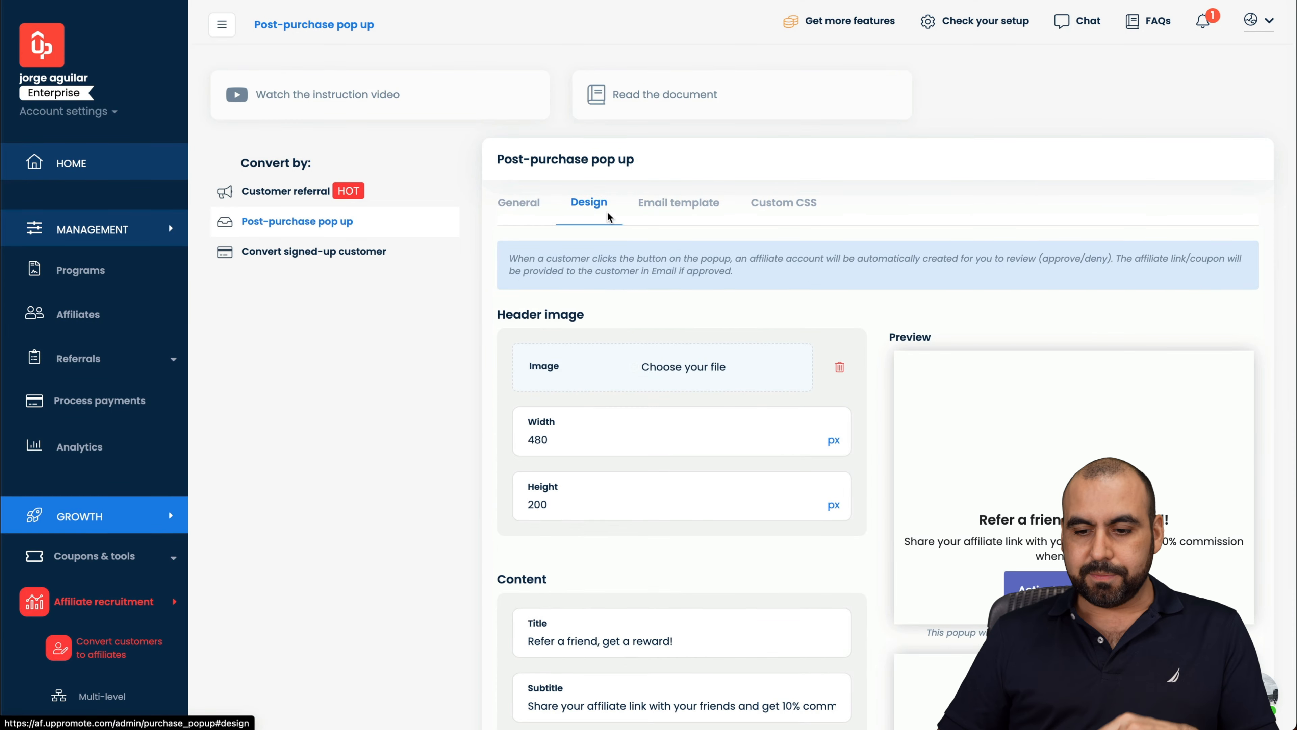
scroll(848, 617, "down", 4)
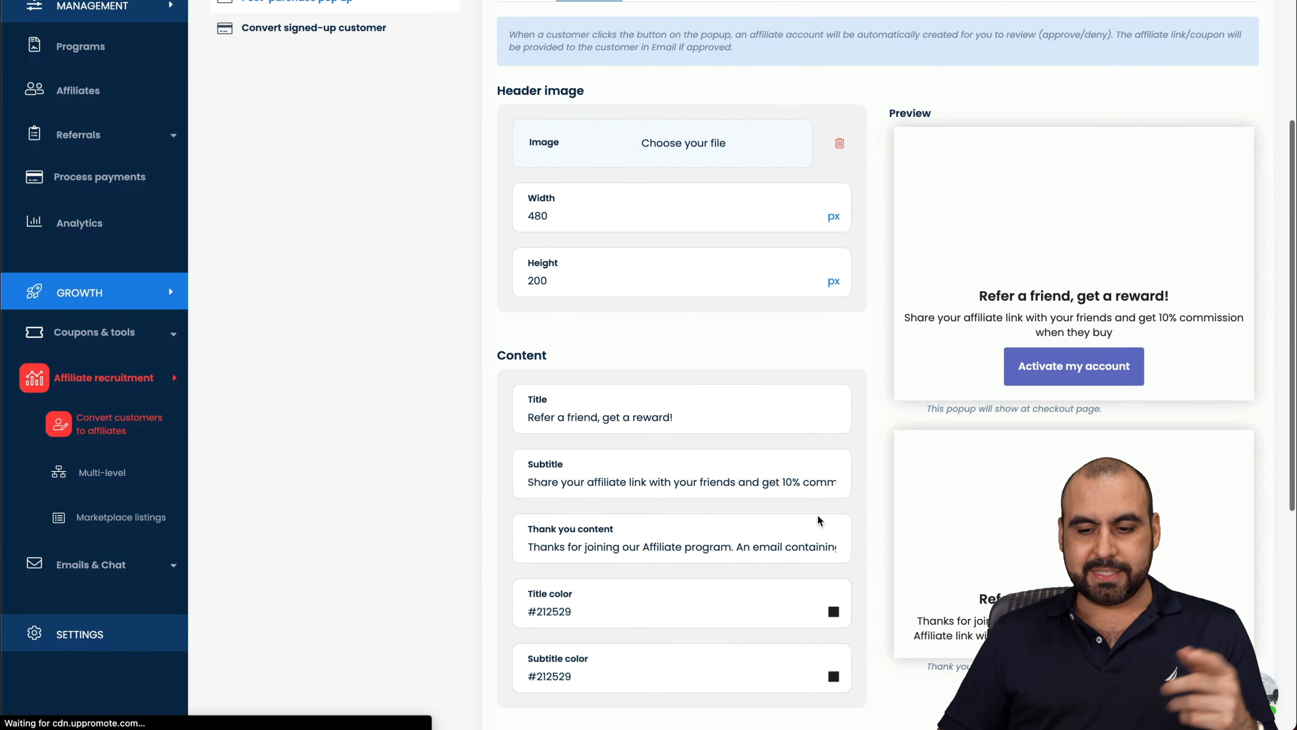
scroll(691, 303, "up", 5)
left_click(687, 208)
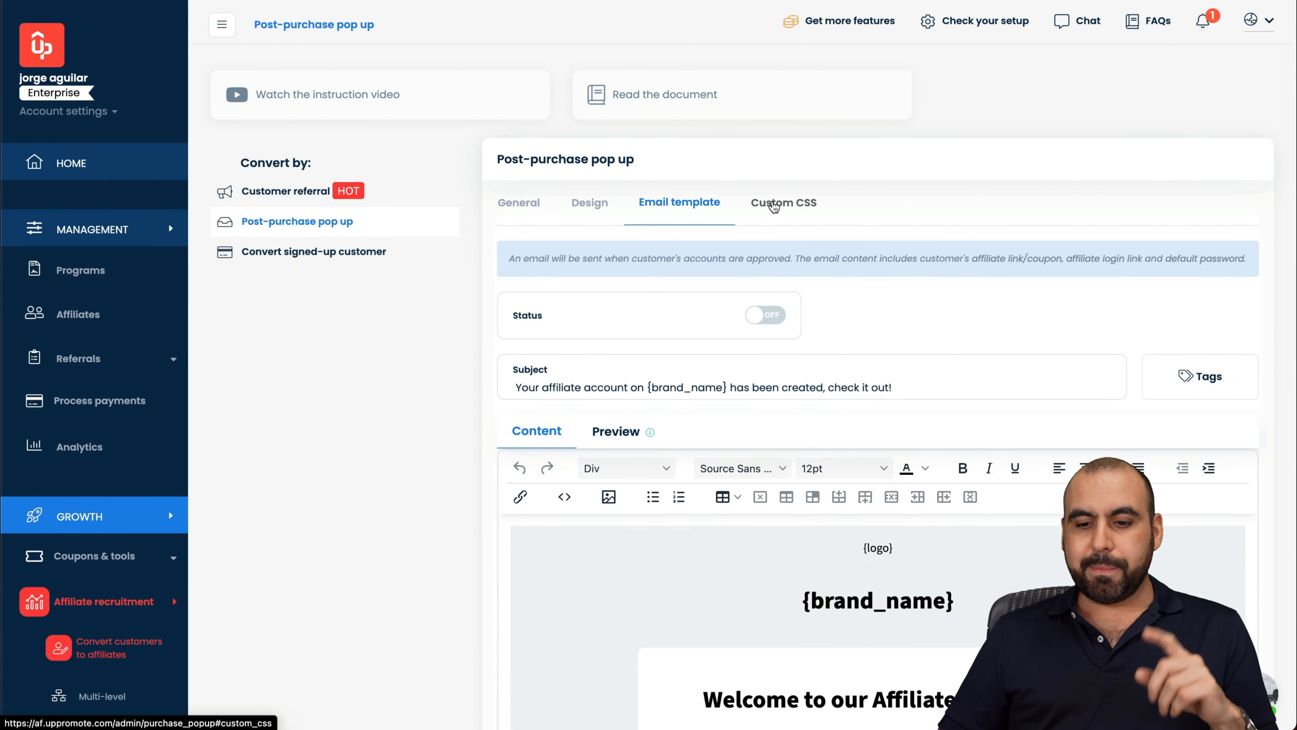
left_click(778, 205)
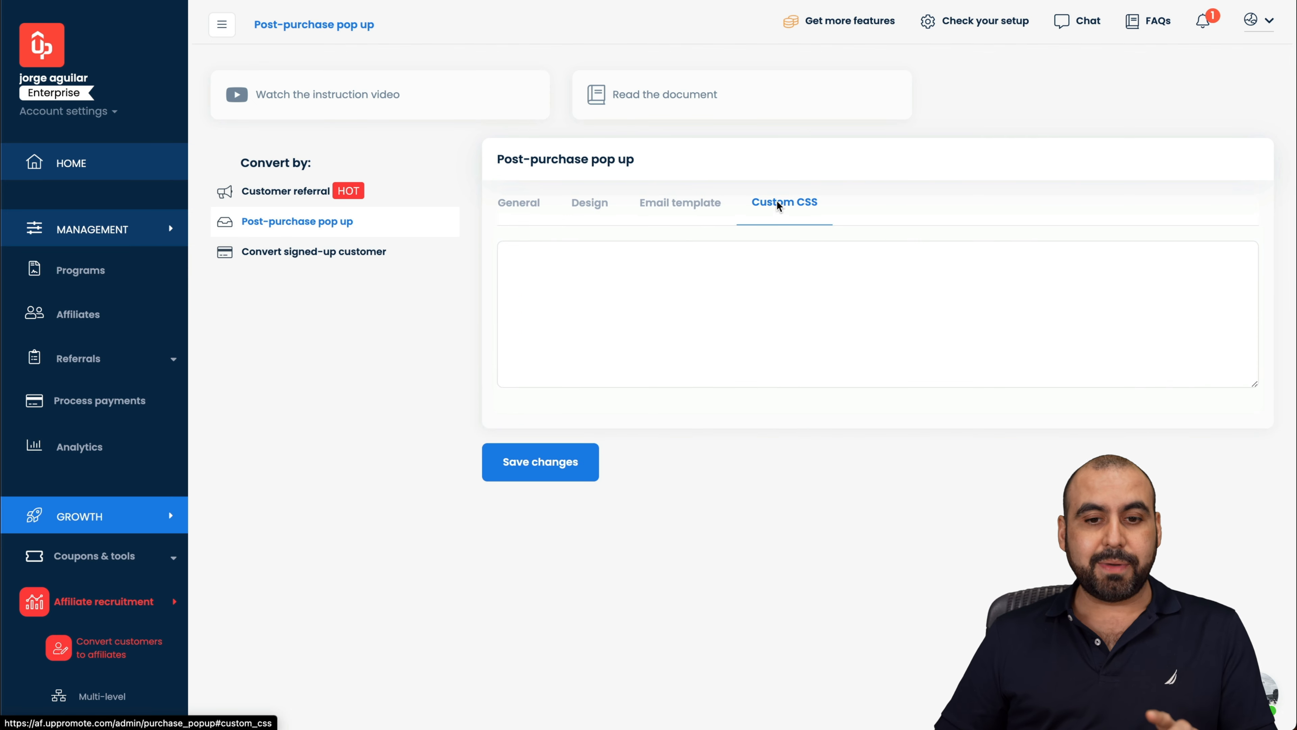
left_click(539, 204)
left_click(318, 252)
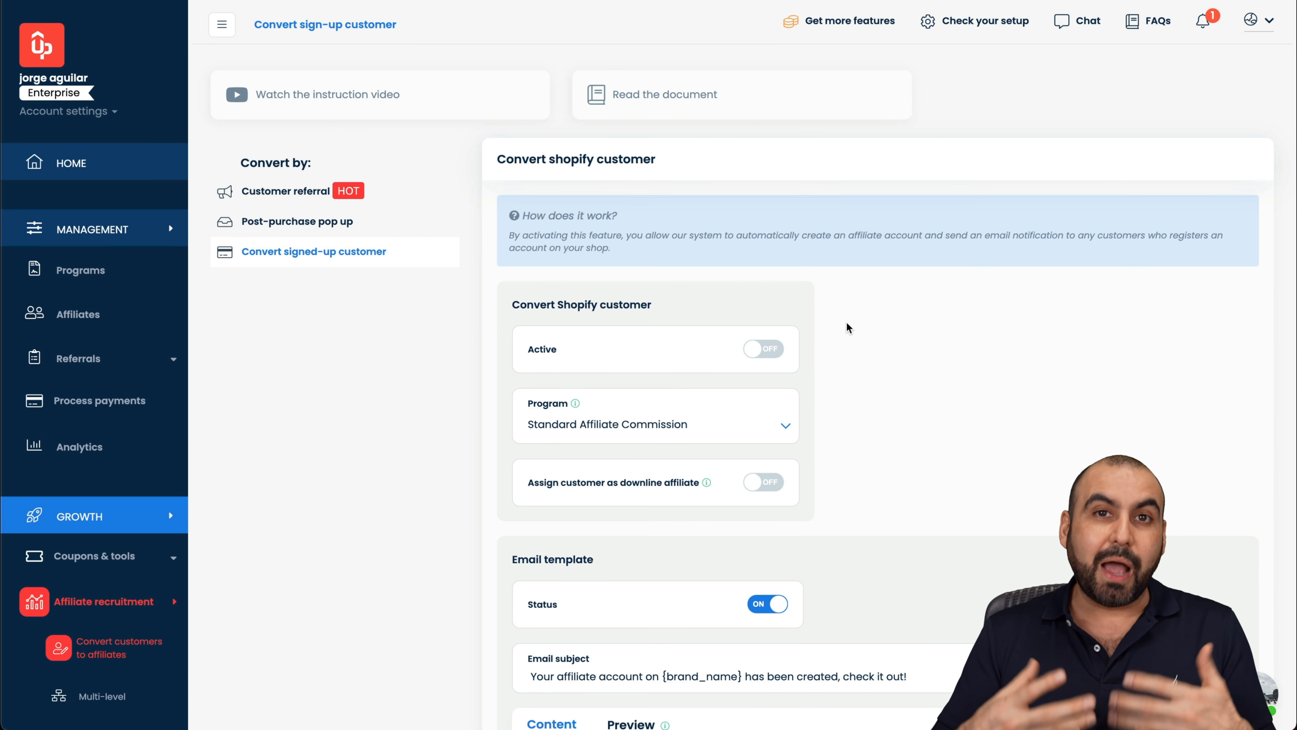
Step: Scroll through the Convert signed-up customer email template
scroll(847, 328, "down", 10)
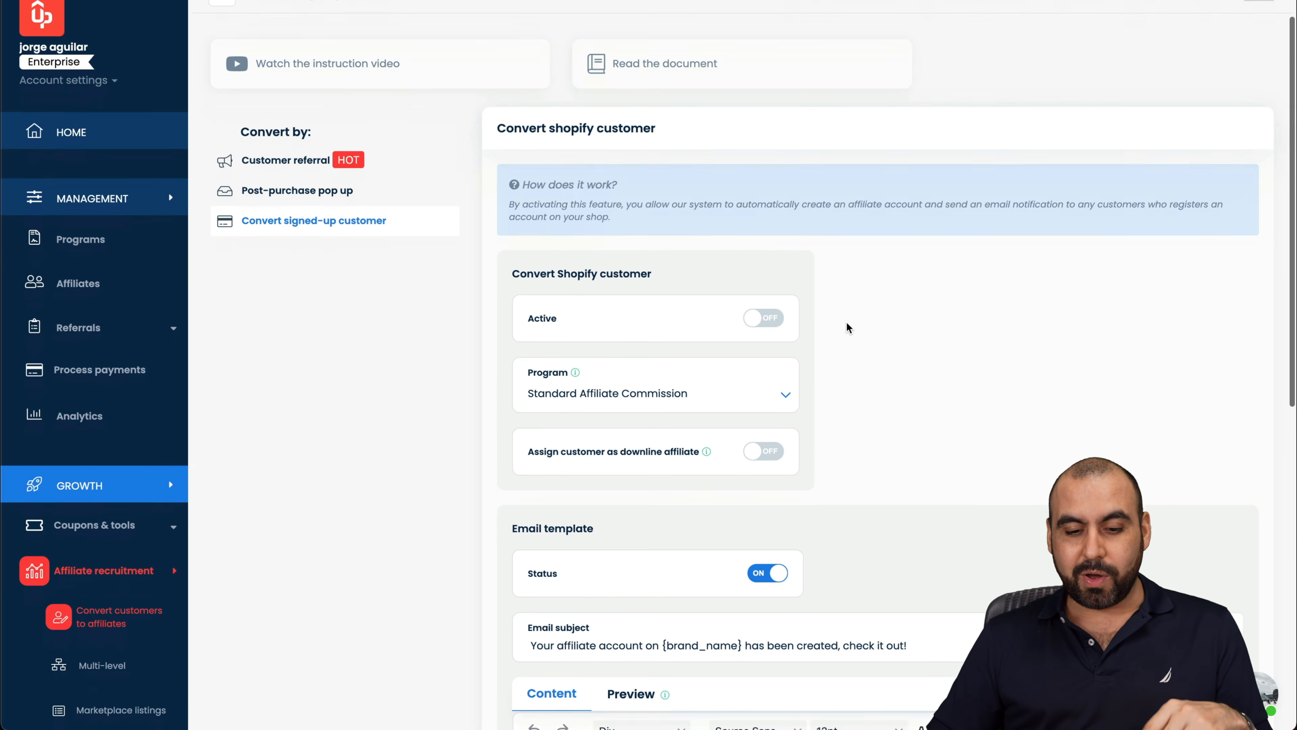
scroll(846, 322, "down", 3)
scroll(847, 322, "up", 12)
scroll(428, 521, "down", 9)
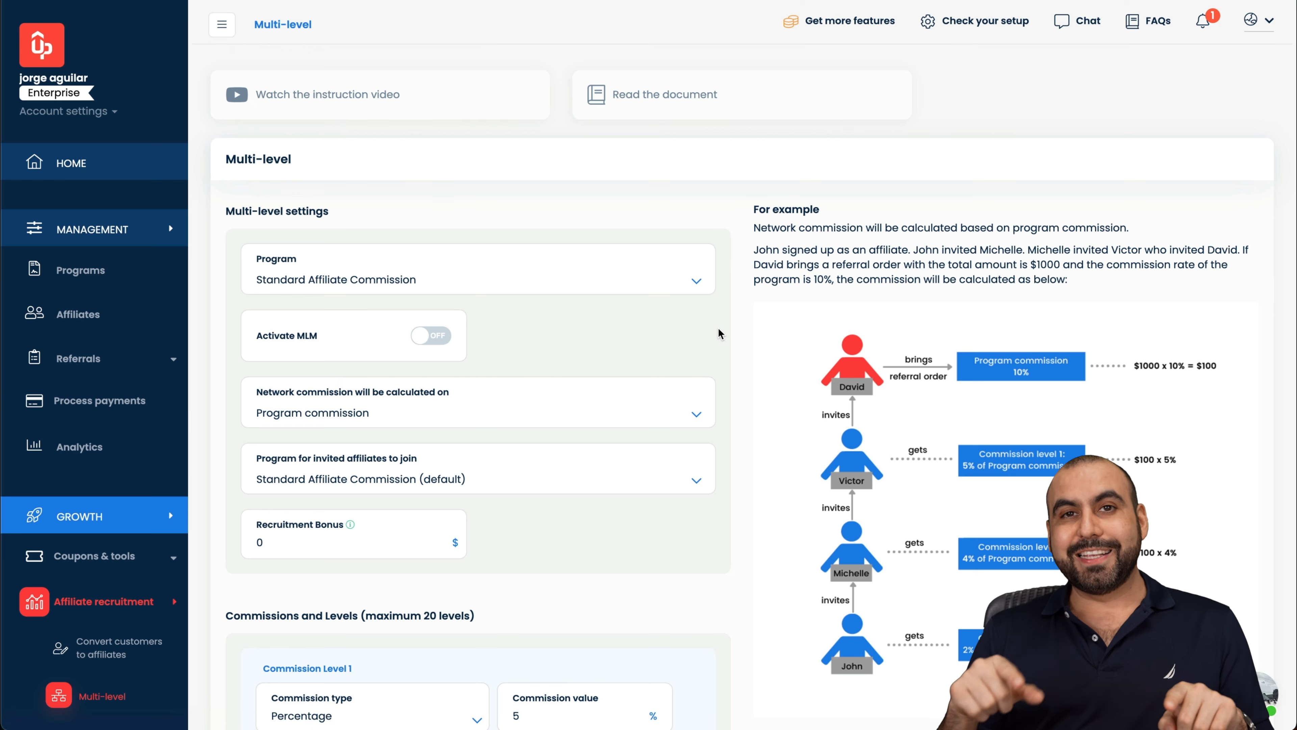
Step: Turn on MLM for the Elite affiliate program, with network commission based on program commission
scroll(720, 333, "down", 3)
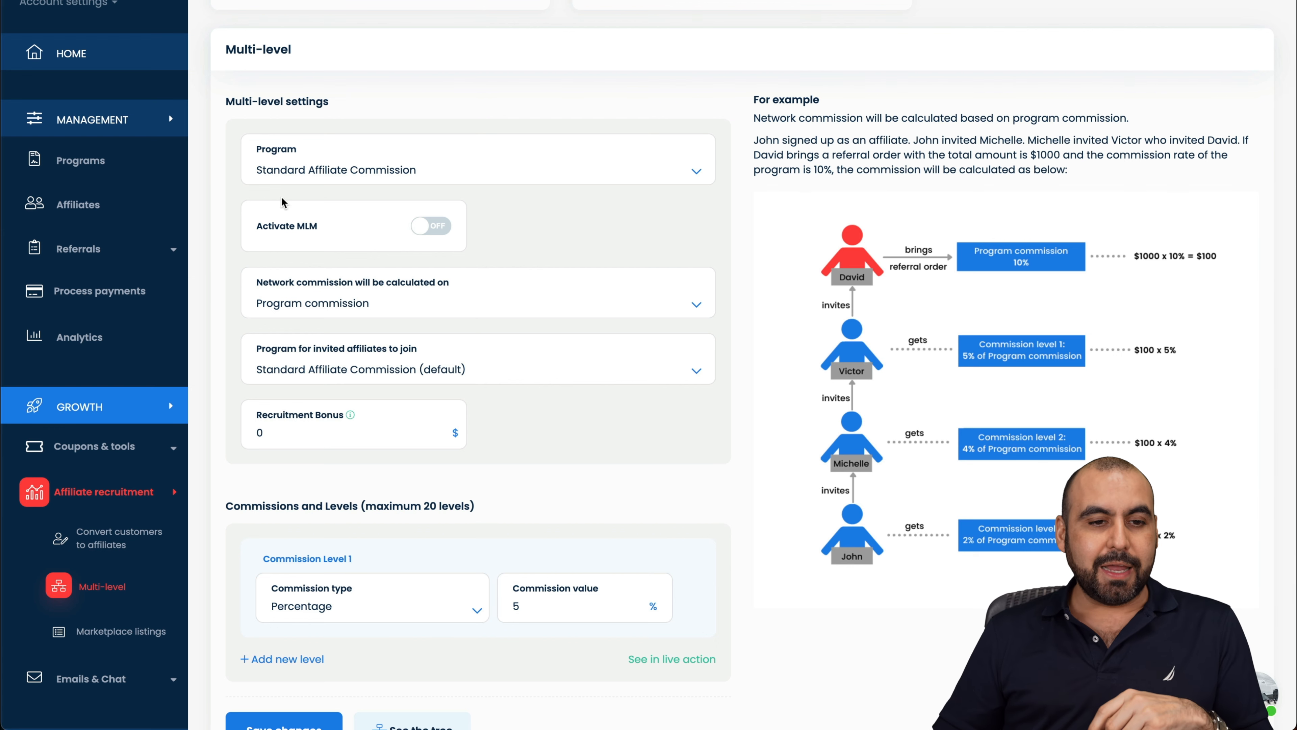
left_click(305, 172)
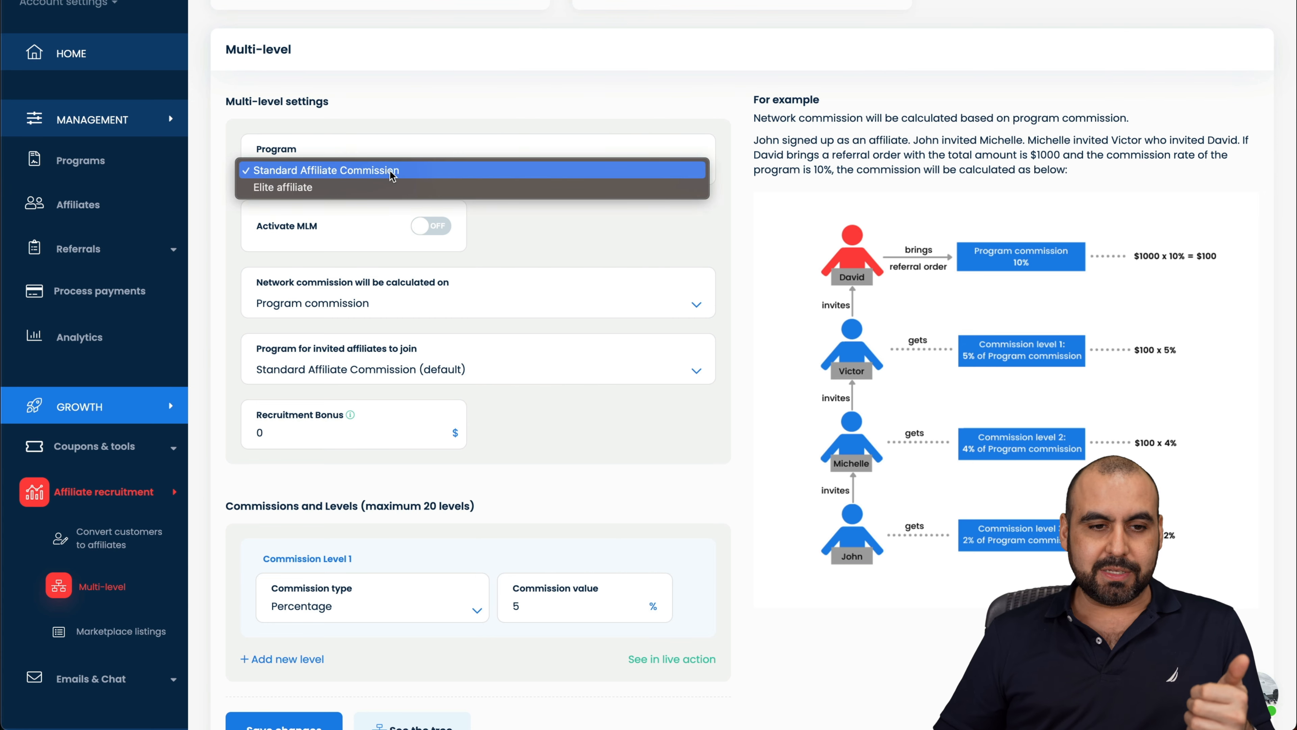
left_click(339, 189)
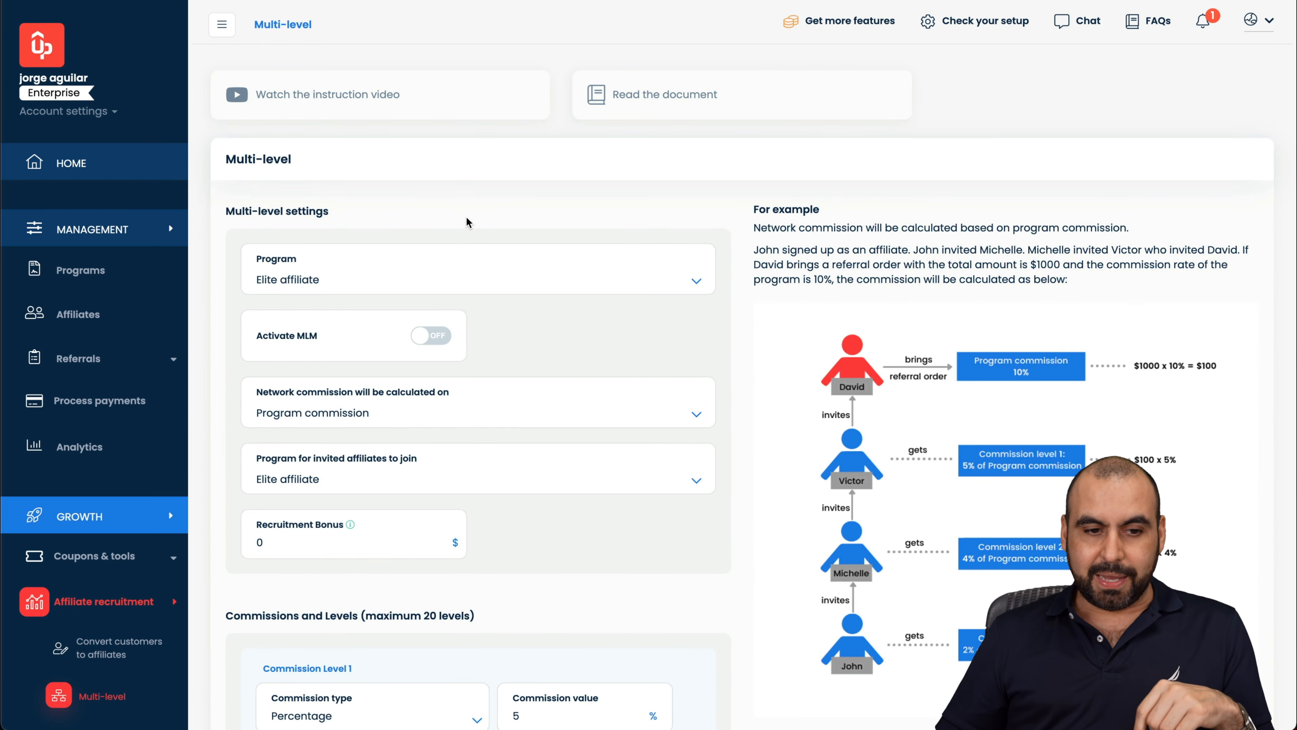
scroll(396, 378, "down", 3)
left_click(430, 214)
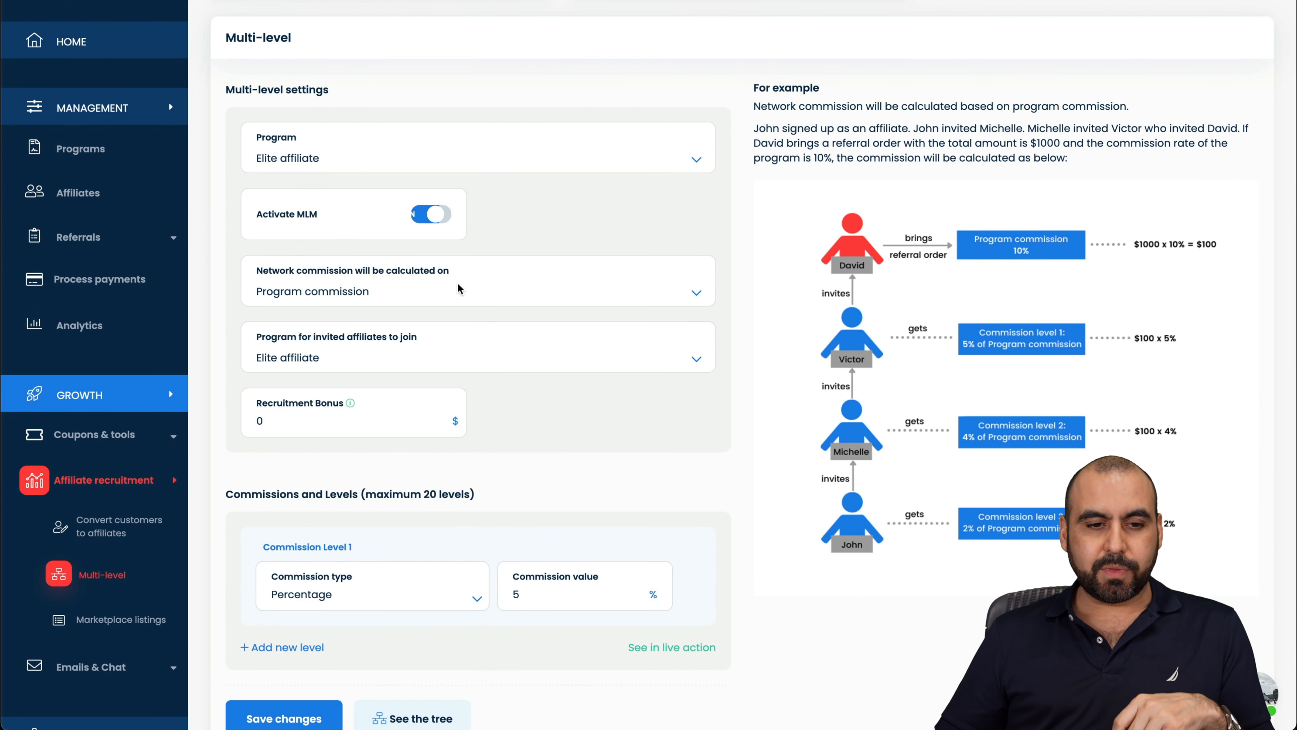
left_click(452, 299)
left_click(475, 292)
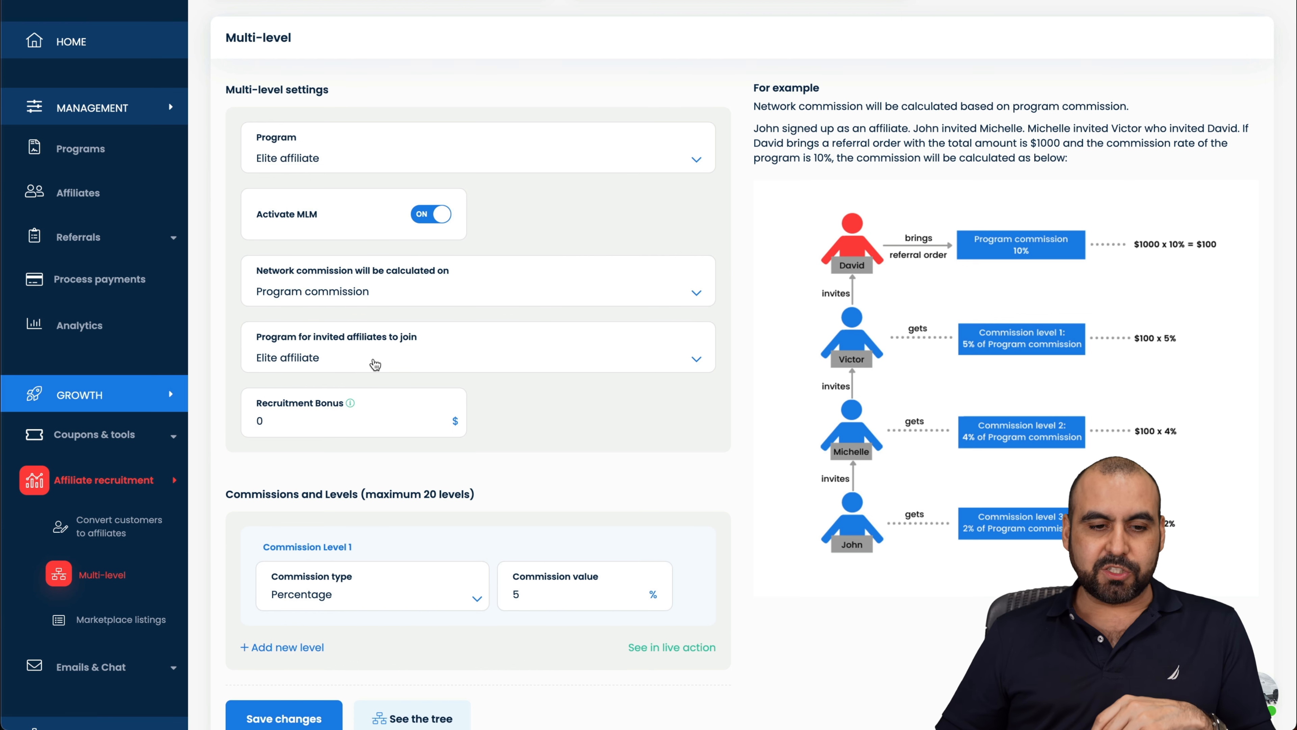
Step: Send invited affiliates to Standard Affiliate Commission, set a 10 recruitment bonus, and save
left_click(376, 363)
left_click(329, 342)
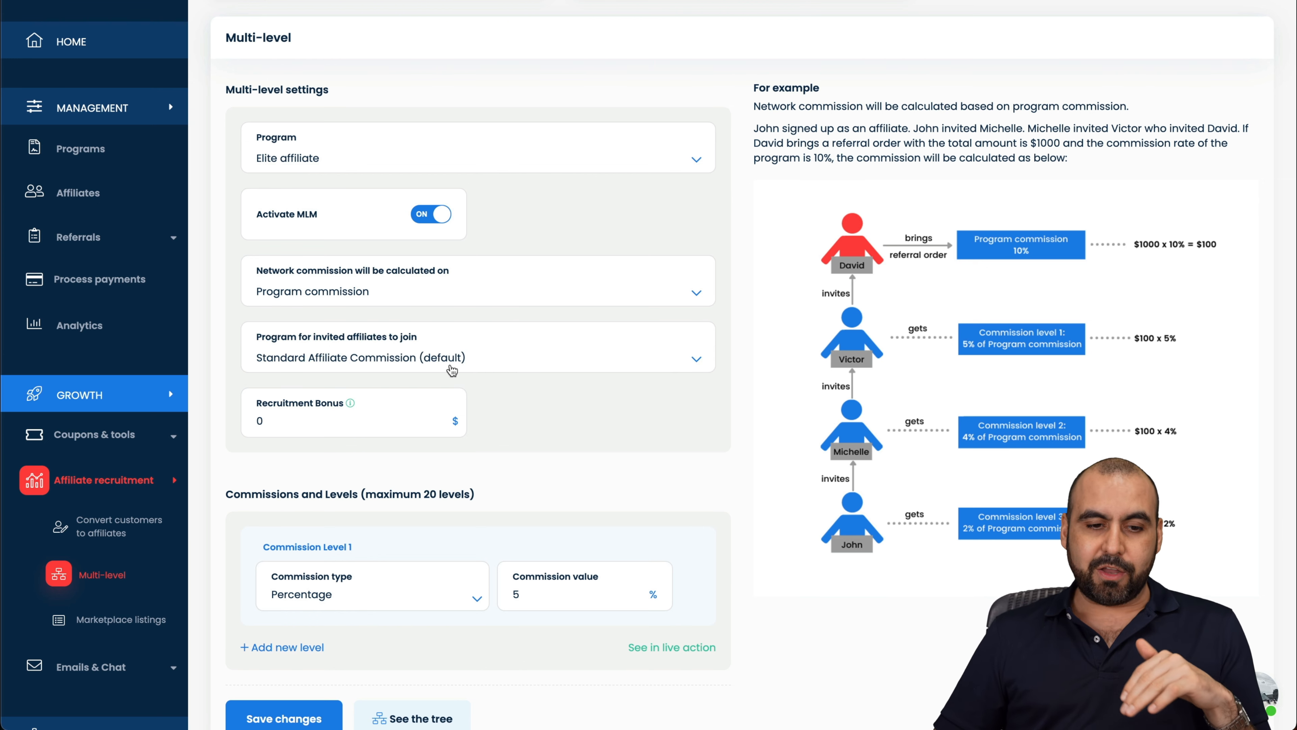
scroll(499, 391, "down", 1)
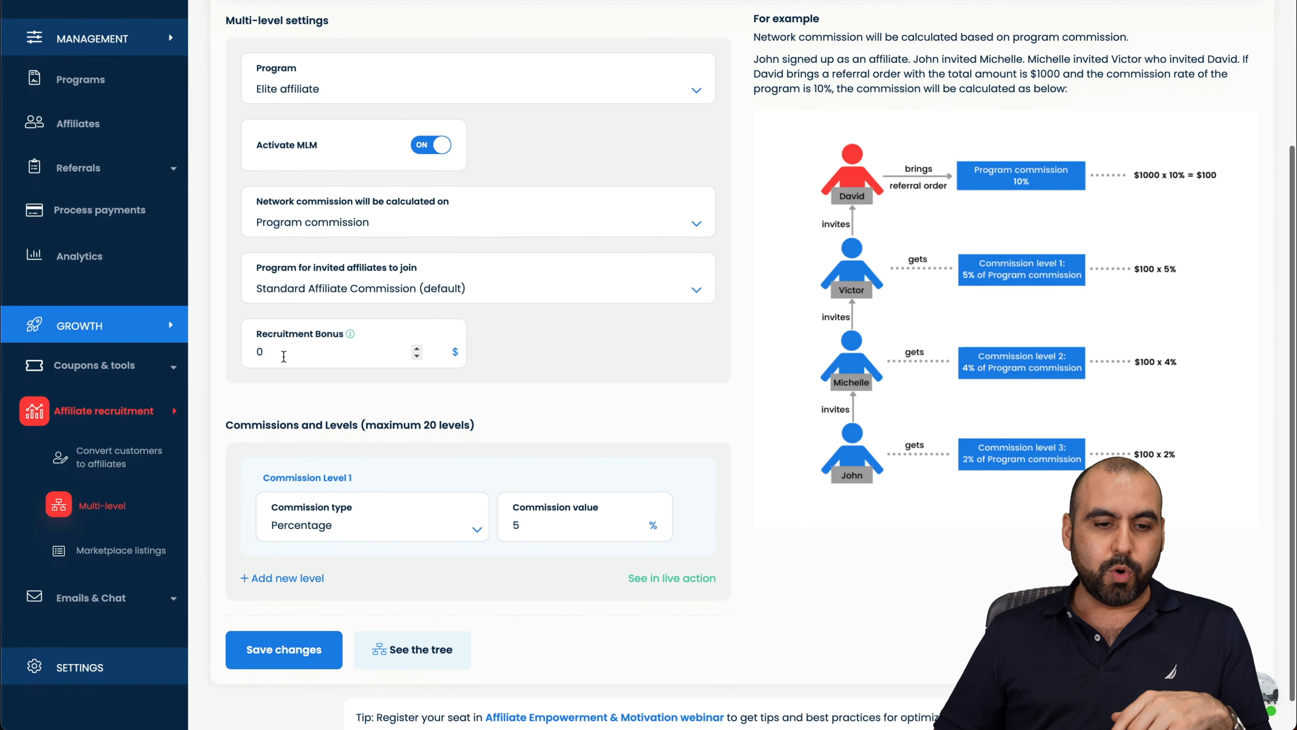
left_click(282, 354)
left_click(573, 377)
scroll(573, 381, "down", 1)
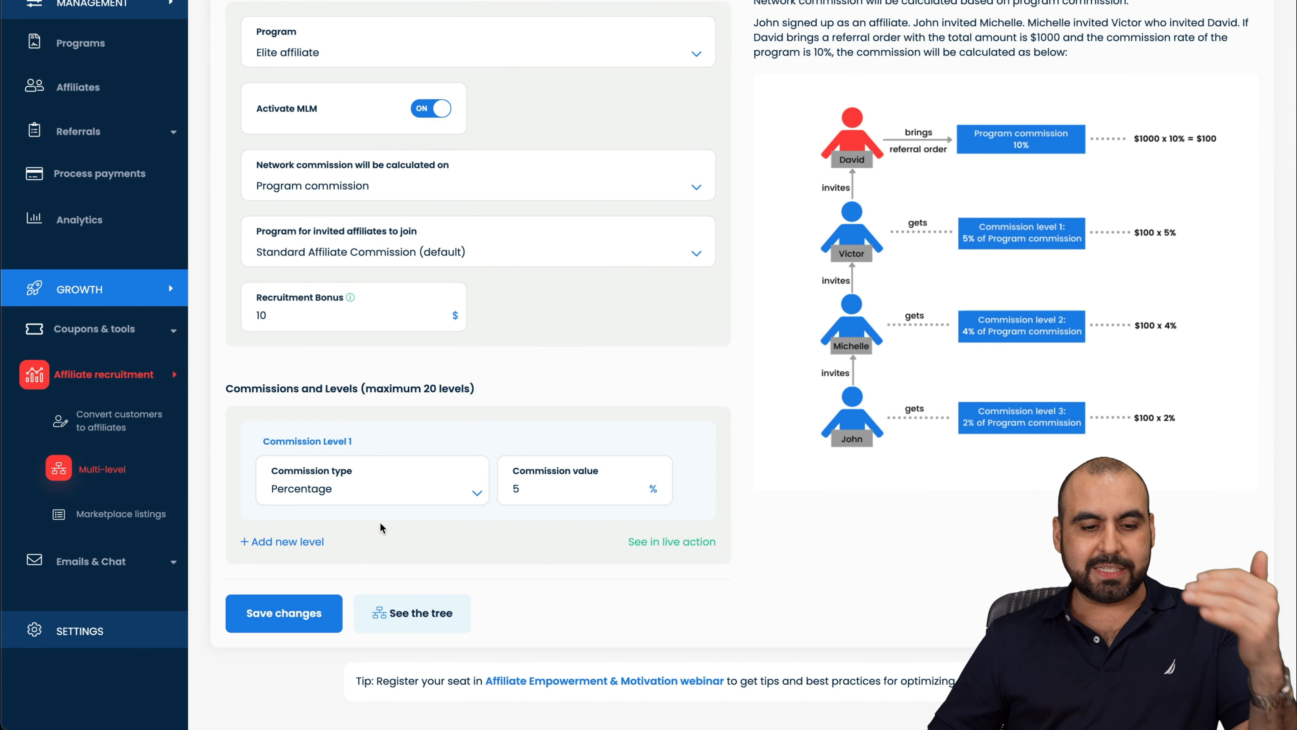
left_click(323, 619)
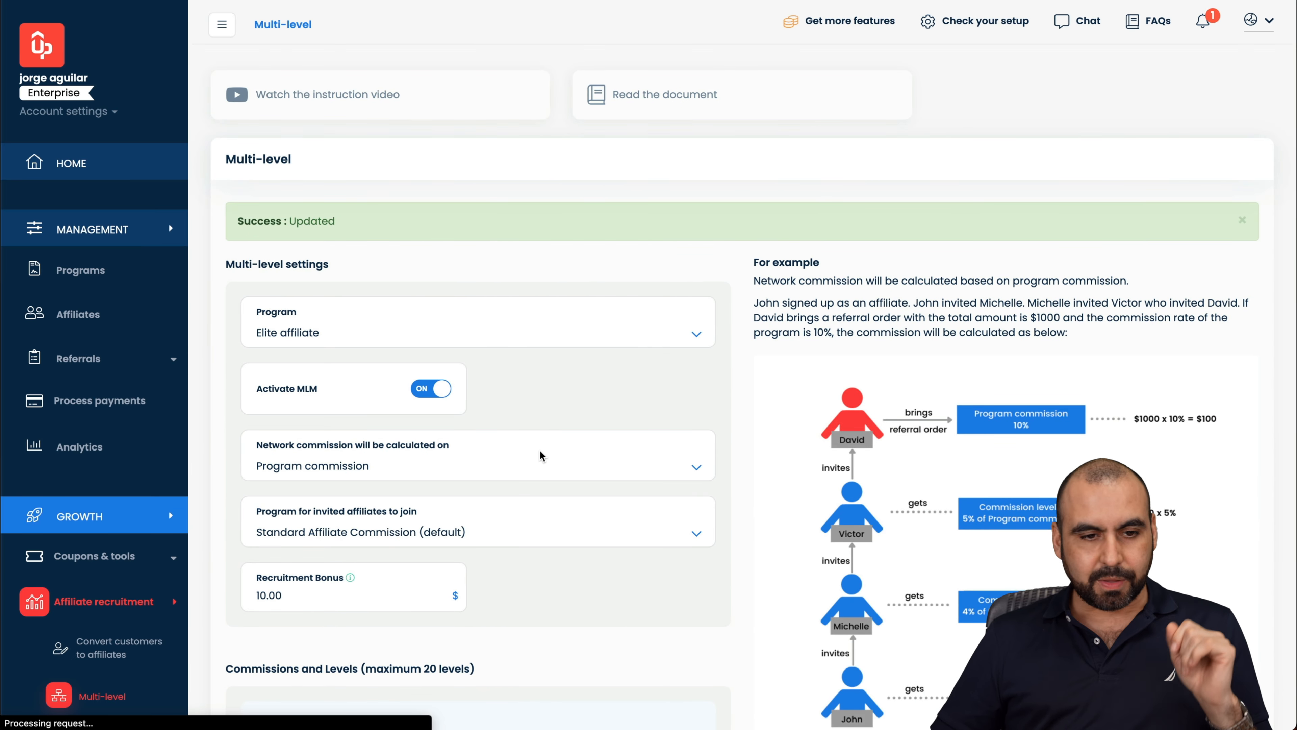
scroll(166, 591, "down", 4)
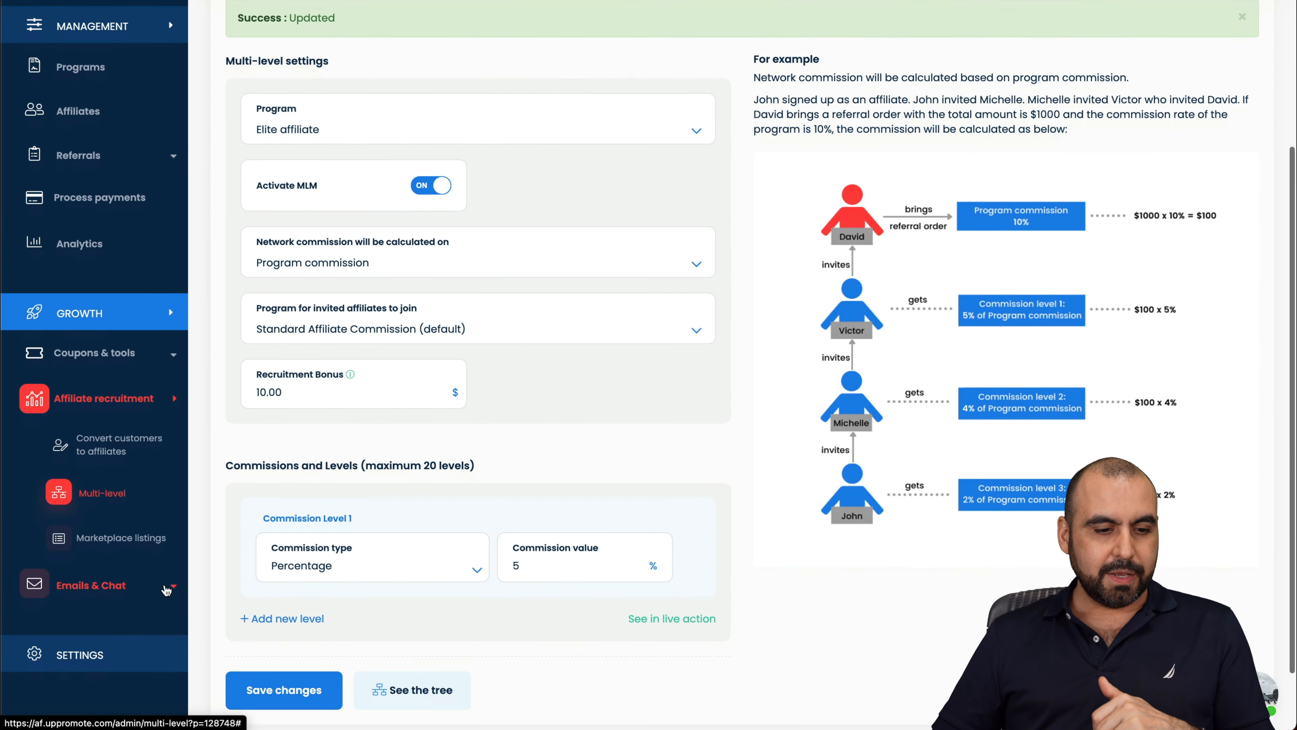
left_click(137, 547)
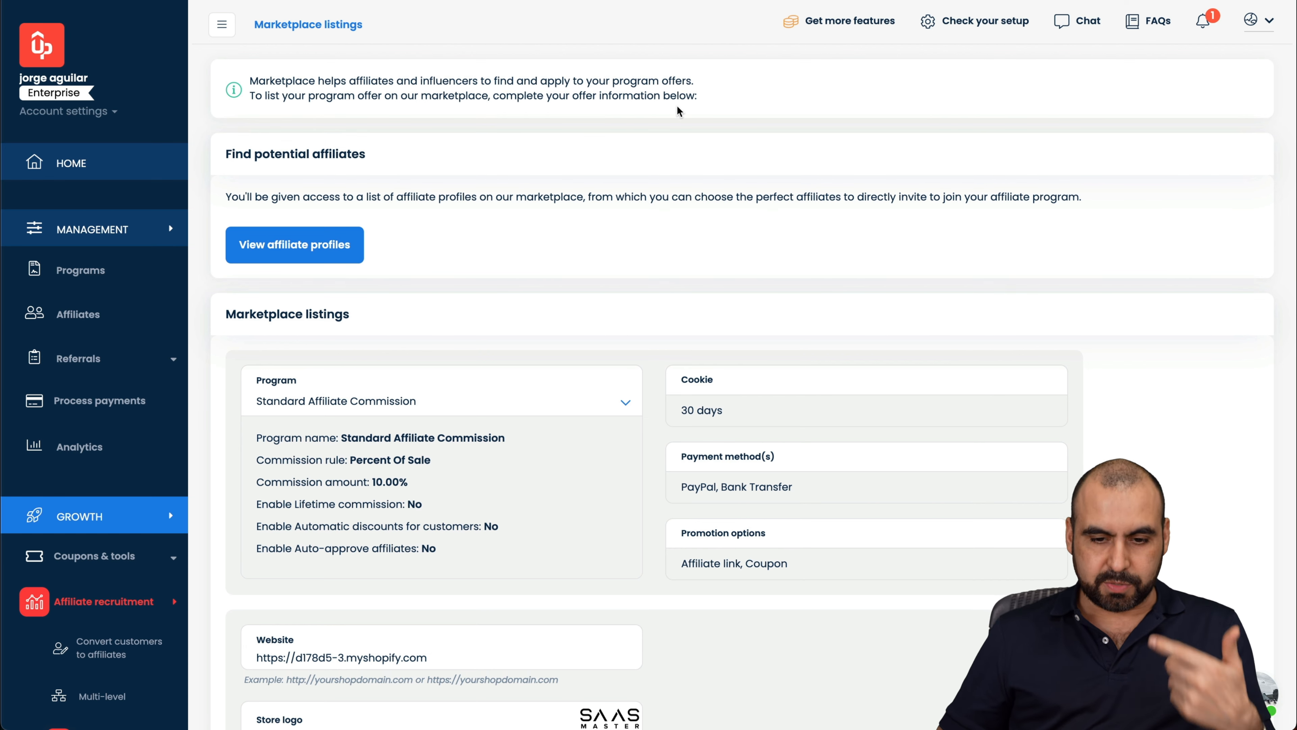
Step: Set the marketplace listing's program to Elite affiliate and review its 30.00% lifetime commission
scroll(680, 111, "down", 5)
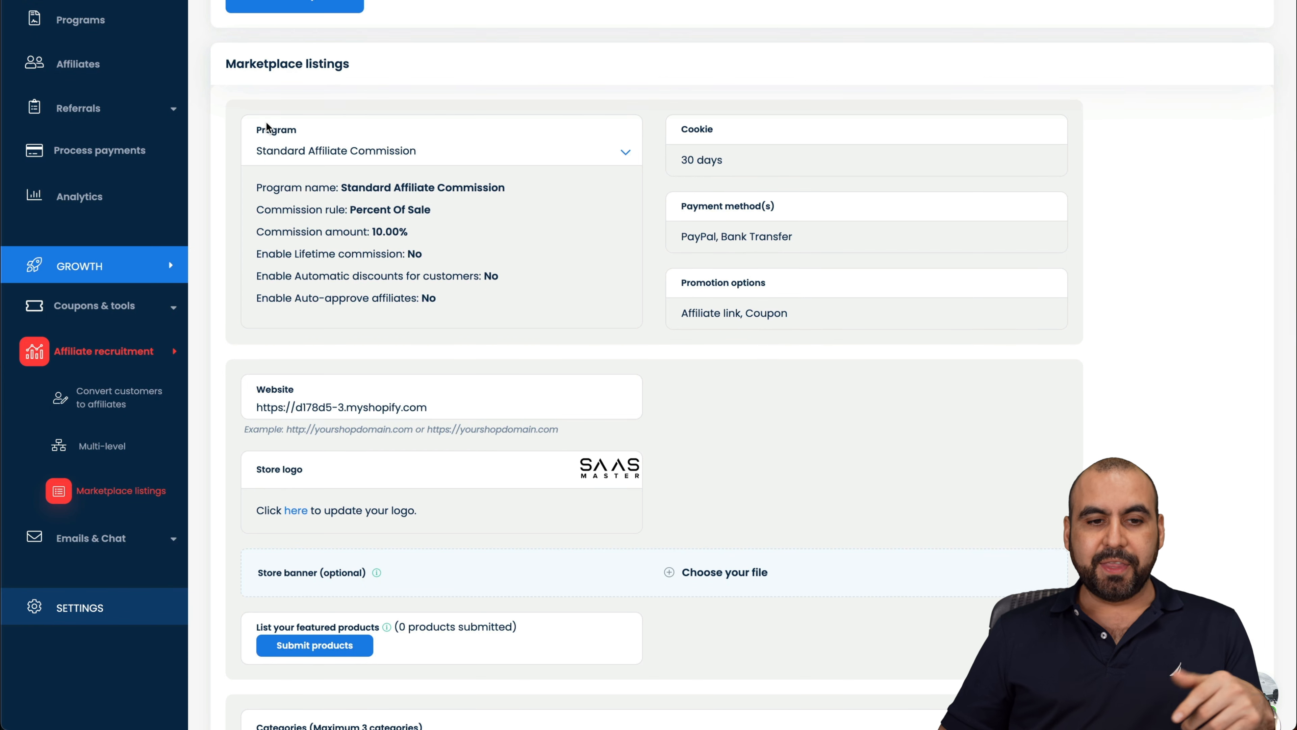
left_click(421, 153)
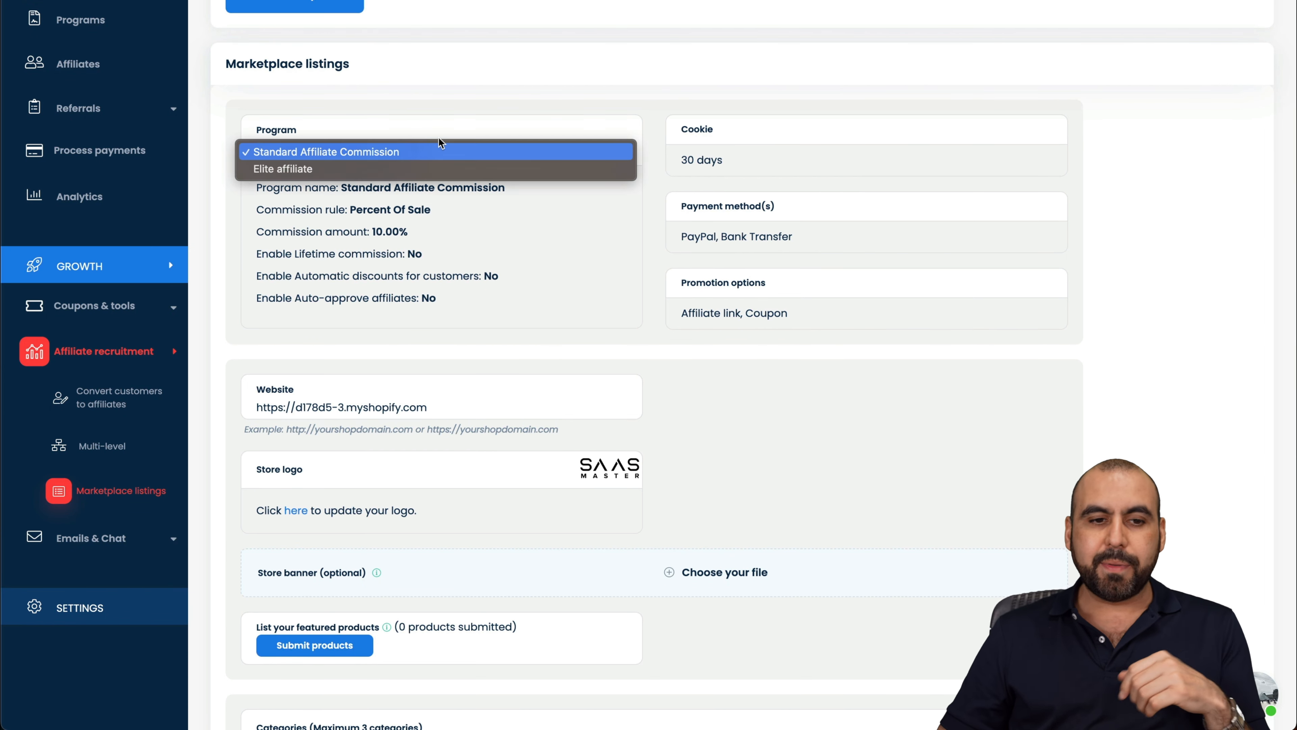
left_click(329, 169)
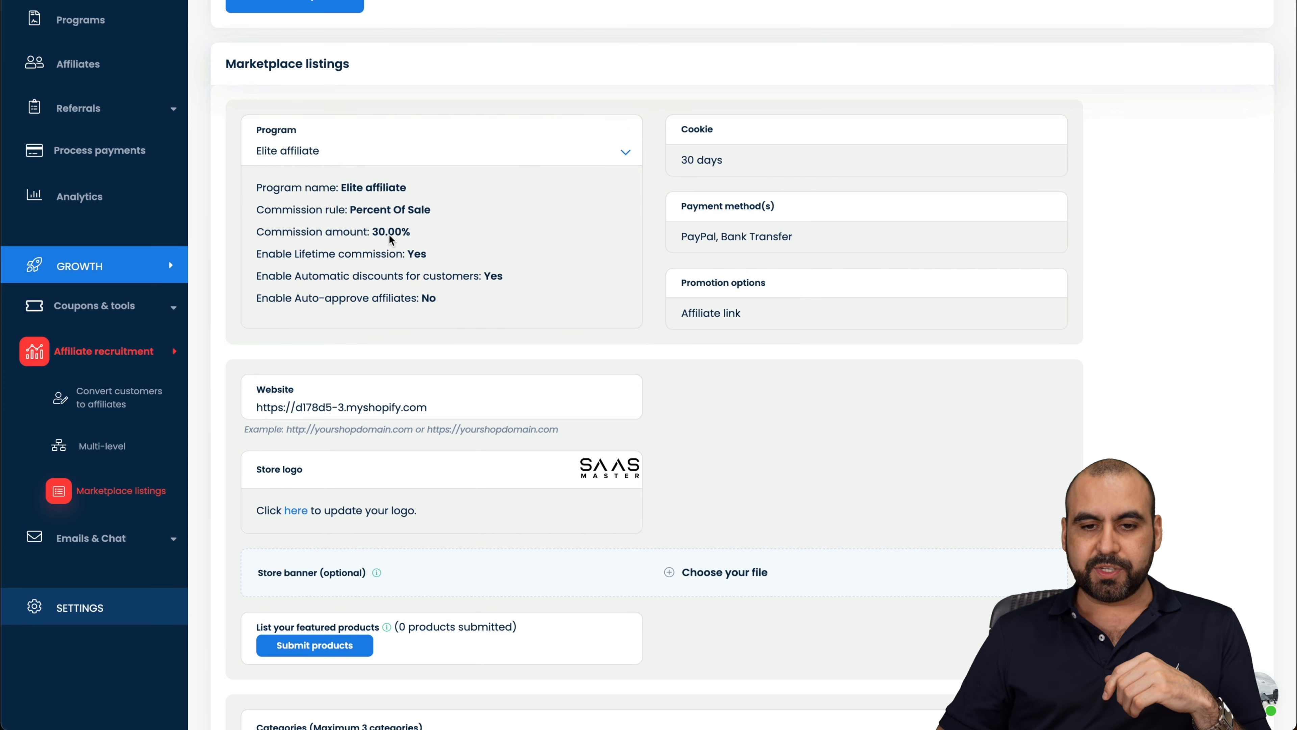
scroll(636, 386, "down", 10)
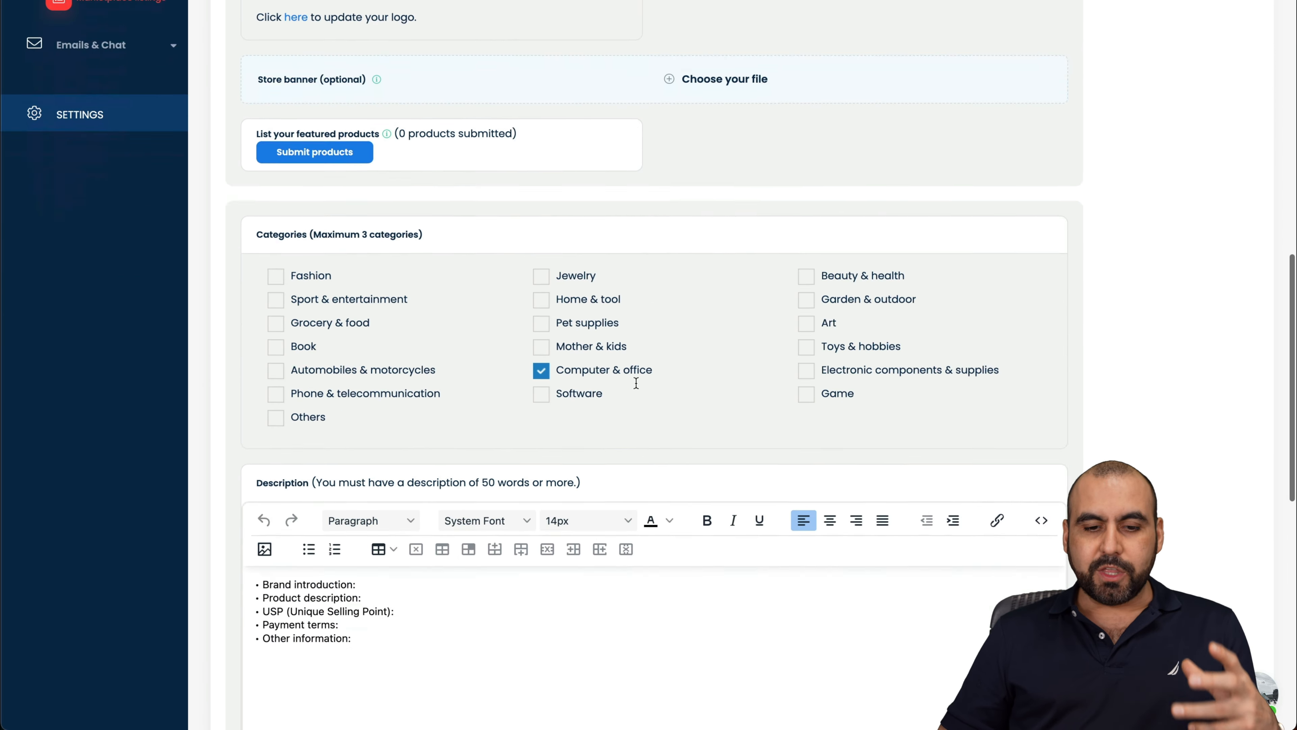
scroll(635, 387, "down", 7)
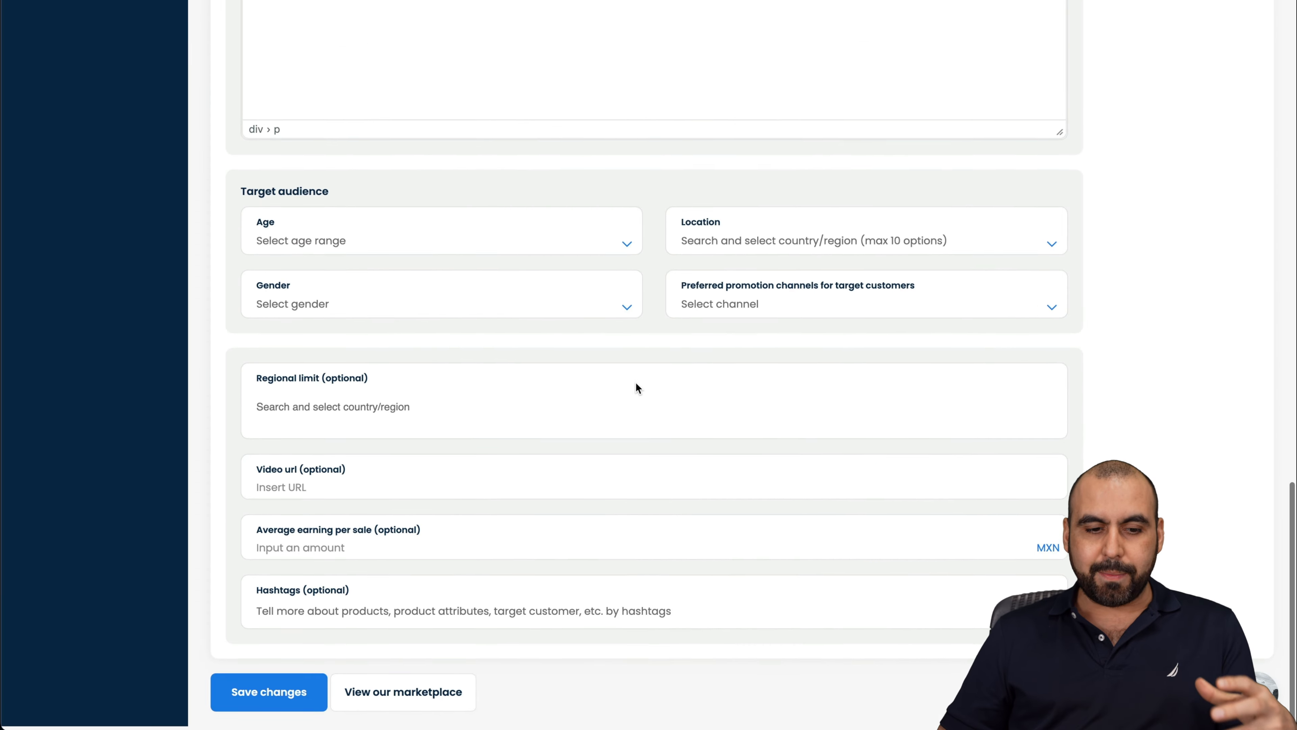
scroll(635, 388, "up", 15)
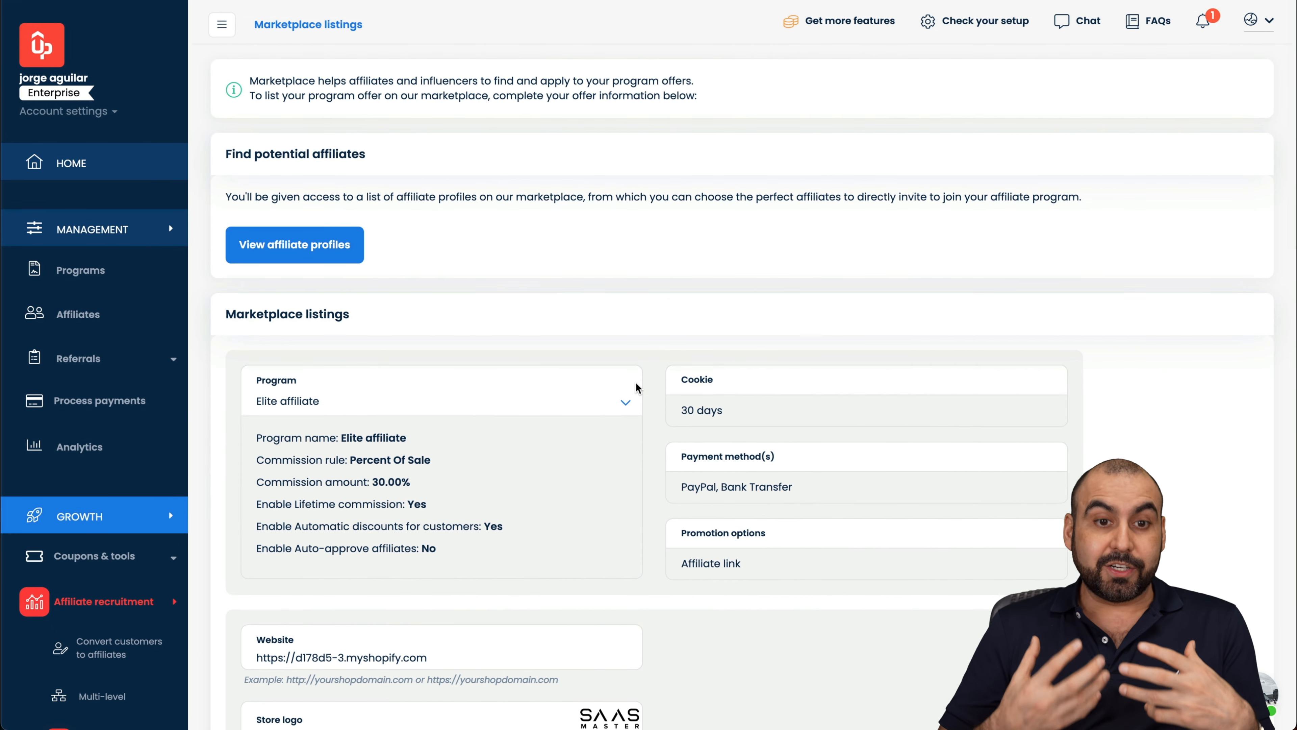
scroll(123, 530, "down", 5)
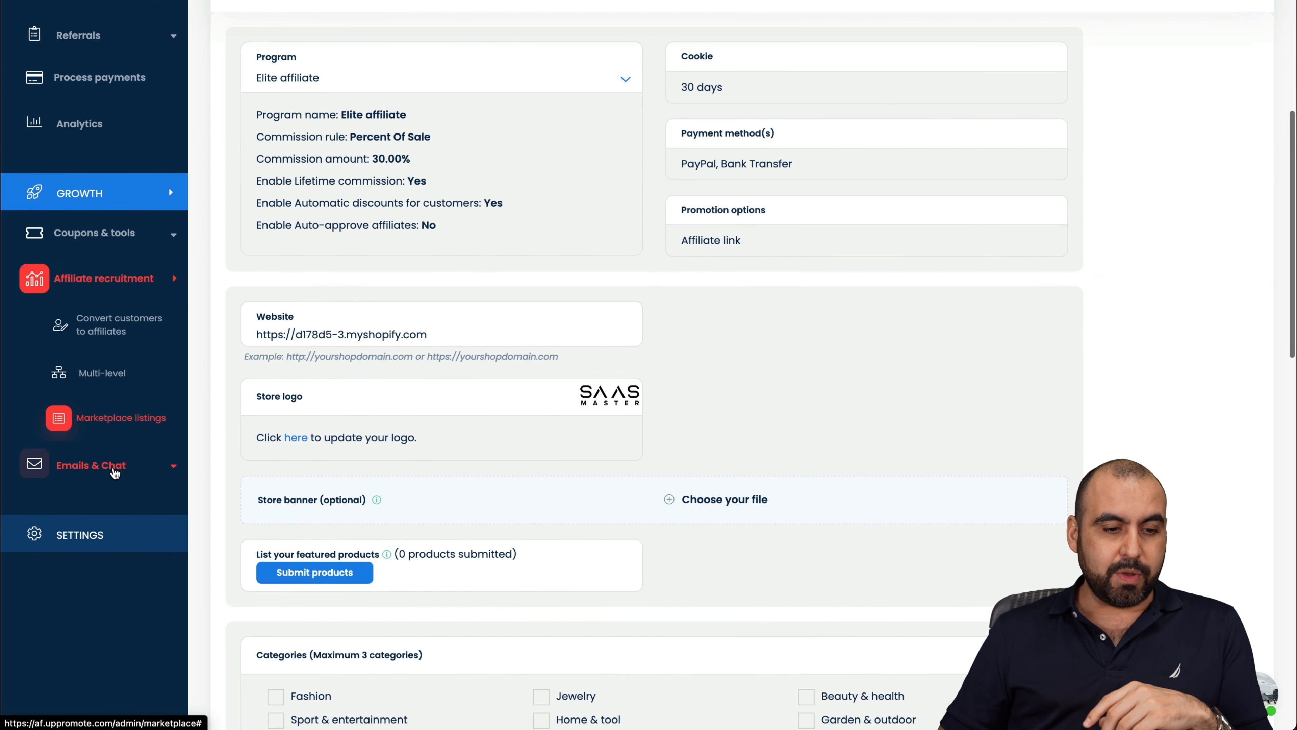
left_click(123, 470)
Step: Browse the email settings page
left_click(81, 511)
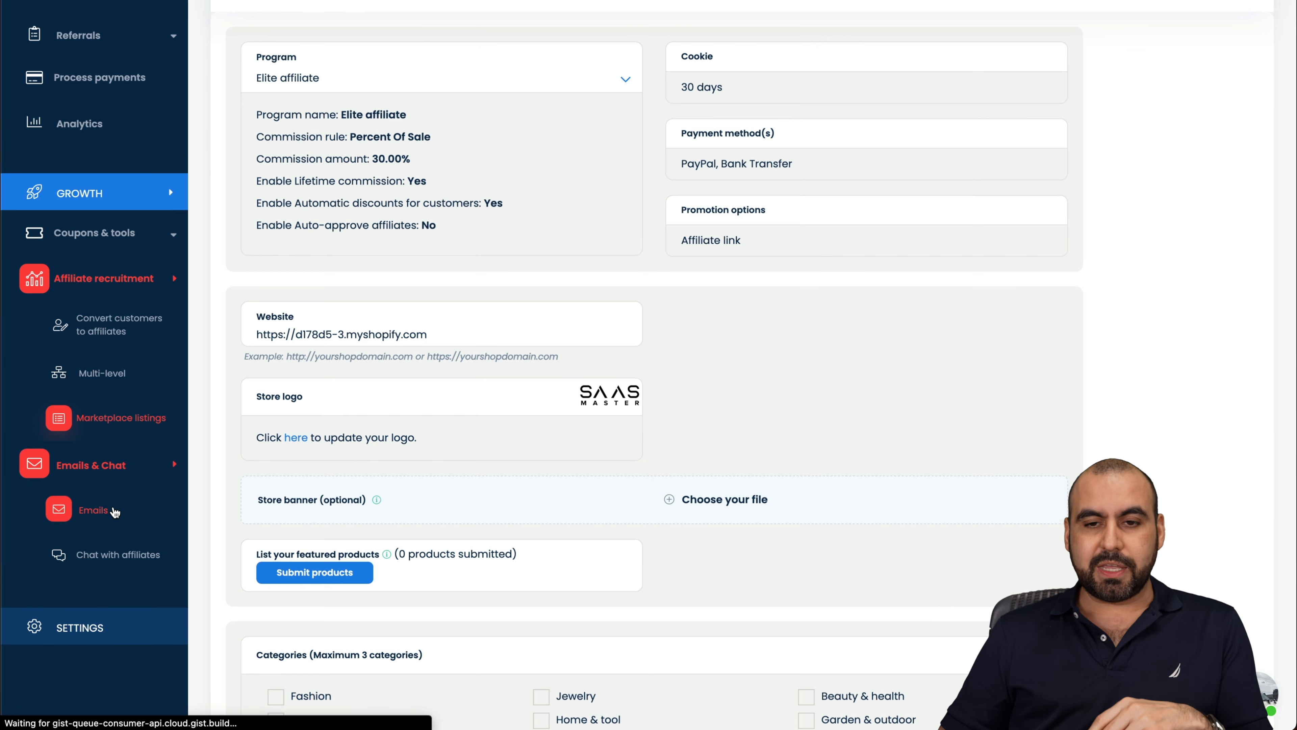
scroll(717, 327, "down", 6)
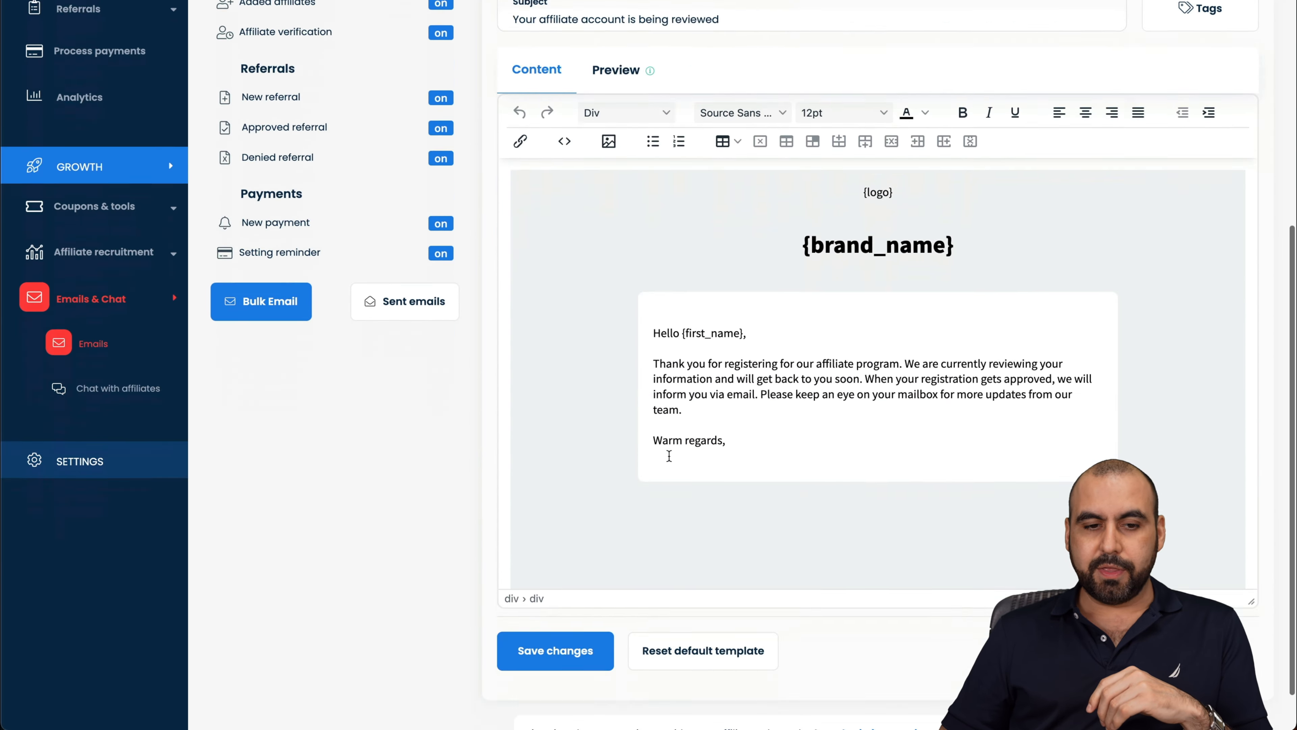
scroll(686, 426, "up", 4)
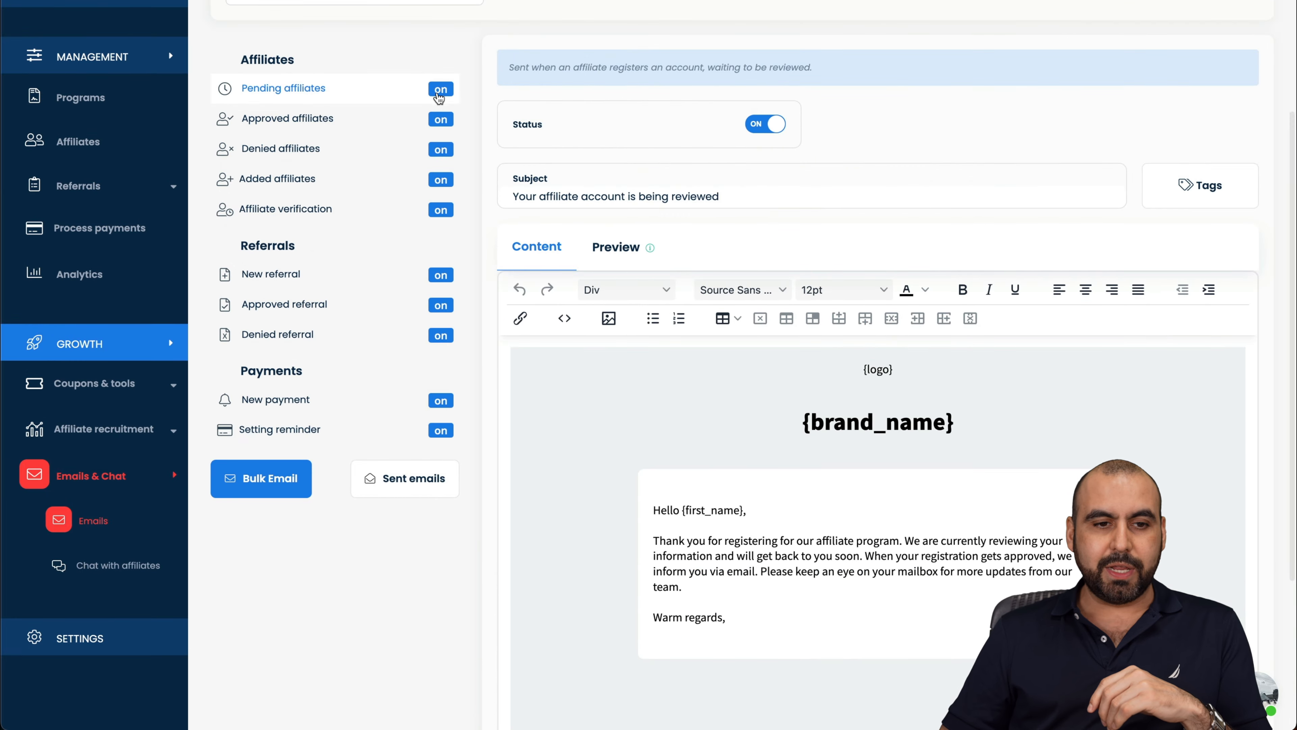
scroll(453, 454, "up", 3)
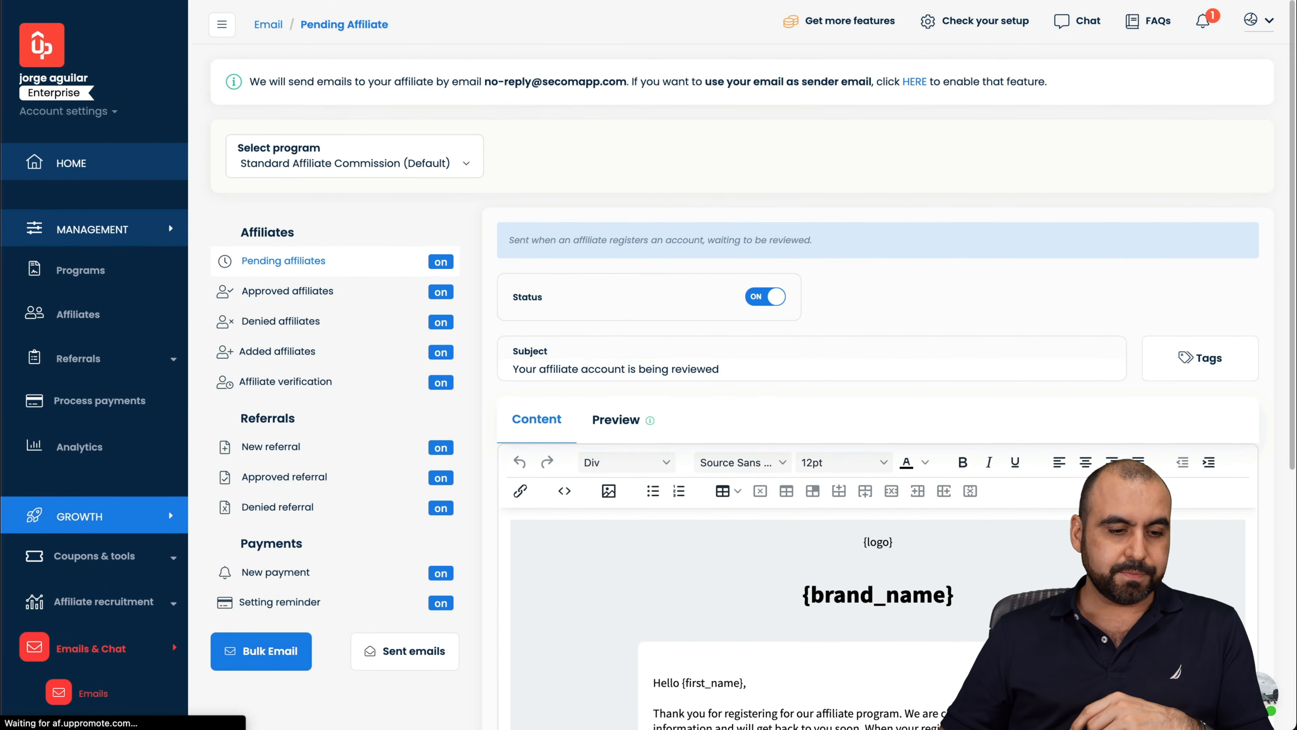
scroll(230, 119, "down", 5)
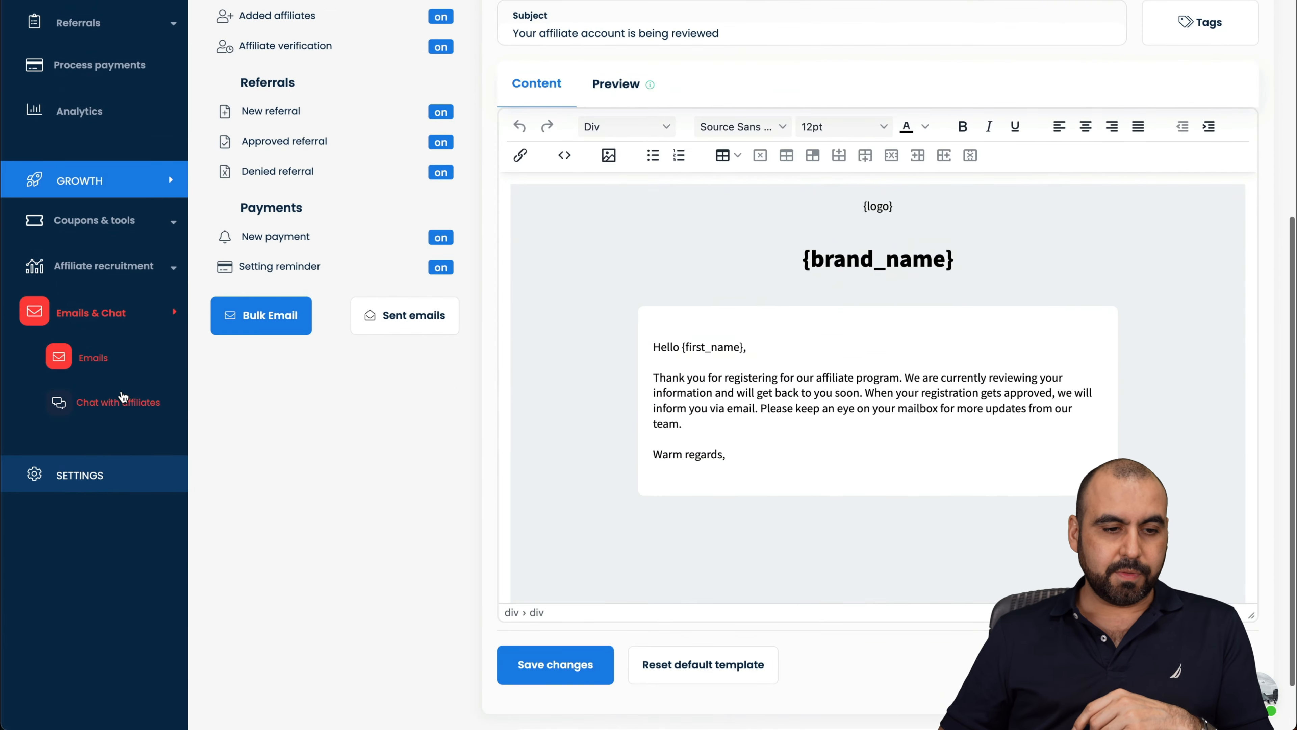
Step: Switch chat with affiliates on and play its instruction video
left_click(120, 397)
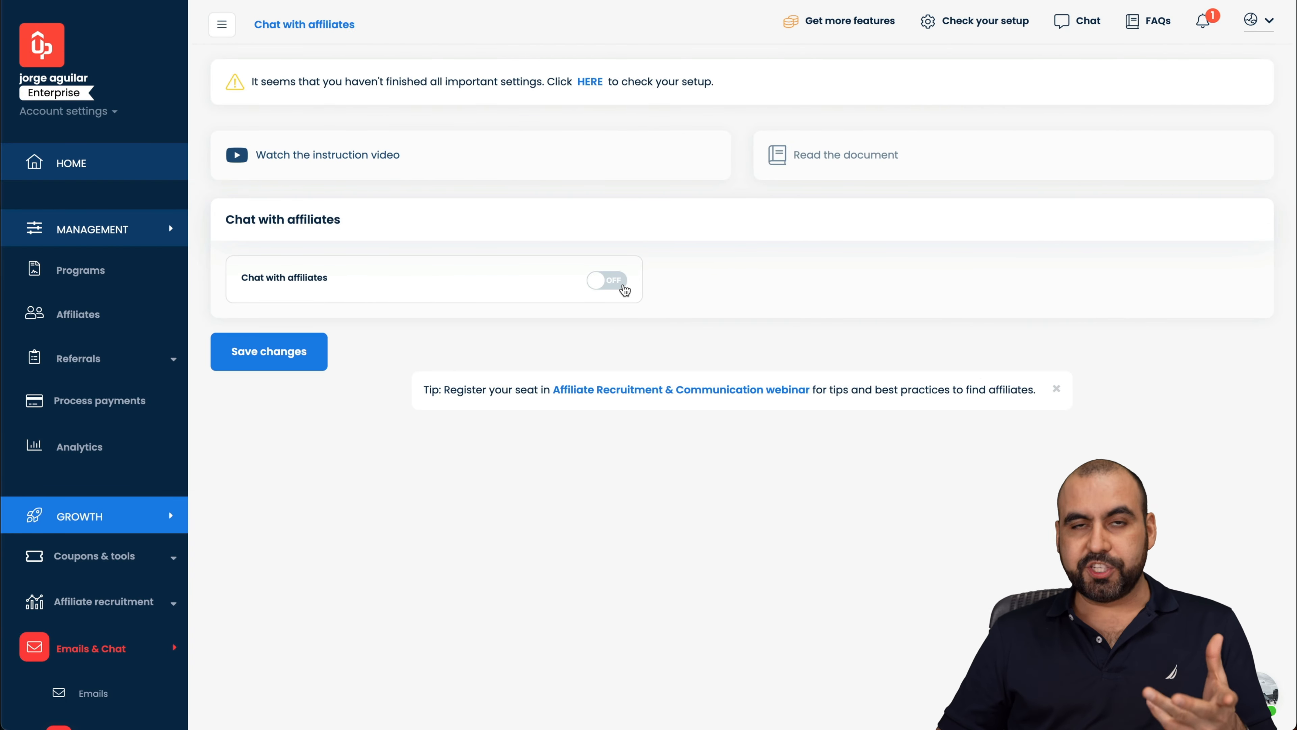
left_click(623, 289)
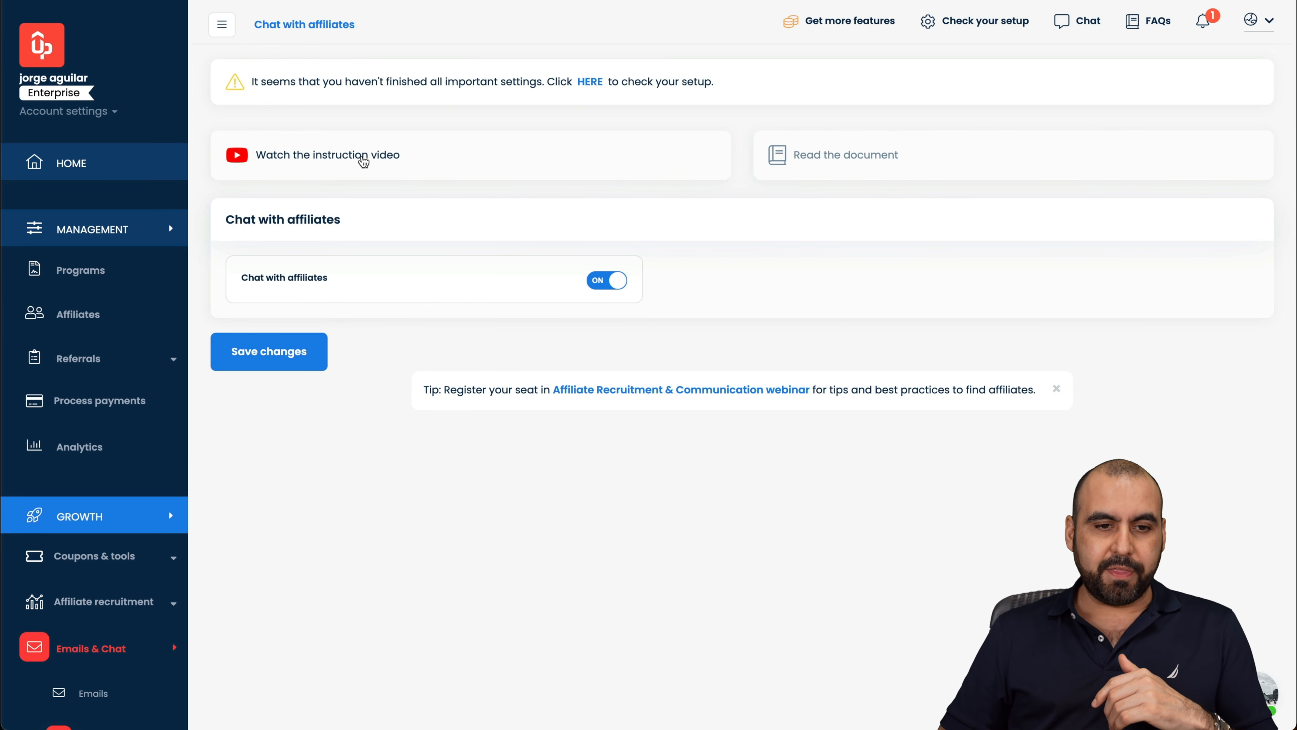
left_click(360, 157)
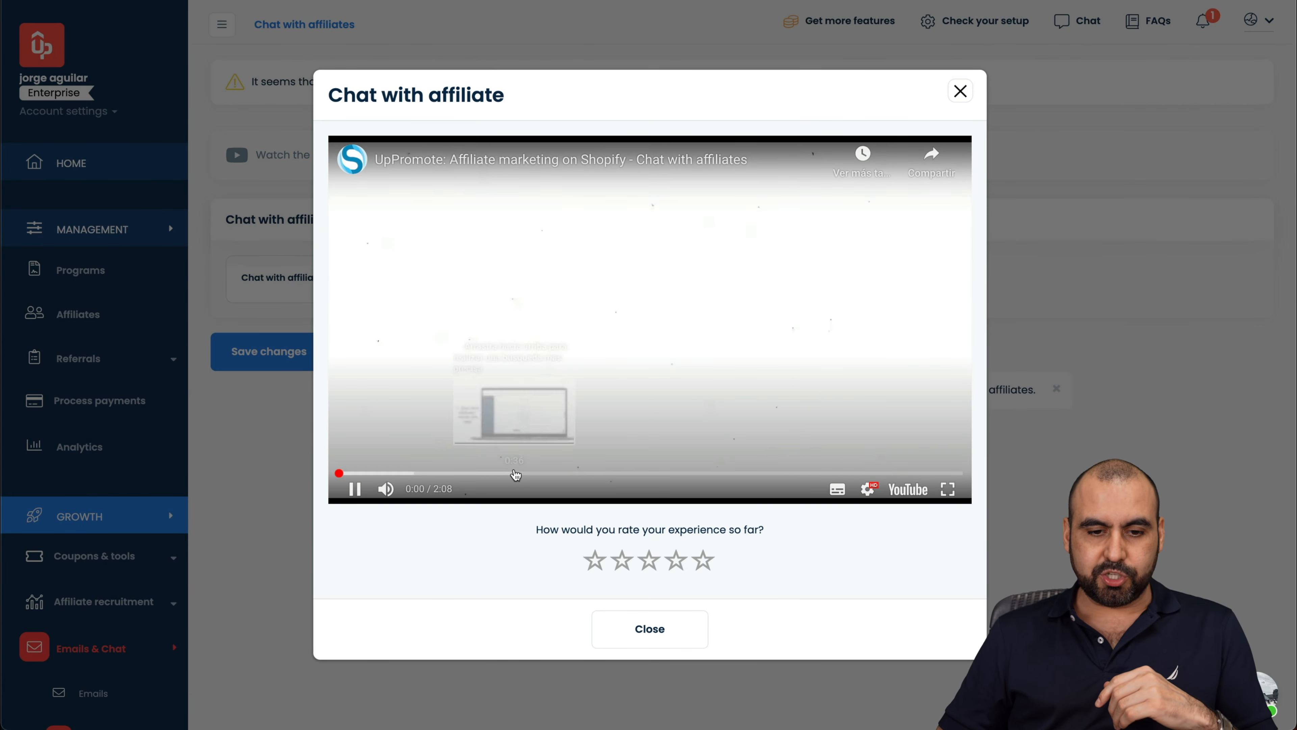
left_click(532, 474)
Step: Skip ahead and pause the instruction video, dismiss Más videos, and close the video window
left_click(582, 473)
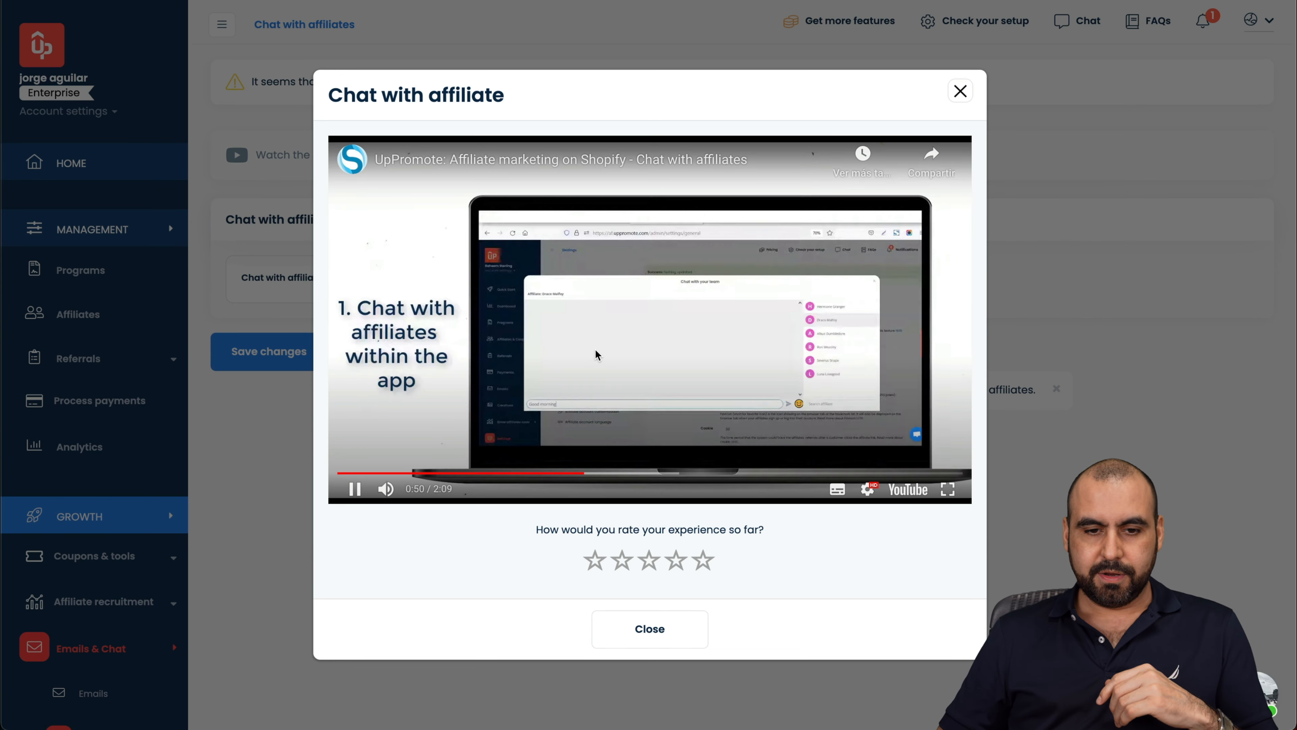
left_click(596, 353)
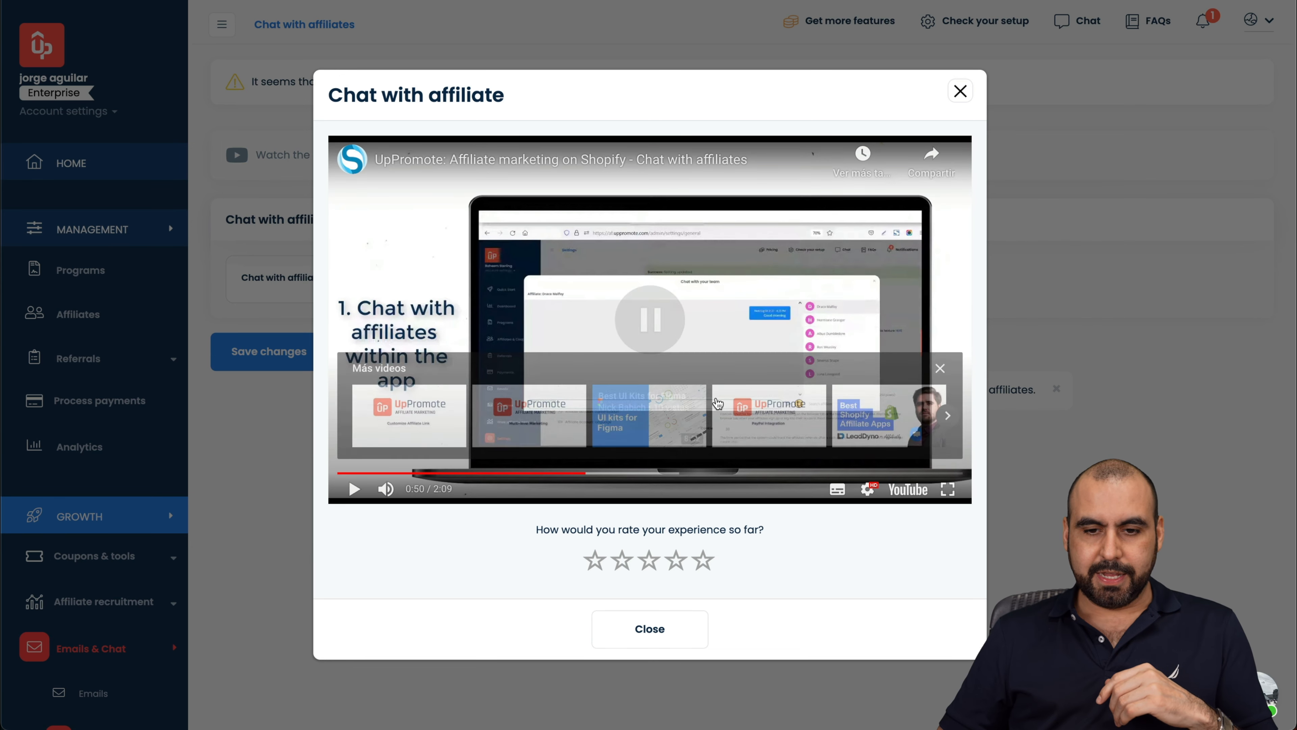
left_click(940, 368)
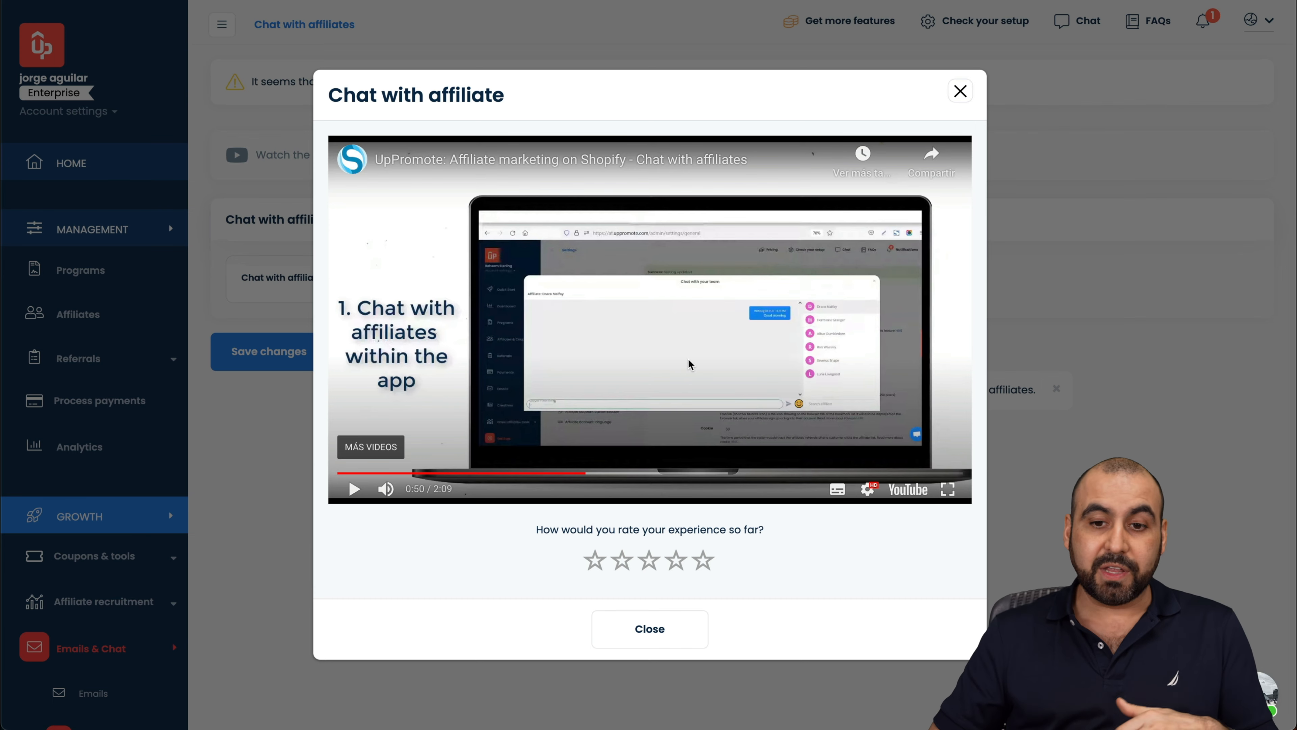
left_click(960, 90)
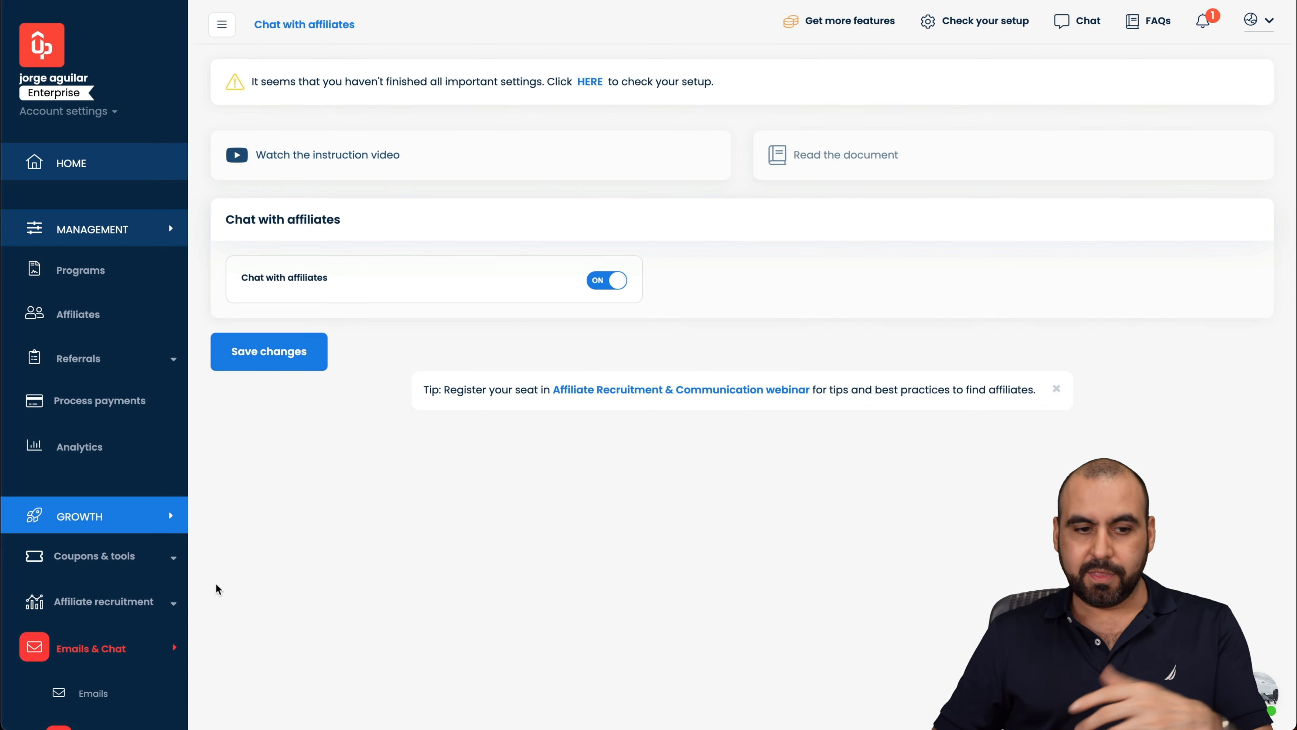
Step: Bring the affiliate dashboard window to the front with Mission Control
scroll(131, 546, "down", 3)
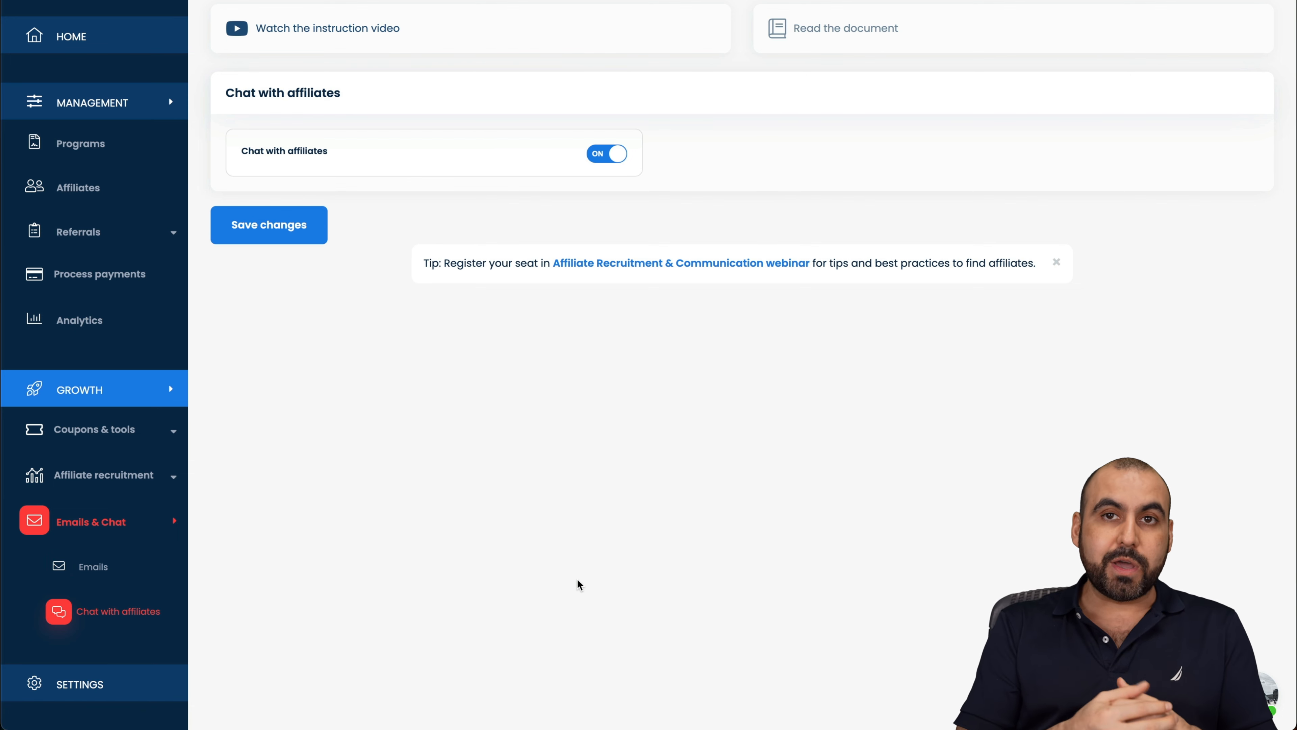
key("ctrl+Up")
left_click(375, 238)
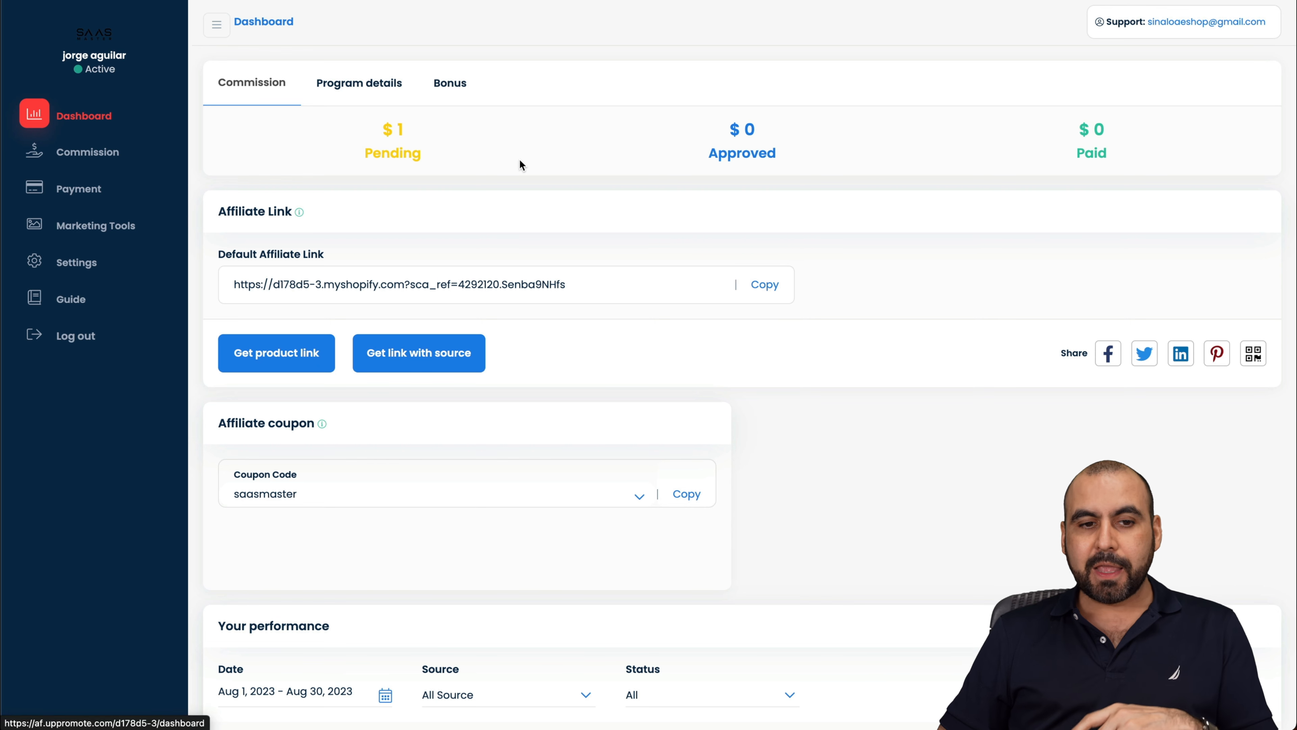
Step: Review the affiliate's Program details for Standard Affiliate Commission
left_click(384, 92)
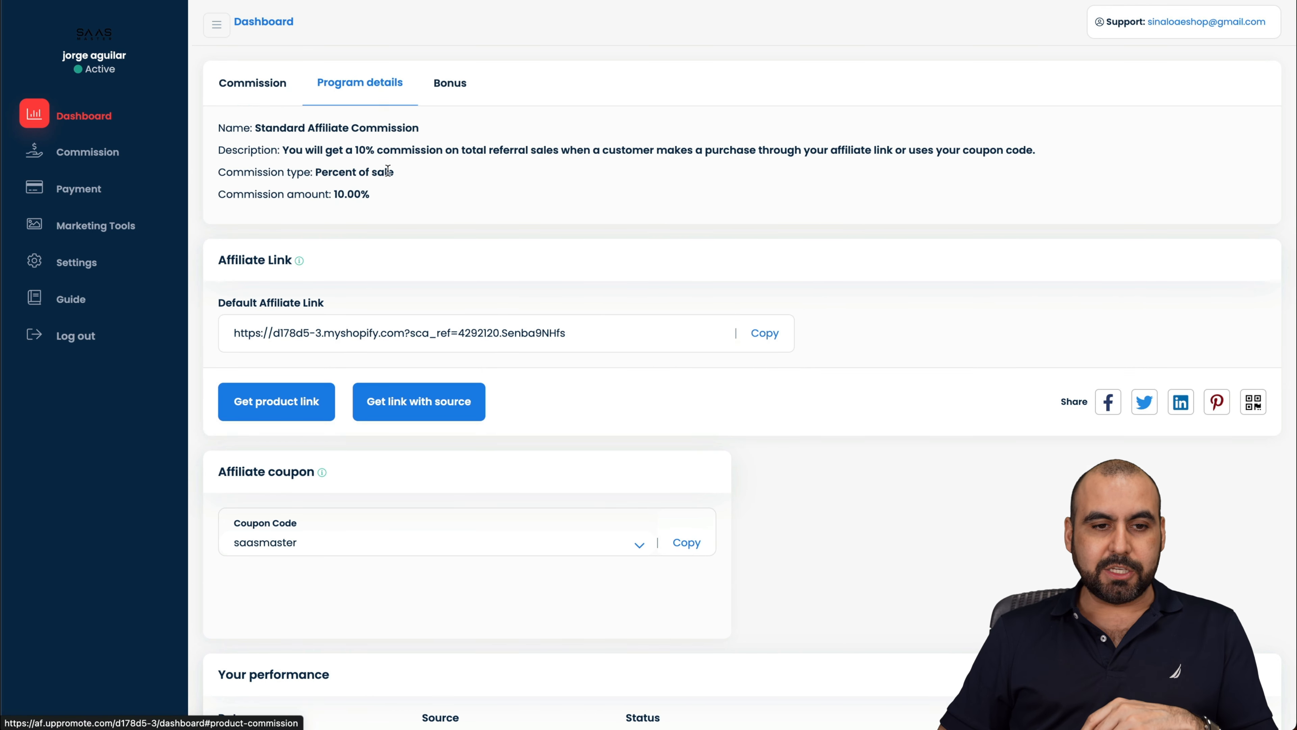
left_click_drag(254, 128, 548, 135)
left_click(551, 136)
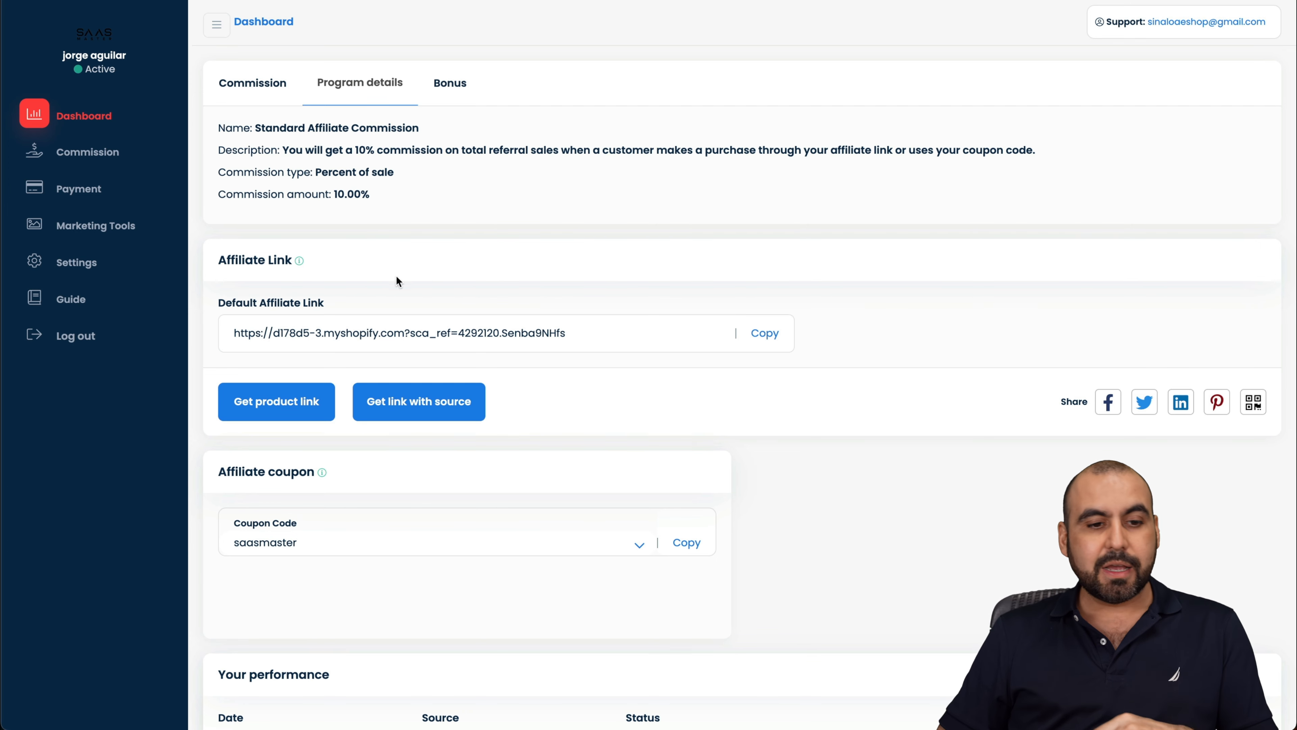
scroll(577, 486, "down", 5)
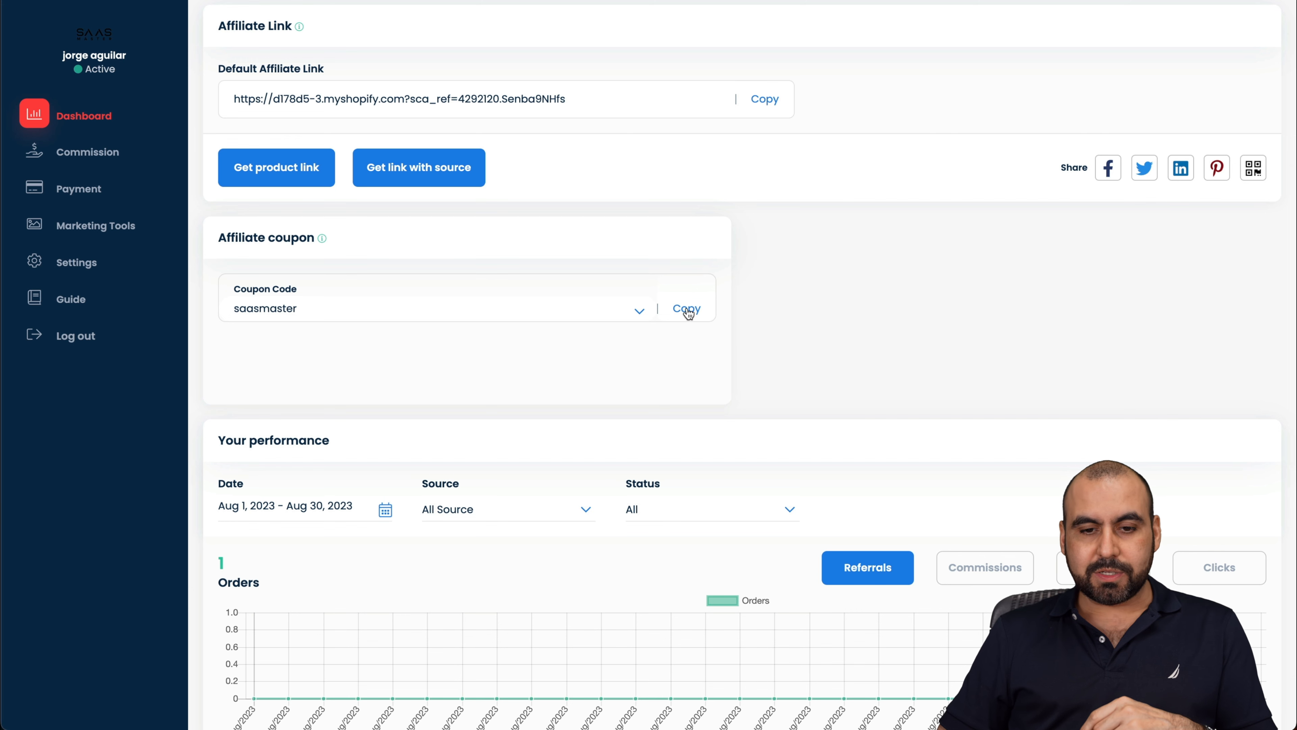
Step: Check the affiliate's coupon code list, keeping saasmaster selected
left_click(643, 309)
left_click(594, 373)
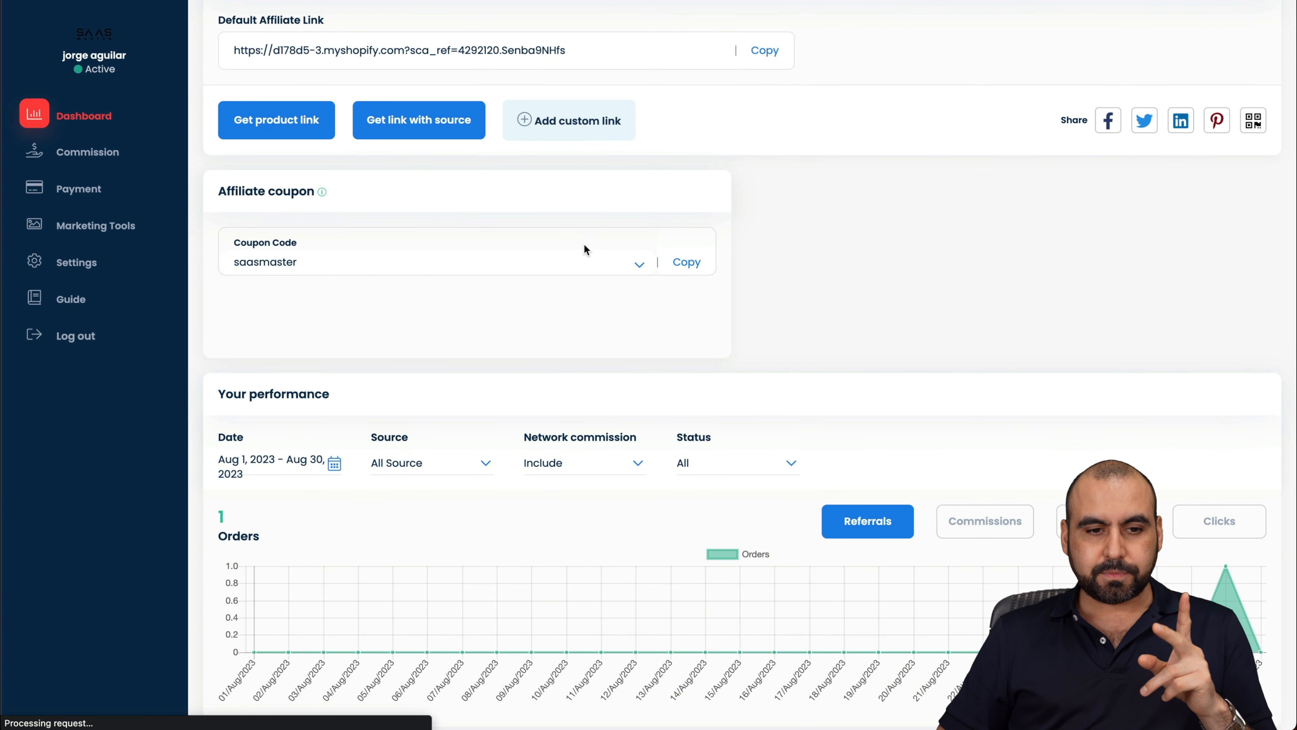
left_click(584, 263)
left_click(626, 343)
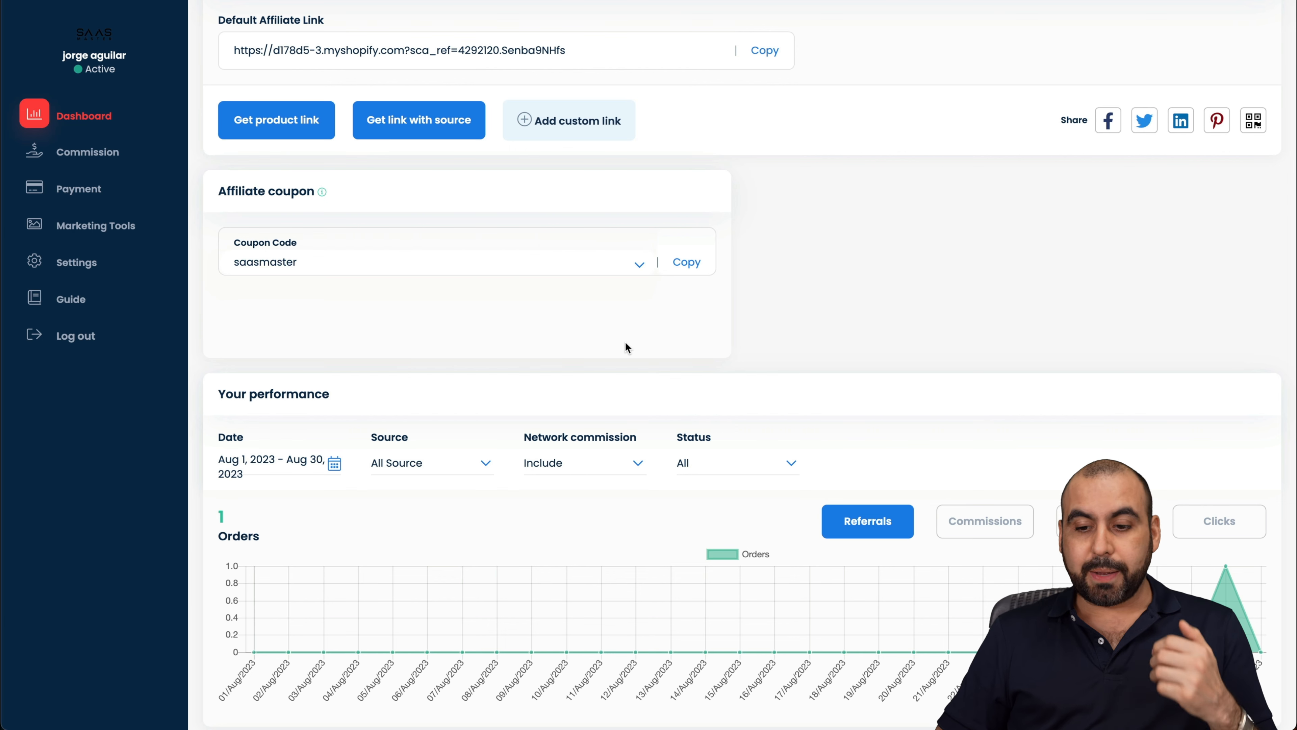
scroll(579, 601, "down", 7)
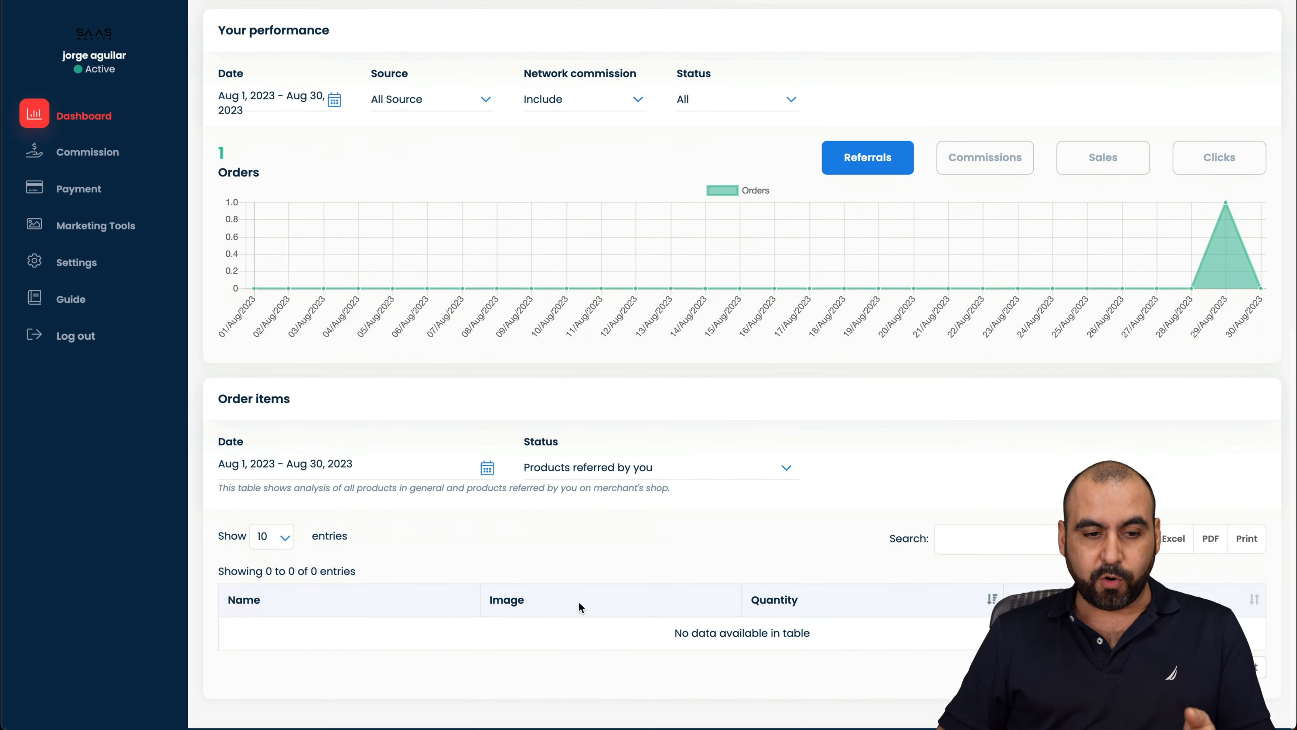
scroll(579, 601, "up", 10)
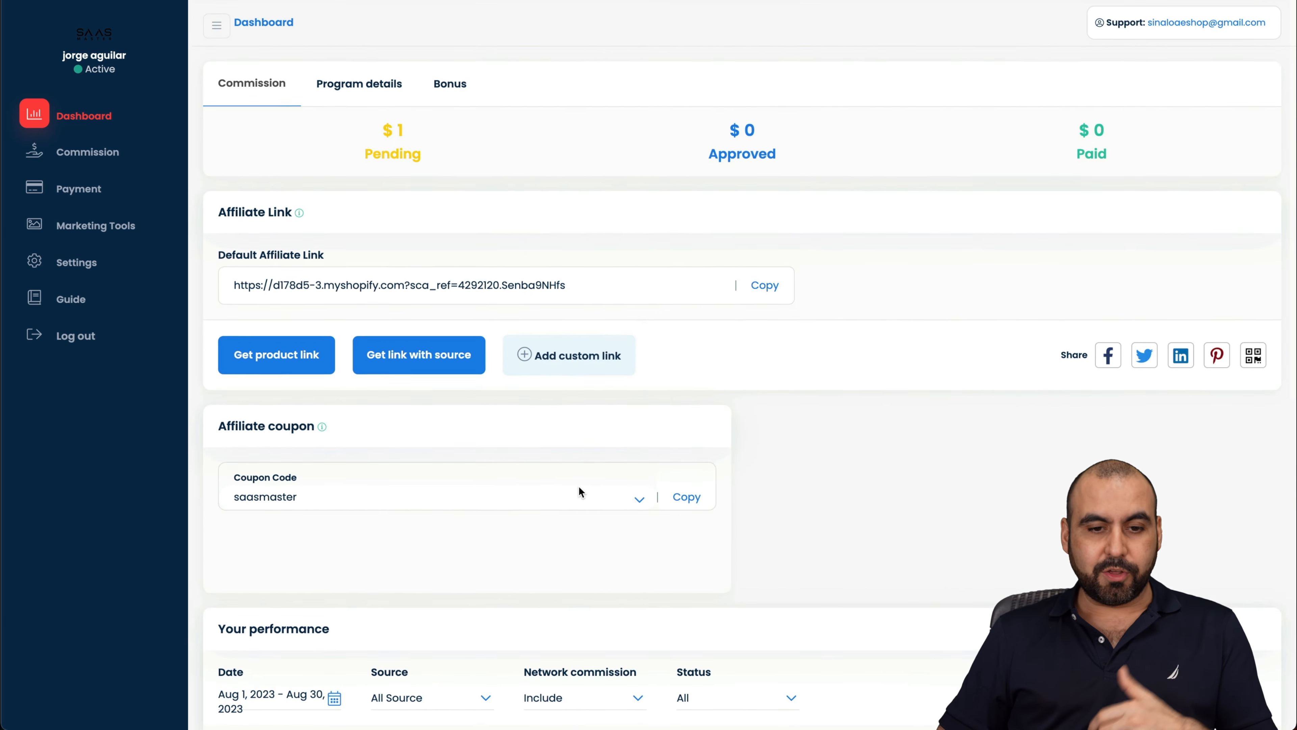
Step: Revisit Program details, review the Bonus targets, then go to the Commission list
left_click(376, 81)
left_click(462, 84)
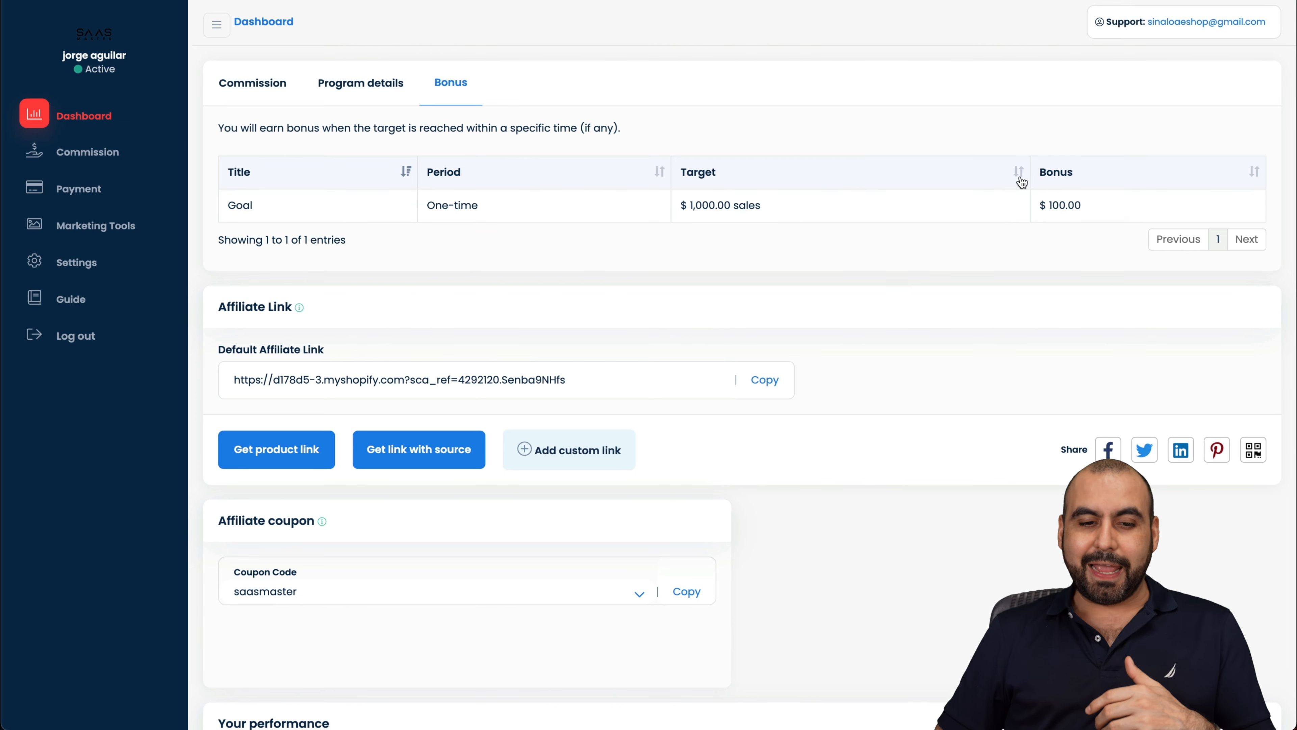
scroll(644, 431, "down", 4)
scroll(645, 431, "down", 5)
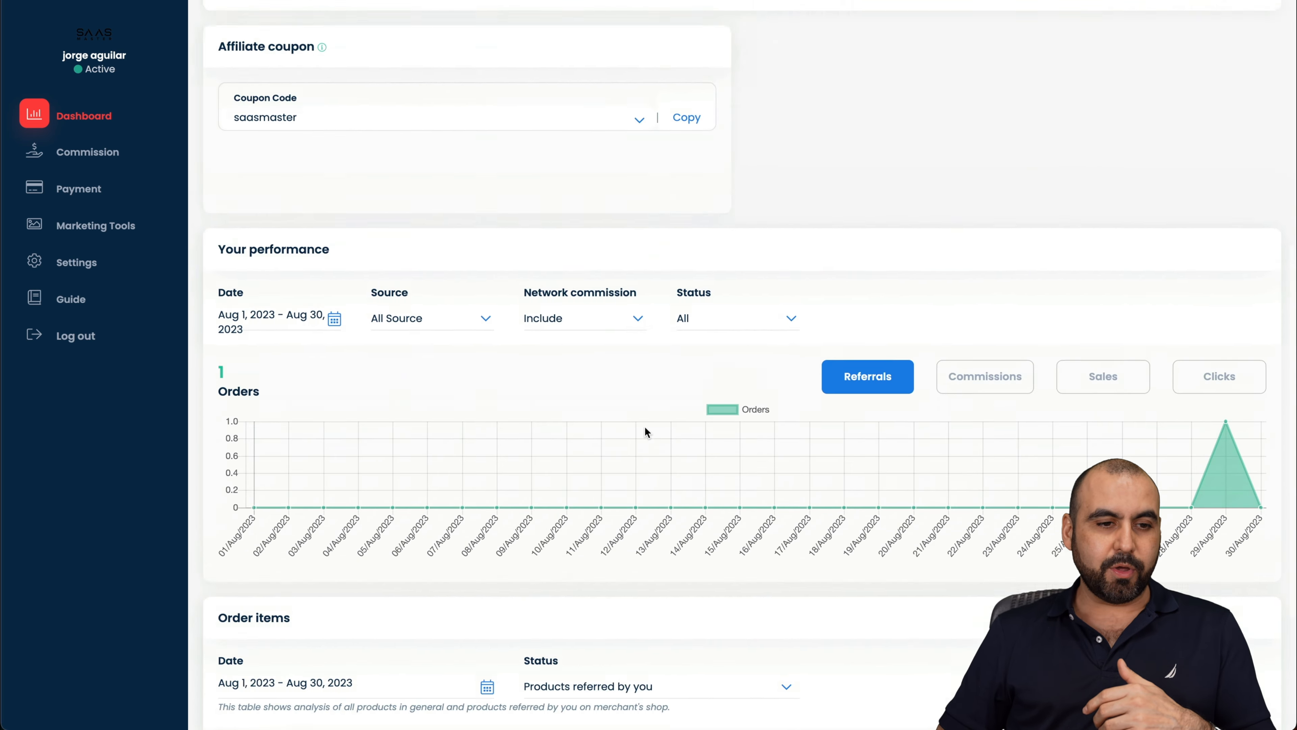
scroll(645, 429, "up", 10)
left_click(94, 157)
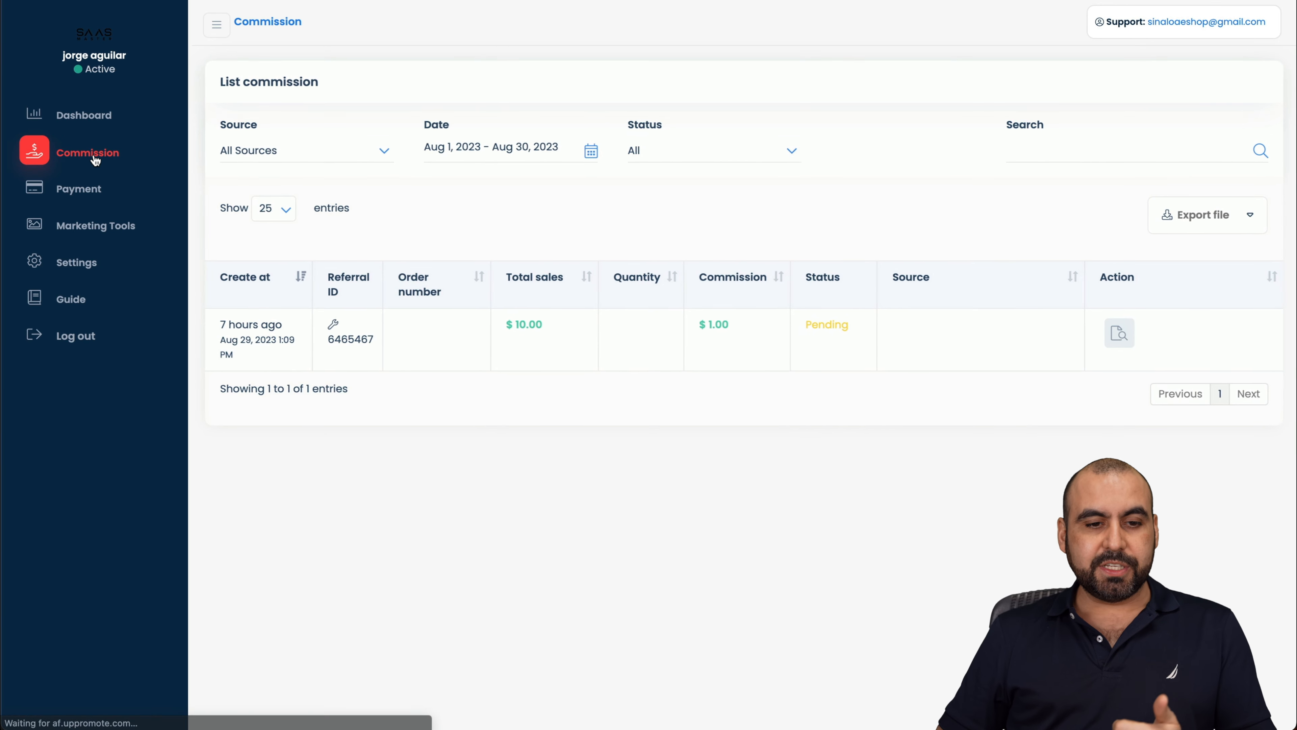
Step: View the affiliate portal's Payment history, Marketing Tools and Profile settings pages
left_click(92, 201)
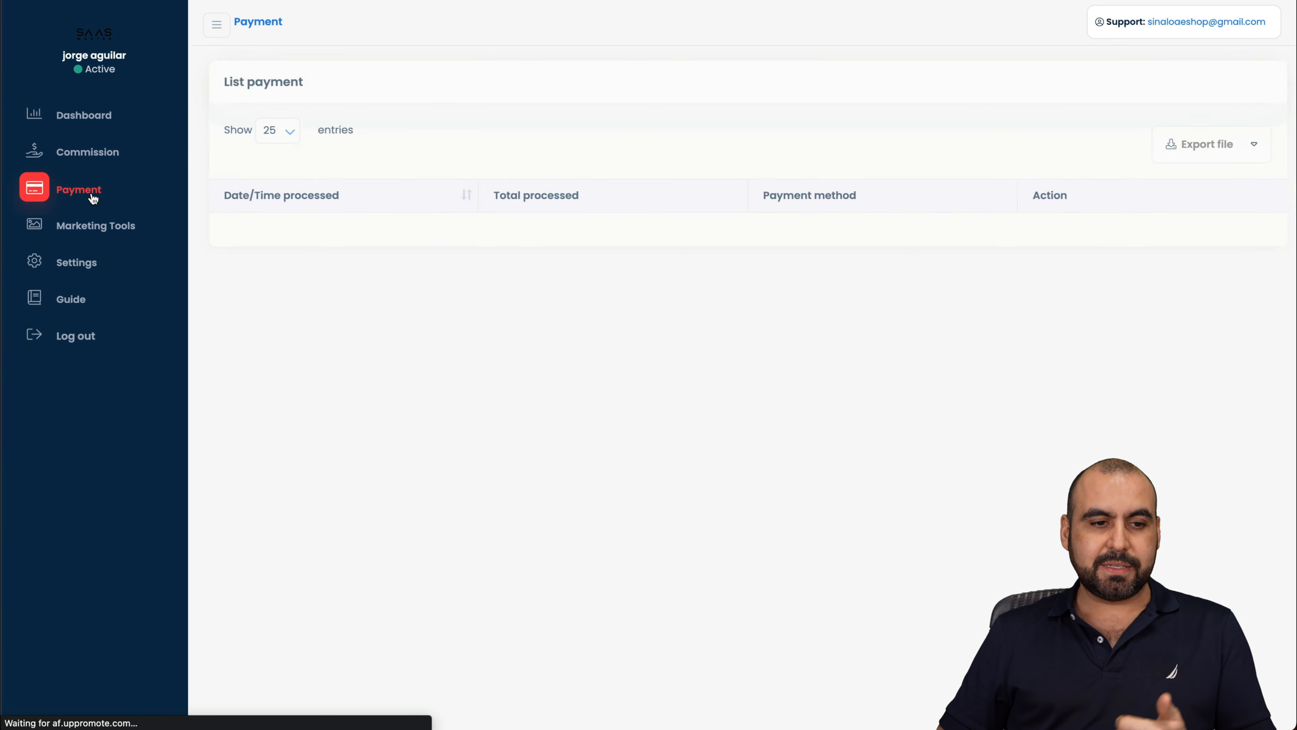
left_click(103, 231)
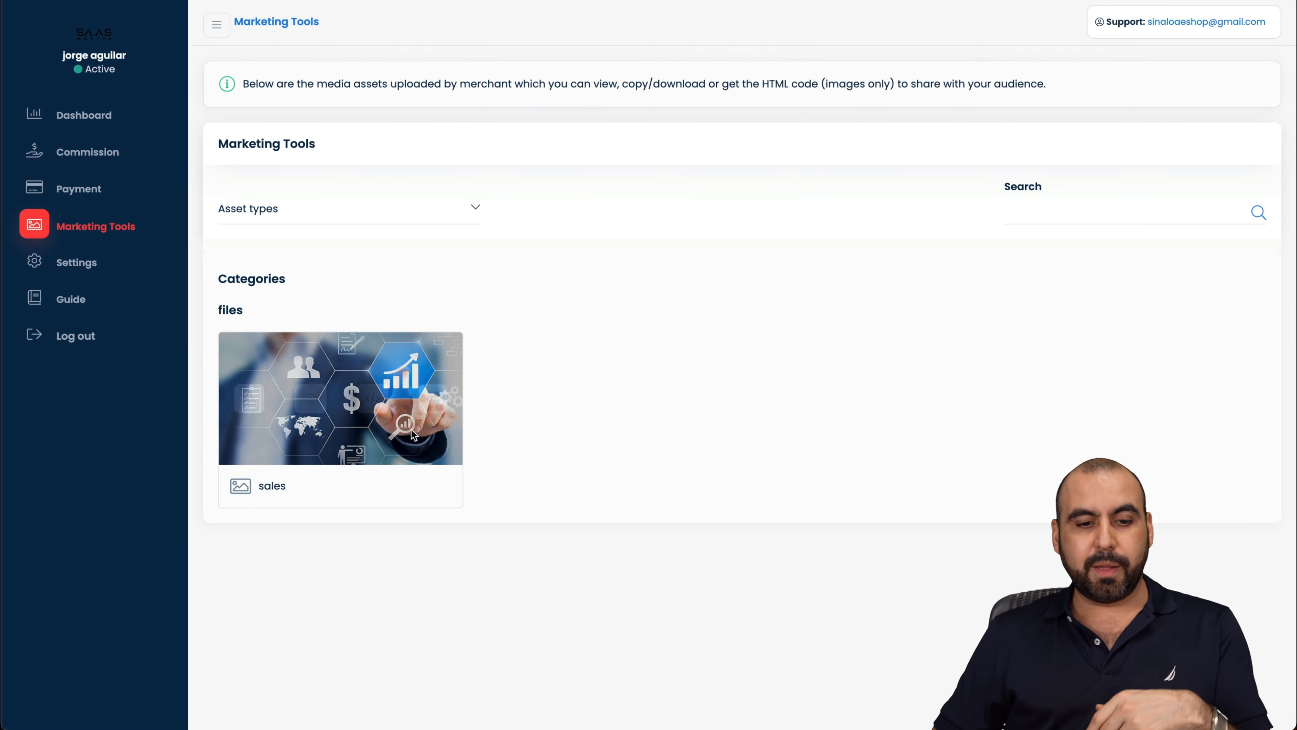
left_click(78, 264)
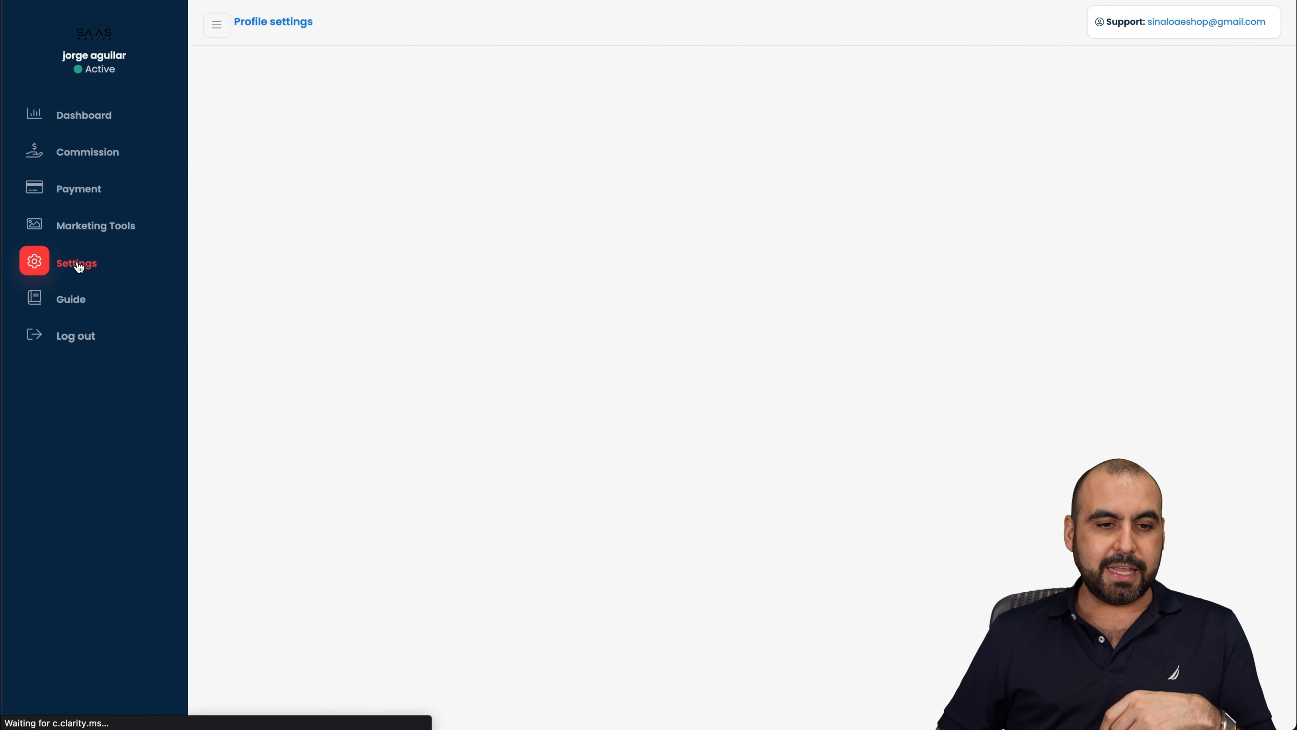
scroll(408, 389, "down", 10)
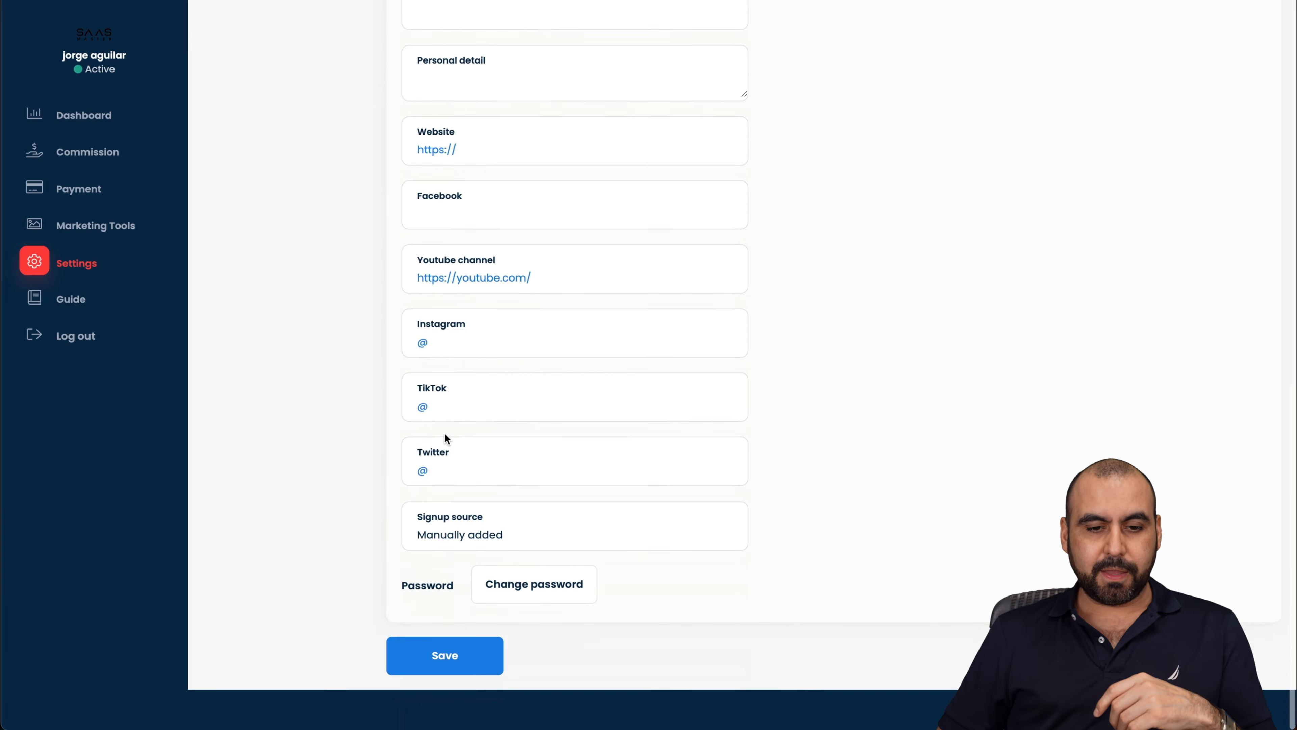
scroll(434, 436, "up", 10)
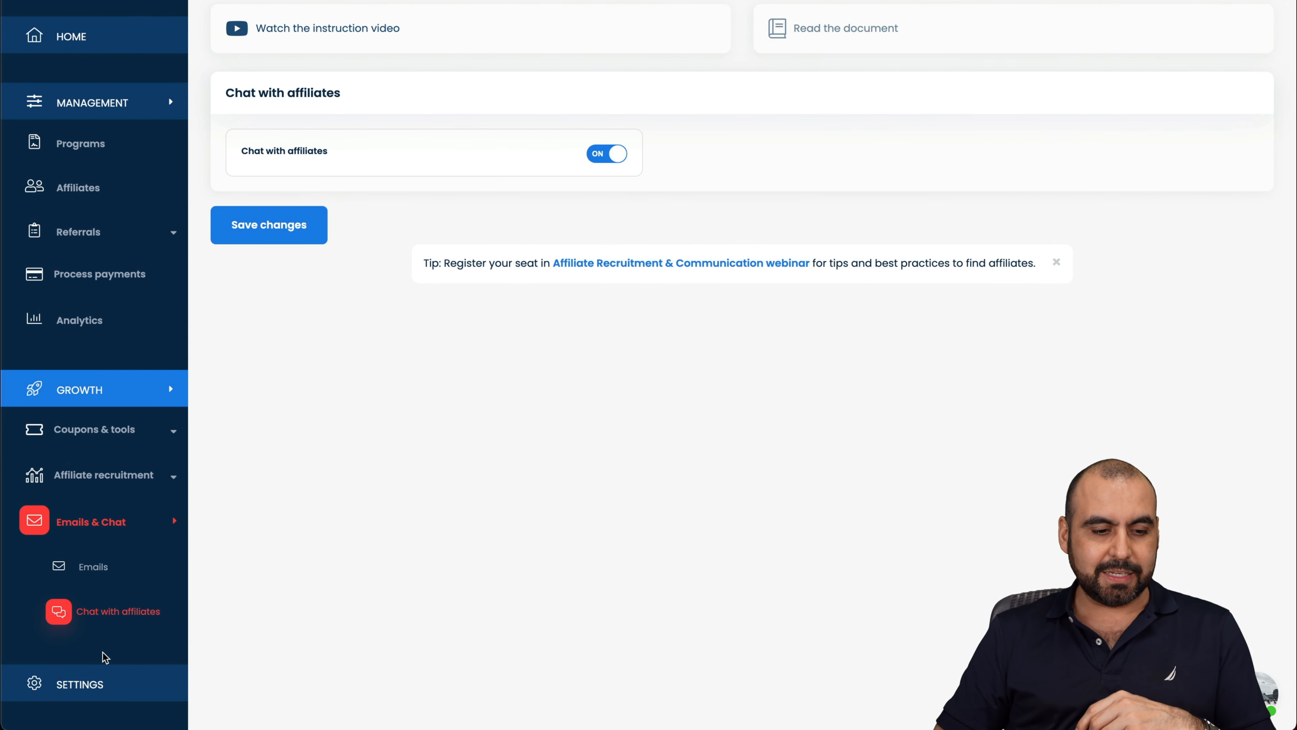
Step: Review Brand settings, checking the Set cookie for each program list without changing it
left_click(88, 683)
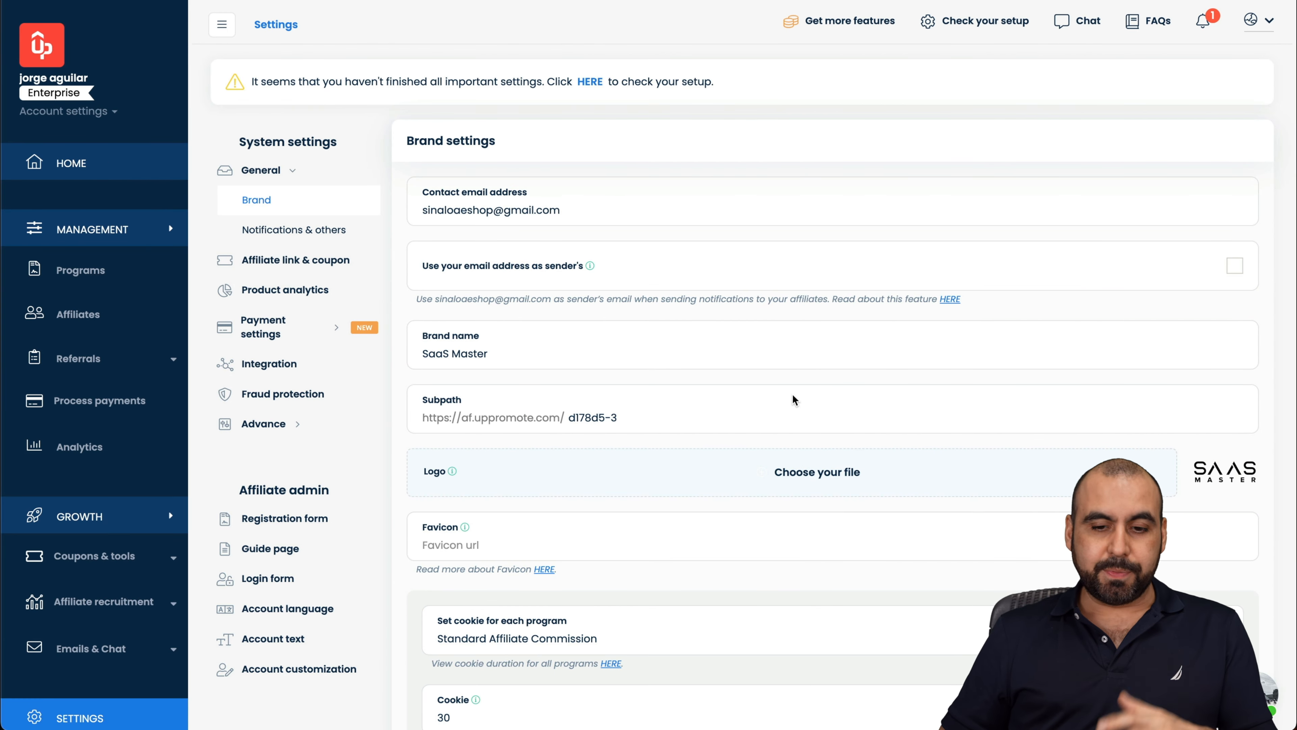
scroll(793, 400, "down", 3)
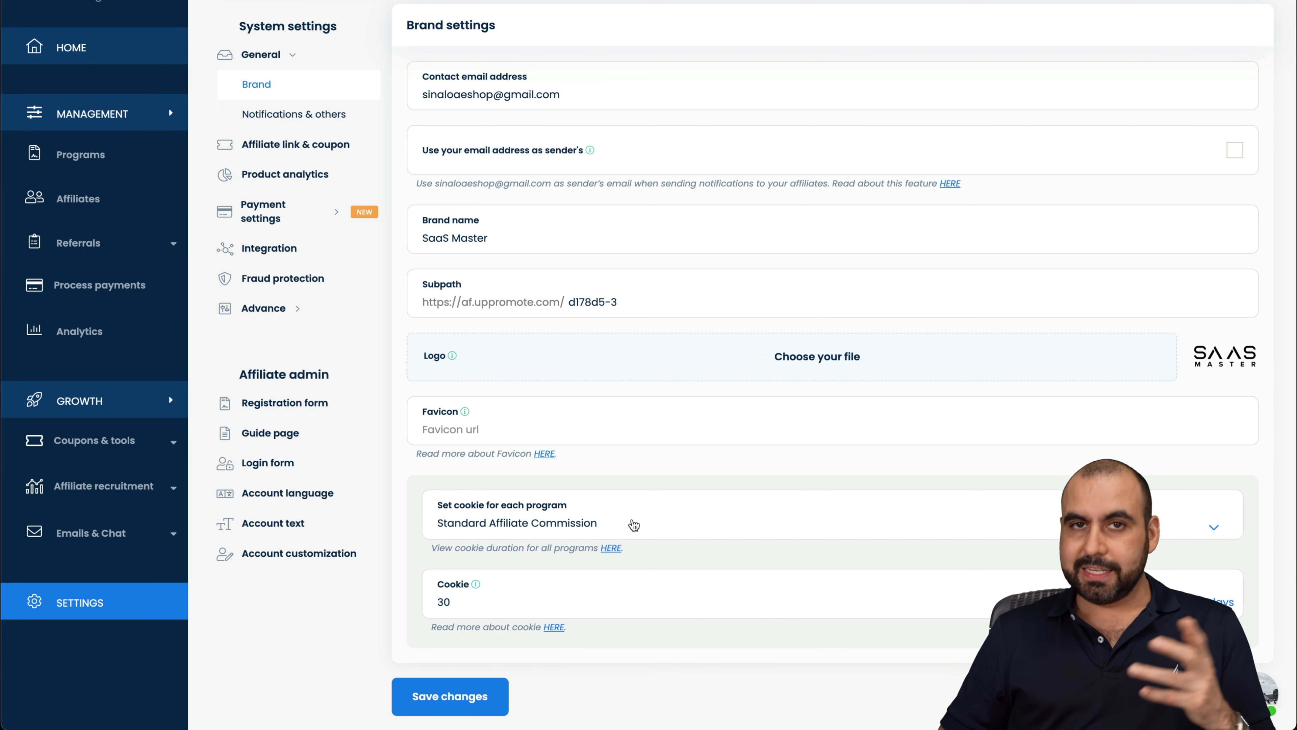
left_click(633, 525)
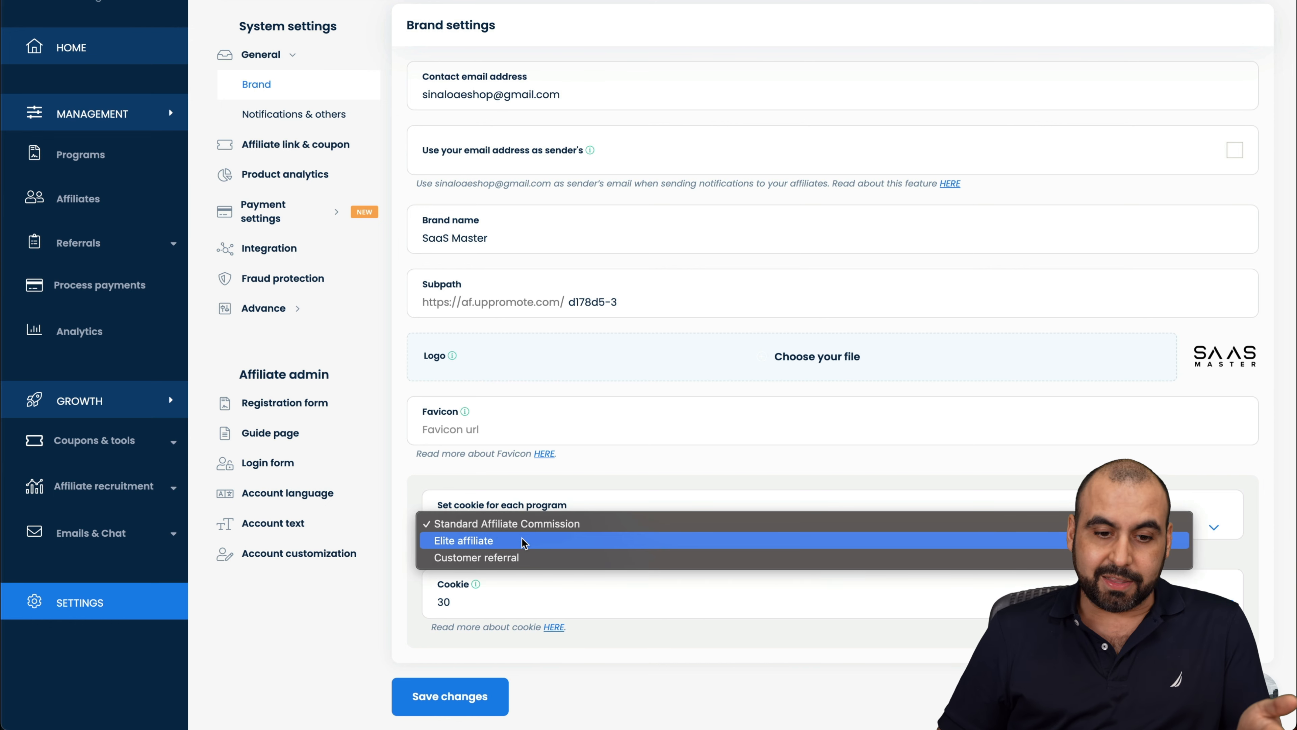
left_click(393, 606)
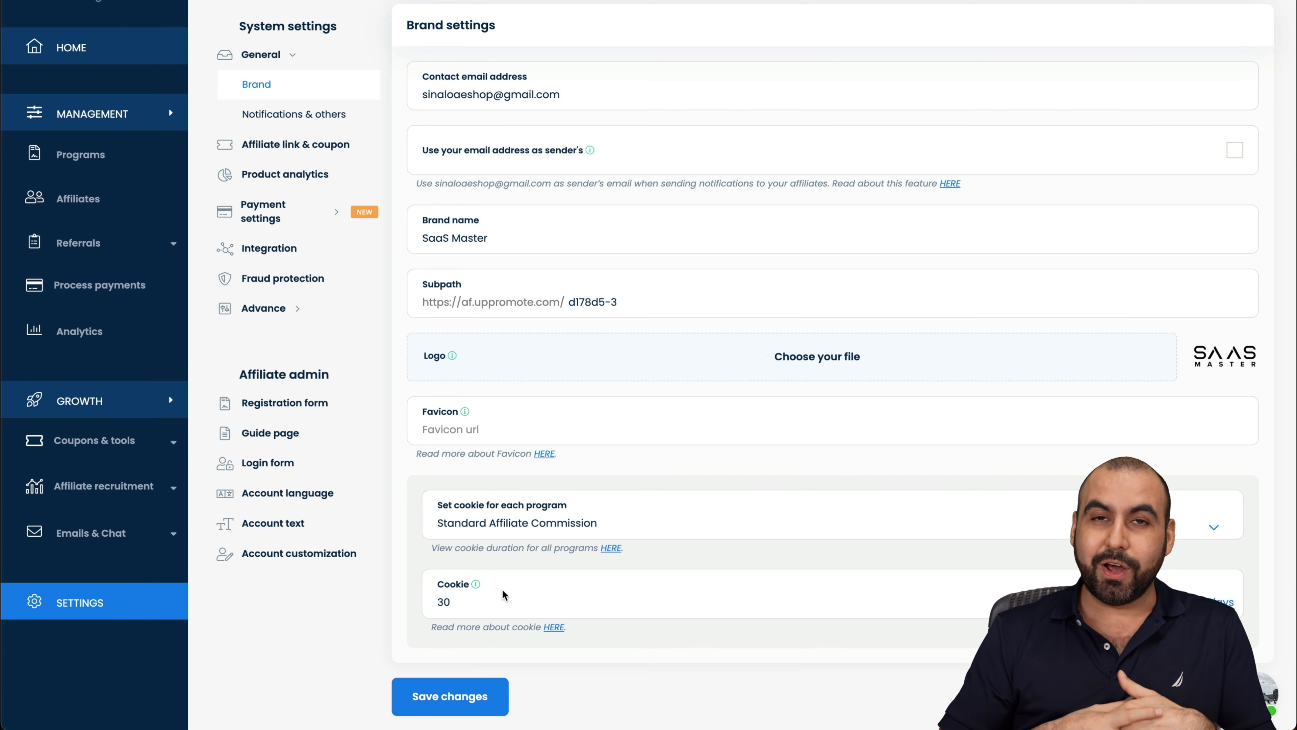
scroll(324, 255, "up", 3)
Step: Review the Notifications & others settings
left_click(306, 232)
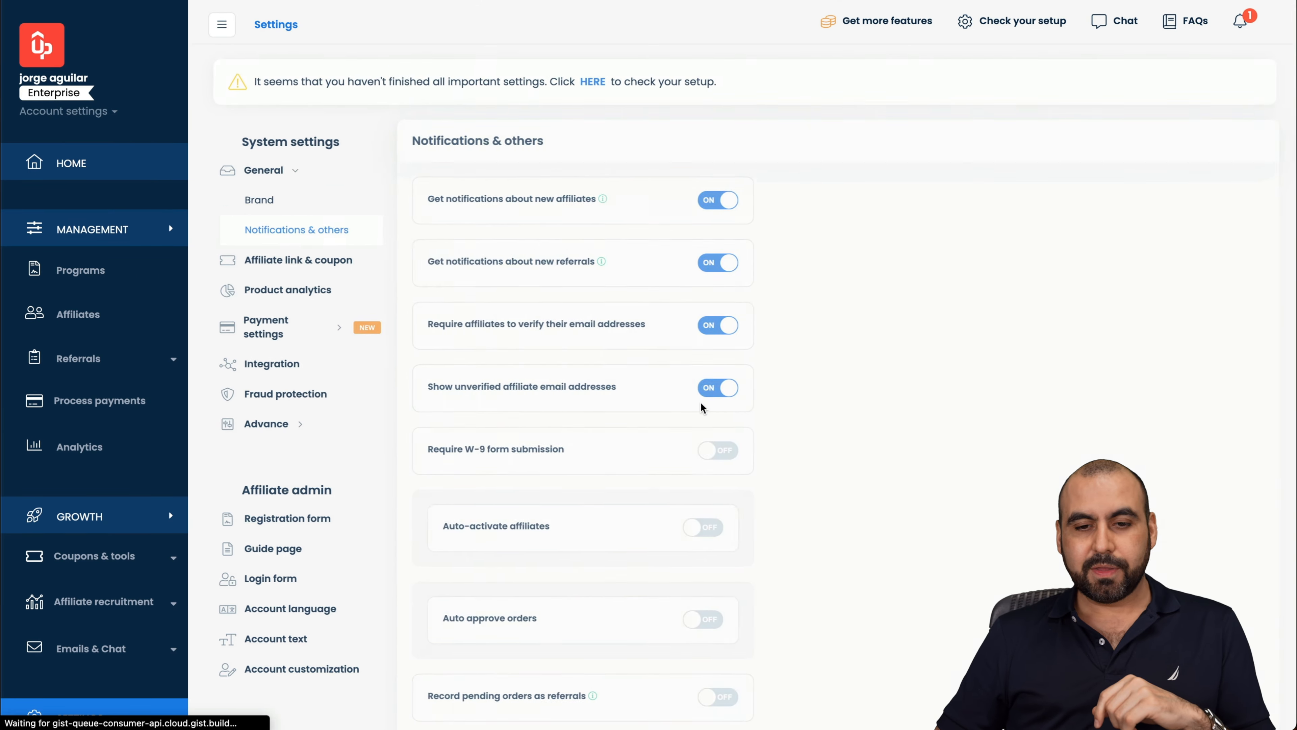
scroll(632, 696, "down", 3)
scroll(583, 575, "up", 4)
scroll(584, 575, "down", 1)
Step: Review the Affiliate link & coupon settings, including Tracking by coupon, then Product analytics
left_click(302, 261)
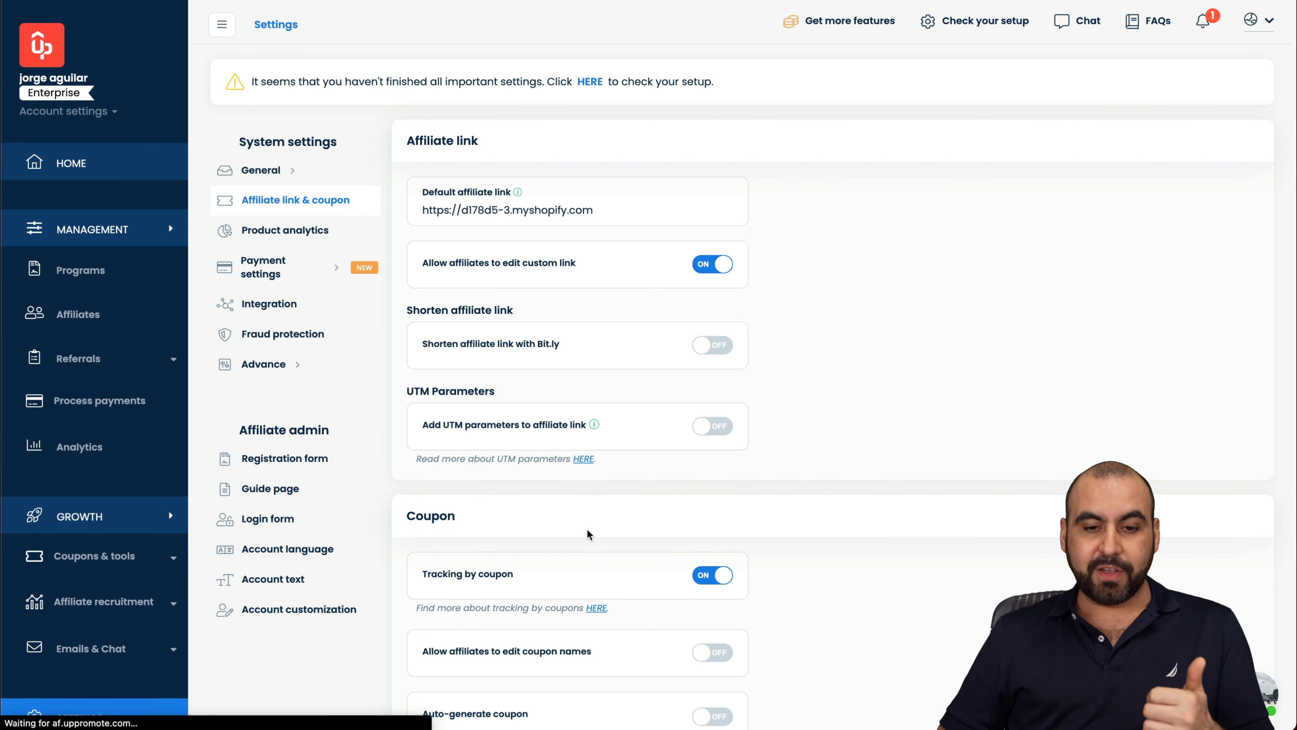
left_click_drag(420, 573, 596, 572)
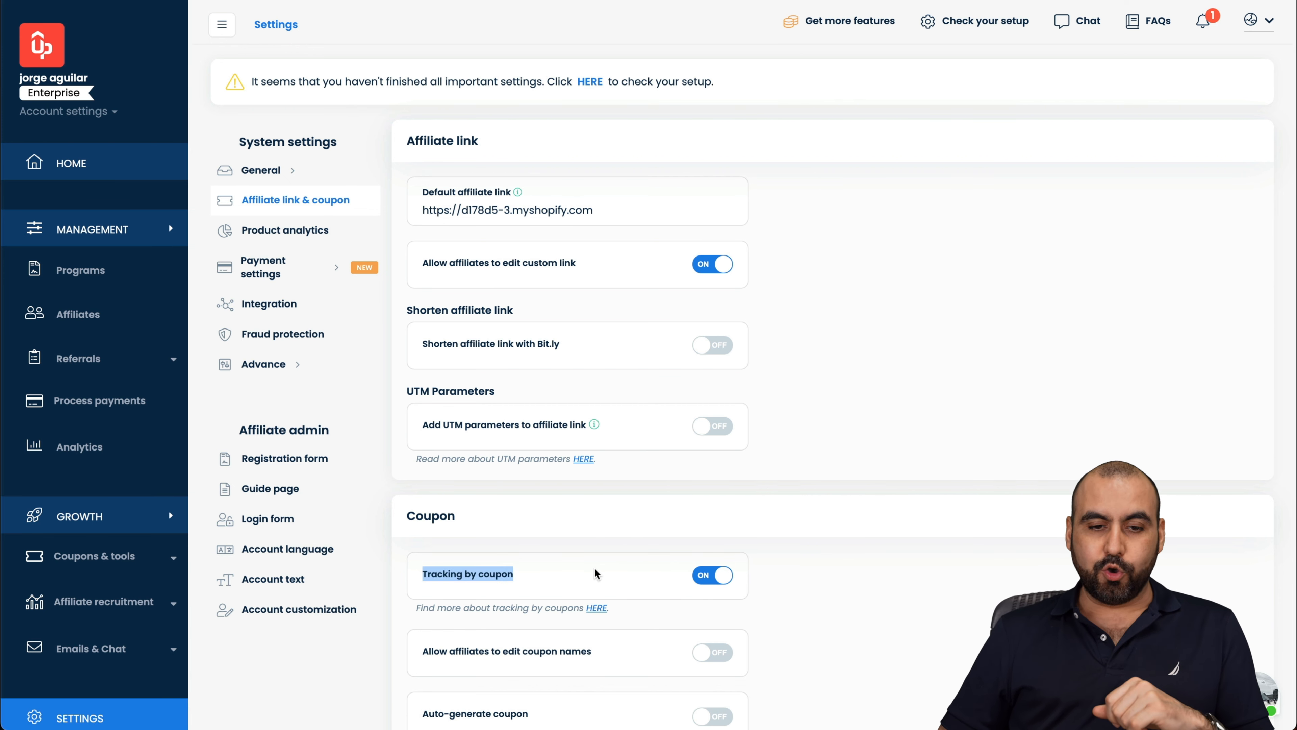
left_click(596, 573)
scroll(691, 577, "down", 2)
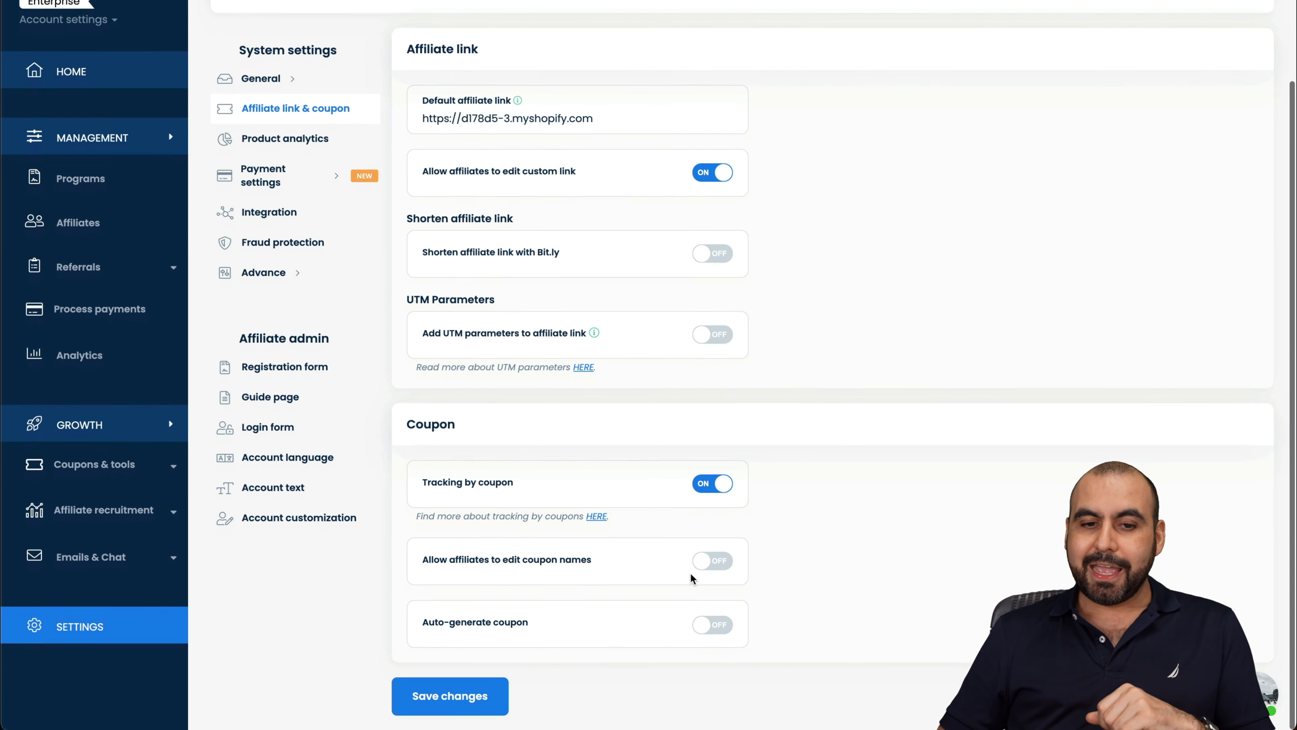
scroll(560, 598, "up", 2)
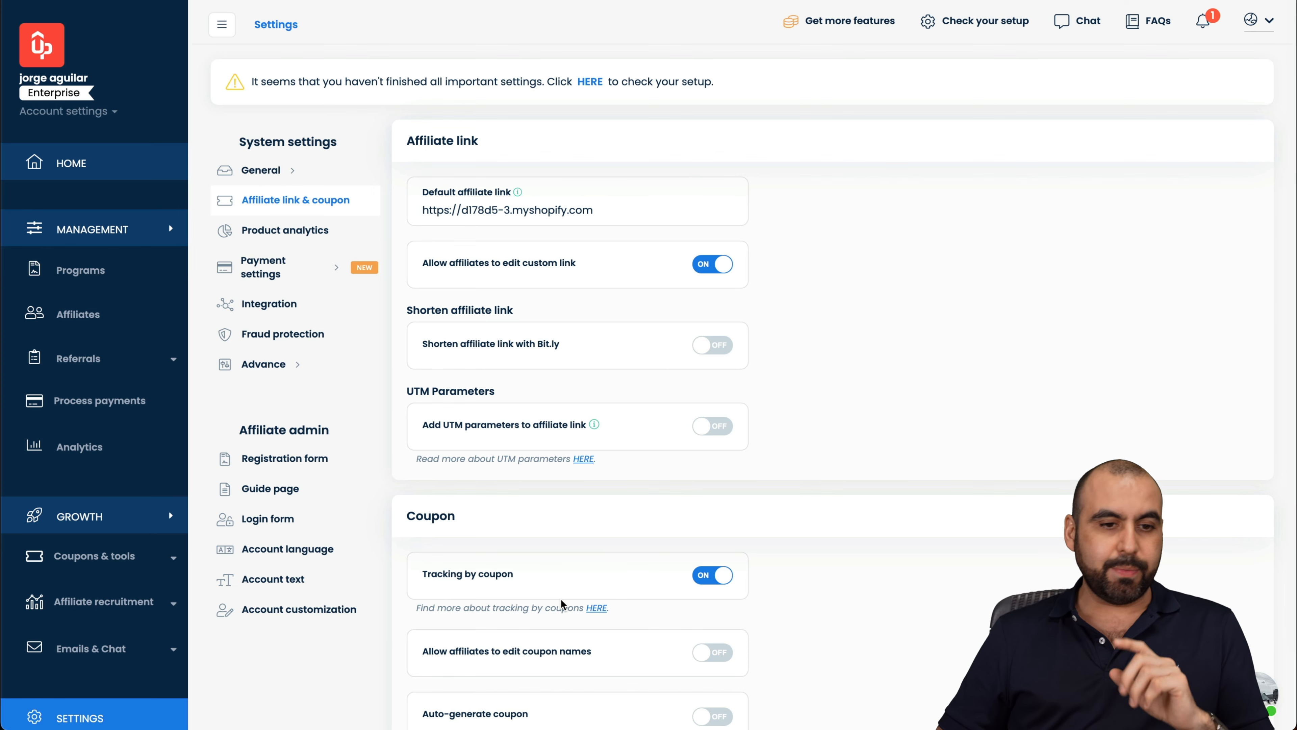
left_click(290, 236)
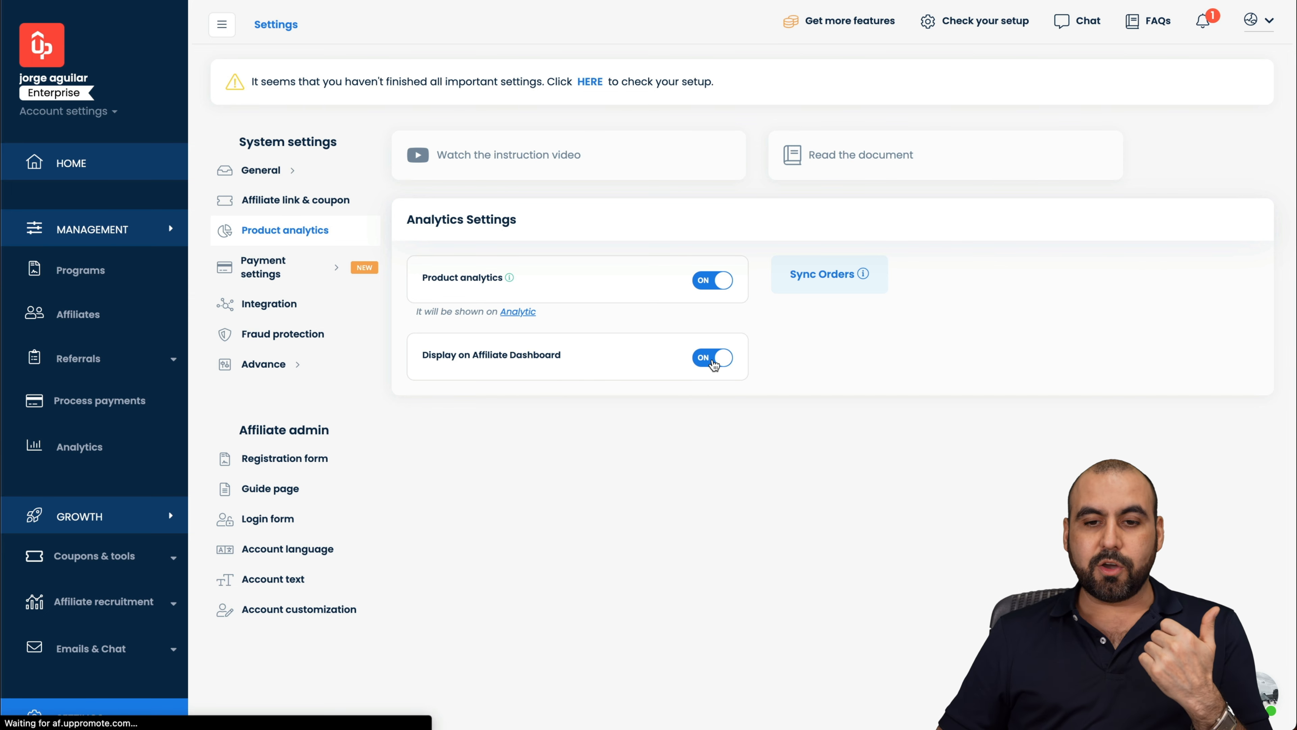
Step: Expand Payment settings and review the Payment options page
left_click(291, 267)
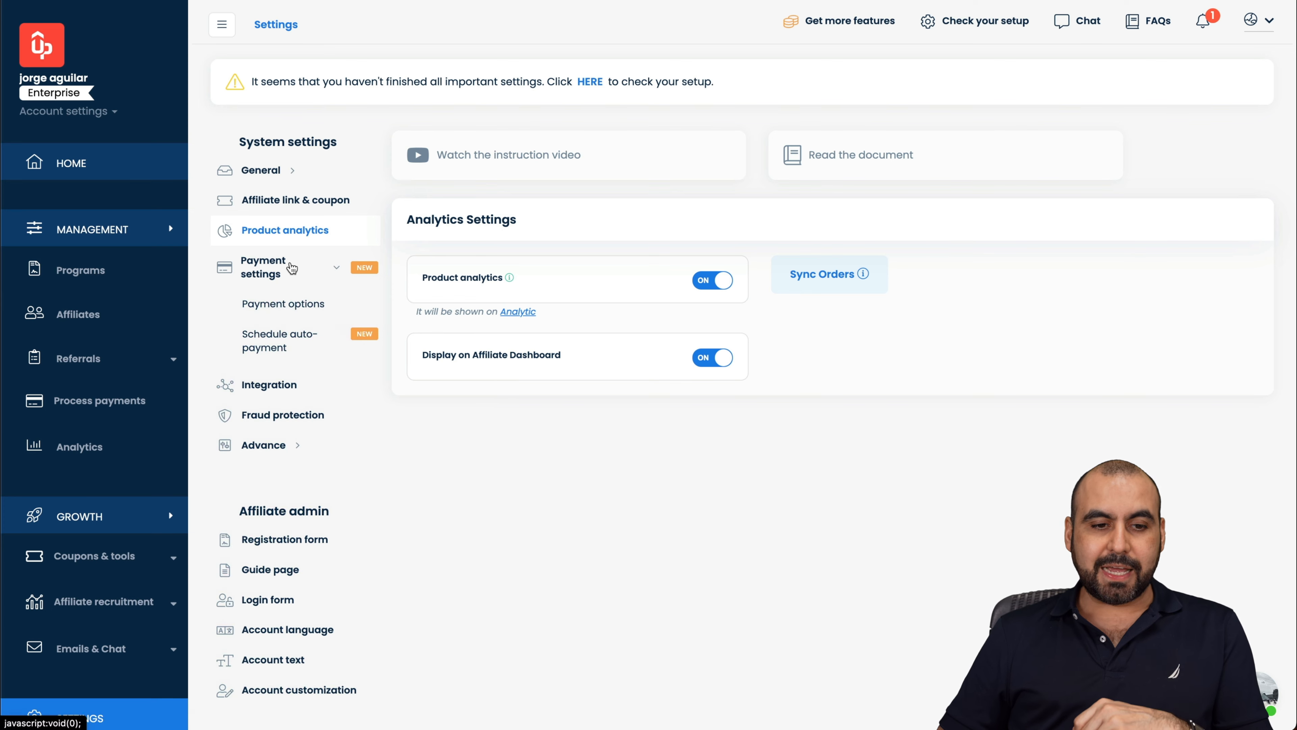
left_click(294, 313)
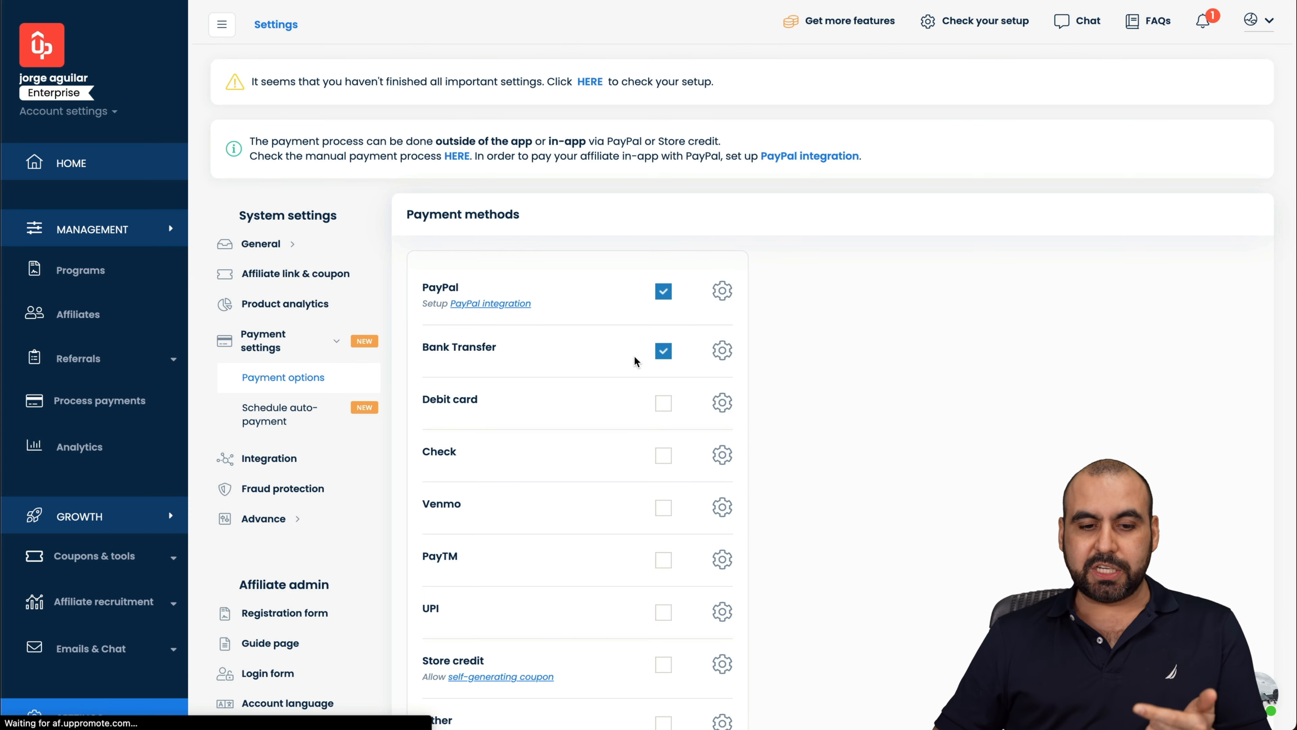
scroll(625, 353, "down", 5)
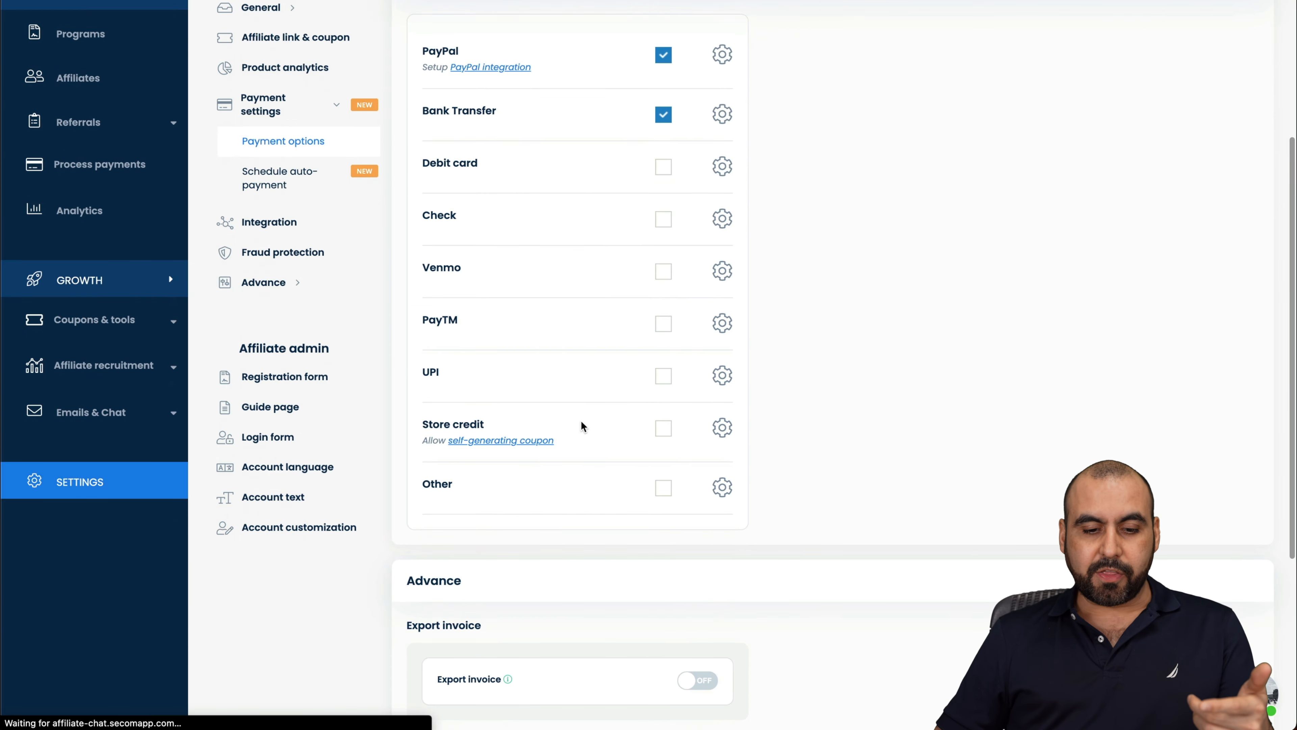
scroll(568, 564, "down", 5)
scroll(567, 563, "up", 10)
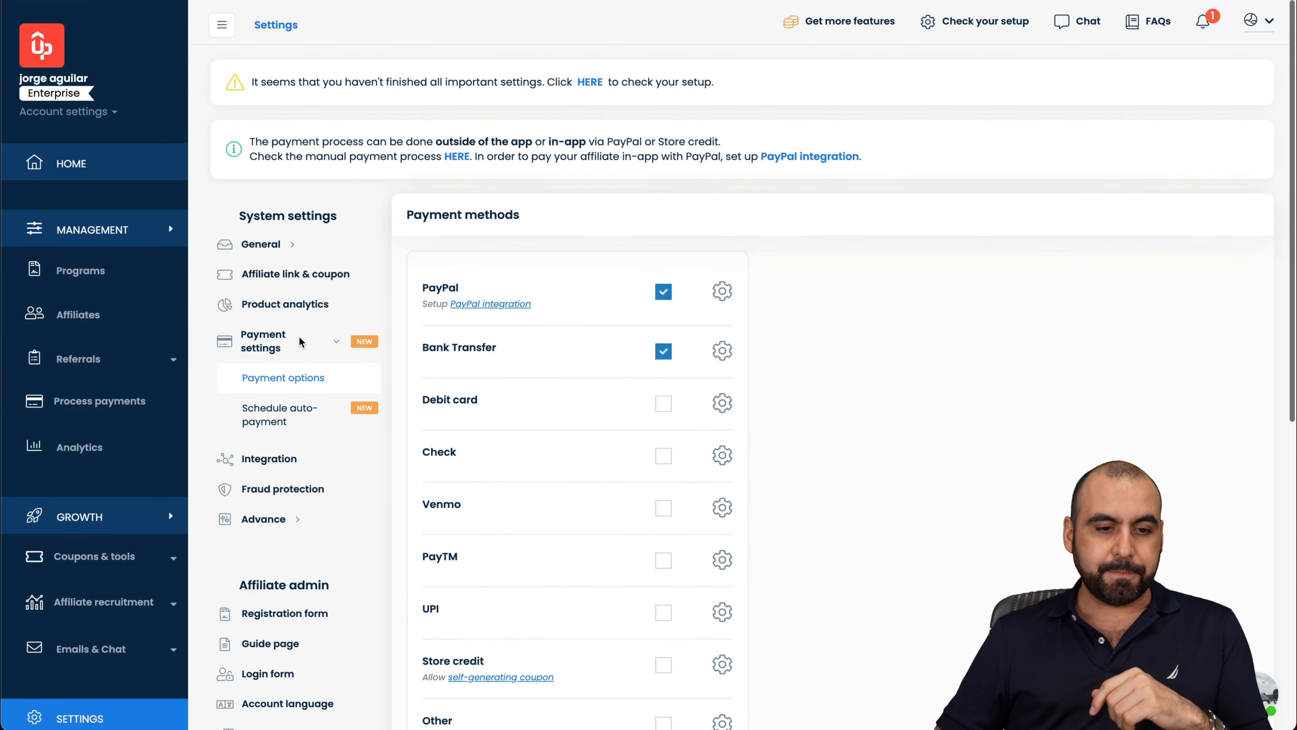
Step: Review the Schedule auto-payment settings, then move on to Fraud protection
left_click(270, 422)
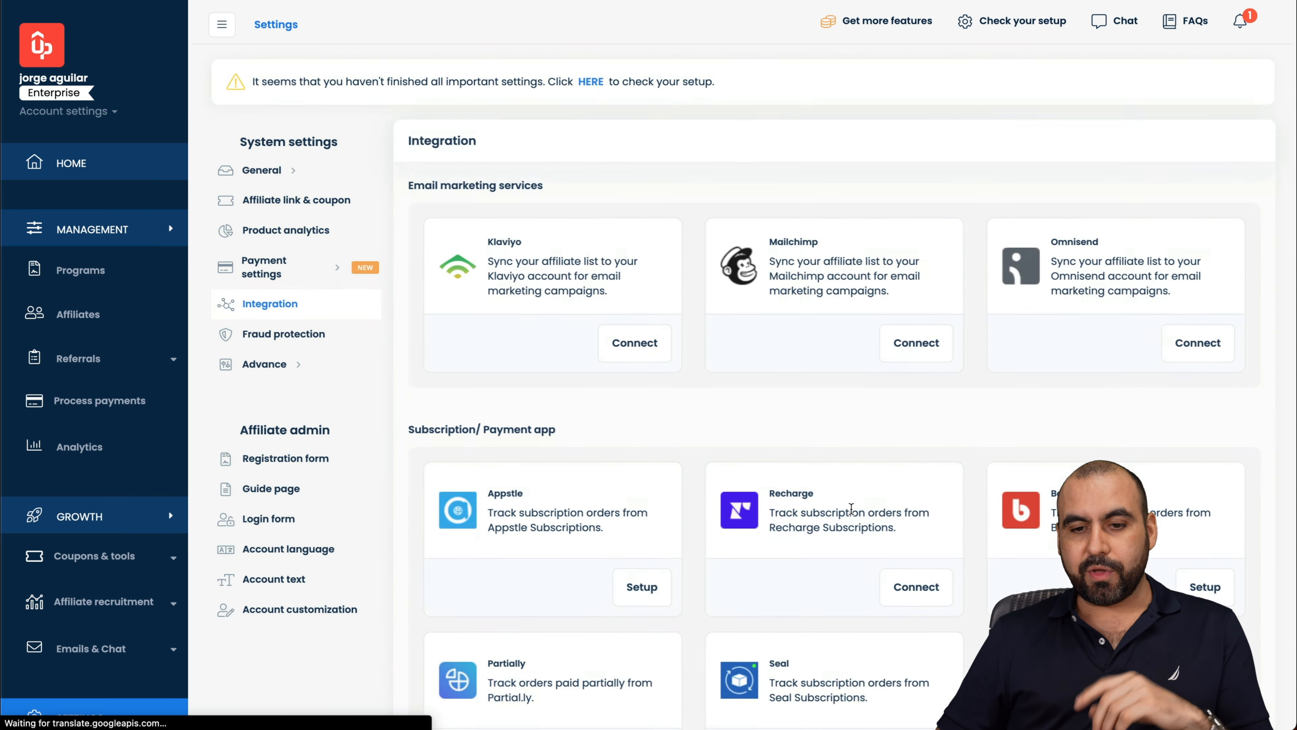
scroll(850, 508, "down", 9)
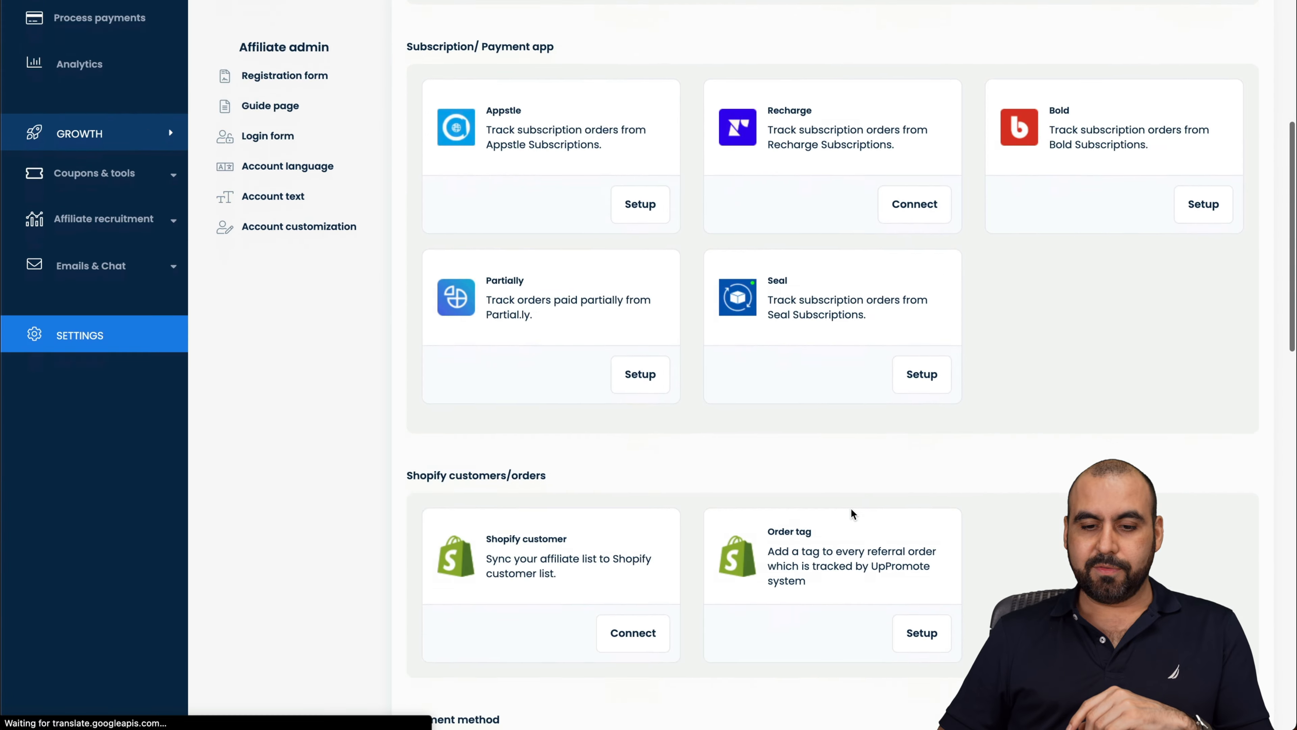
scroll(850, 508, "down", 20)
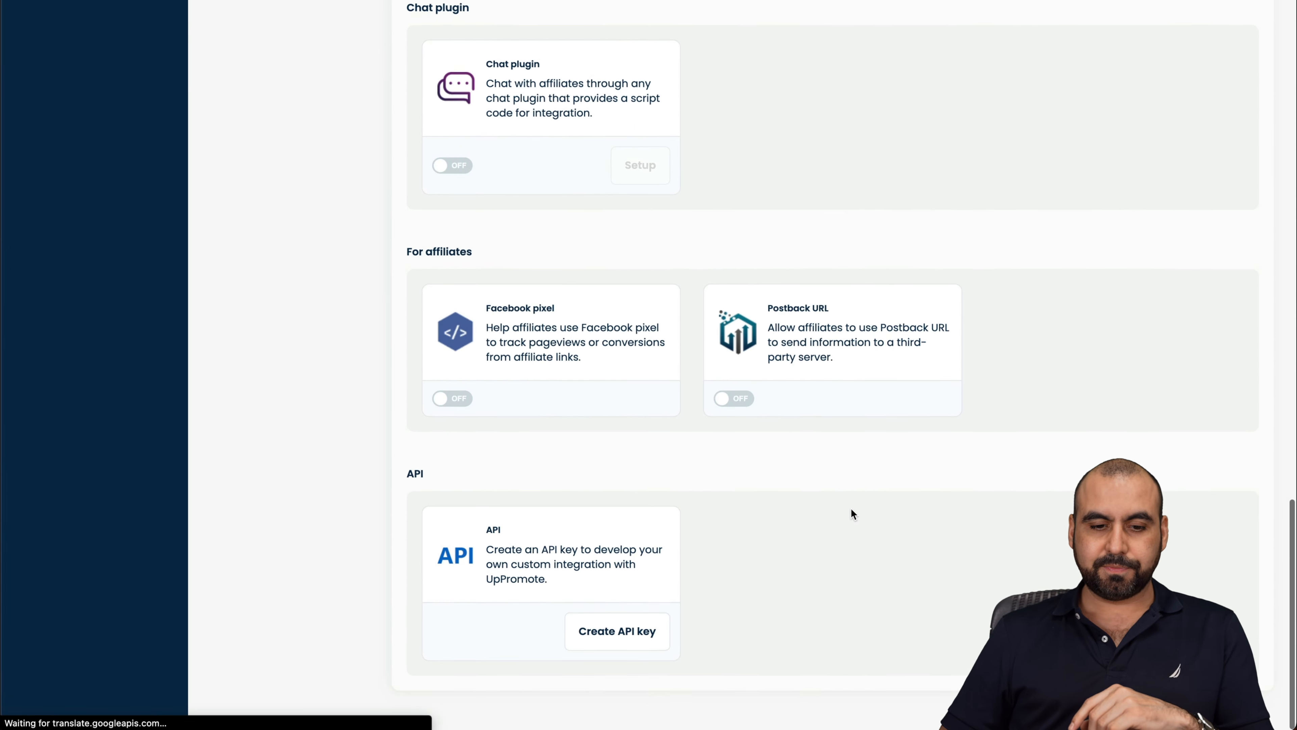
scroll(851, 508, "up", 20)
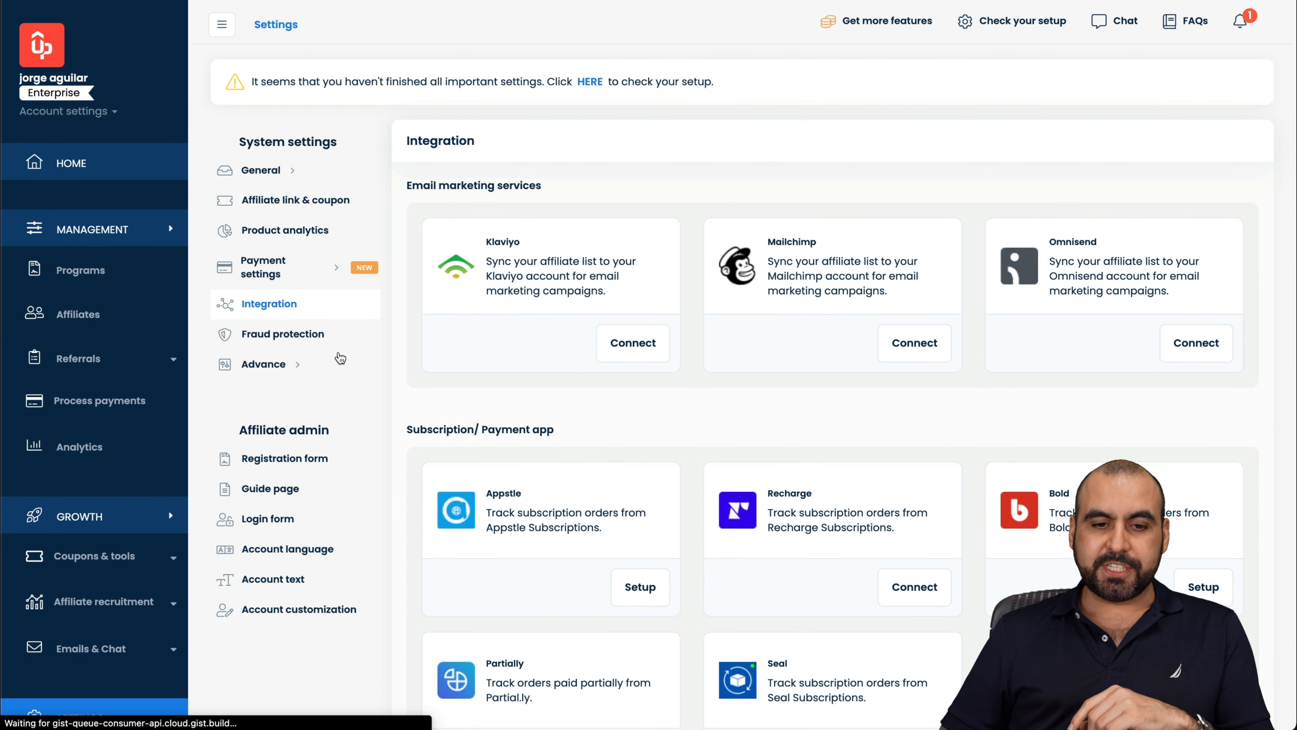
left_click(327, 334)
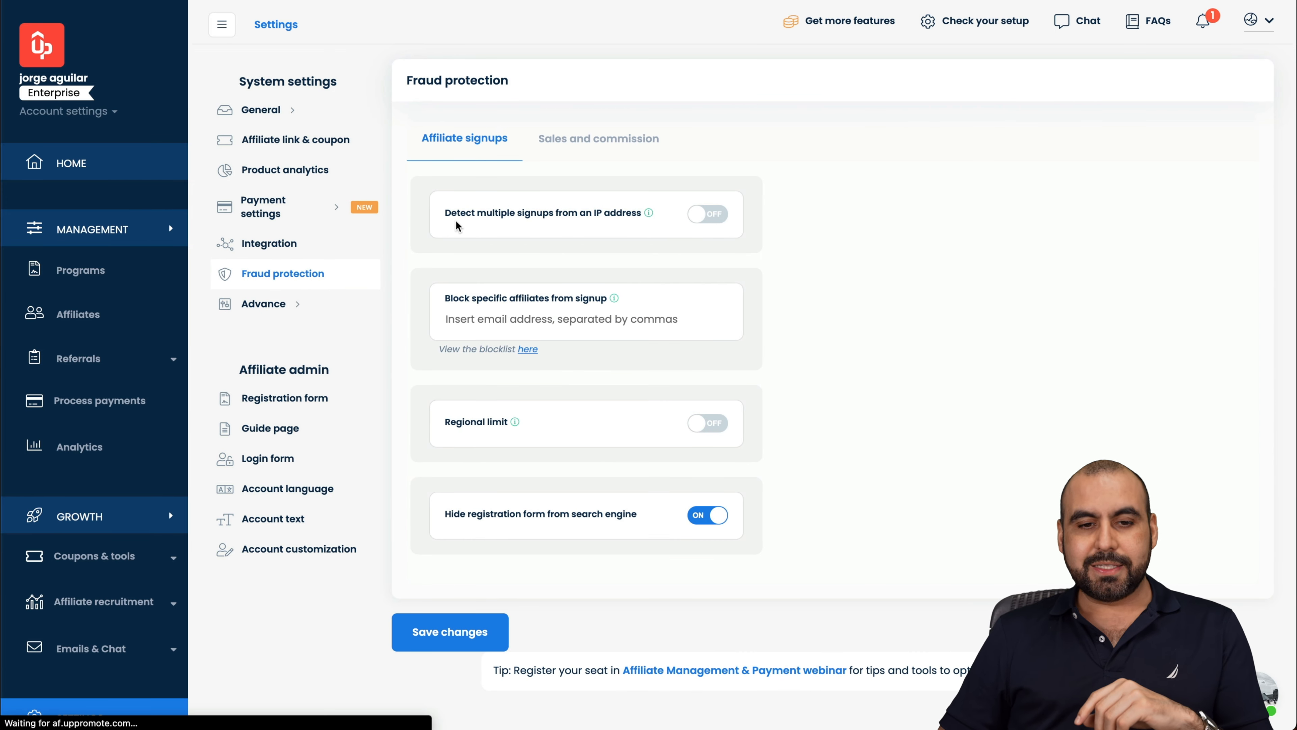
Step: Turn on multiple-signup and duplicate-referral detection per IP, leaving the regional limit off
left_click(703, 214)
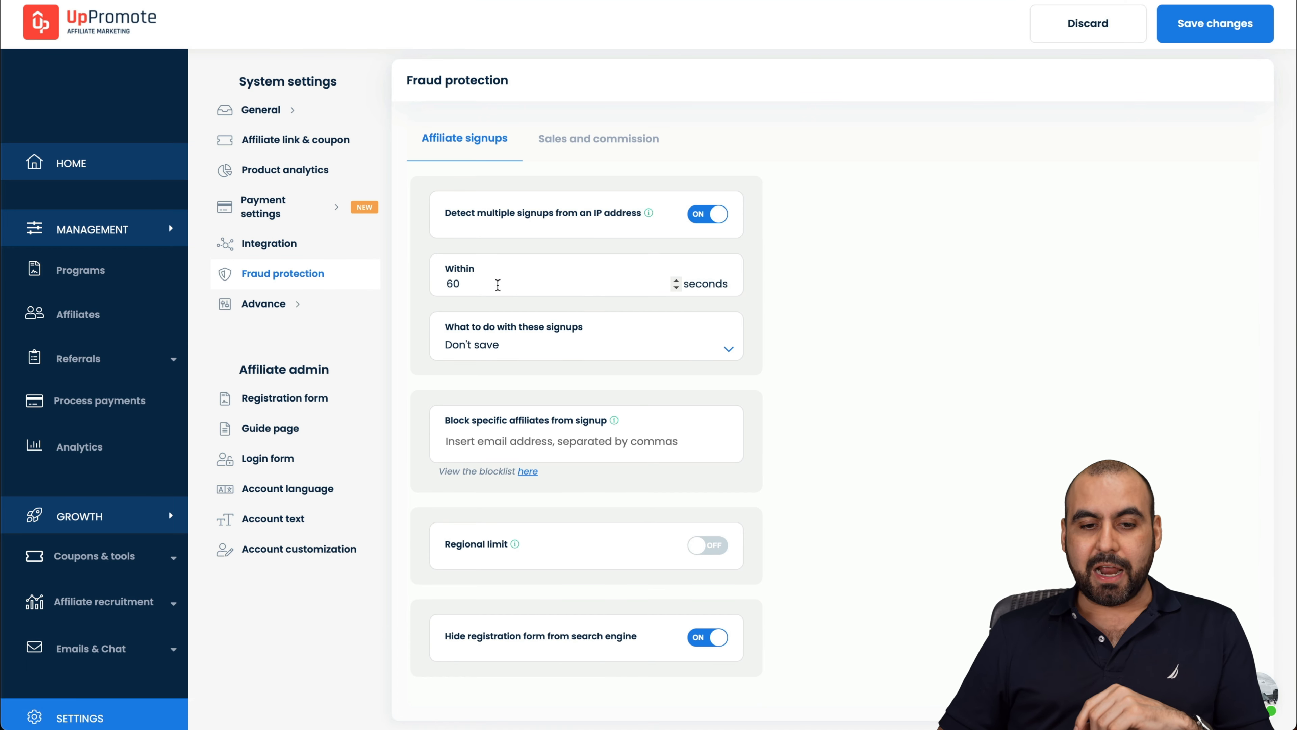
scroll(399, 562, "down", 3)
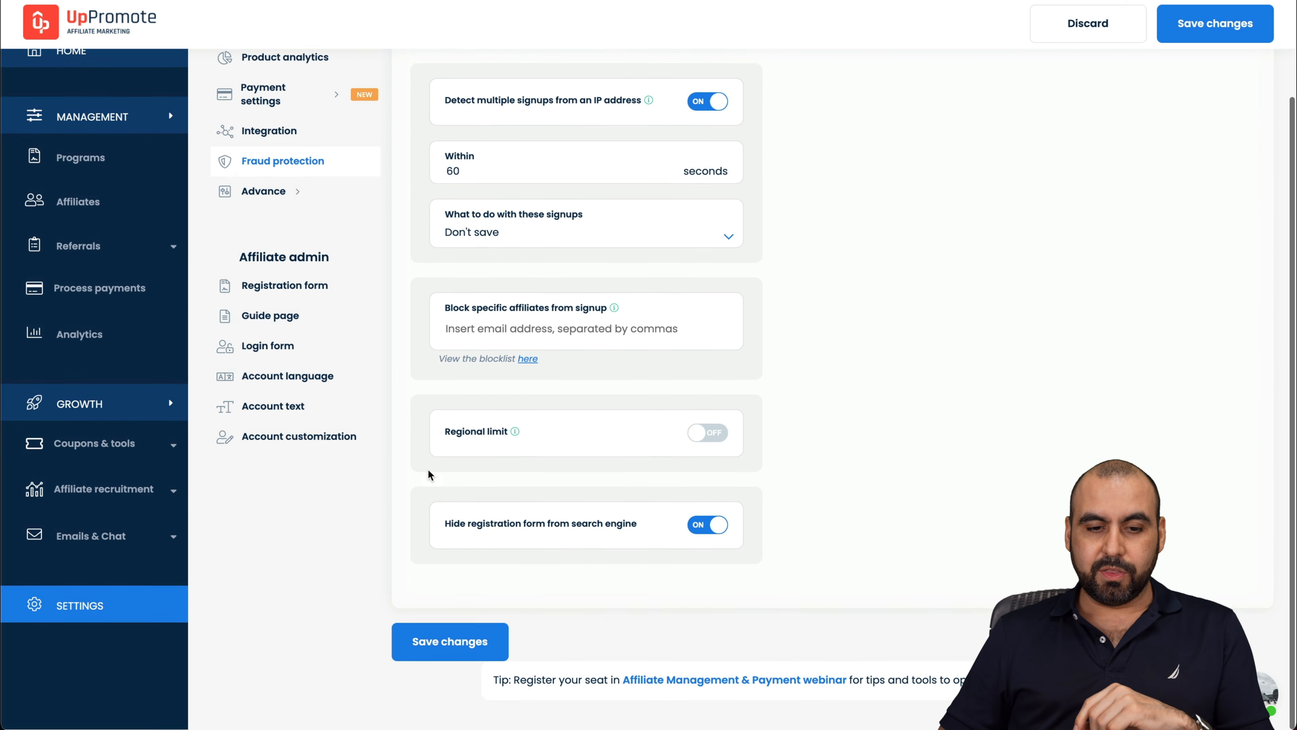
left_click(720, 440)
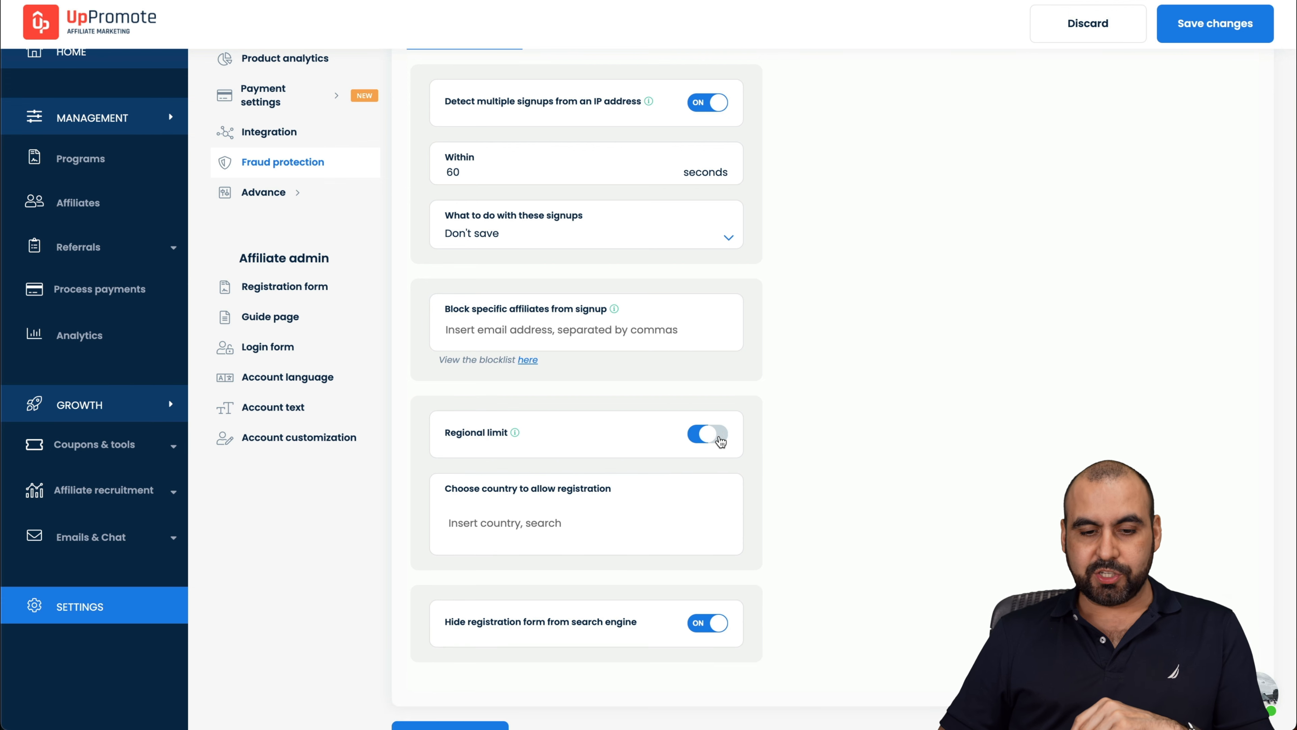
left_click(721, 440)
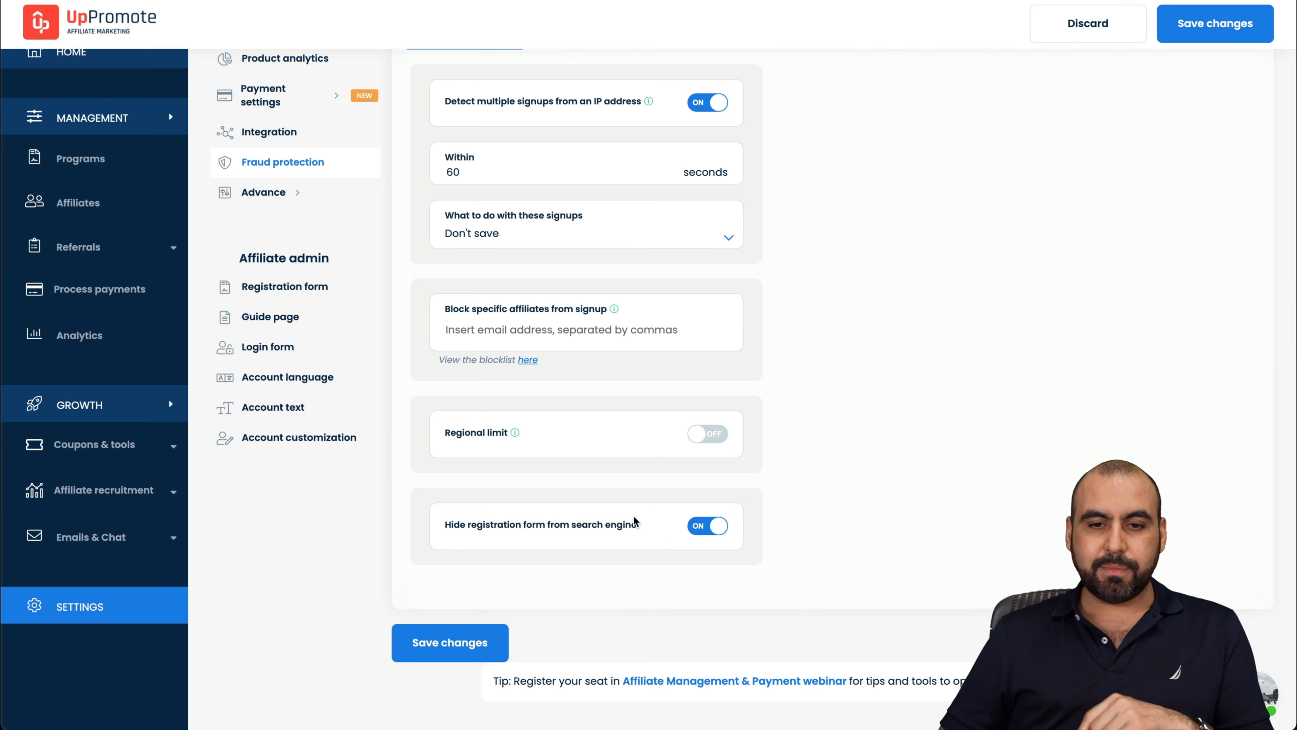
scroll(636, 521, "up", 3)
left_click(622, 146)
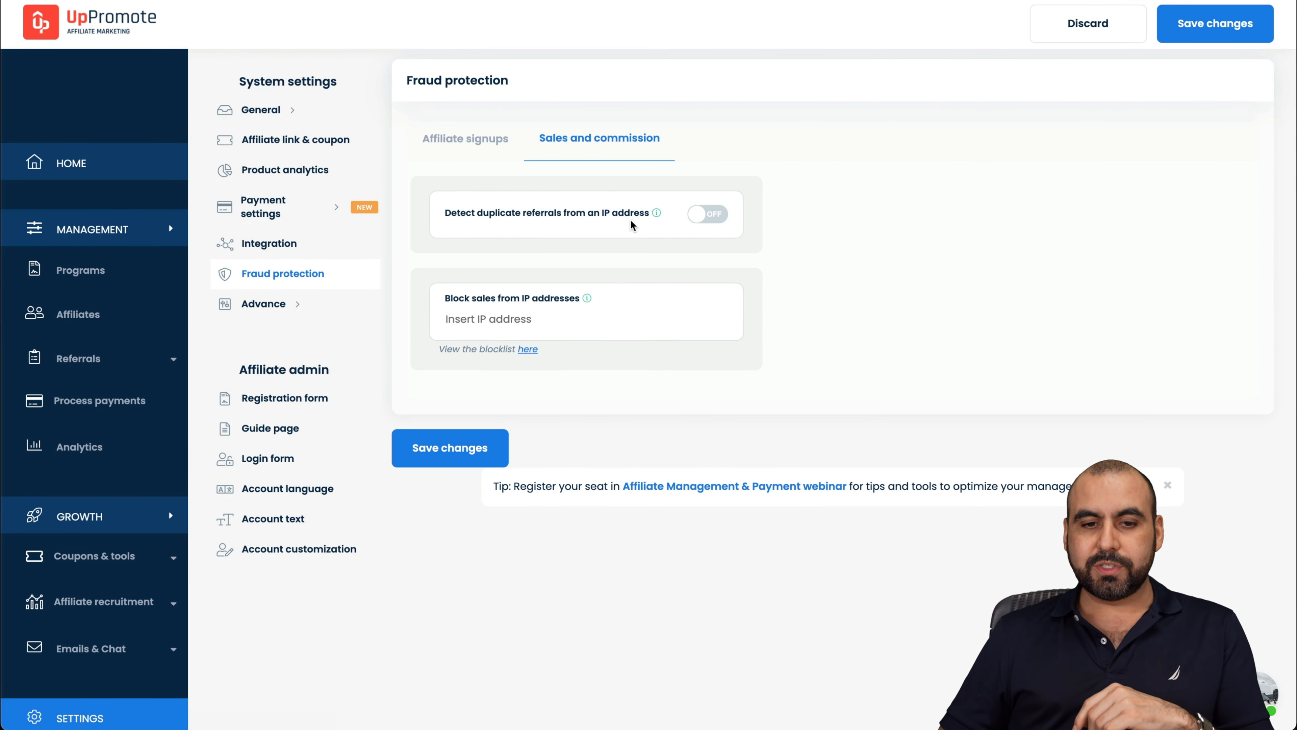
left_click(716, 221)
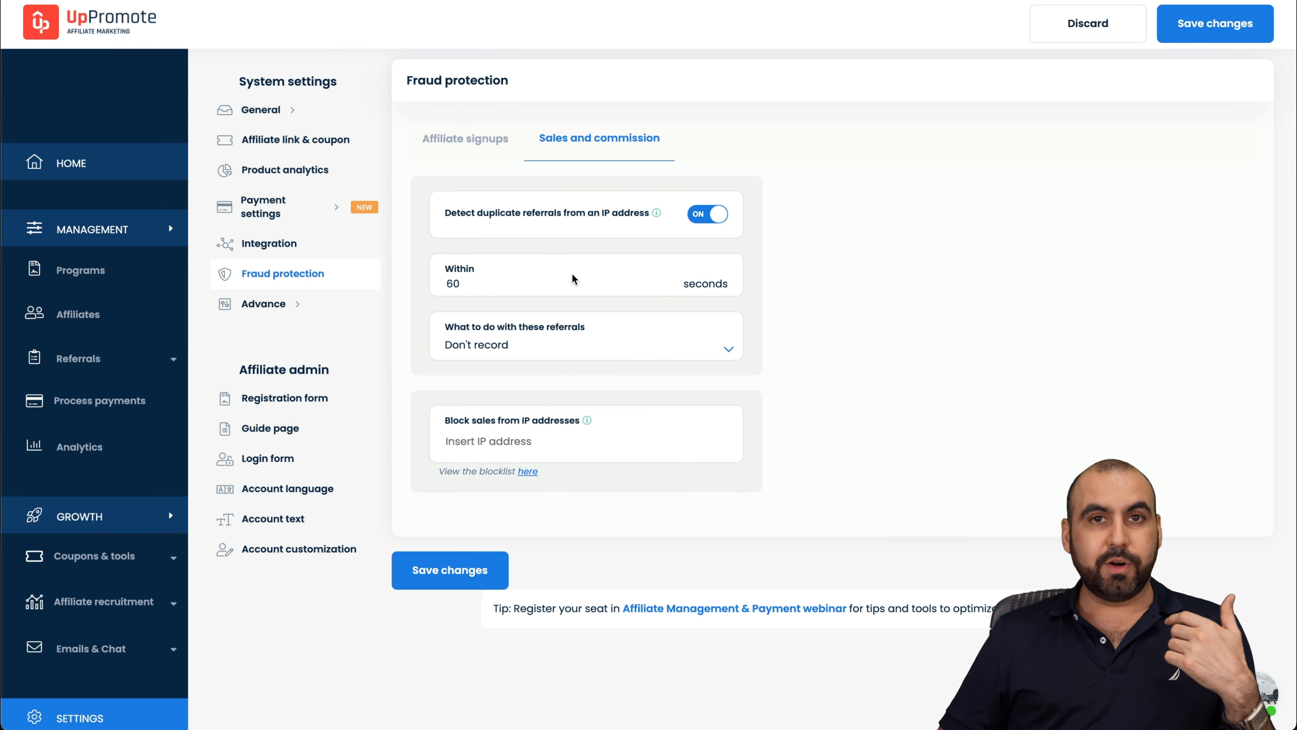
Step: Discard the fraud changes and enable the message bar with text 'test mesage'
left_click(275, 306)
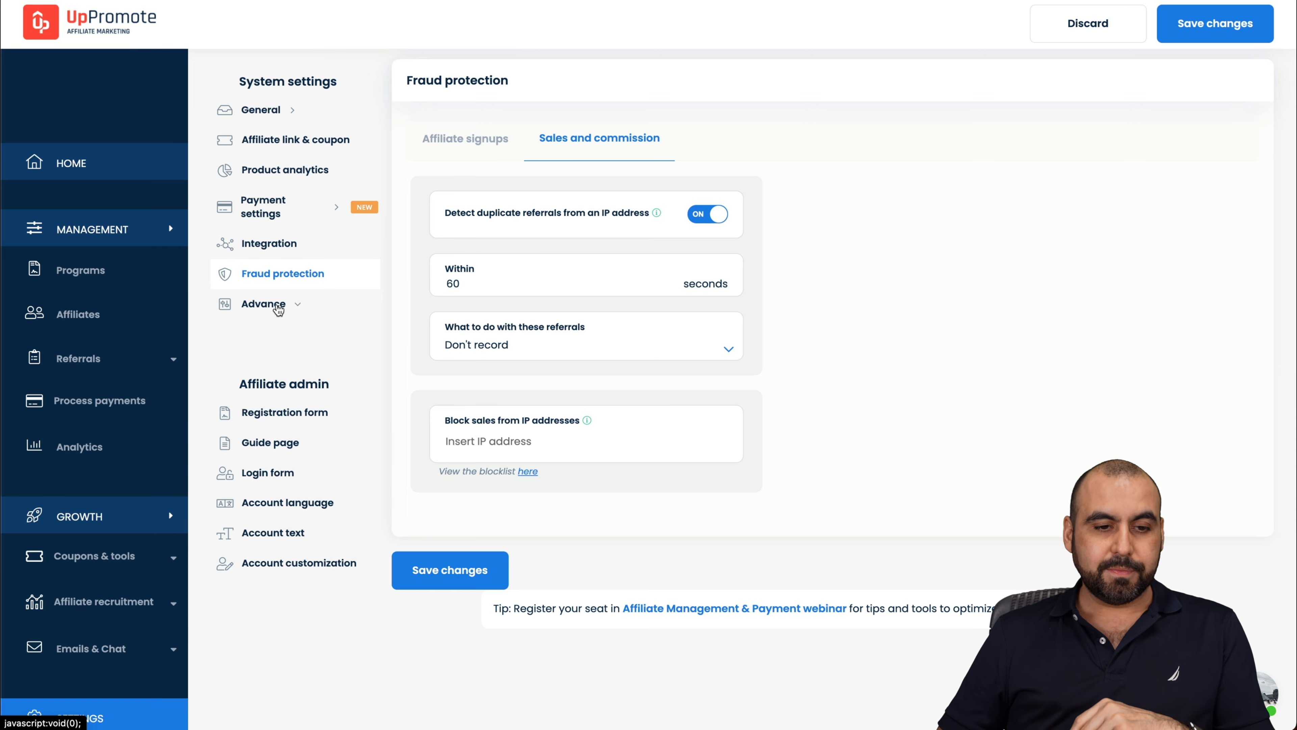
left_click(294, 333)
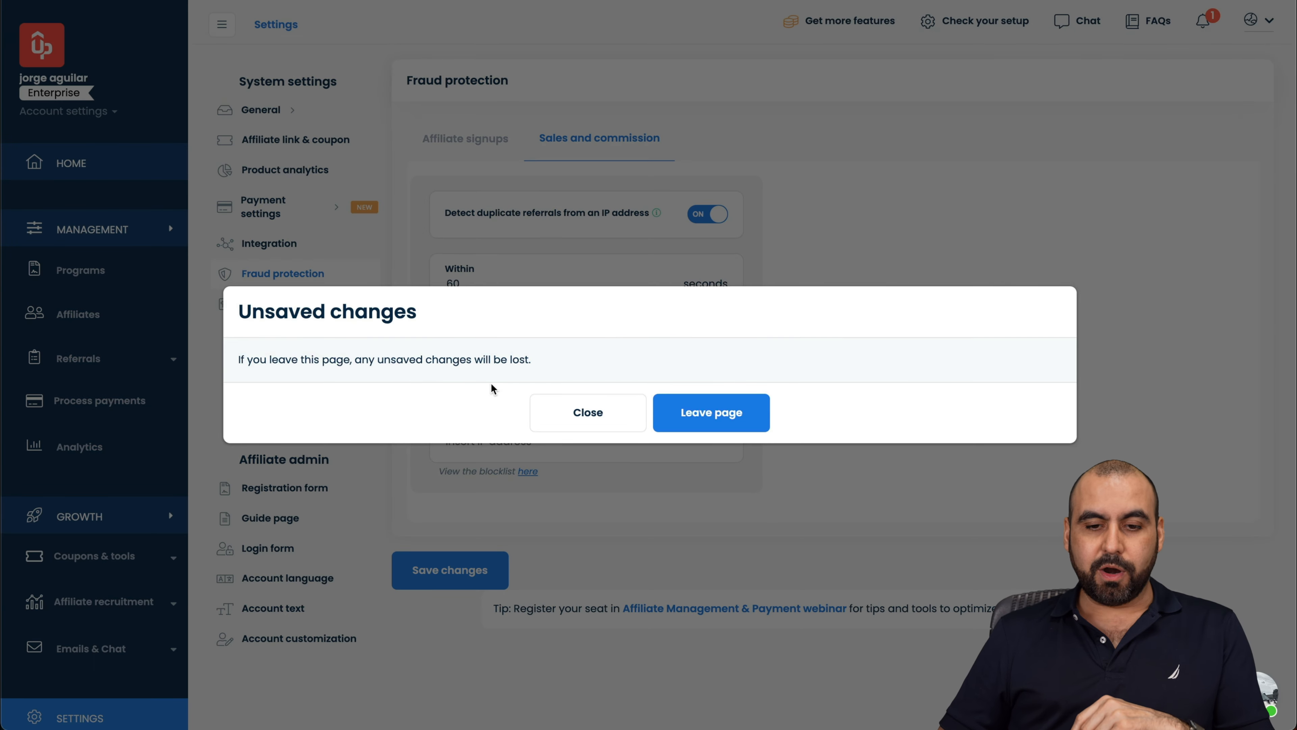
left_click(669, 411)
left_click(700, 373)
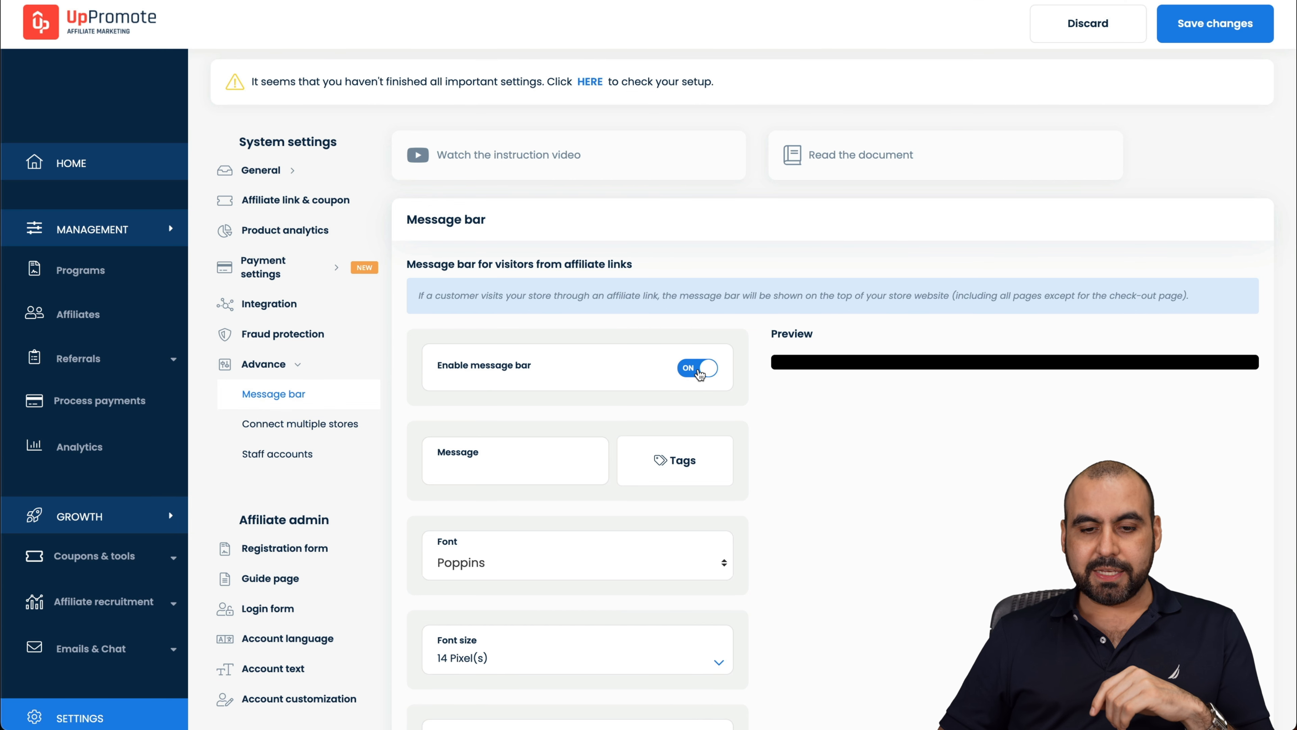
type("tes")
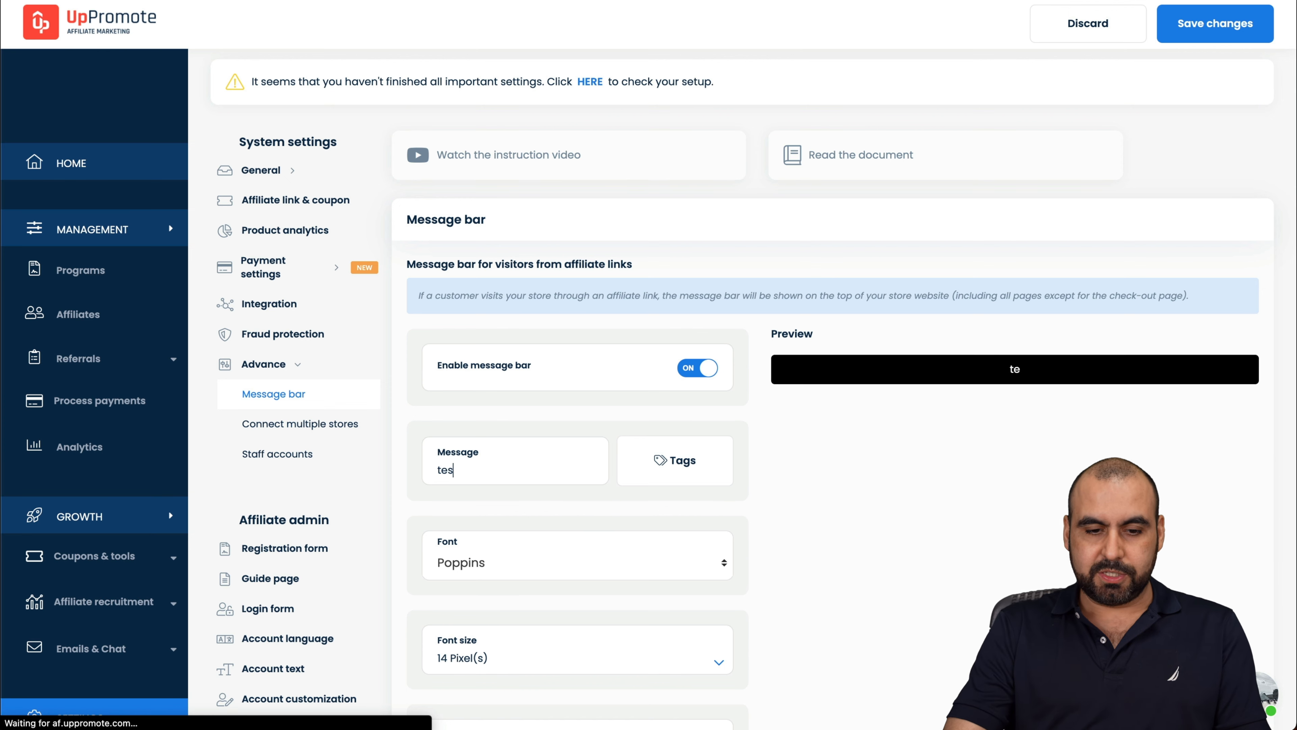
type("t mesage")
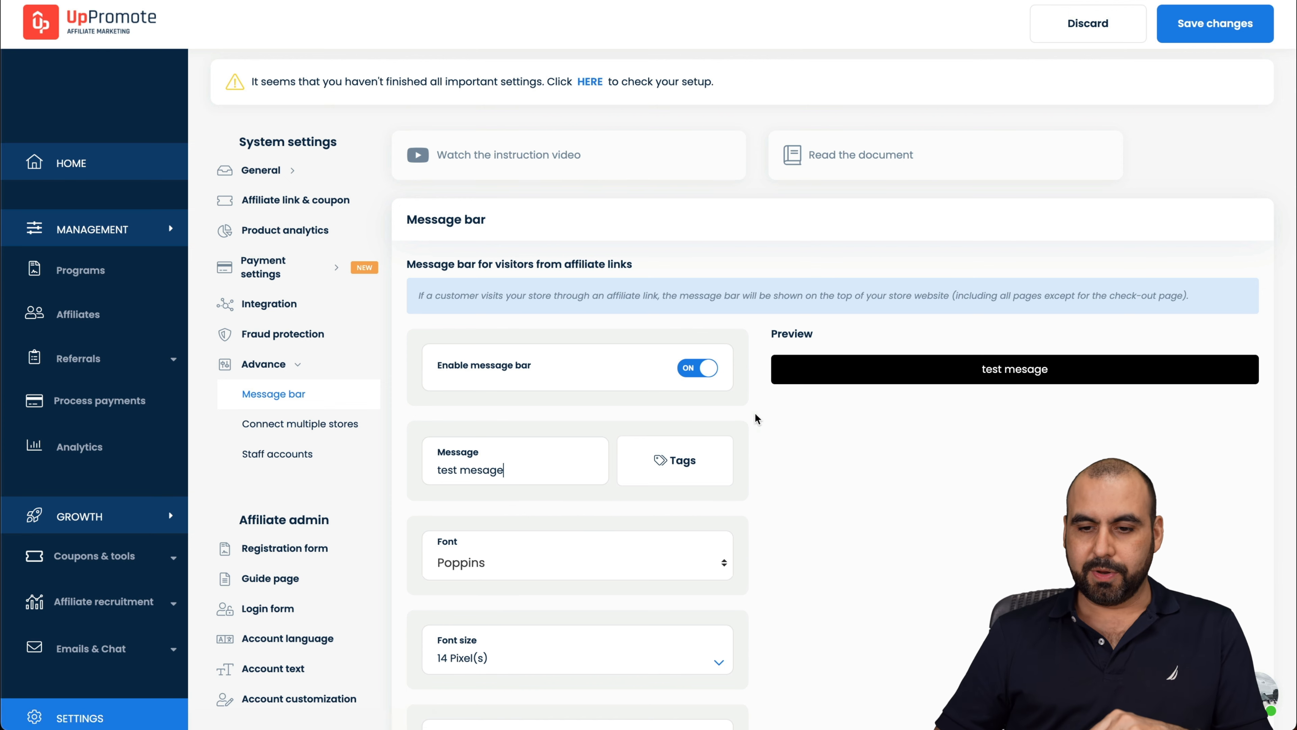
Step: Review the Connect multiple stores page and the empty Staff accounts list
left_click(311, 425)
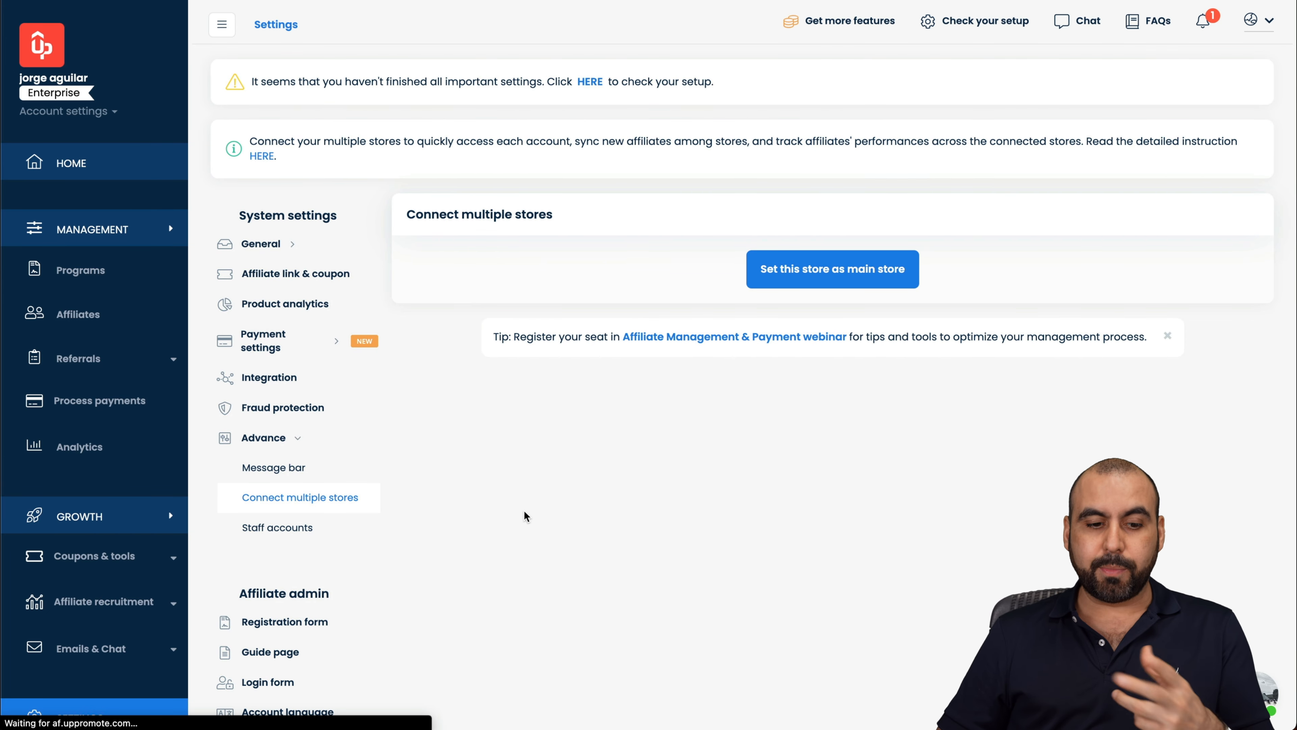
left_click(265, 529)
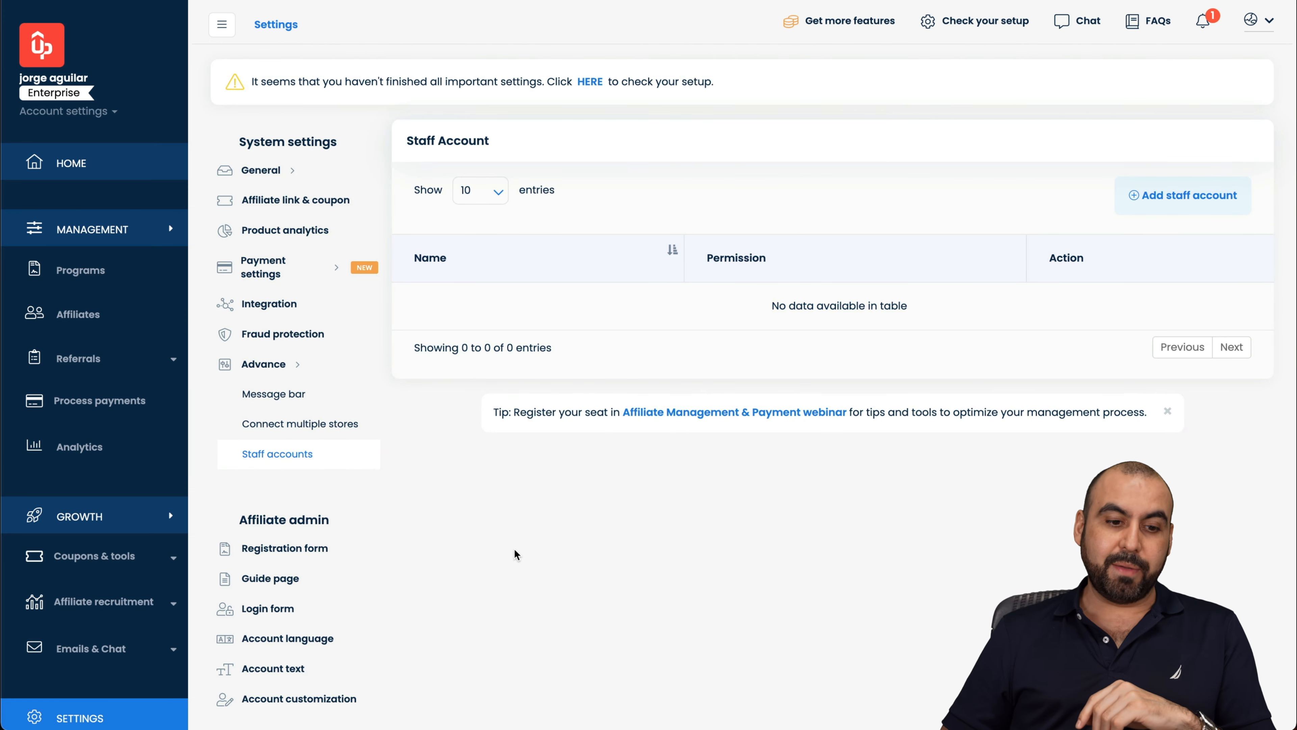
scroll(292, 577, "down", 1)
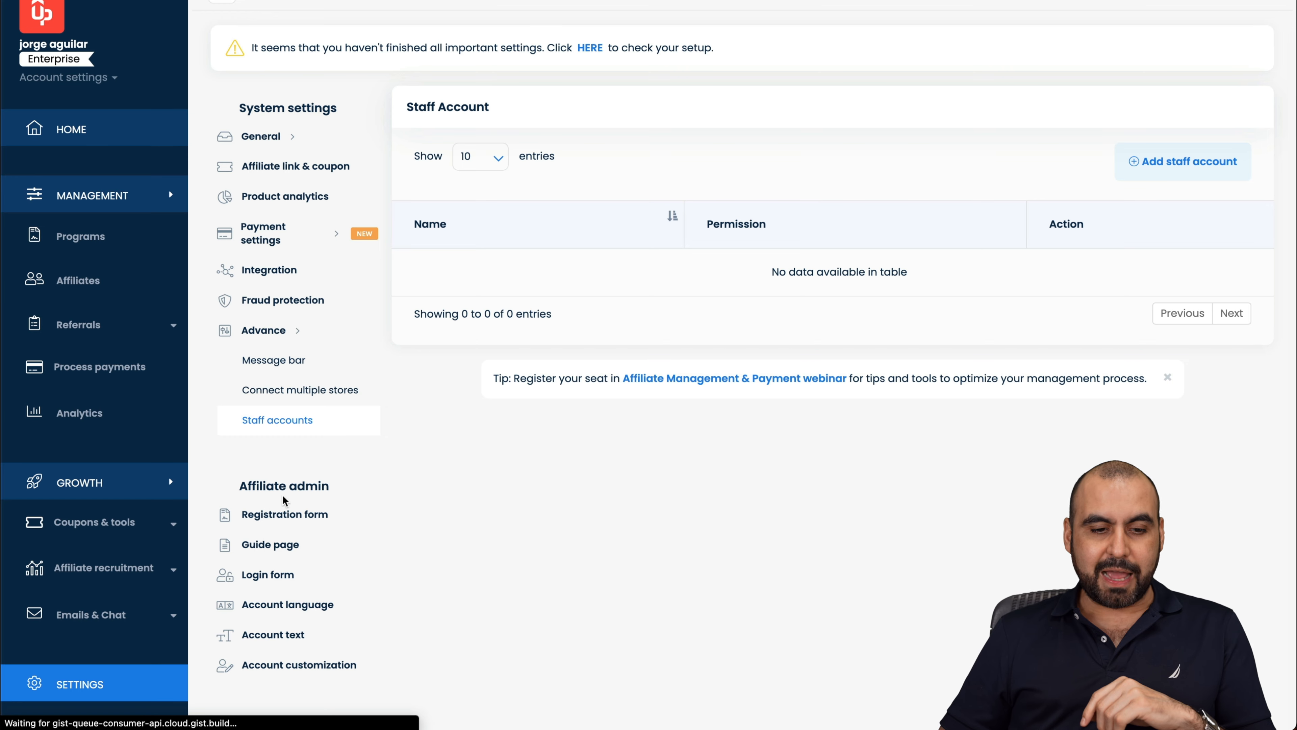
Step: Switch the registration form editor's program to Elite affiliate
left_click(306, 514)
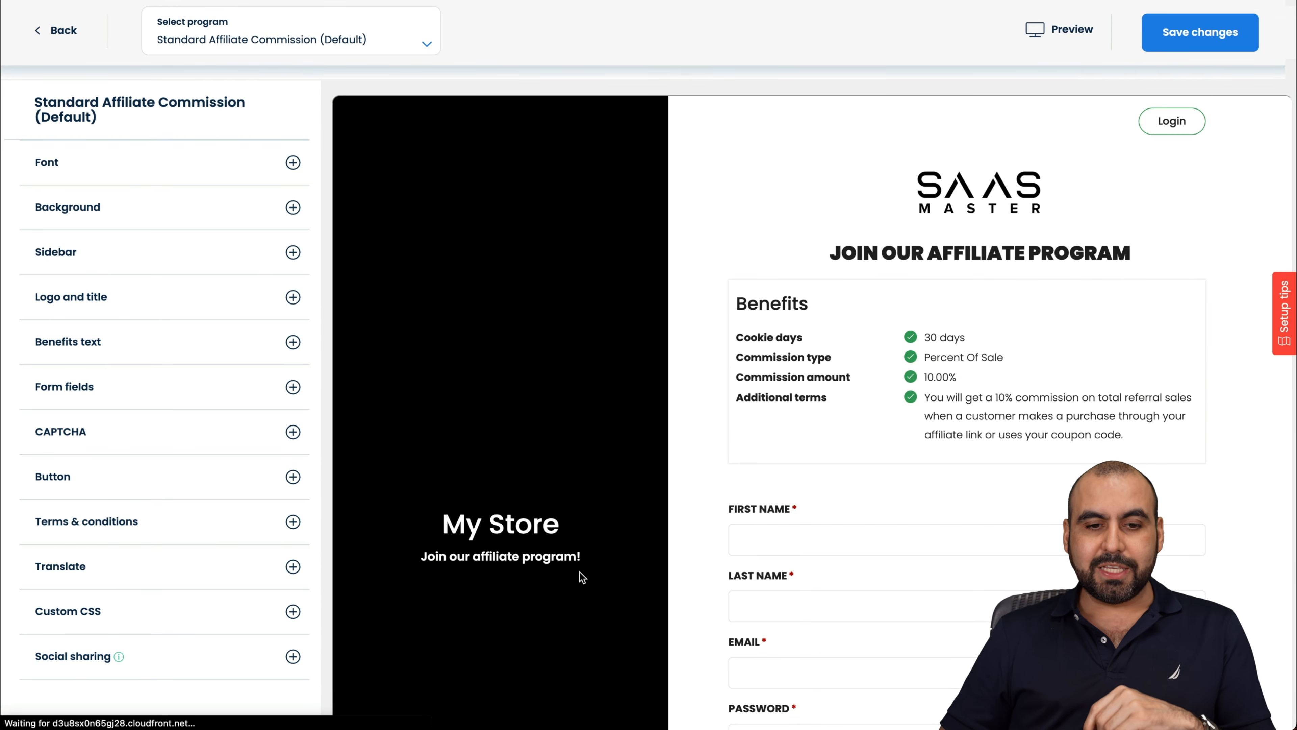
scroll(796, 315, "down", 1)
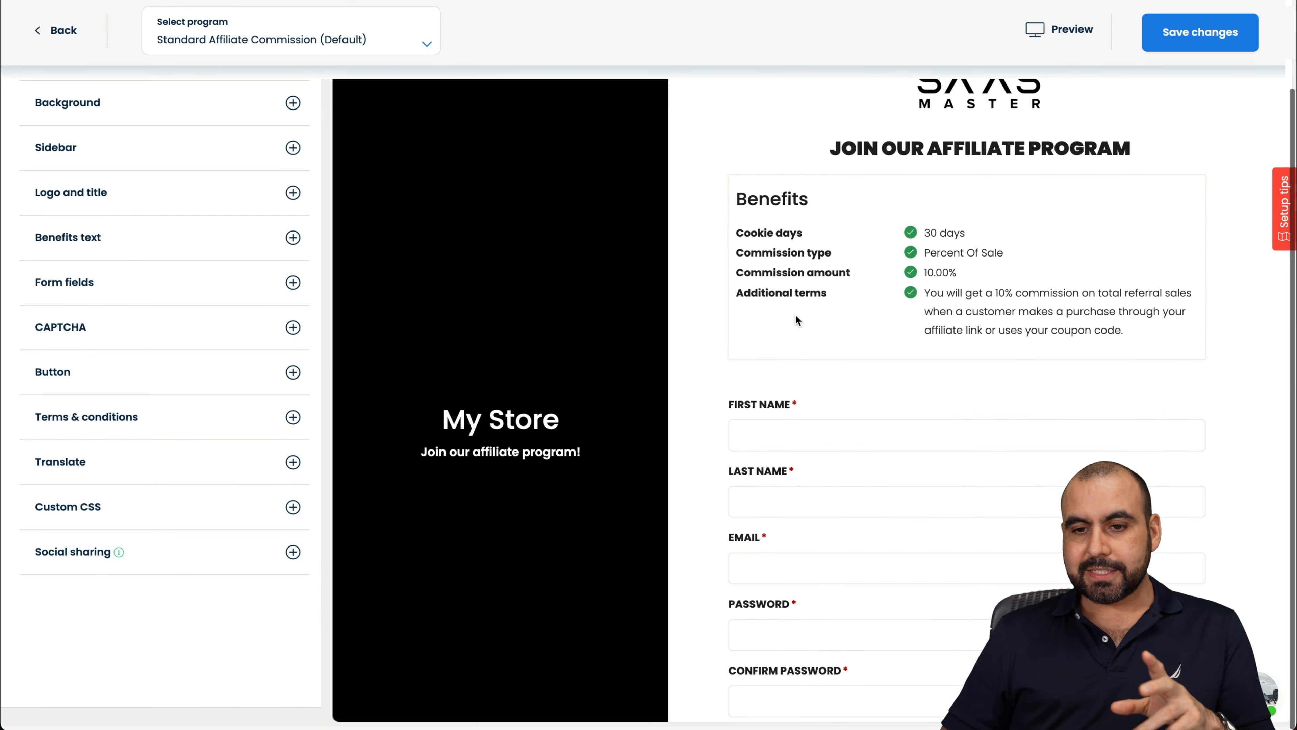
scroll(795, 318, "up", 1)
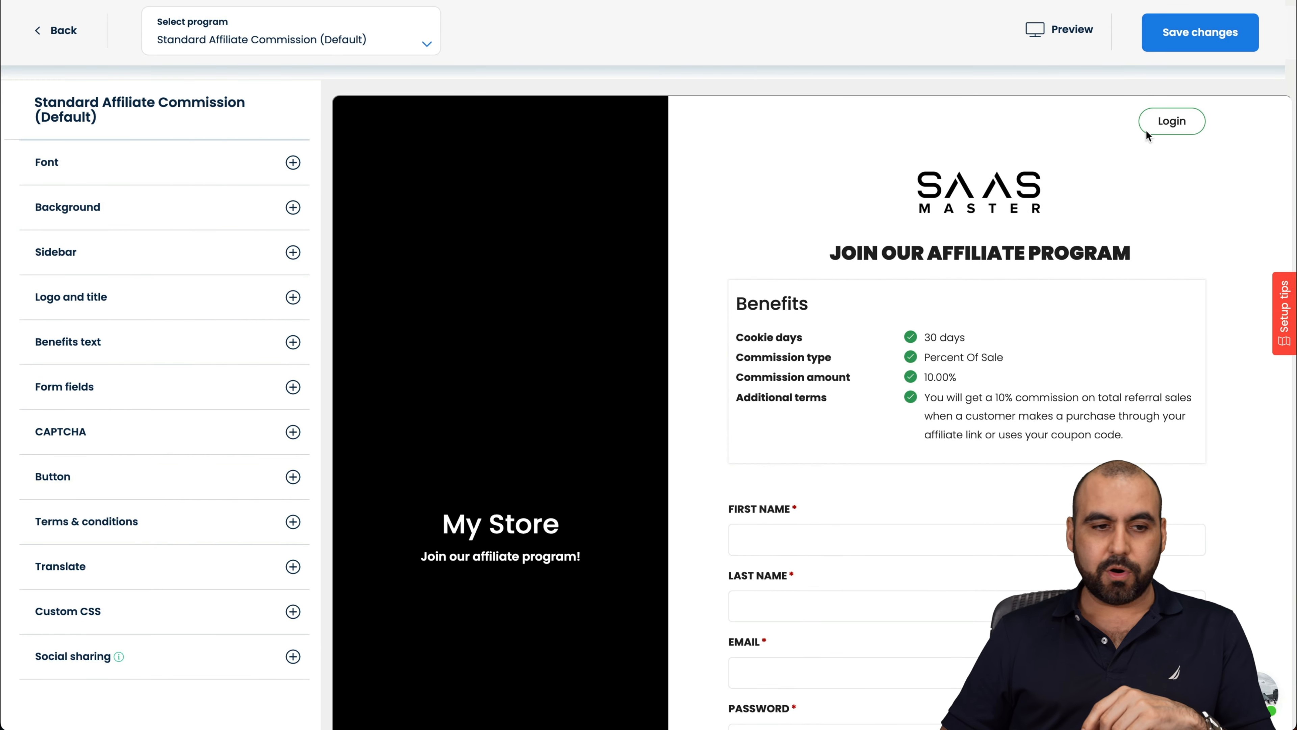
left_click(257, 43)
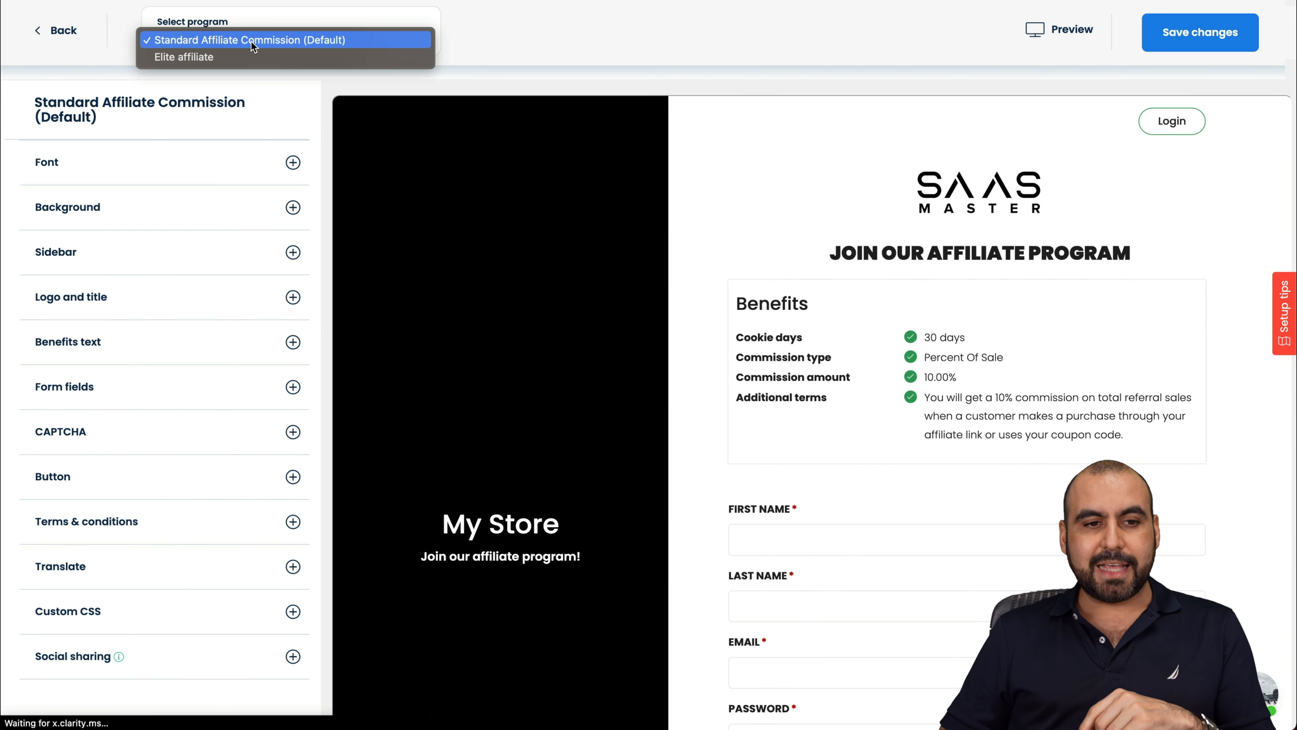
left_click(192, 56)
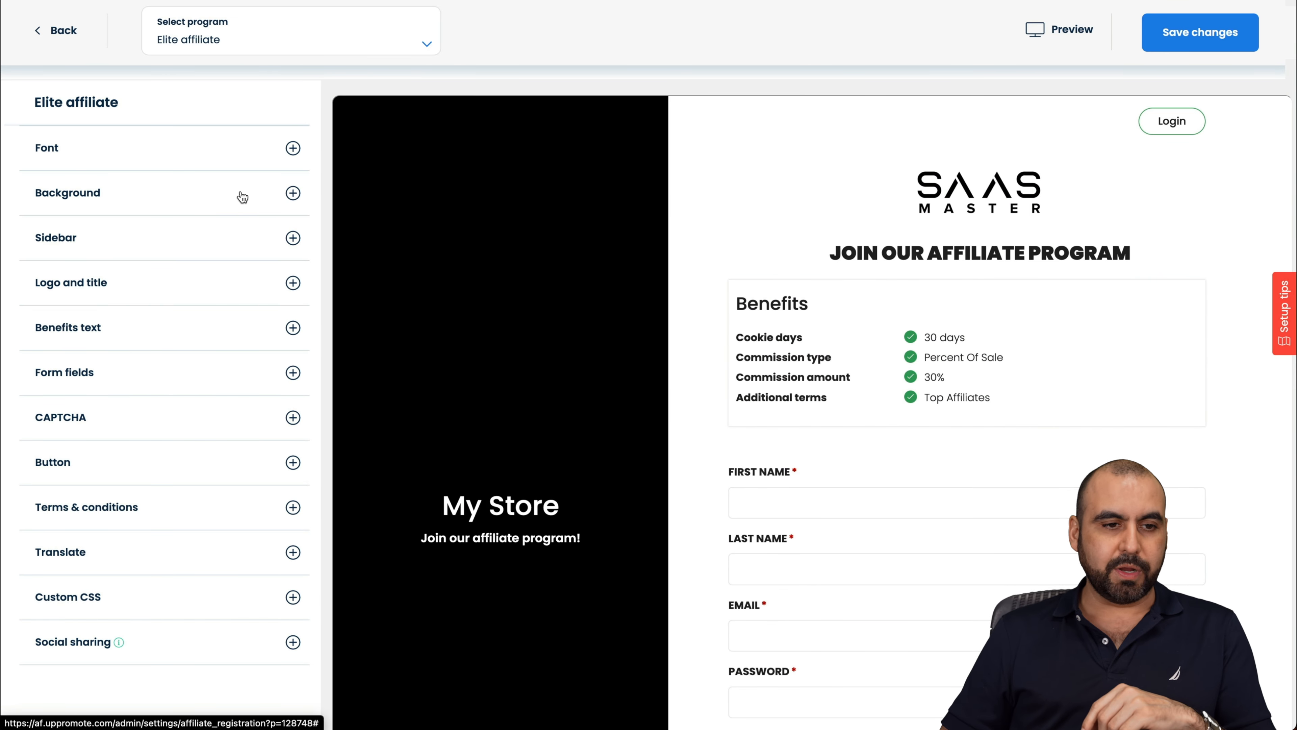
Step: Inspect Font, Background, Sidebar, Logo and title, and CAPTCHA settings, then exit the editor
left_click(207, 156)
left_click(150, 274)
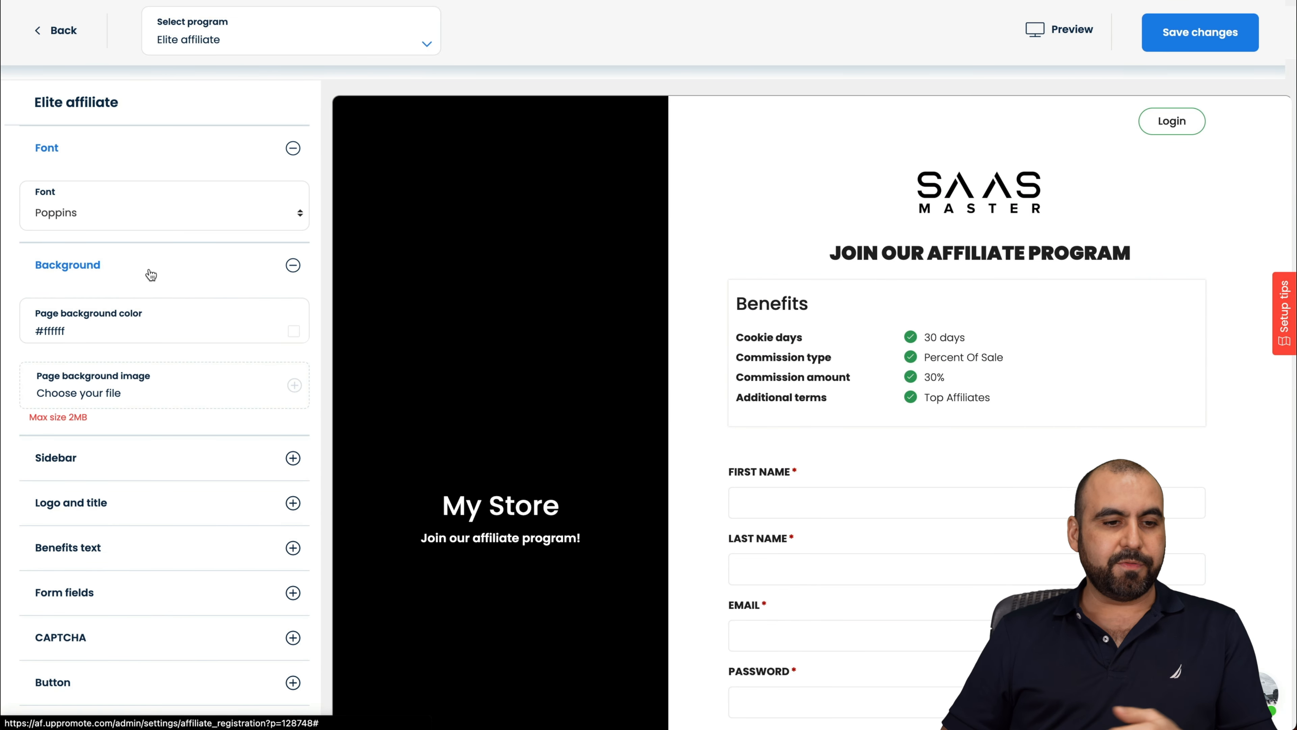
left_click(132, 460)
scroll(131, 414, "down", 10)
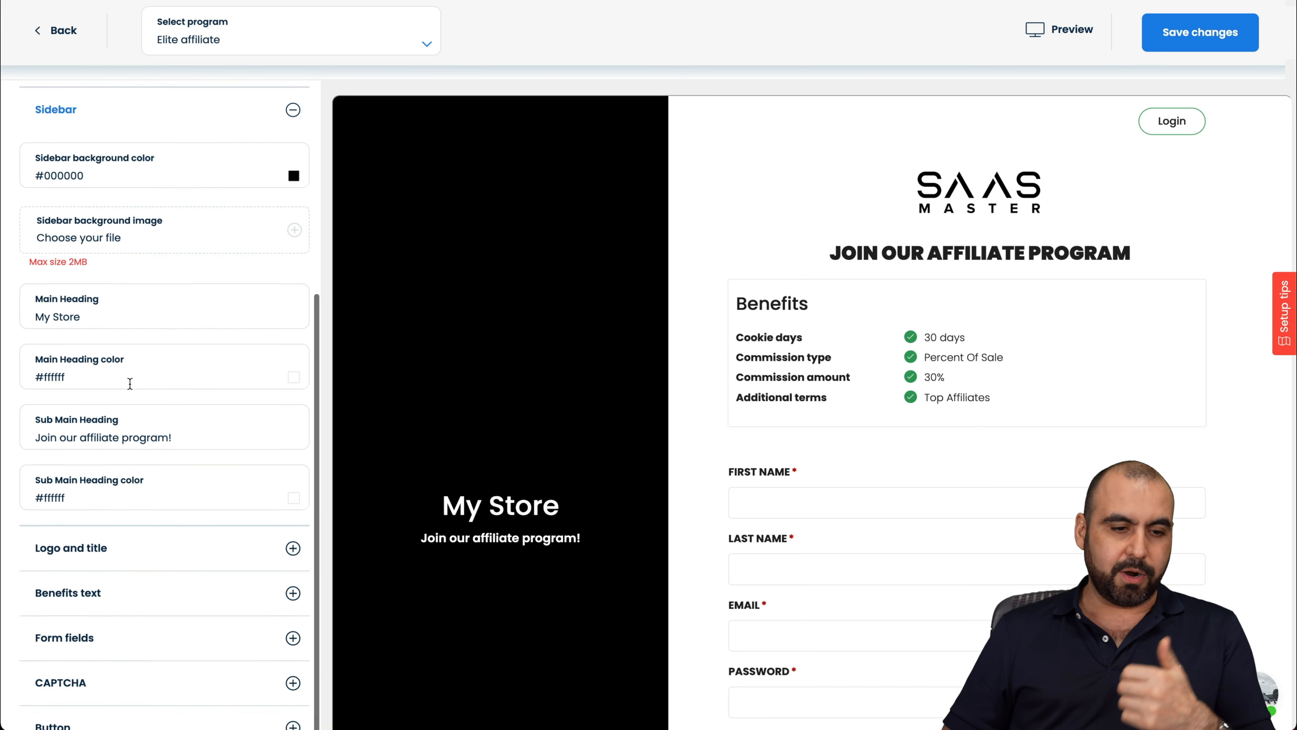
left_click(135, 452)
scroll(138, 534, "down", 5)
left_click(164, 566)
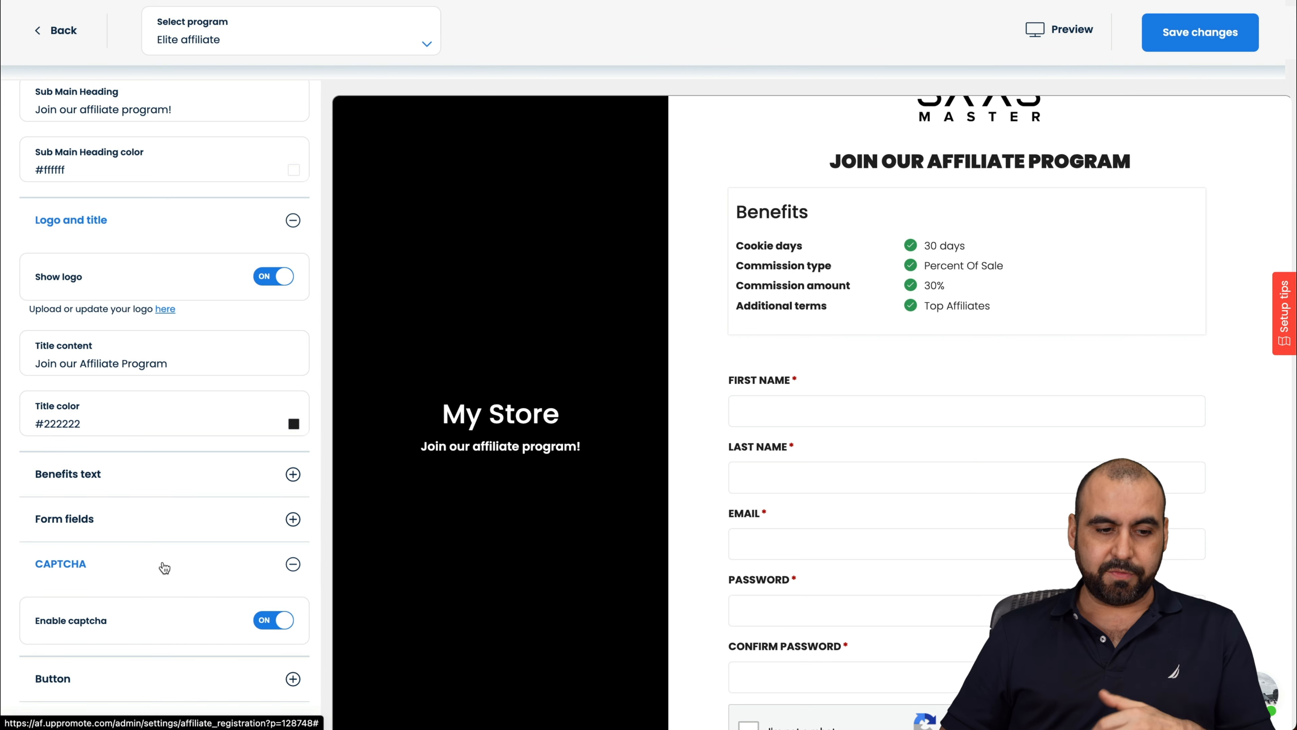
scroll(163, 566, "up", 15)
left_click(253, 41)
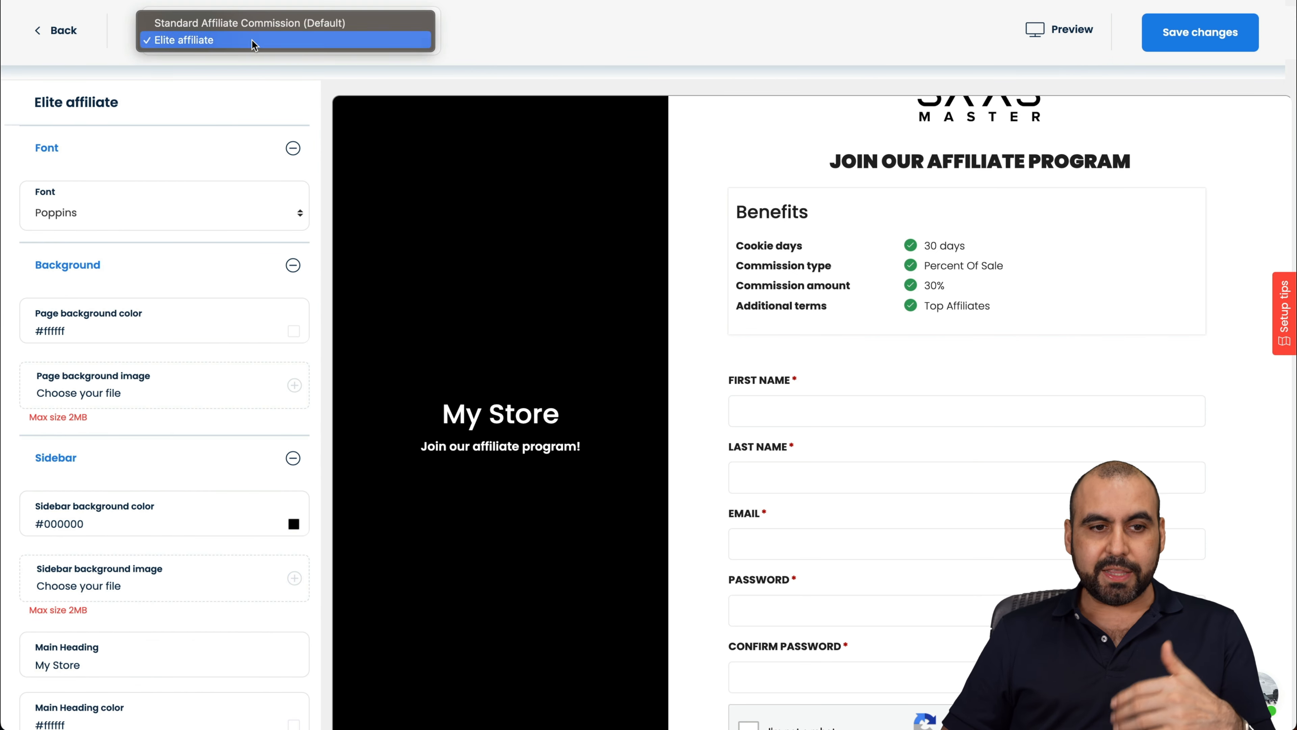
left_click(46, 37)
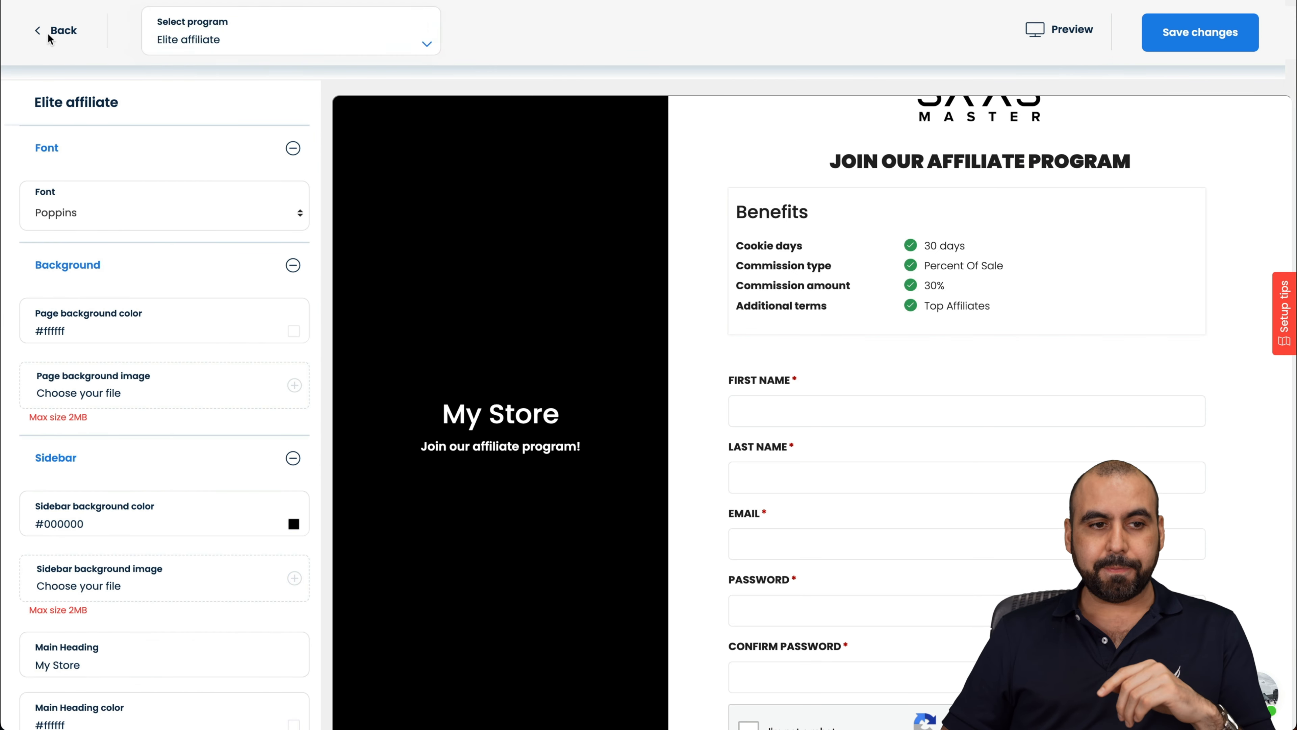
left_click(47, 37)
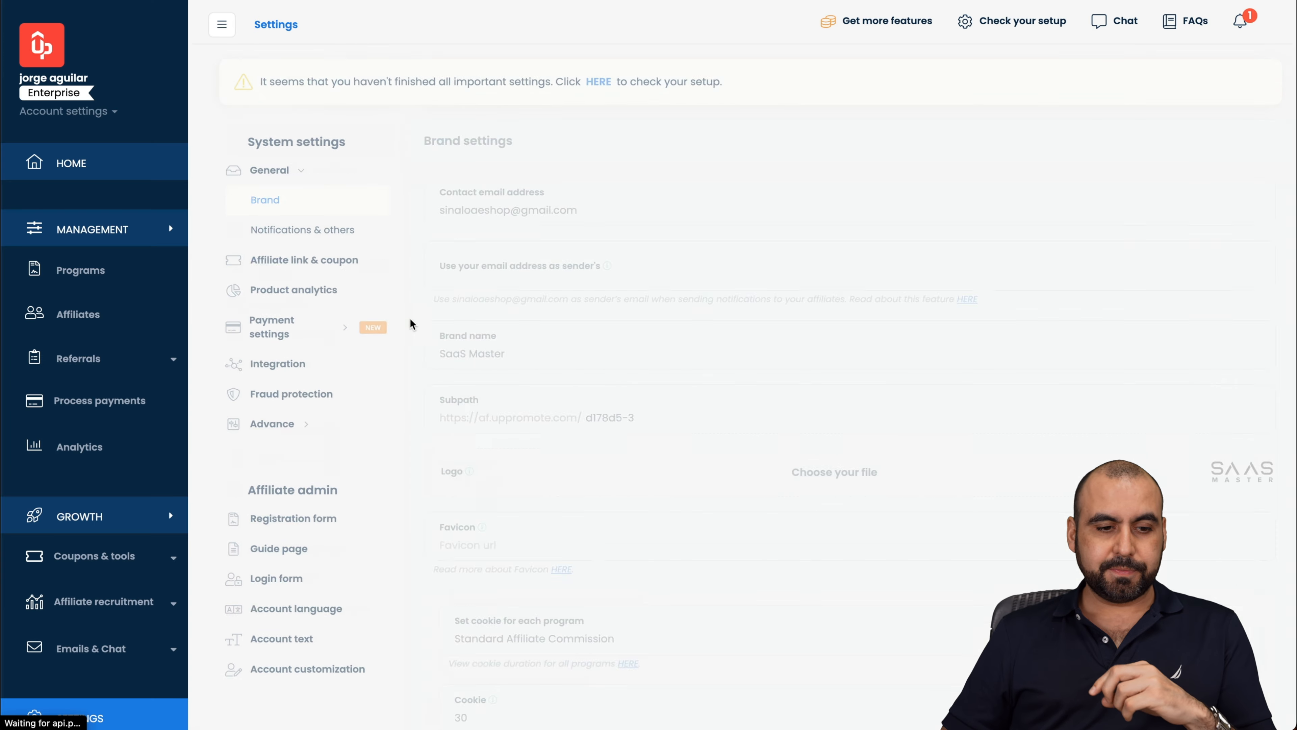
Step: Read through the affiliate Guide page text, then open the Login form settings
left_click(271, 549)
scroll(521, 345, "down", 3)
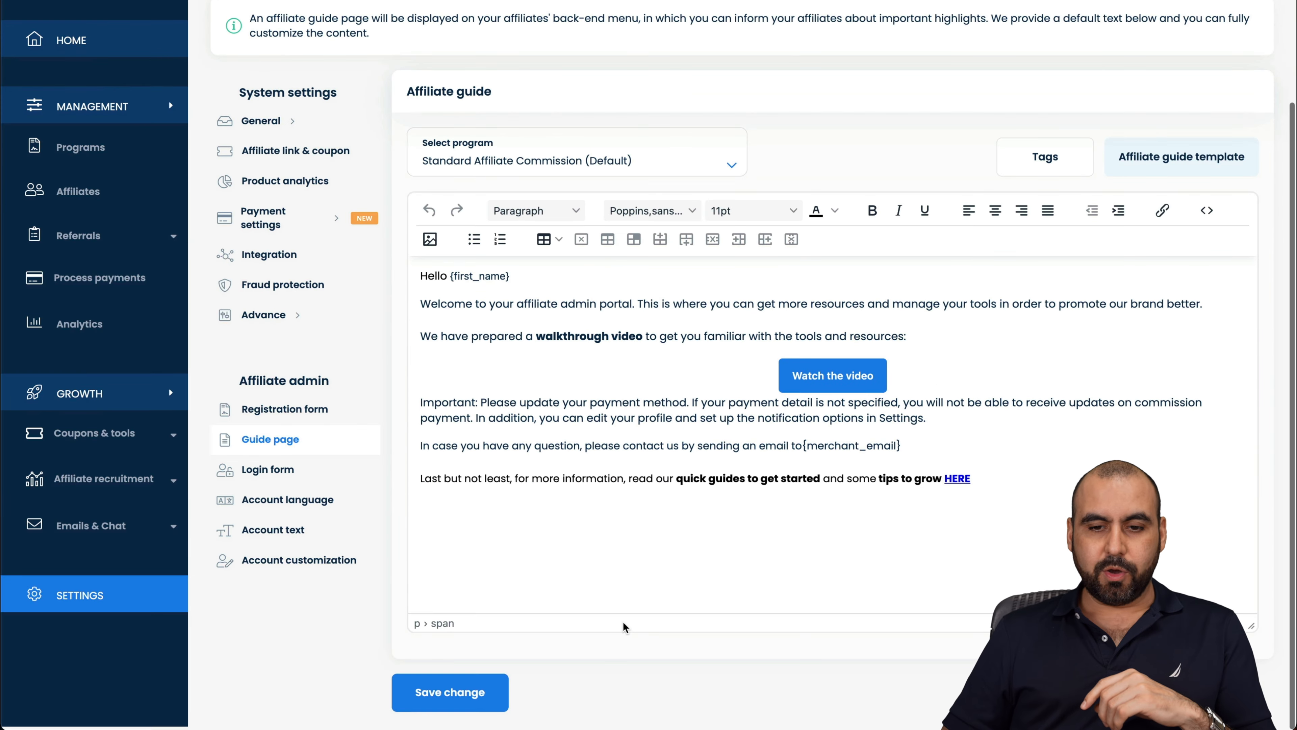
left_click_drag(520, 345, 550, 515)
left_click(543, 514)
left_click(271, 477)
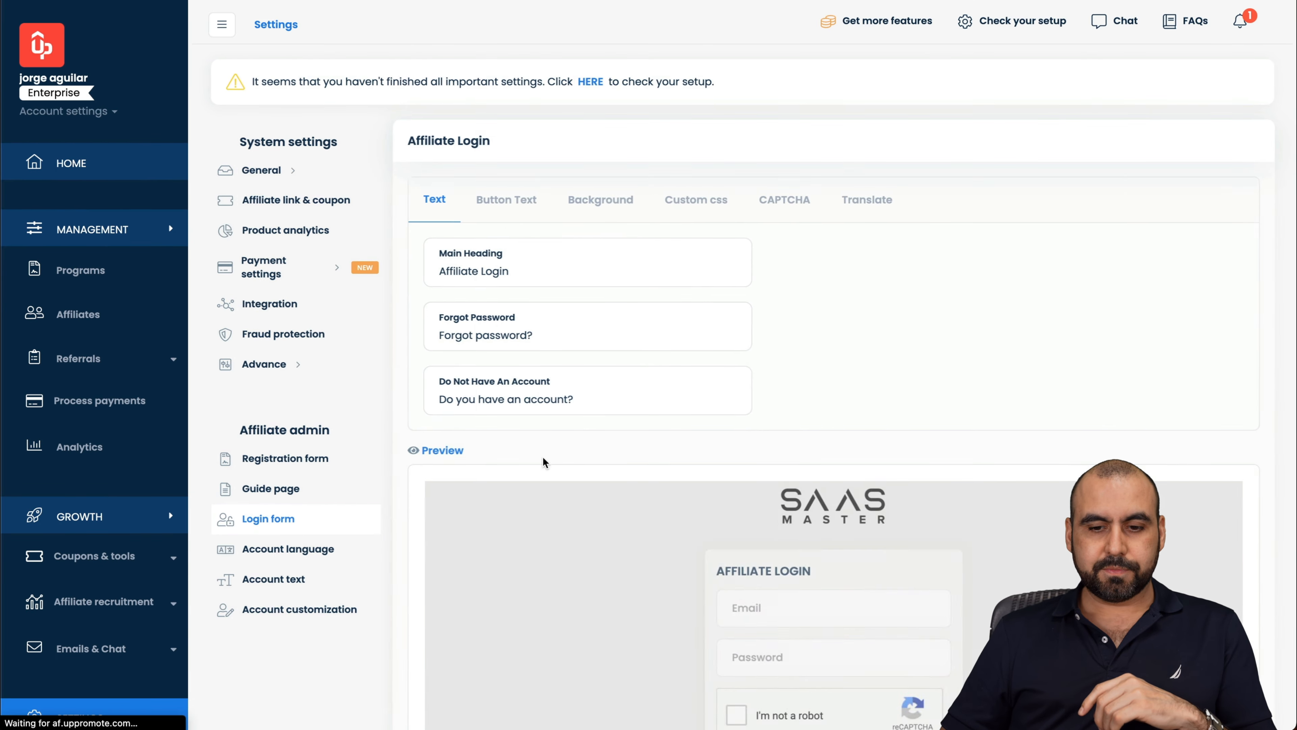
Step: Inspect the login form preview's Forgot Password text
scroll(620, 428, "down", 5)
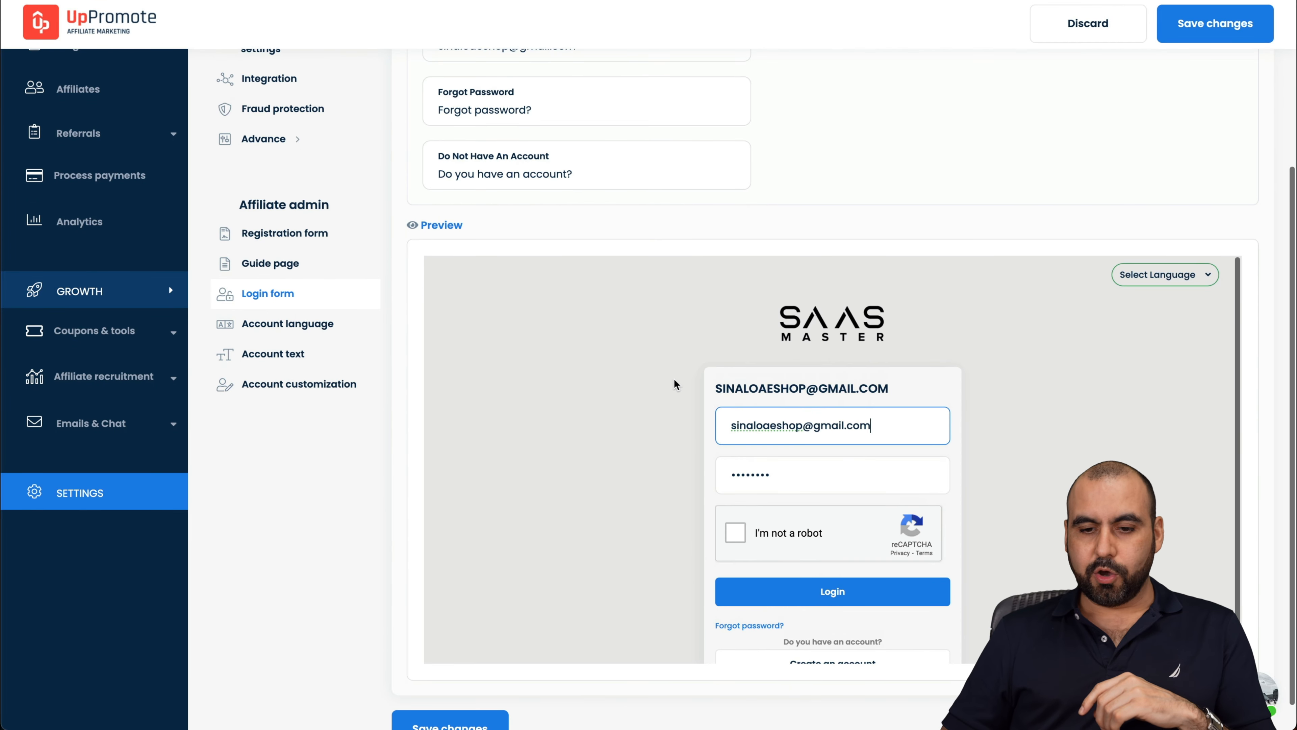
scroll(656, 200, "up", 5)
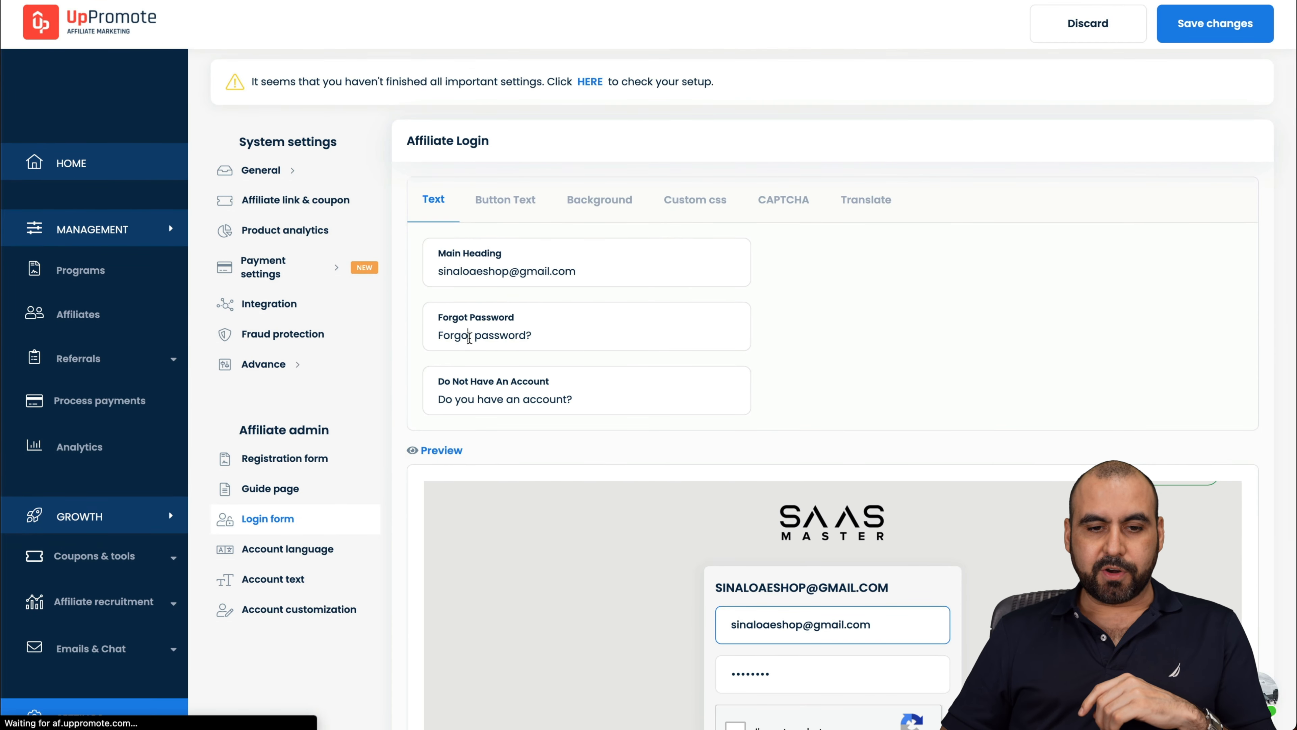
double_click(465, 335)
double_click(525, 331)
Step: Review the Button Text, Background, Custom css, CAPTCHA and Translate tabs, then Account language
left_click(506, 200)
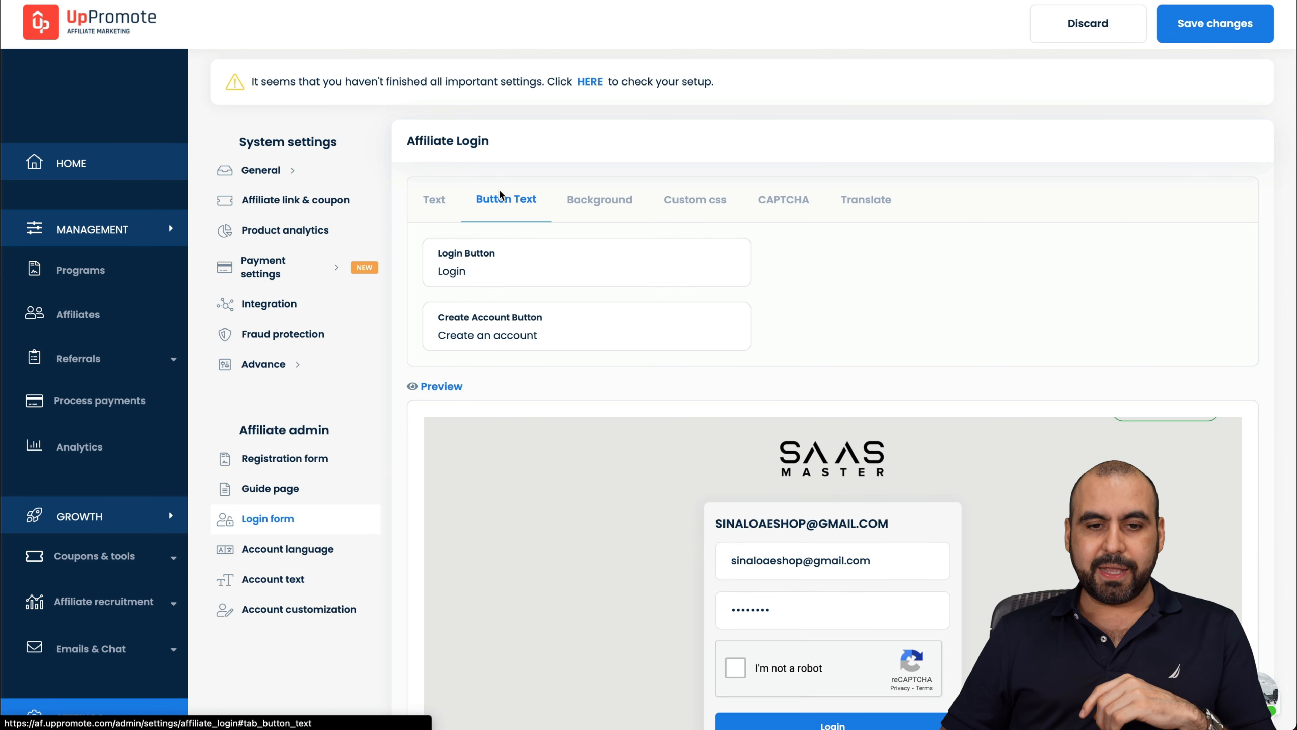
left_click(608, 205)
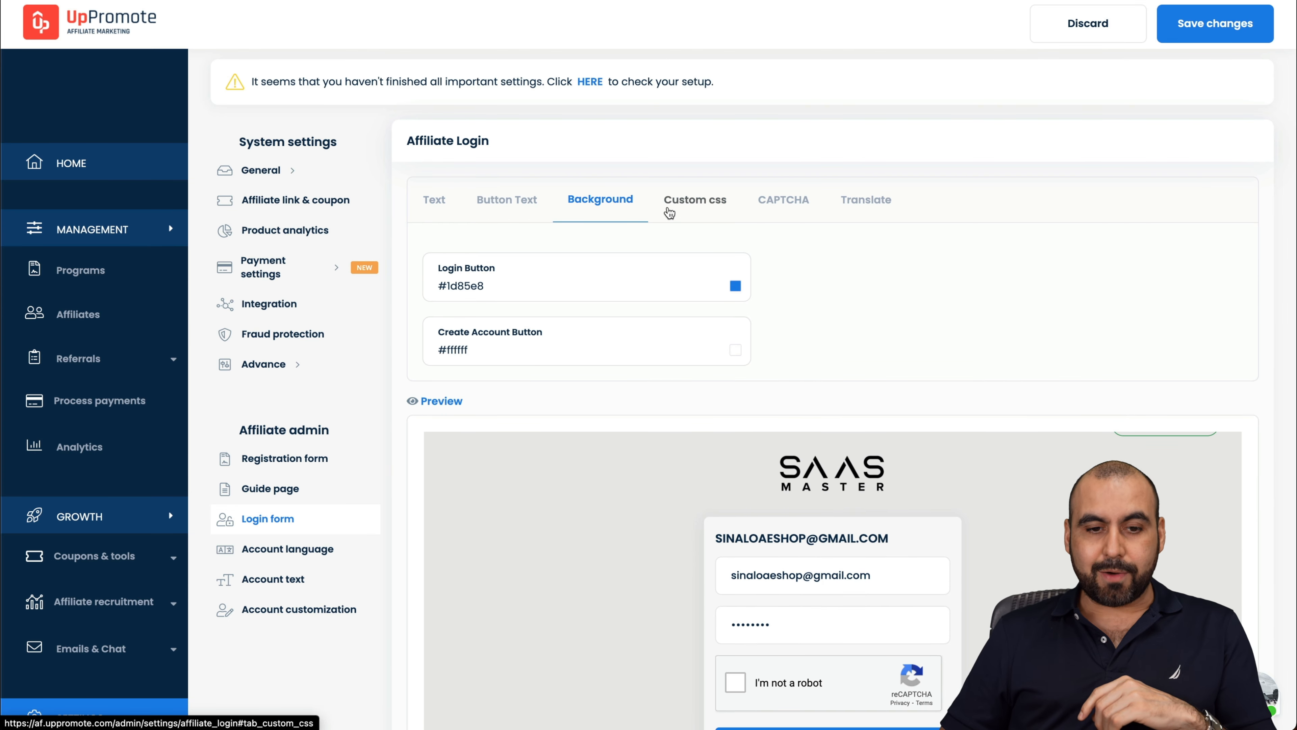
left_click(705, 215)
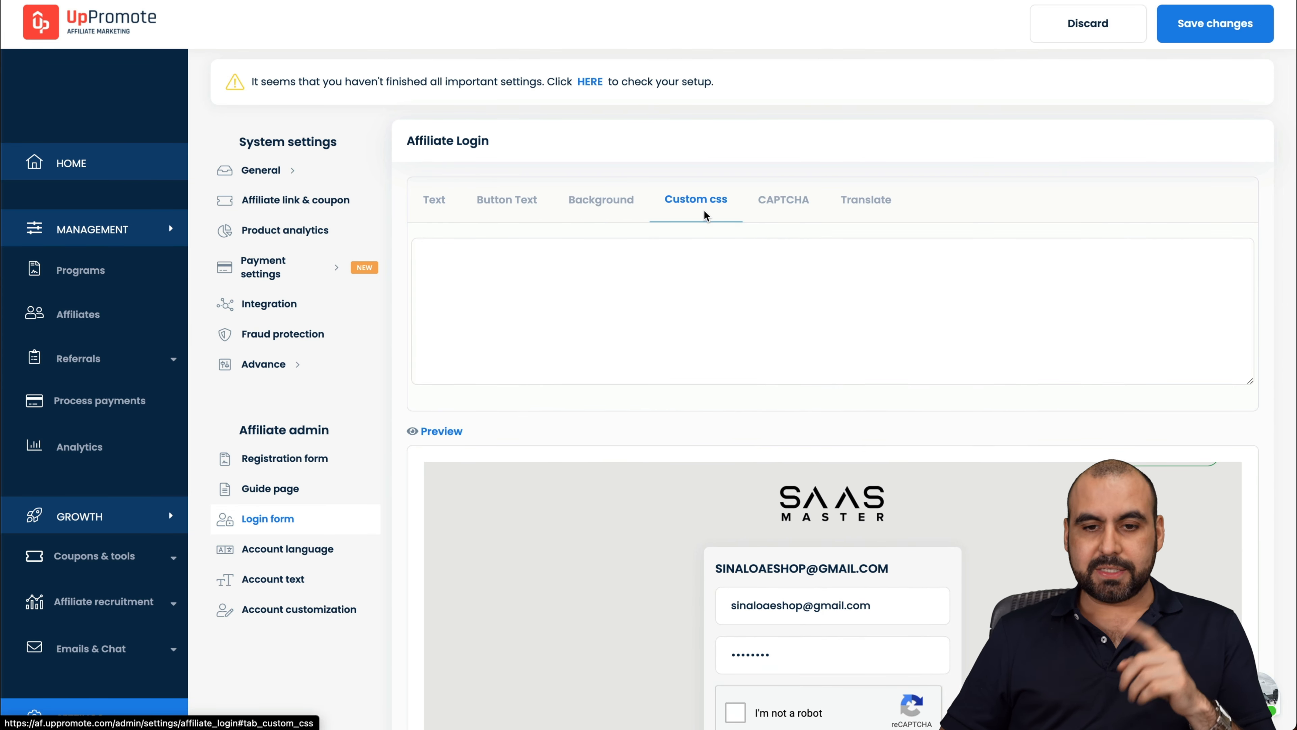
left_click(783, 206)
left_click(872, 205)
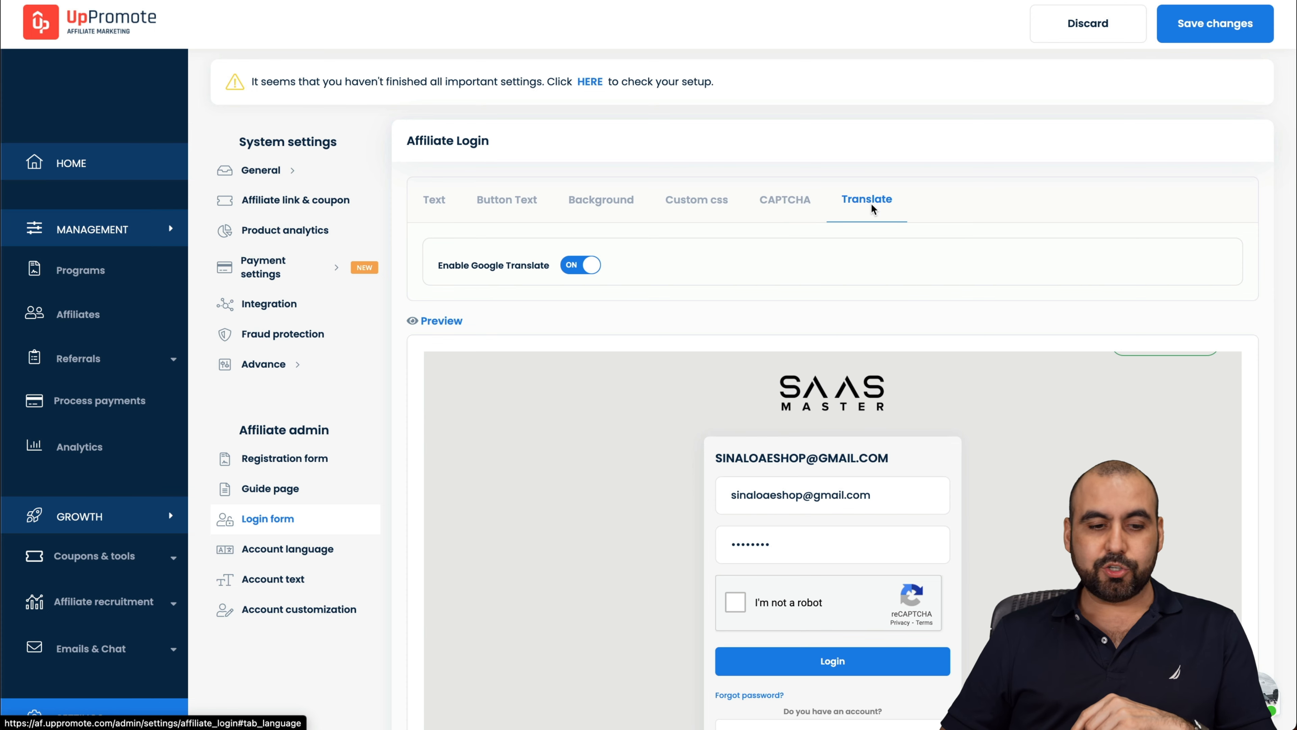
left_click(325, 563)
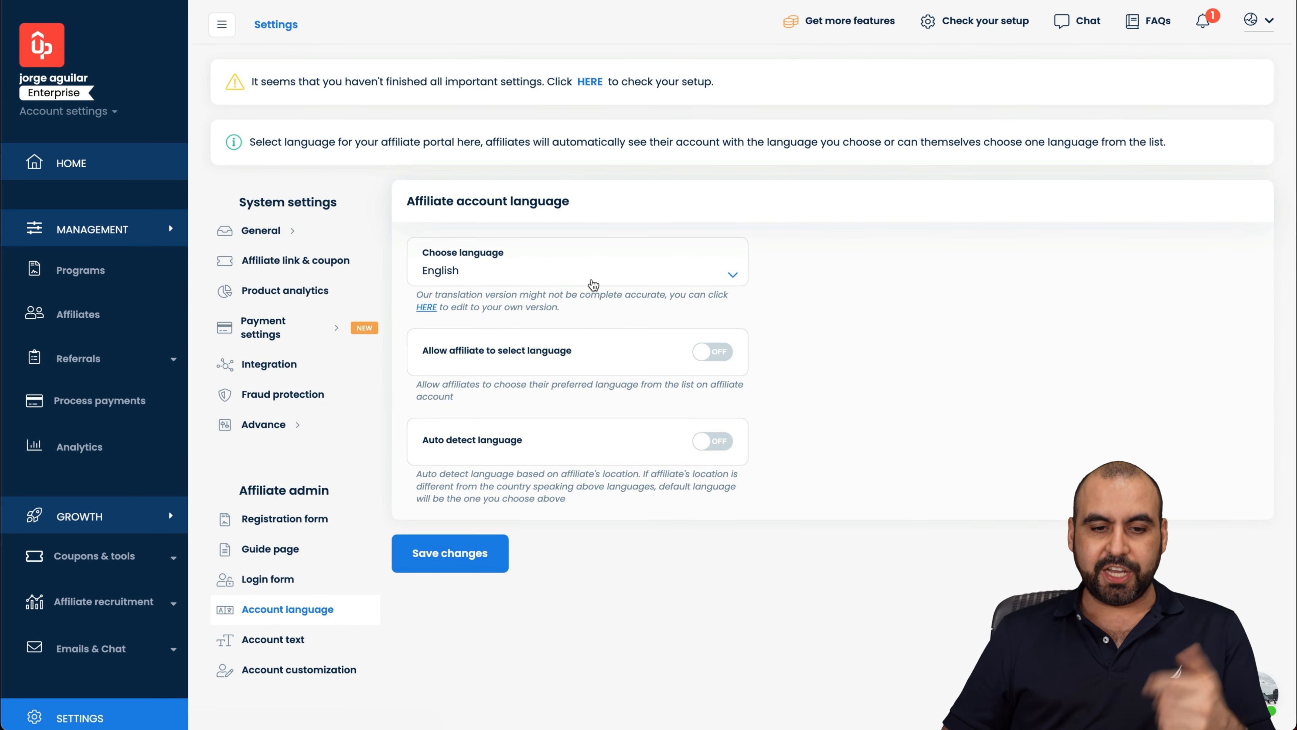
Step: Let affiliates select their language, turn on auto-detect language, and save the changes
left_click(711, 351)
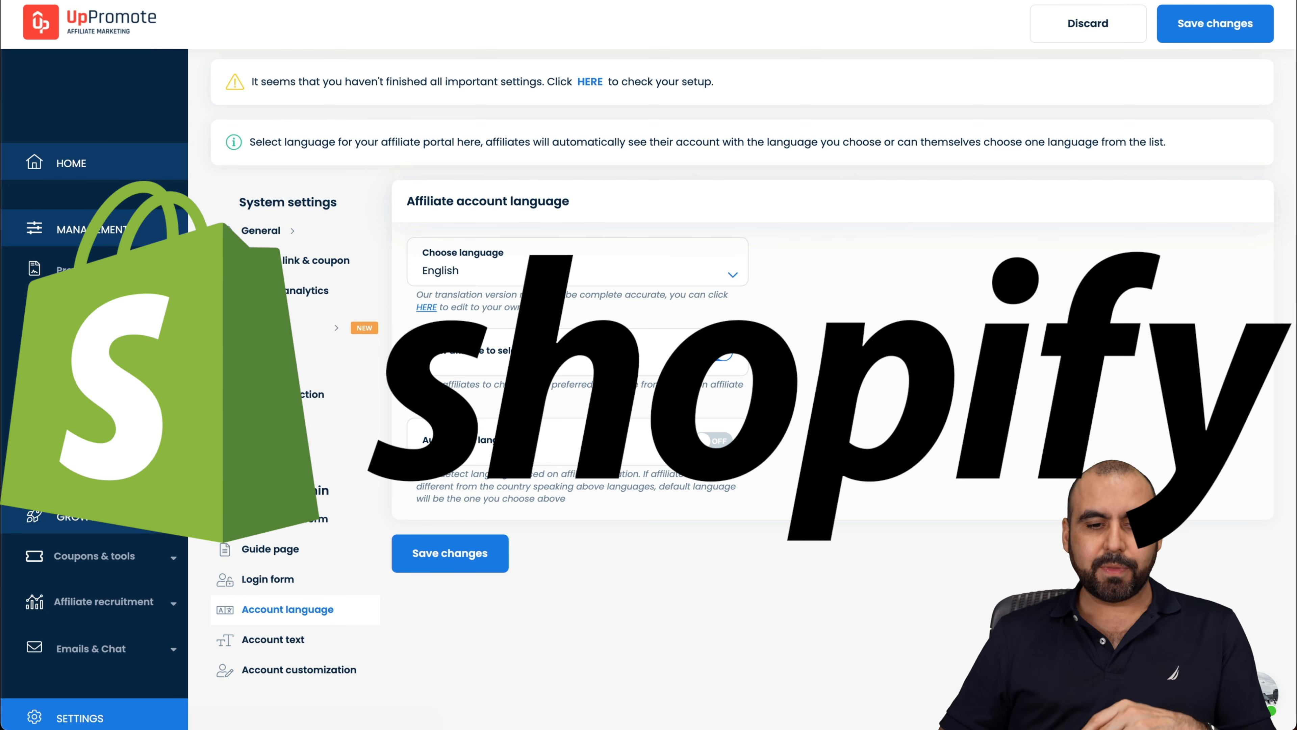
left_click(718, 440)
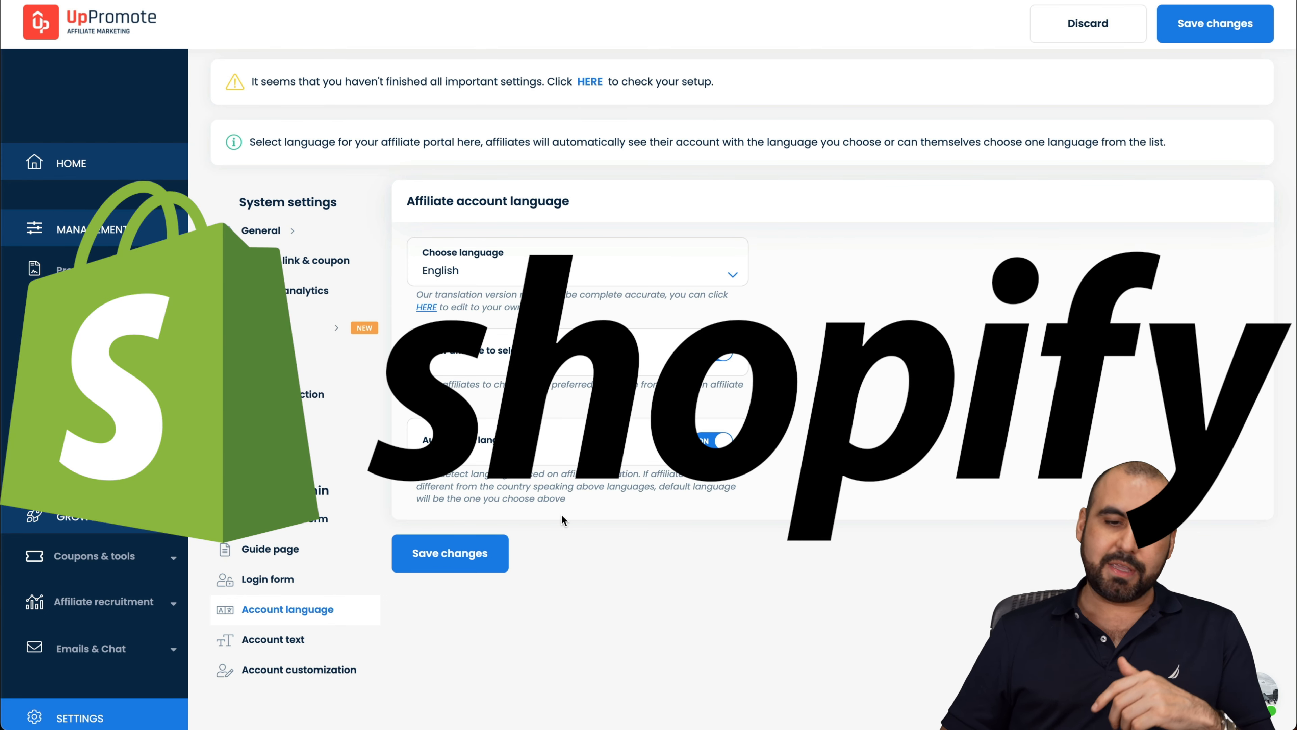
left_click(451, 549)
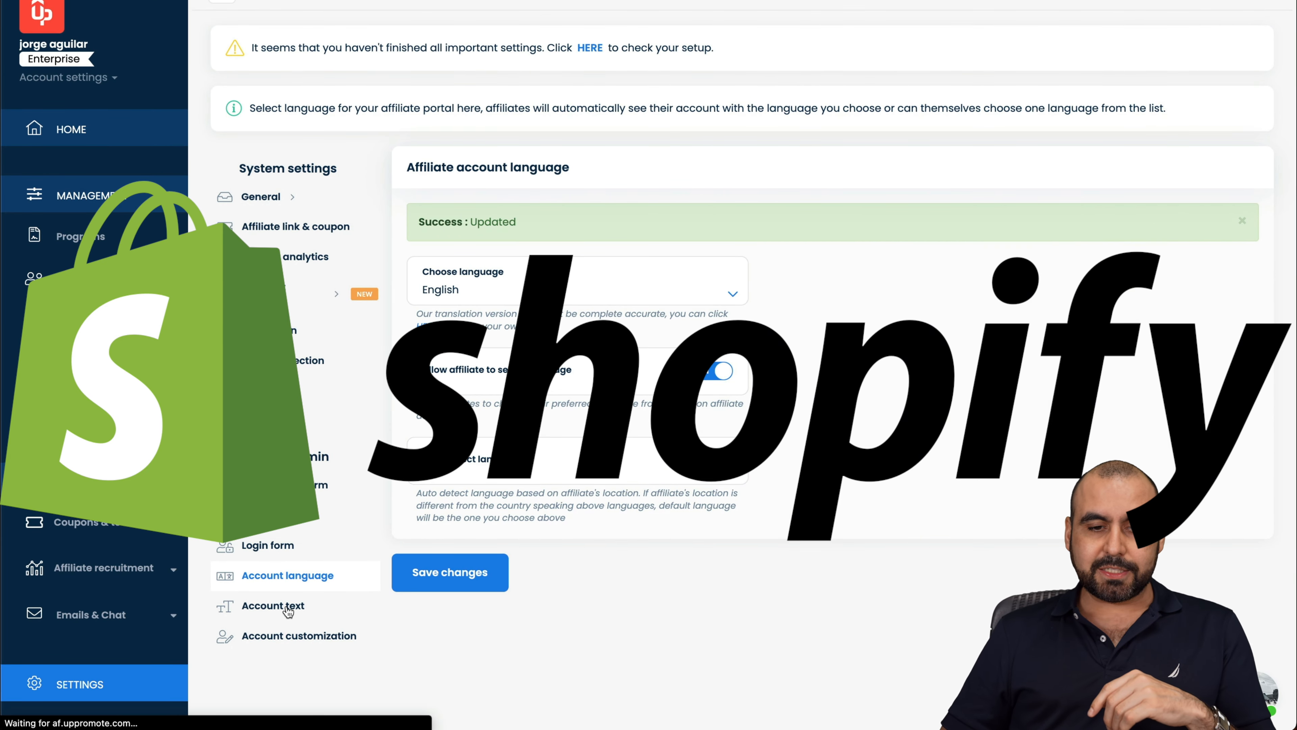
left_click(288, 608)
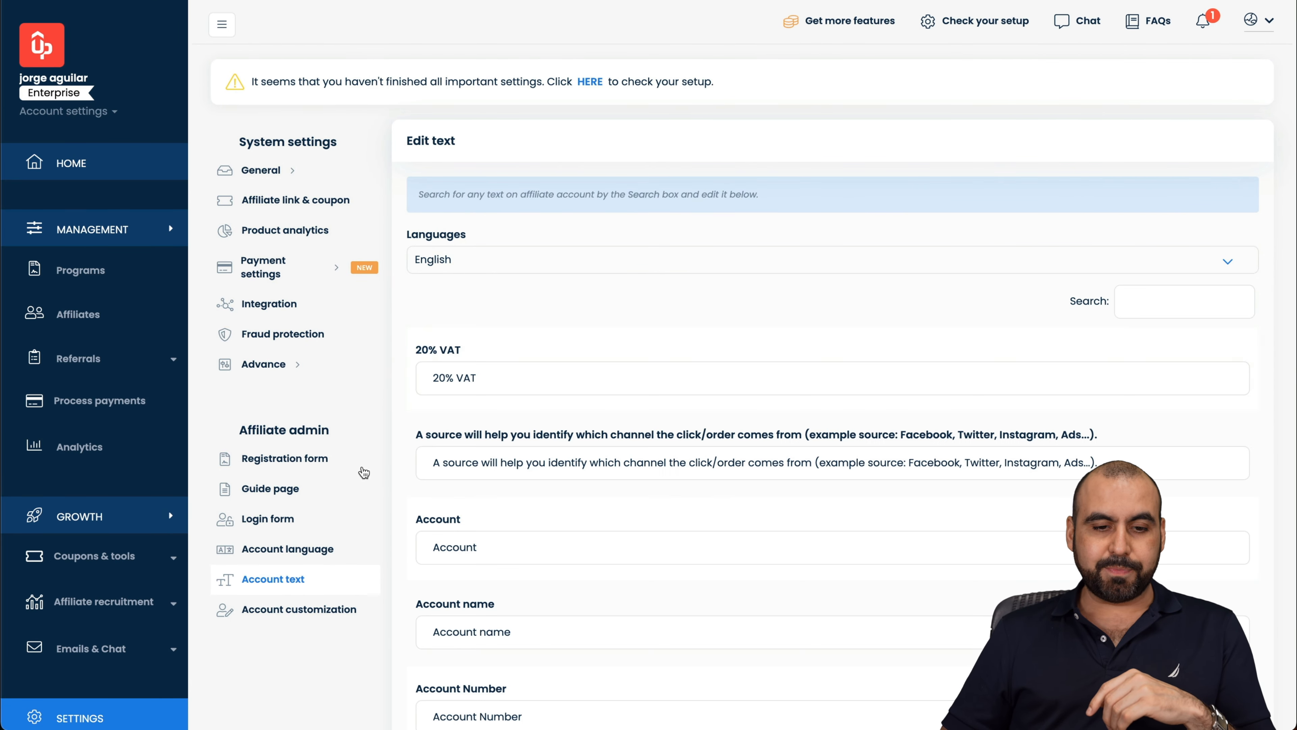
Step: Scroll through the editable affiliate account text strings and back to the top
scroll(460, 424, "down", 5)
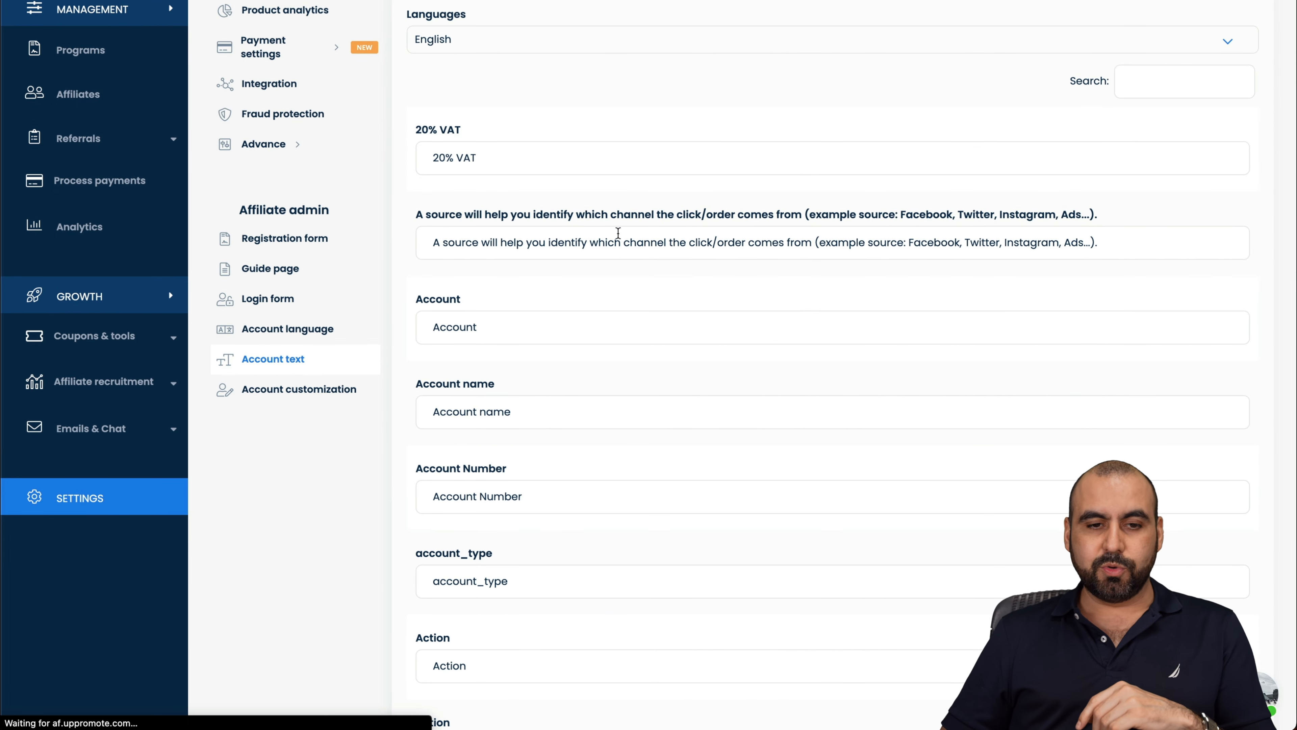
scroll(559, 244, "down", 3)
scroll(556, 239, "down", 20)
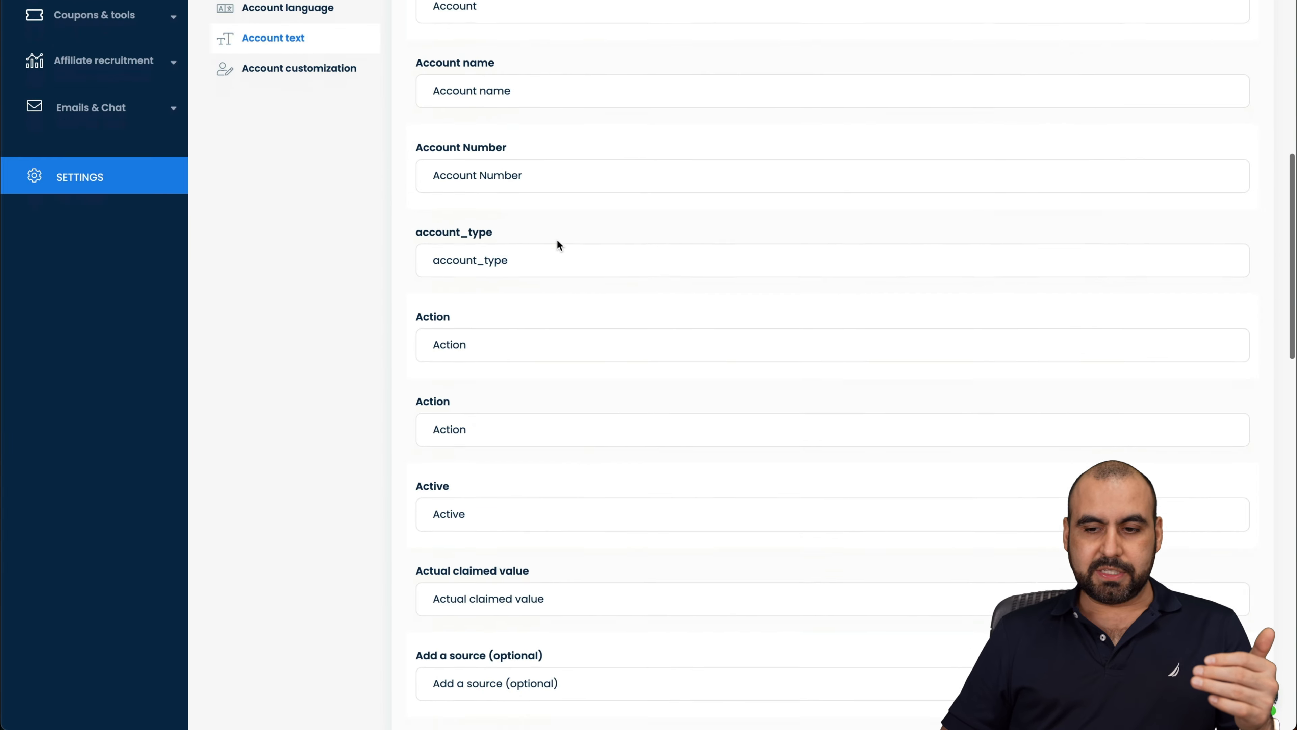
scroll(556, 239, "up", 20)
scroll(556, 239, "up", 15)
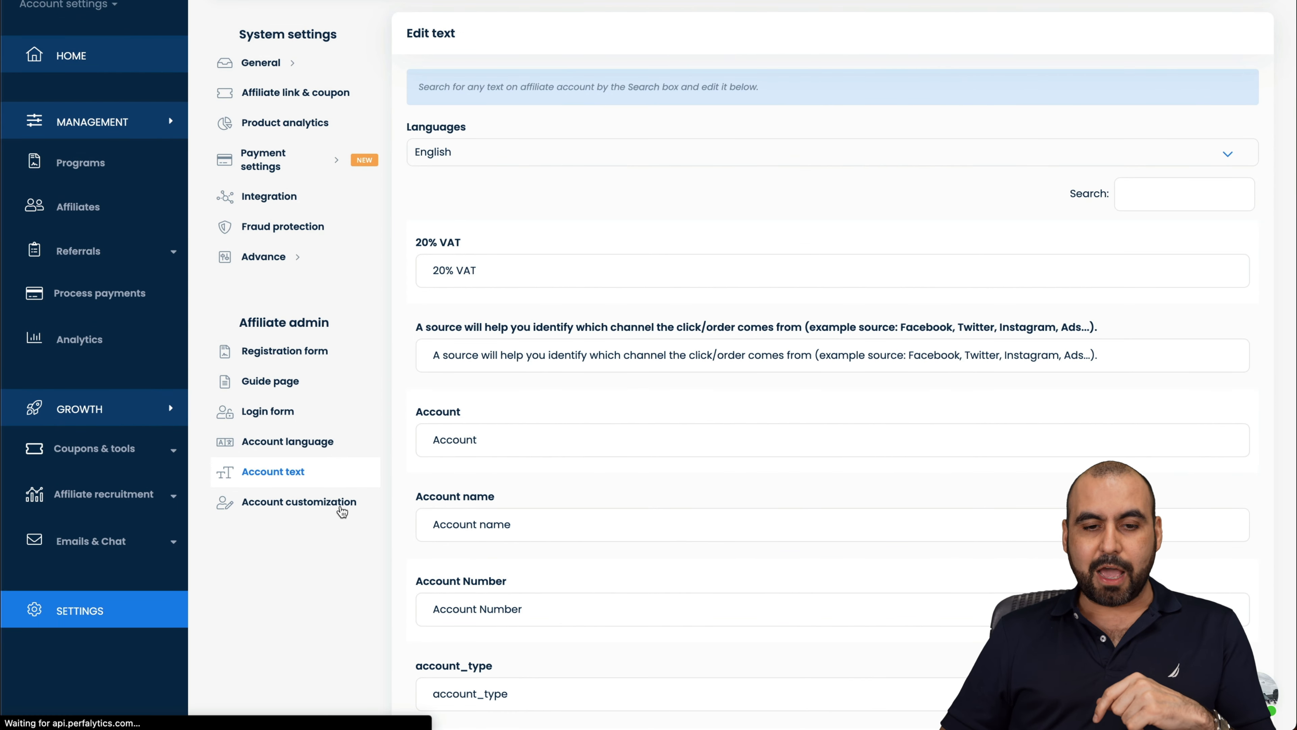
Step: In Affiliate account customization, check the first login page options, keeping Payment settings
left_click(341, 509)
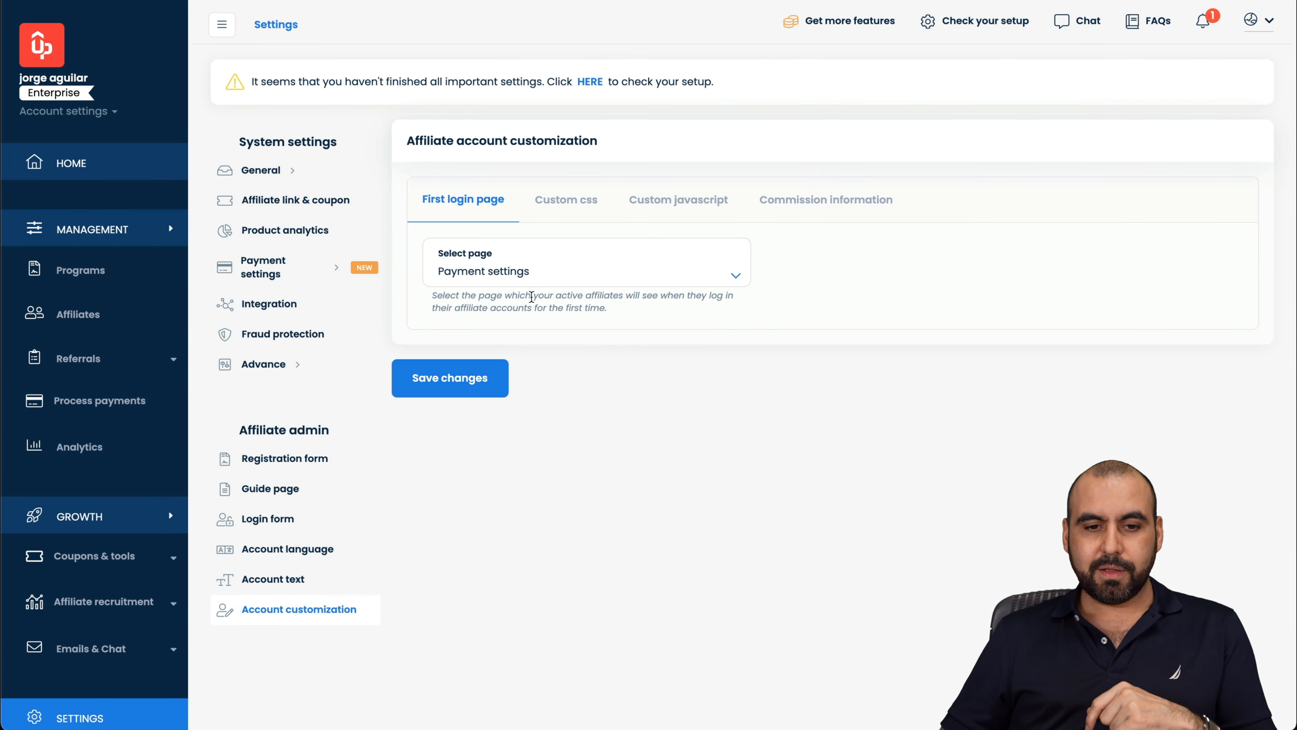
left_click(471, 274)
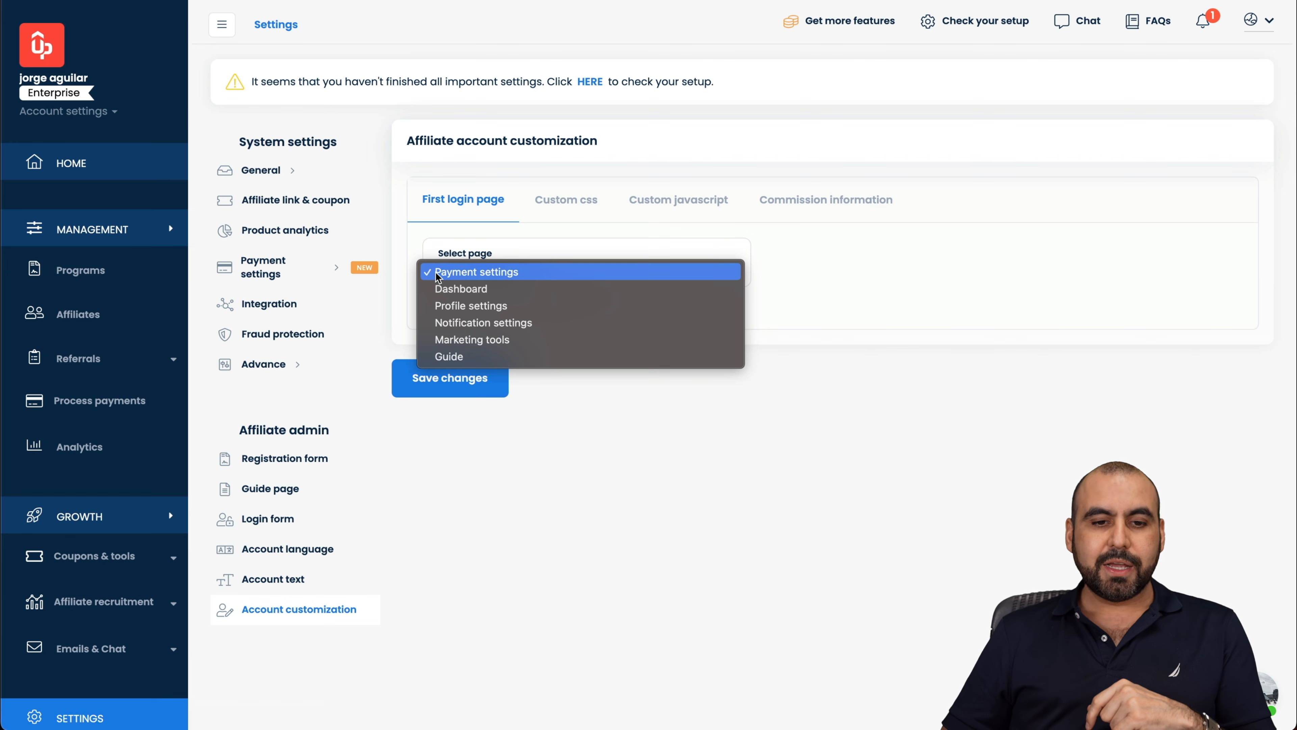
left_click(512, 228)
Step: Review the Custom CSS, Custom JavaScript and Commission information tabs, then return to the Home dashboard
left_click(575, 199)
left_click(708, 202)
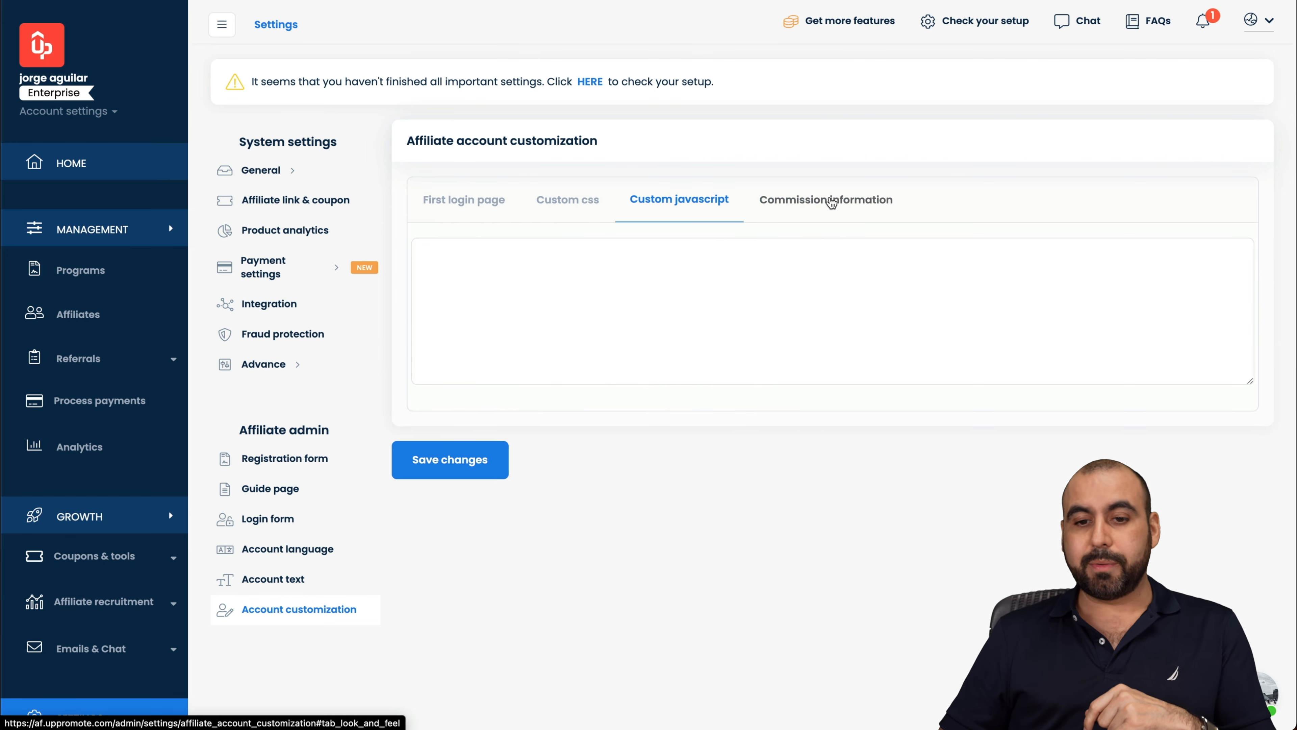
left_click(831, 203)
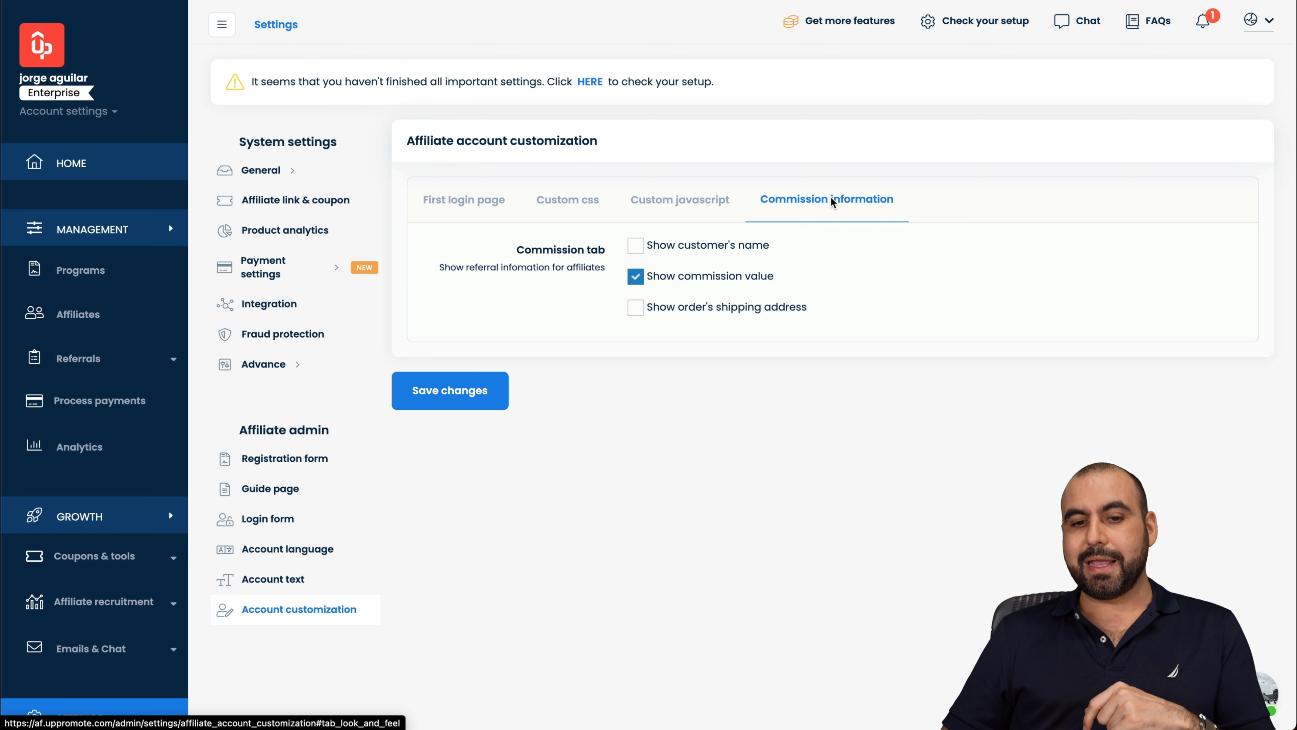
left_click(102, 162)
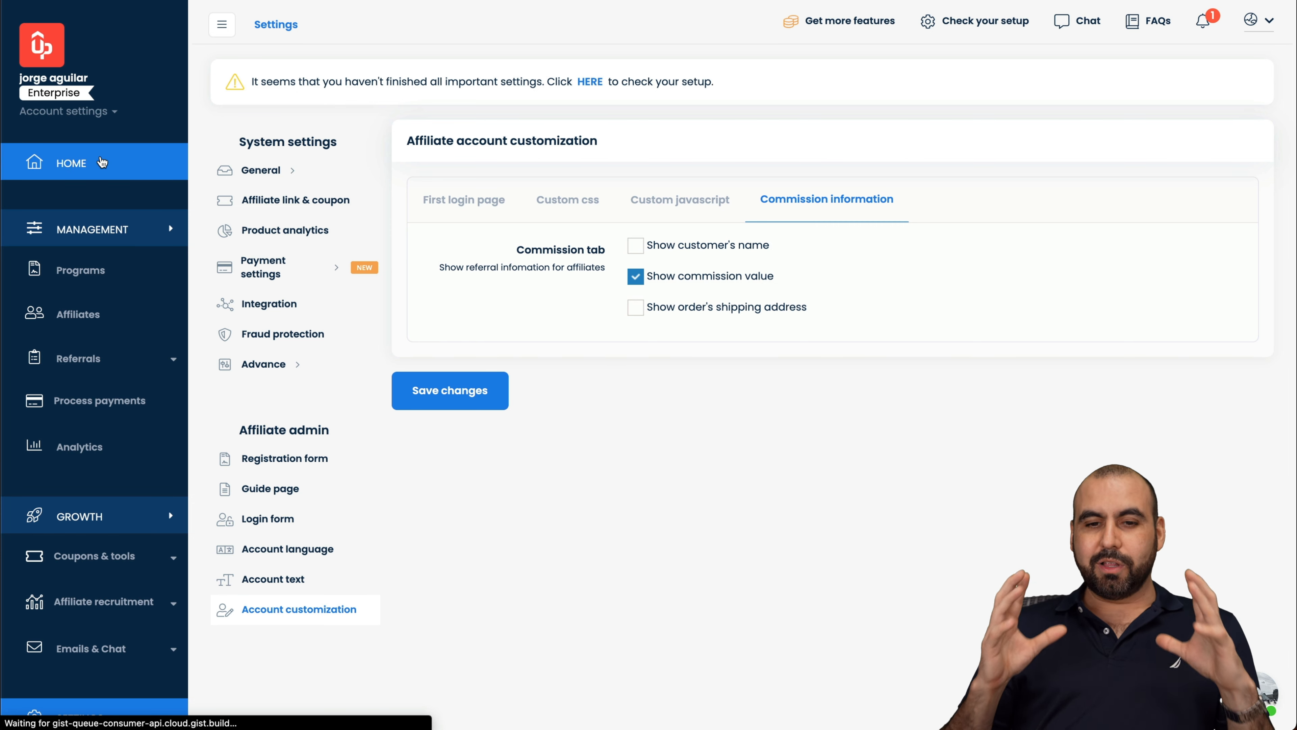